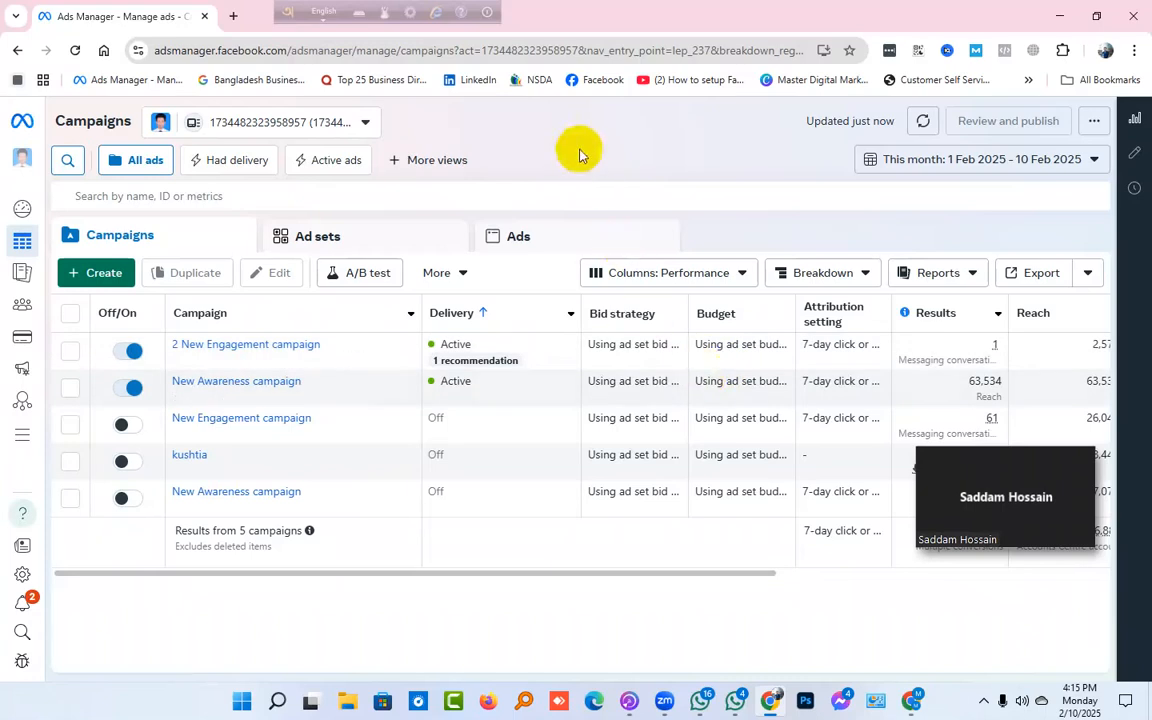
Step: Start a new campaign and mark the objective list and Traffic description with red boxes and an arrow on a full-screen capture
mouse_move(7, 230)
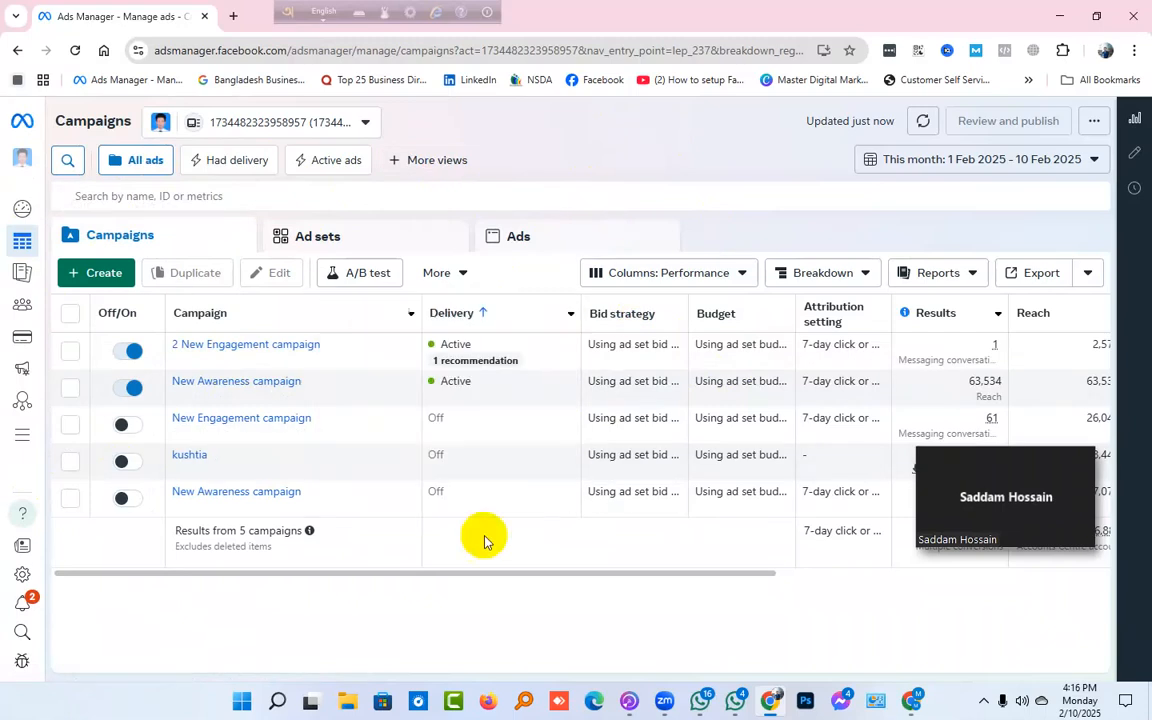
click(90, 279)
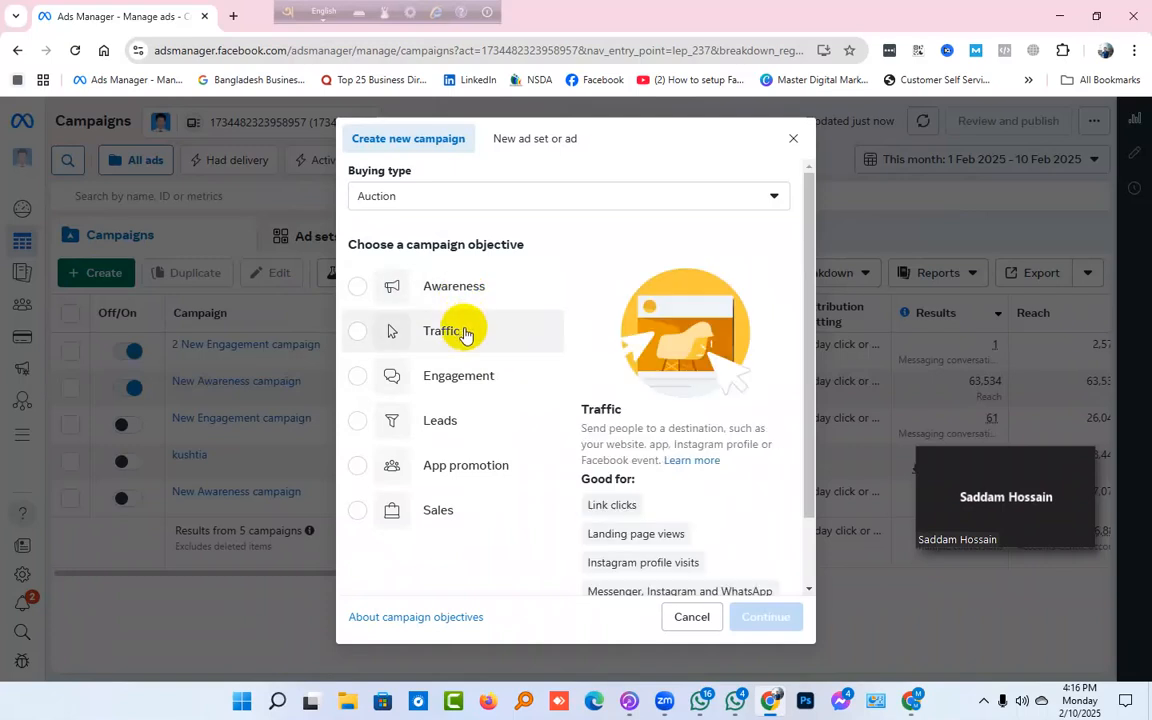
key(Print)
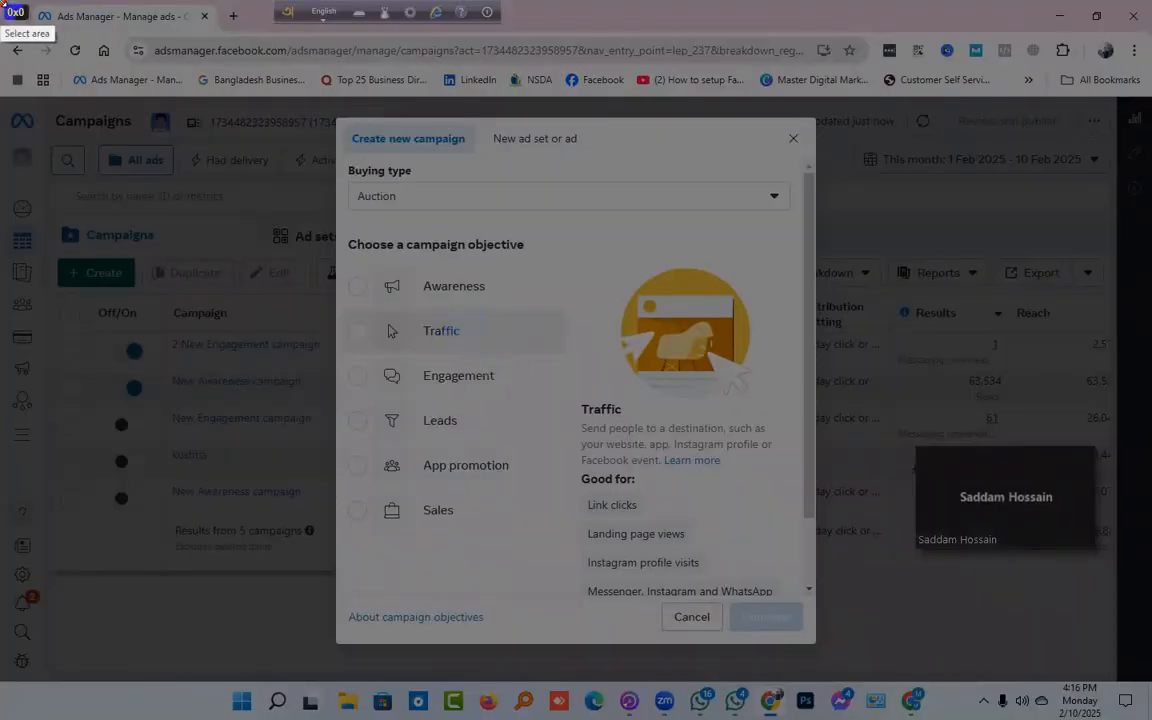
drag(1, 1, 1151, 718)
click(968, 604)
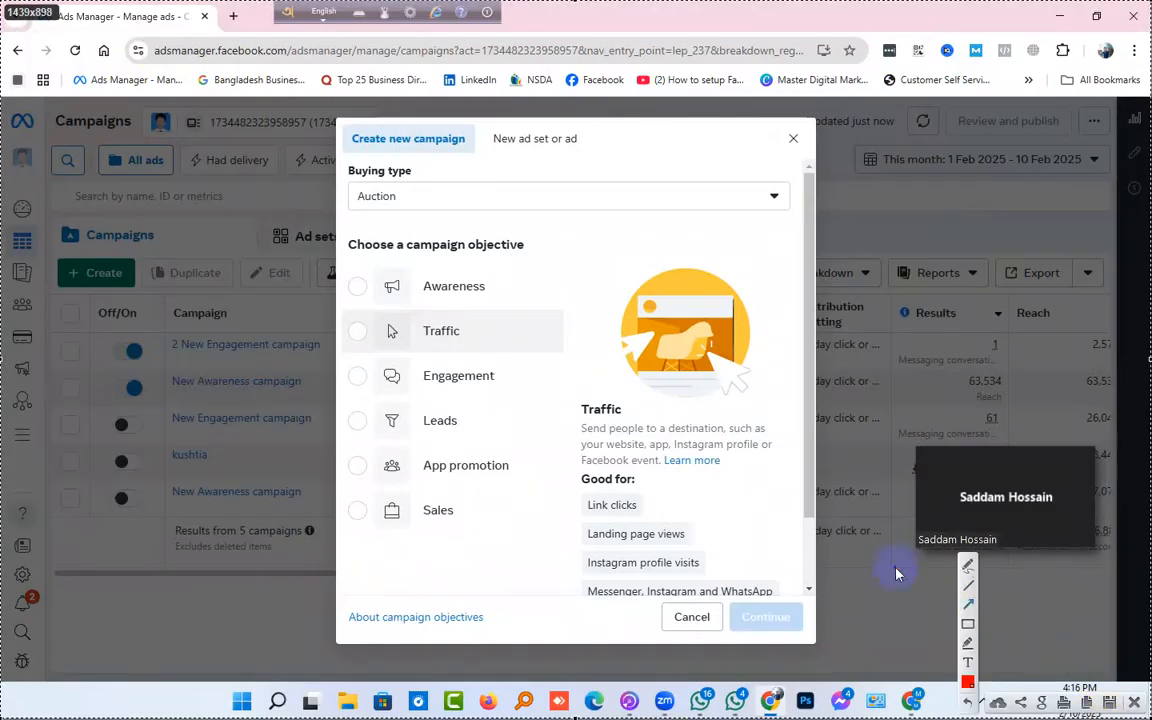
mouse_move(476, 331)
mouse_down()
mouse_move(650, 416)
mouse_move(614, 413)
mouse_move(676, 468)
mouse_move(722, 593)
mouse_up()
click(968, 623)
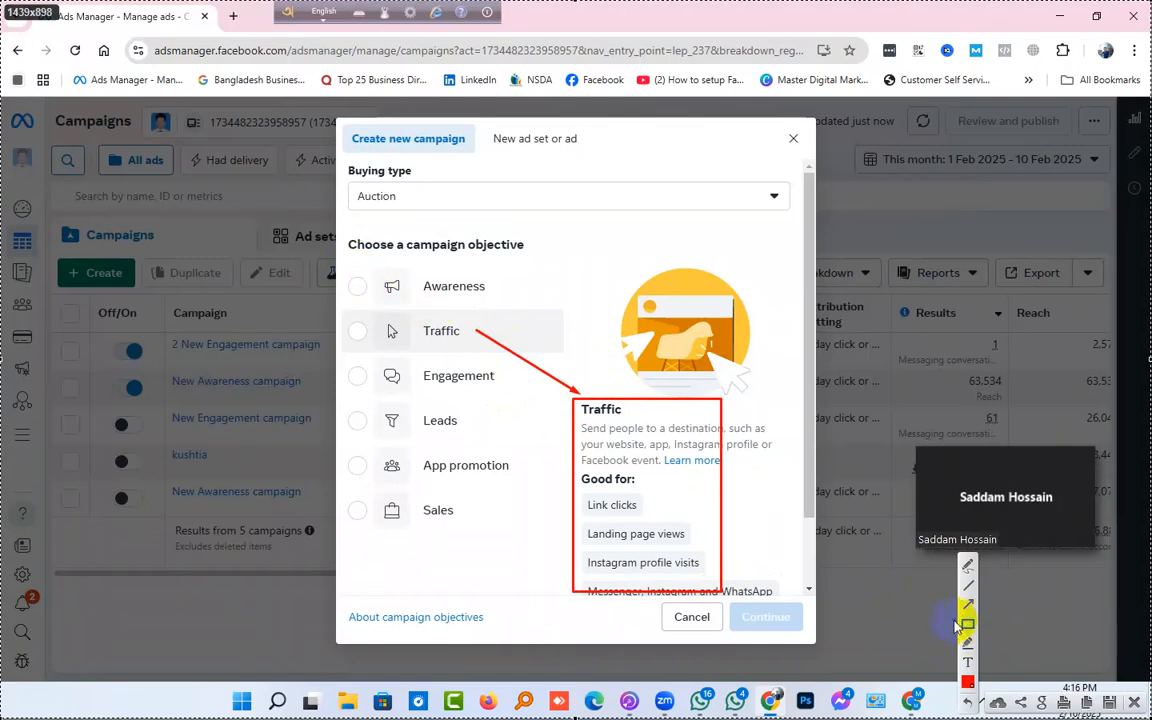
mouse_move(347, 227)
mouse_down()
mouse_move(473, 229)
mouse_move(533, 543)
mouse_up()
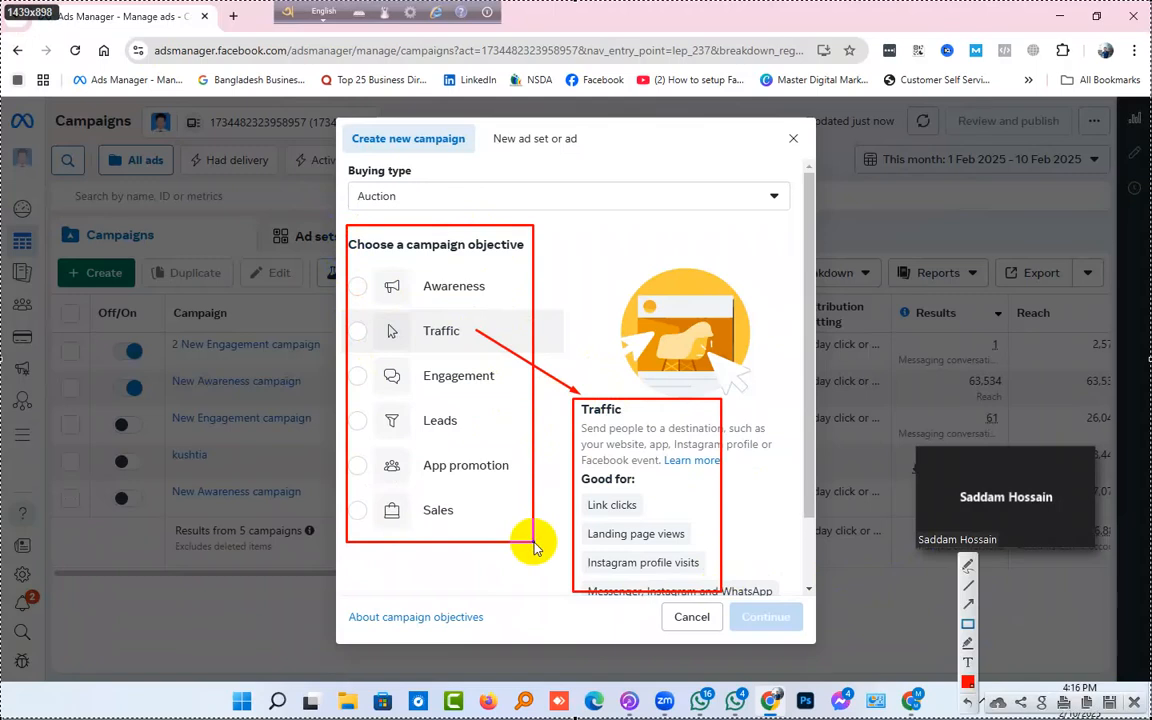
Step: Draw red arrows to the objective heading and from Traffic to its suggested uses, and discard the capture and the new campaign
click(968, 604)
drag(528, 199, 510, 250)
drag(468, 337, 603, 505)
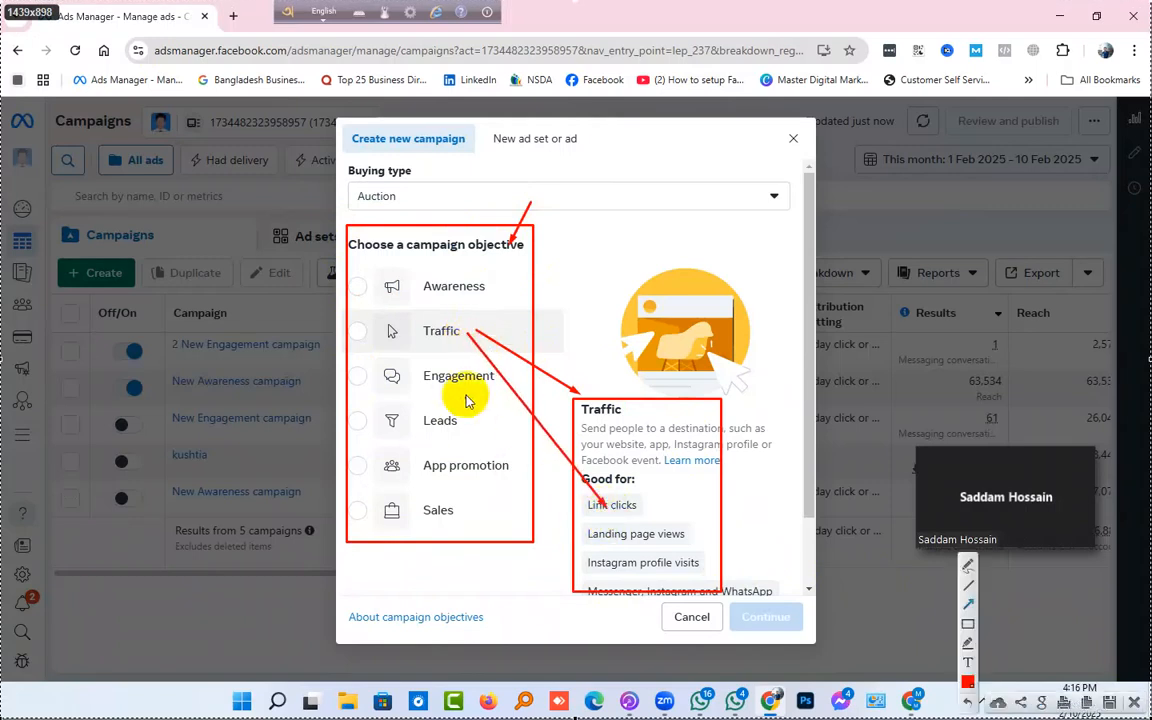
mouse_move(450, 328)
mouse_down()
mouse_move(655, 533)
mouse_move(585, 466)
mouse_move(640, 562)
mouse_up()
drag(440, 328, 585, 497)
drag(450, 330, 674, 591)
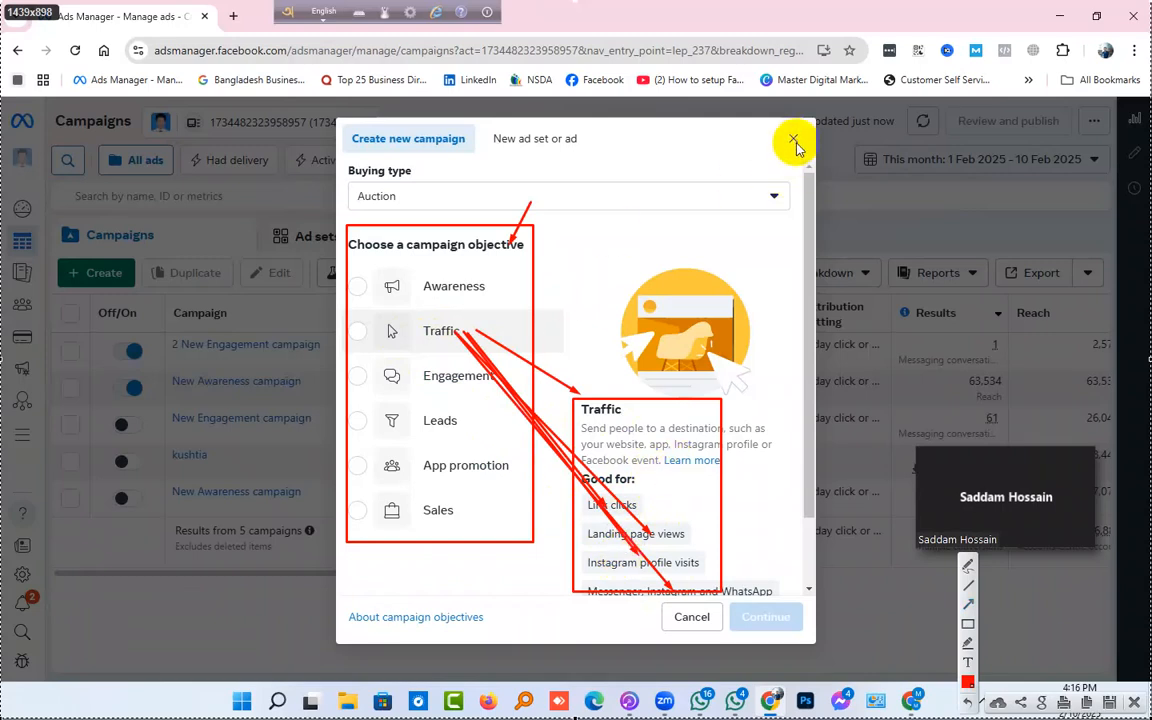
key(Escape)
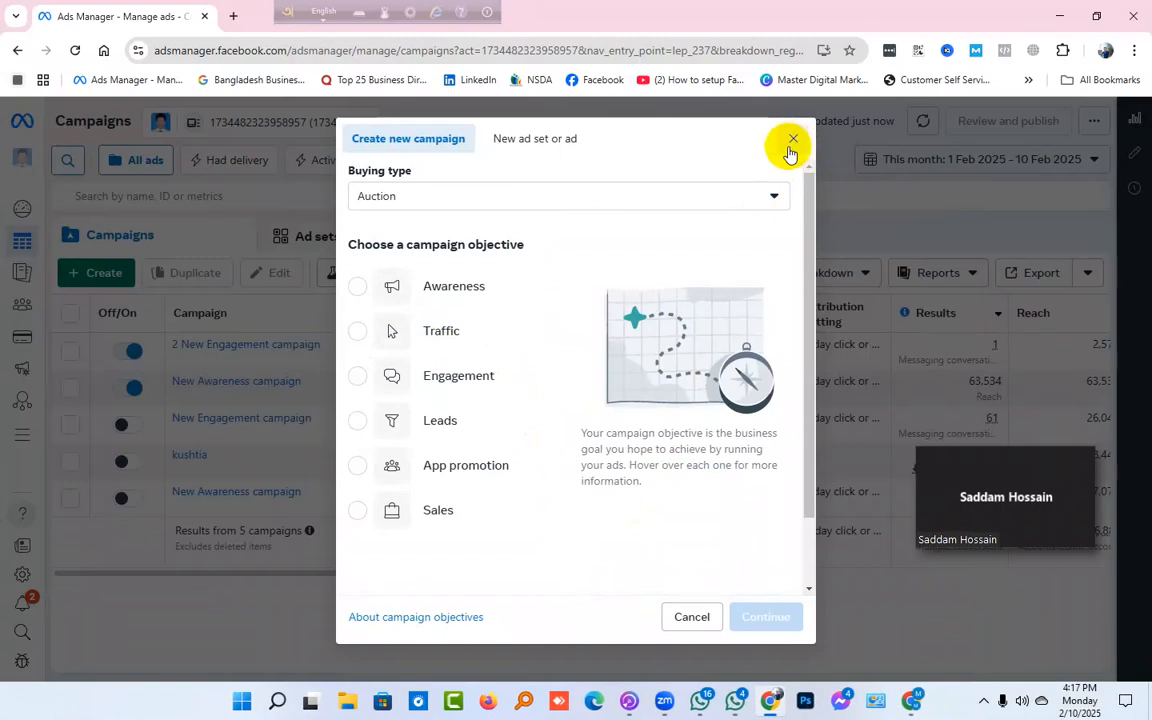
click(790, 142)
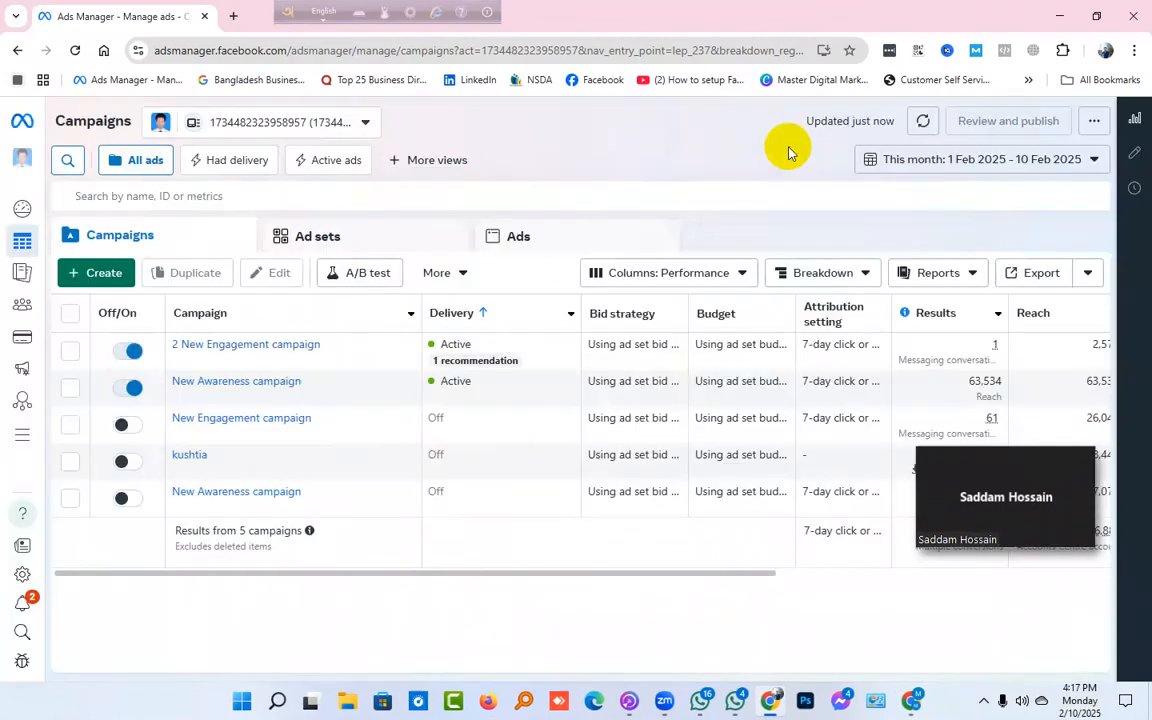
Step: Create a new campaign with the Awareness objective, checking the descriptions of its Reach and Store location awareness uses
click(104, 275)
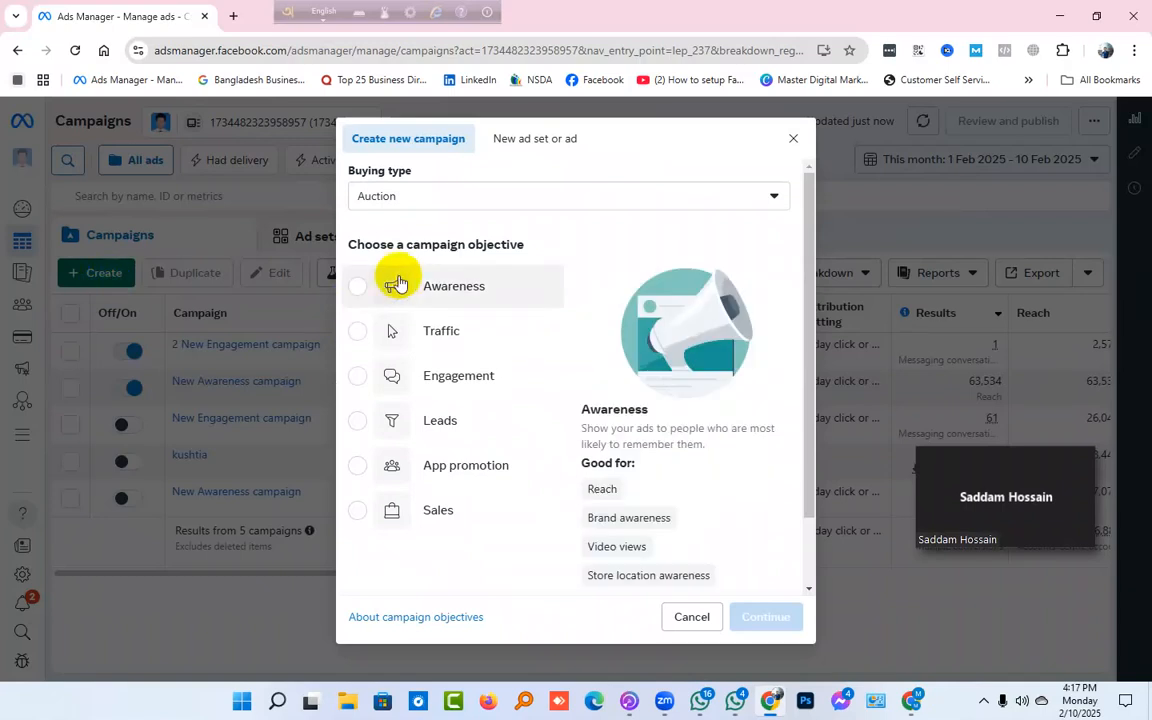
click(406, 284)
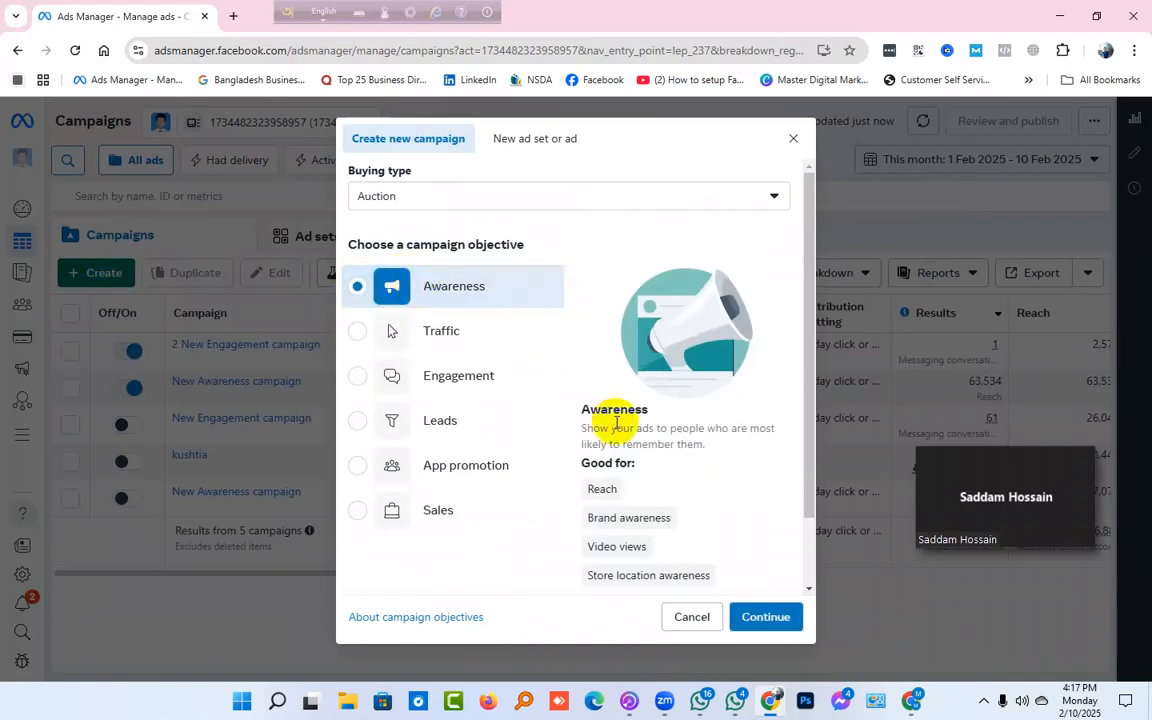
mouse_move(604, 489)
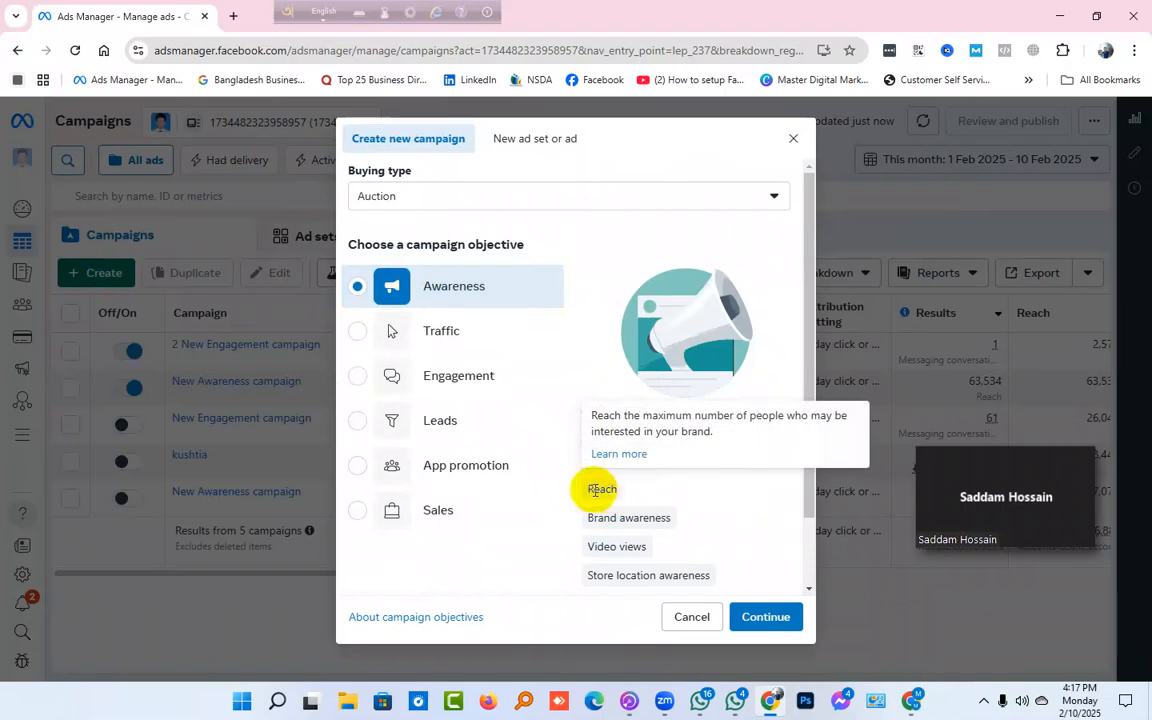
mouse_move(640, 565)
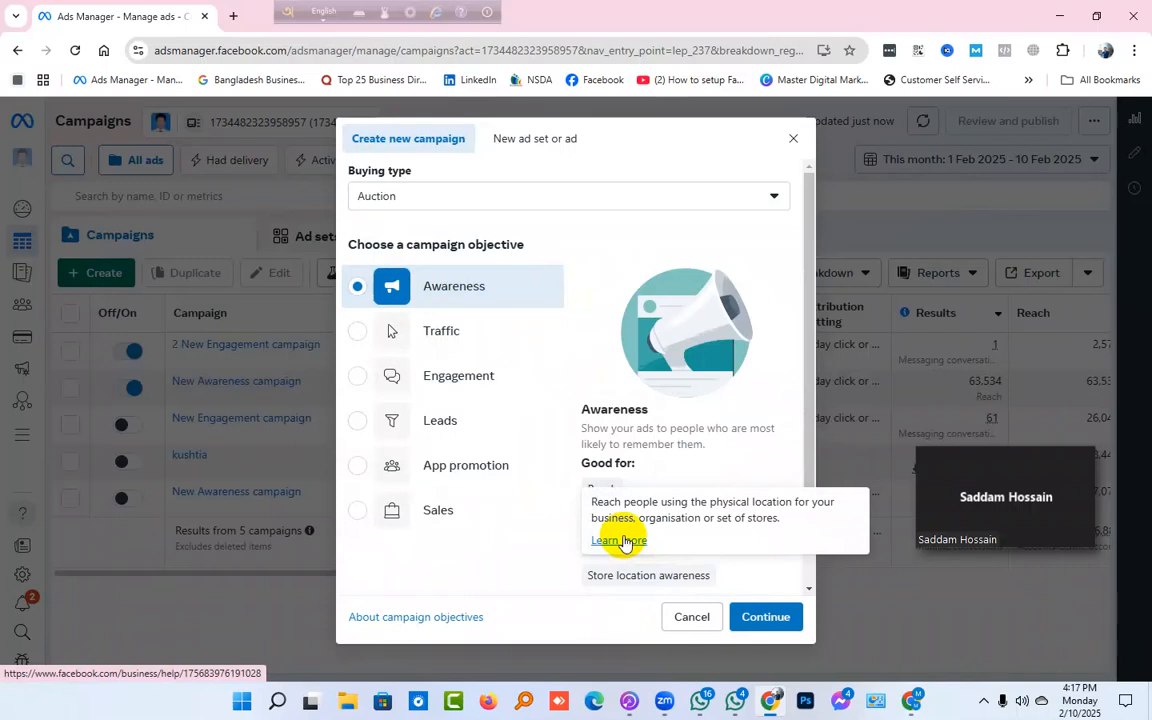
click(768, 626)
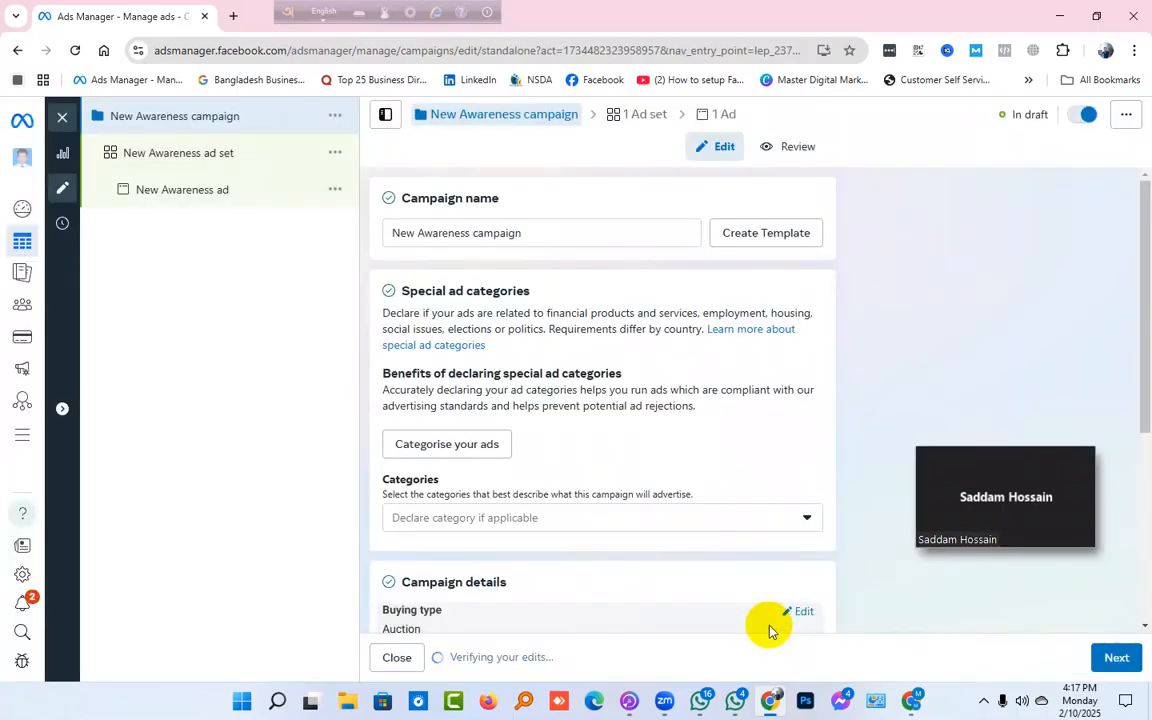
Step: Switch to the Zoom meeting, share the entire screen, and move the meeting controls clear of the campaign form
mouse_move(1046, 465)
click(1081, 534)
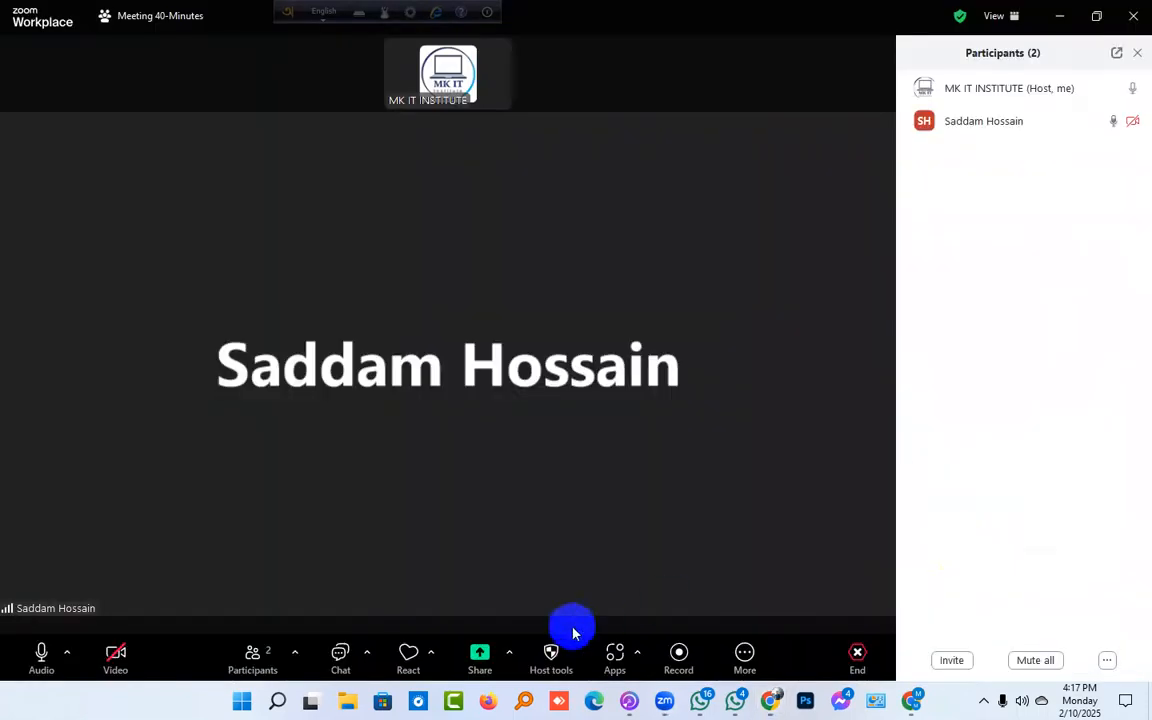
click(480, 652)
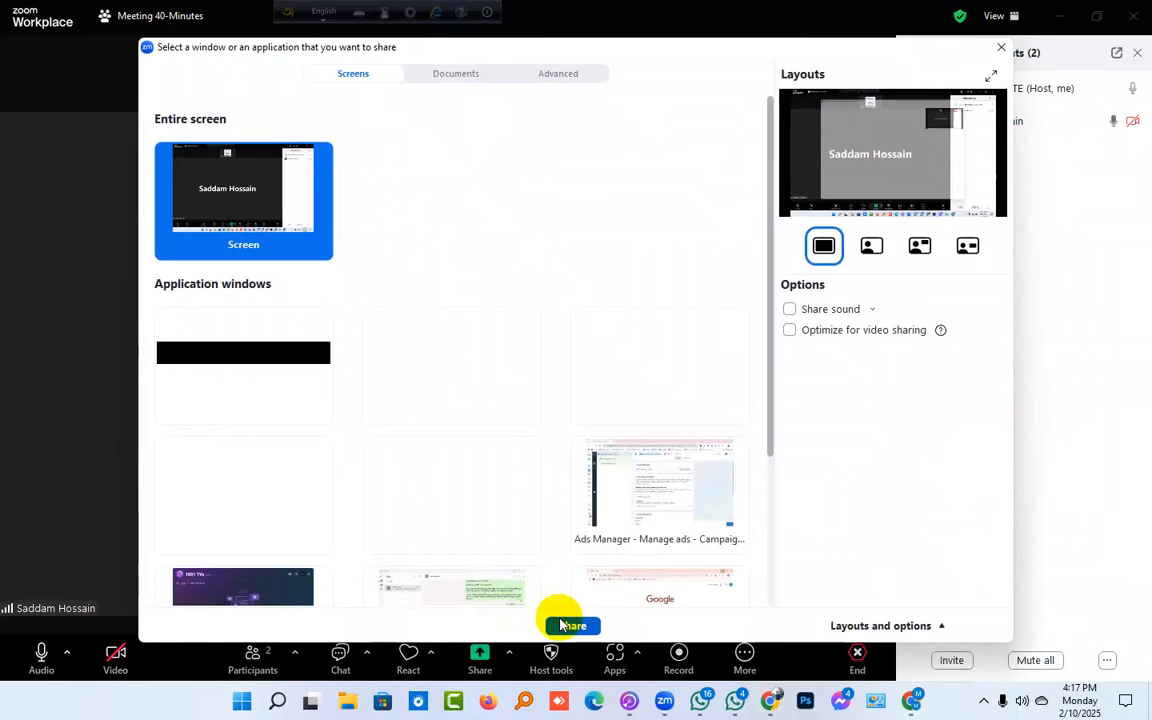
click(560, 624)
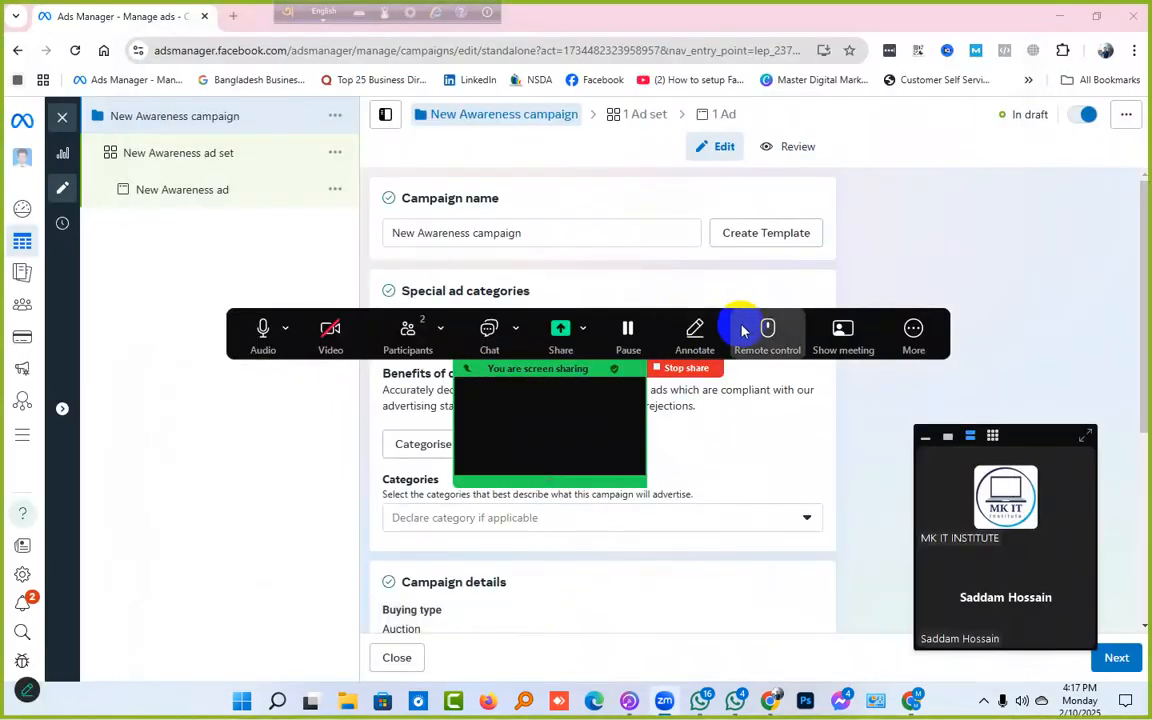
drag(735, 326, 739, 645)
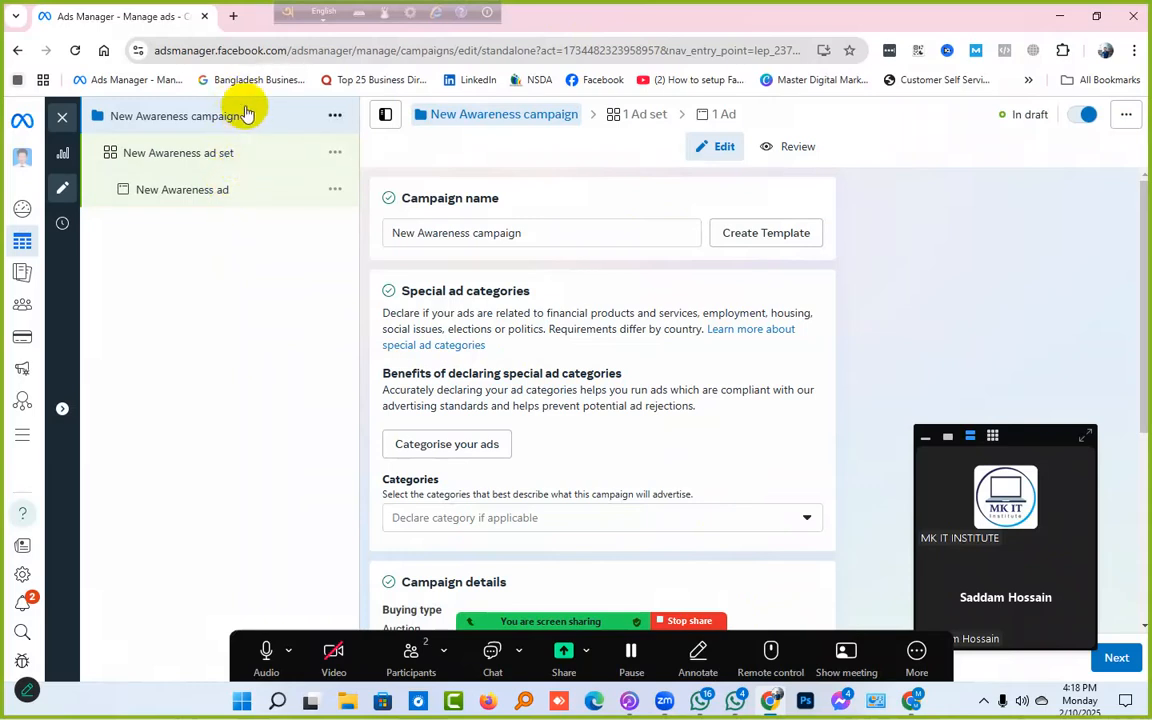
Step: View the awareness ad set's settings, return to the campaign level, and select the campaign name text
click(240, 163)
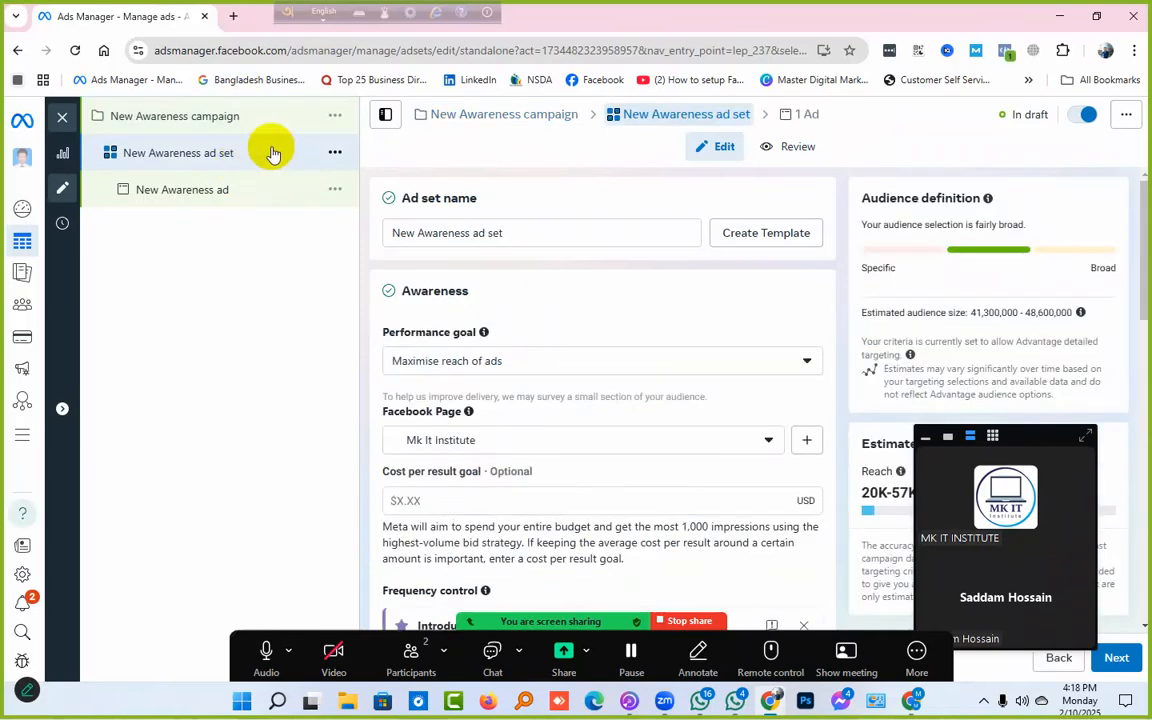
click(272, 128)
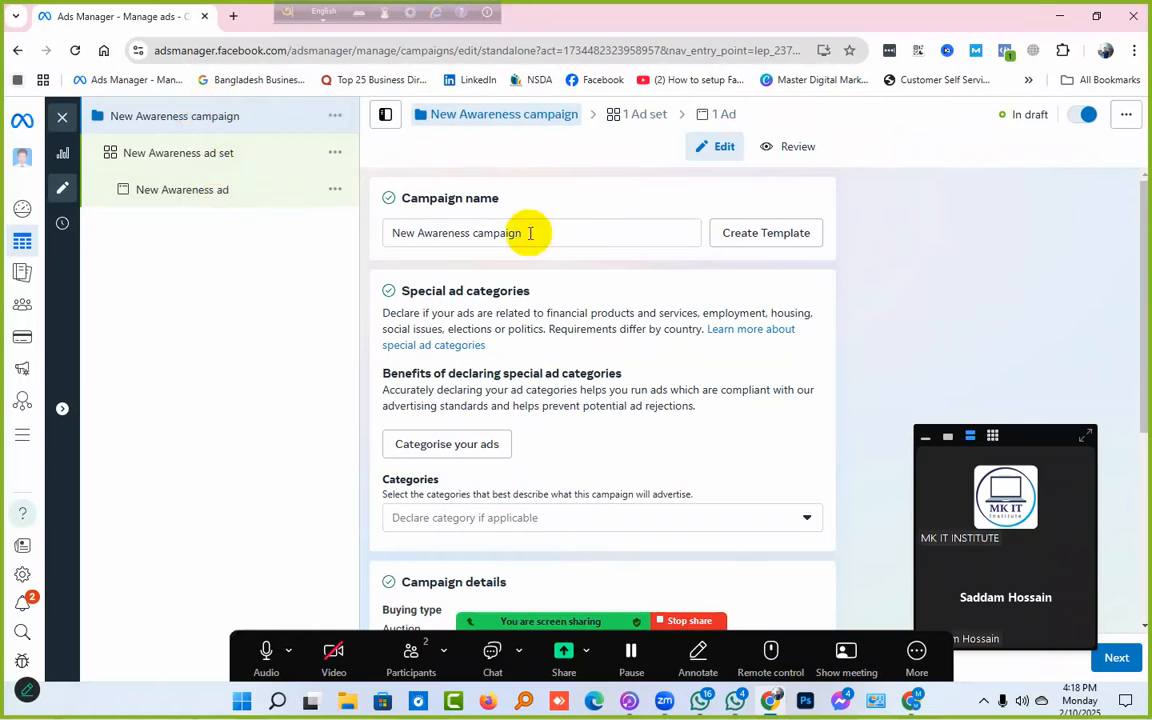
drag(406, 198, 520, 203)
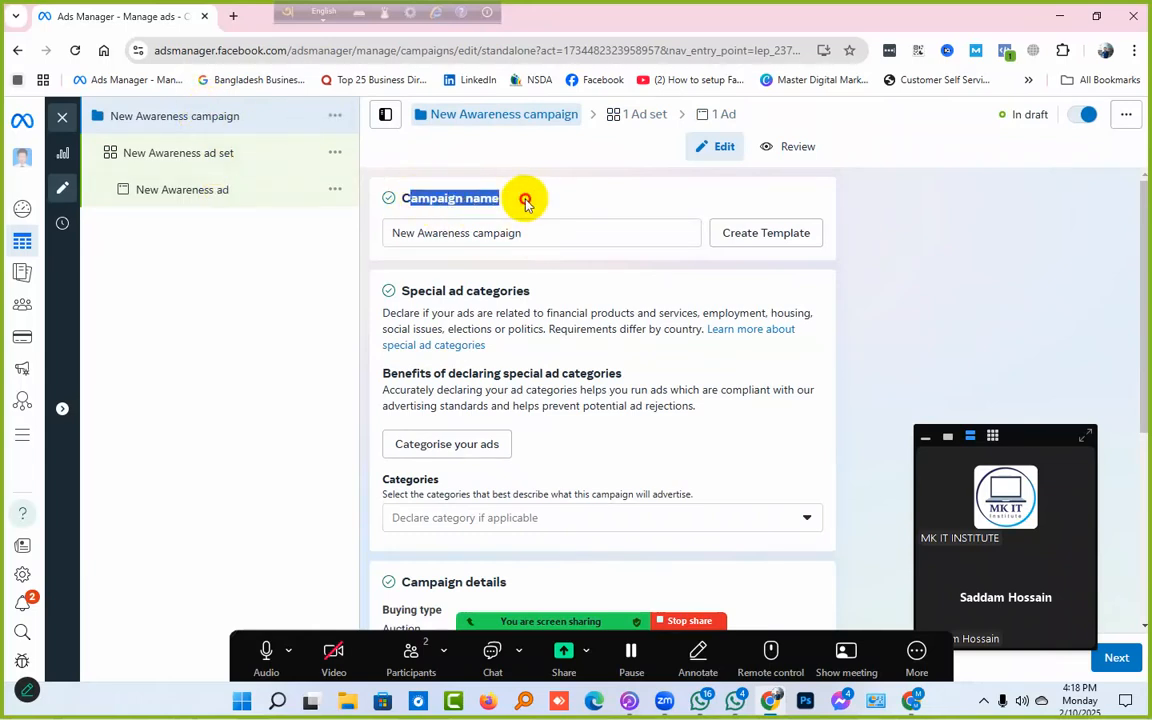
click(524, 199)
click(533, 236)
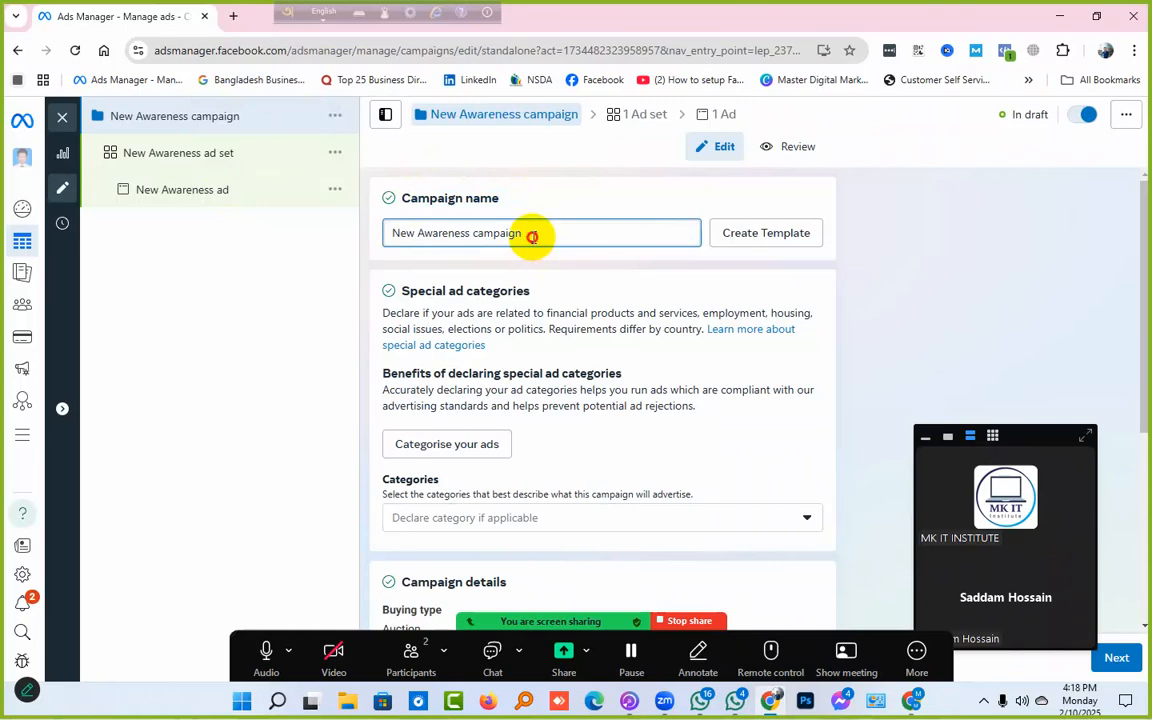
triple_click(533, 236)
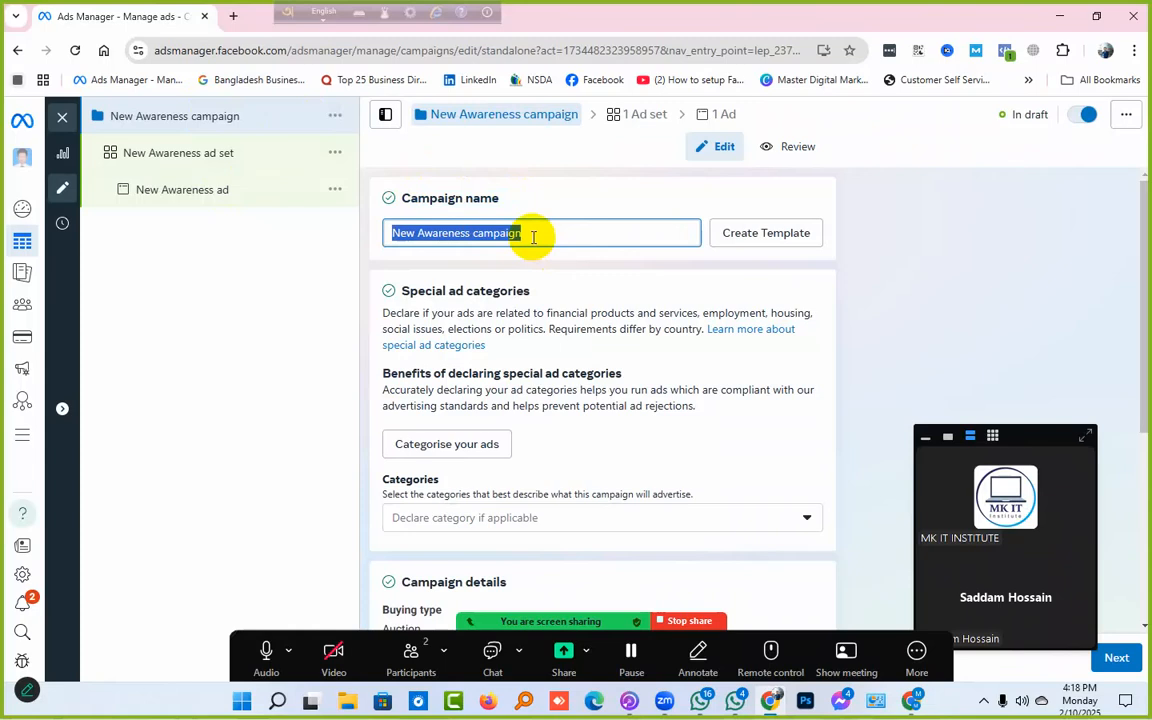
Step: Declare Social issues, elections or politics as the campaign's special ad category
scroll(533, 236, down, 1)
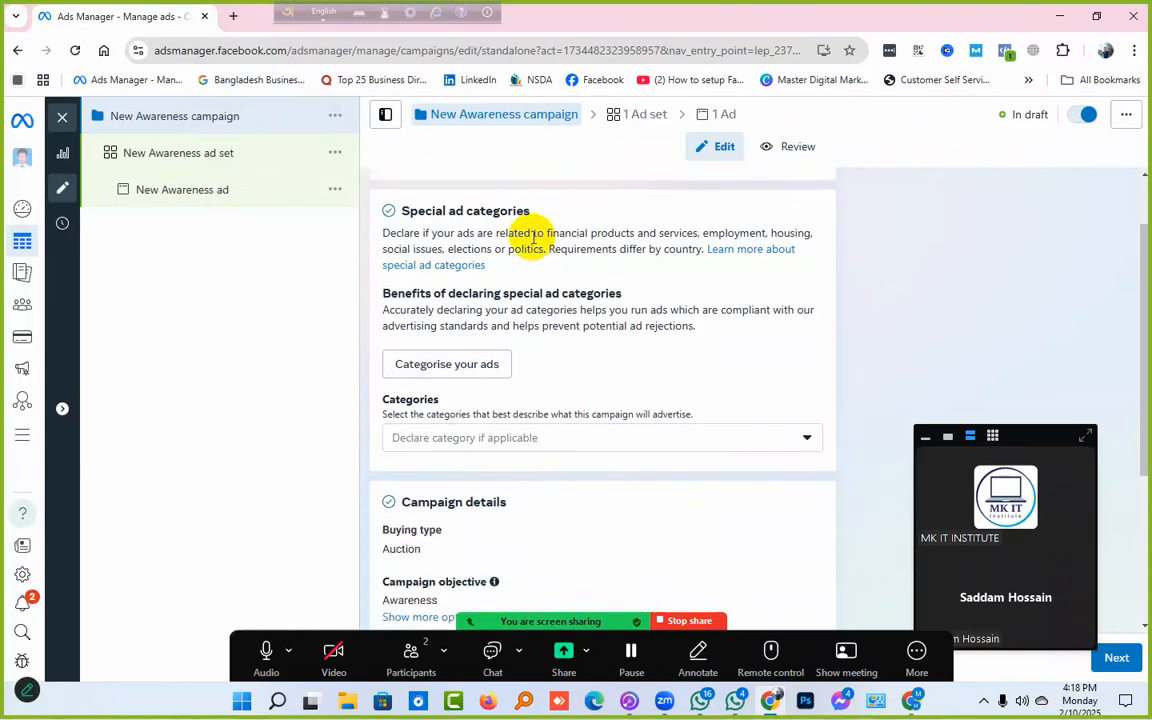
scroll(530, 237, down, 1)
scroll(506, 319, up, 1)
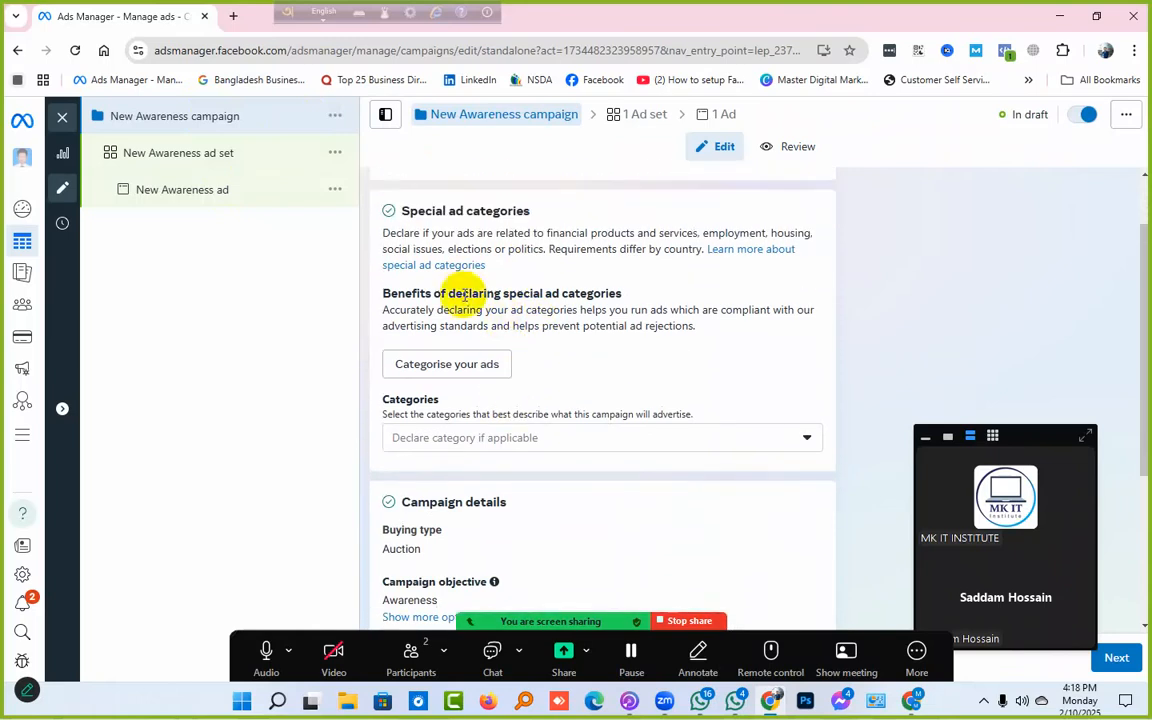
drag(395, 211, 538, 213)
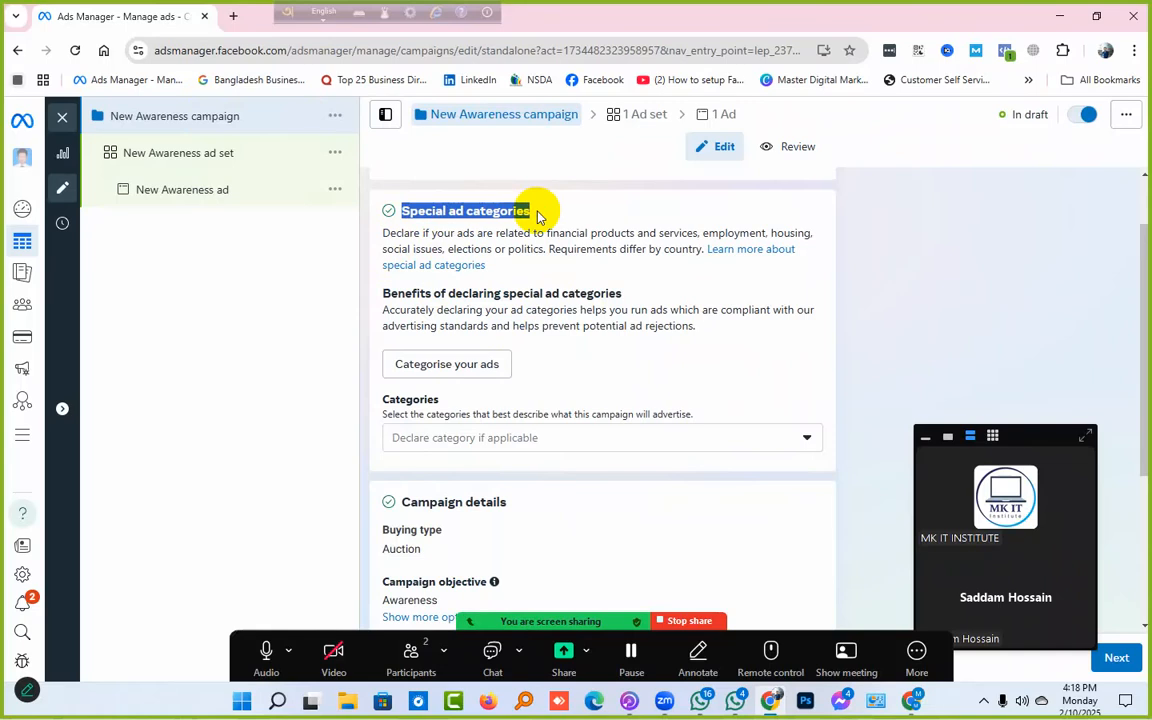
scroll(537, 213, down, 1)
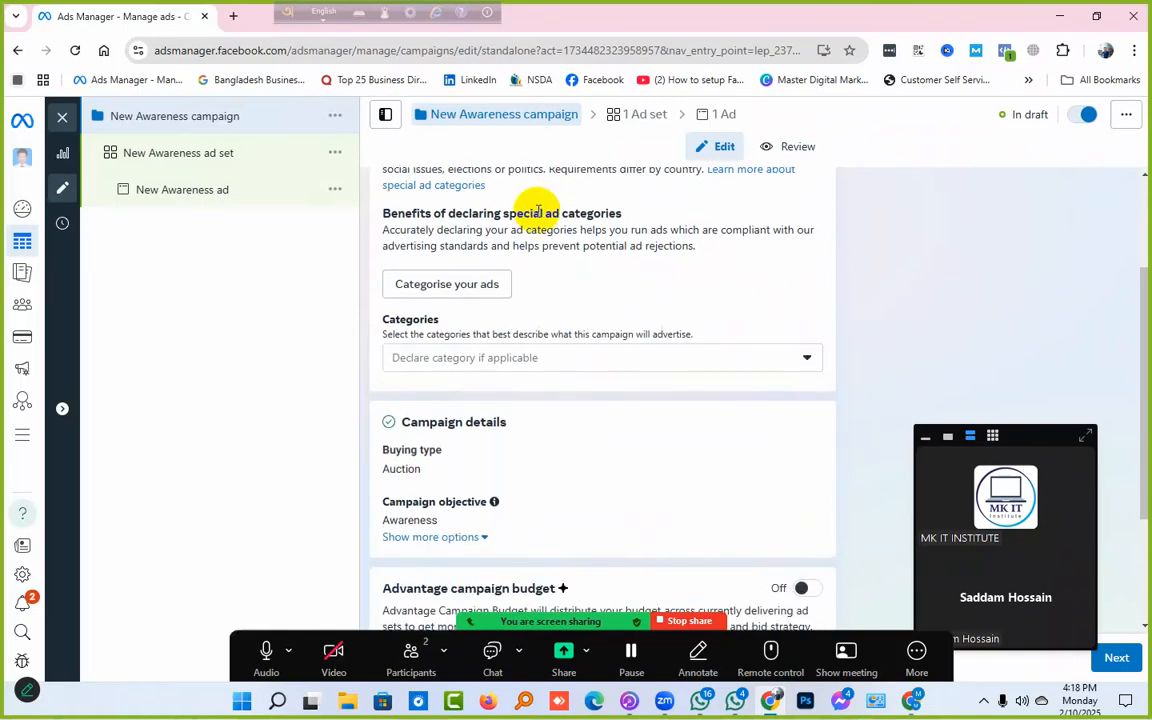
click(421, 362)
scroll(421, 365, down, 2)
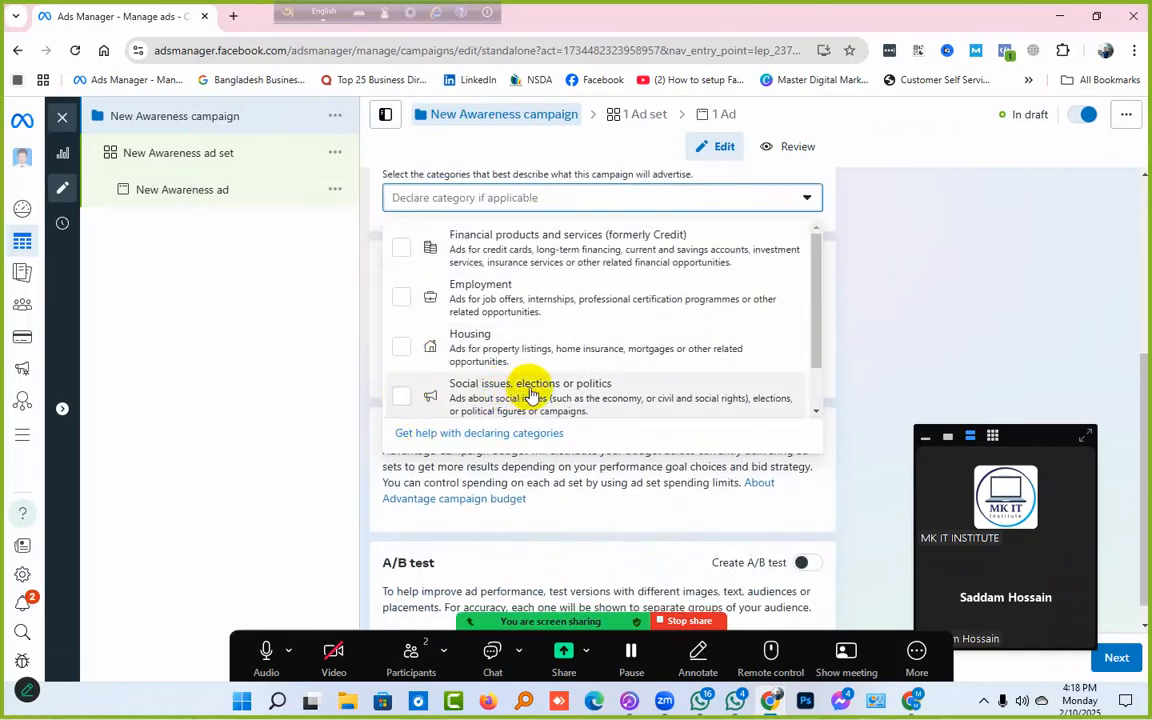
click(411, 399)
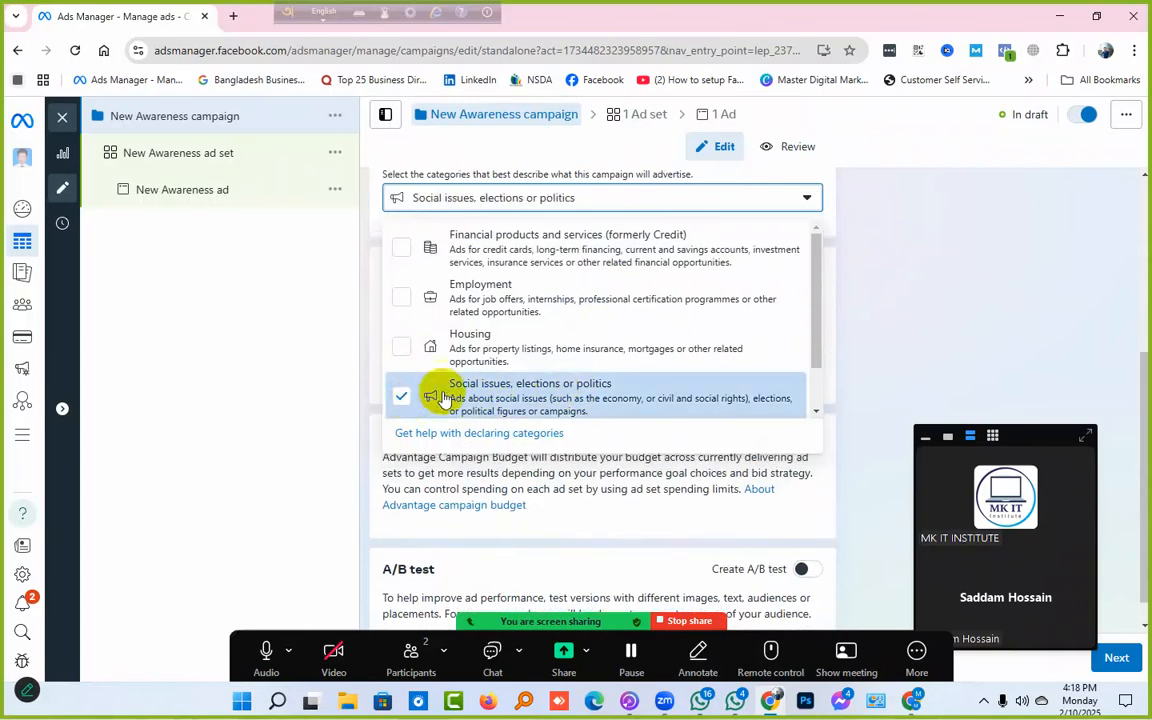
click(884, 309)
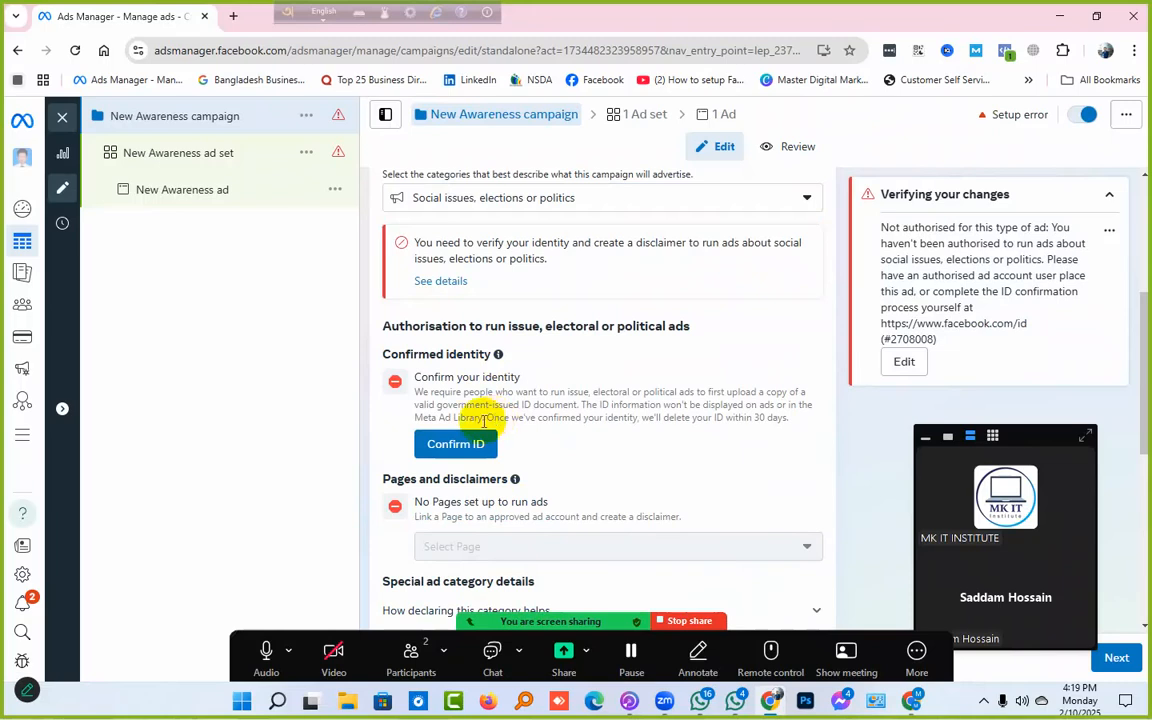
Step: Review the authorisation requirements and clear Social issues, elections or politics from the campaign's special ad categories
scroll(481, 424, down, 1)
scroll(378, 311, up, 3)
scroll(378, 316, up, 2)
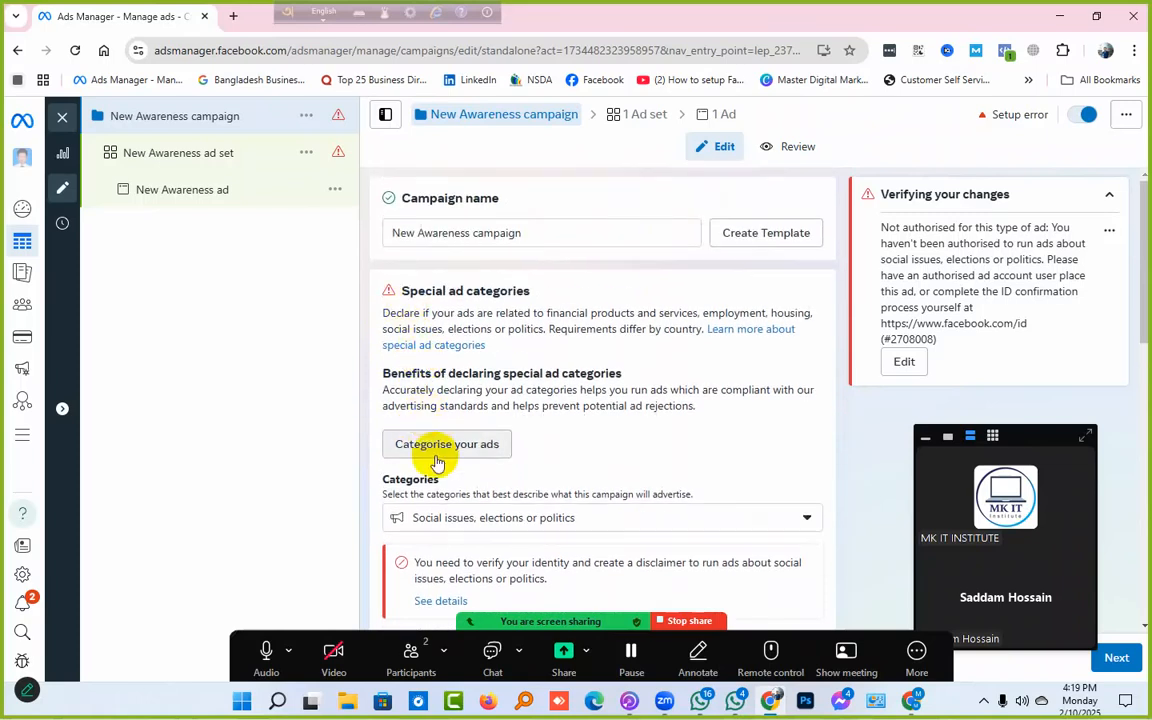
scroll(437, 461, down, 3)
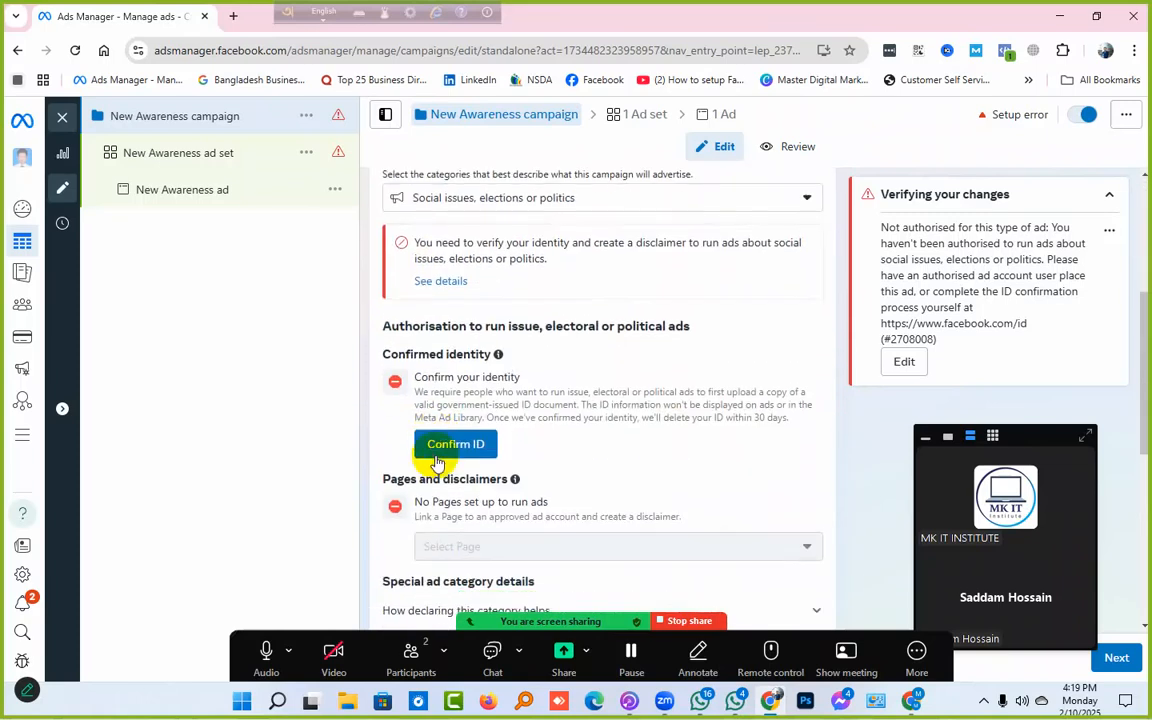
click(466, 200)
click(404, 397)
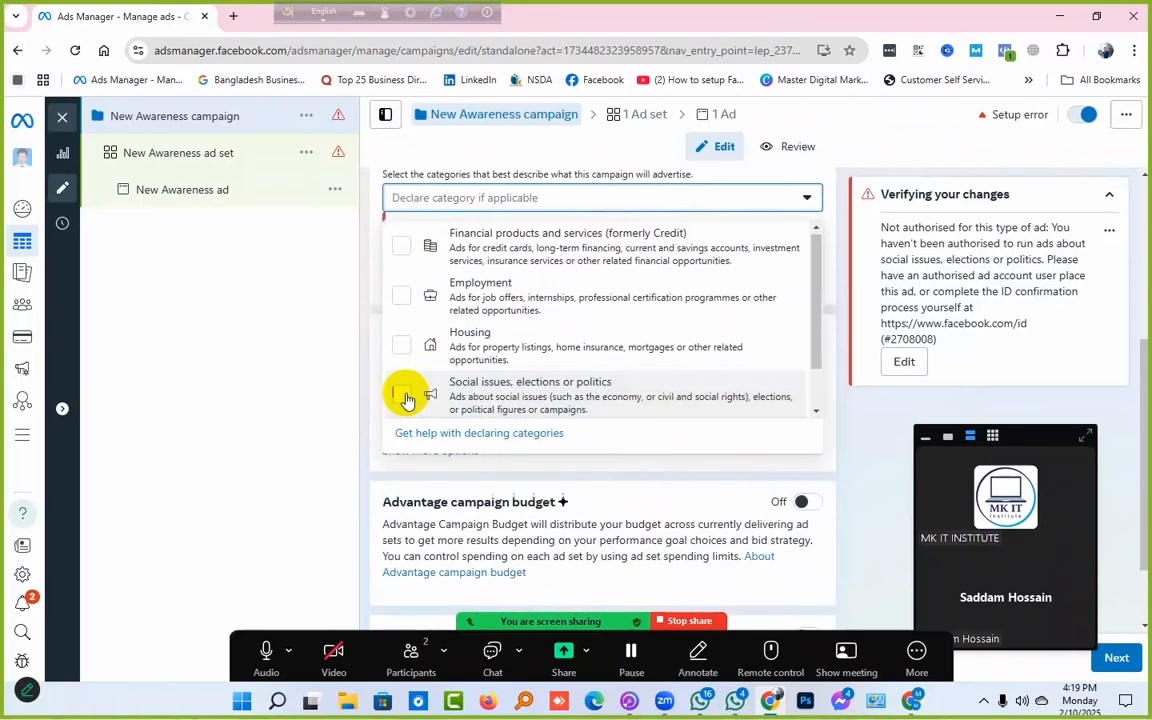
click(843, 255)
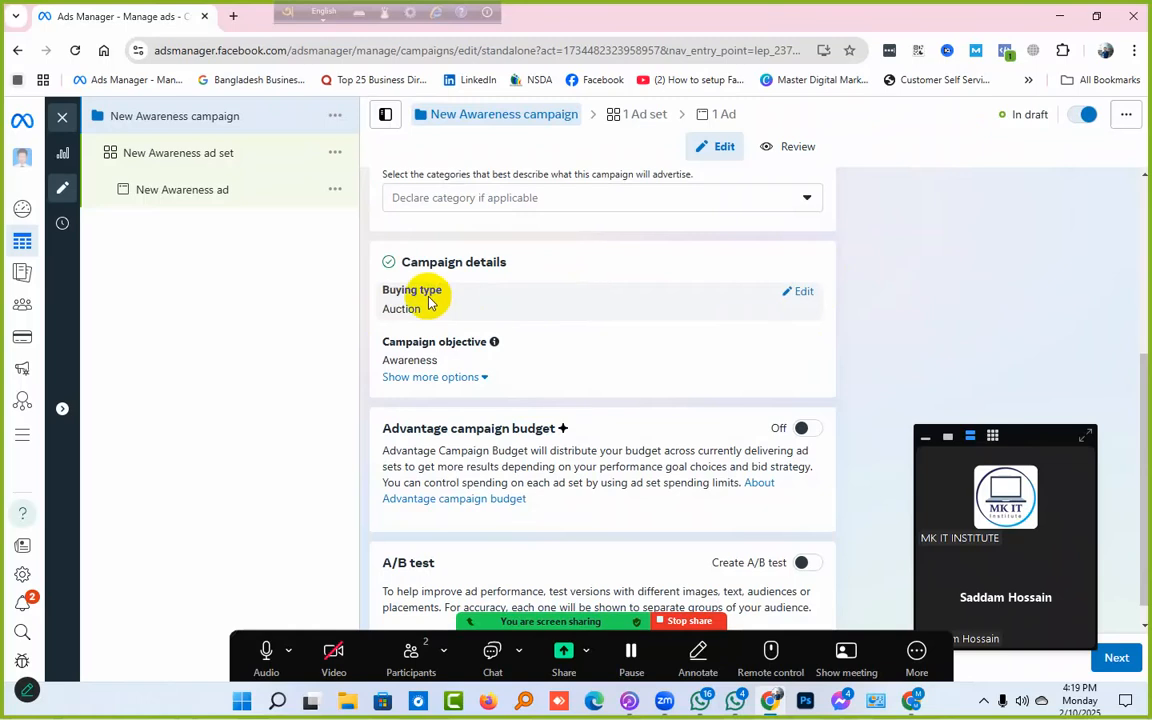
Step: Open the campaign's buying type for editing, view its options and keep Auction
click(803, 292)
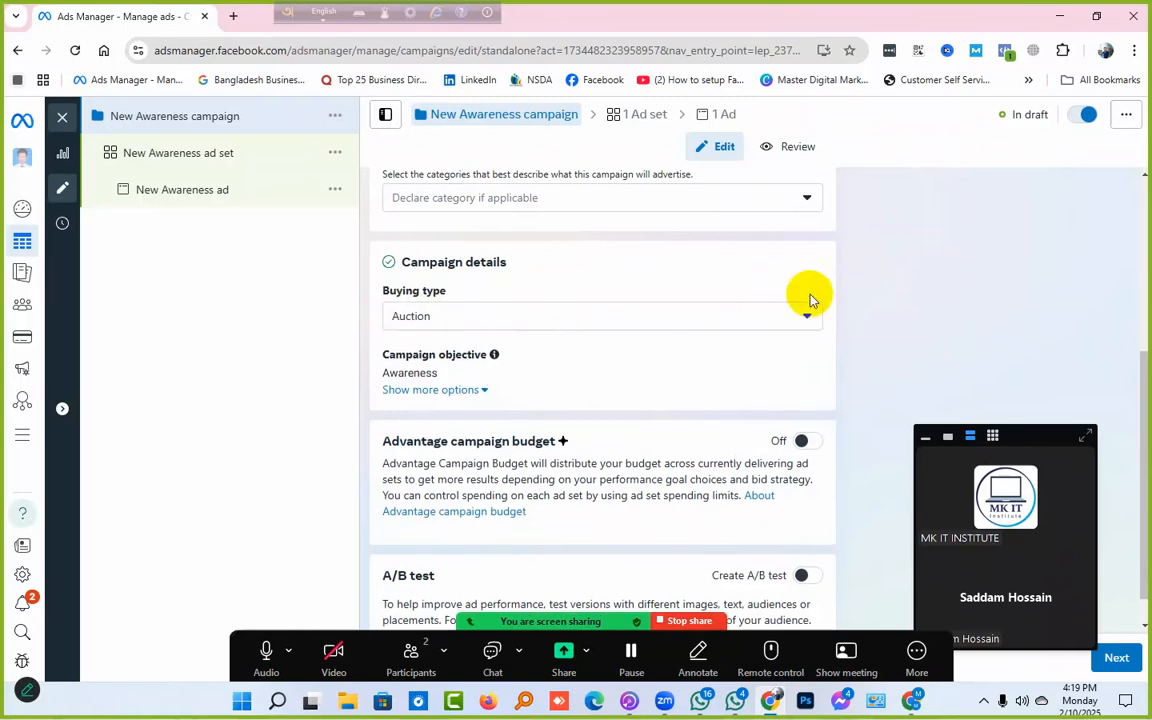
click(631, 322)
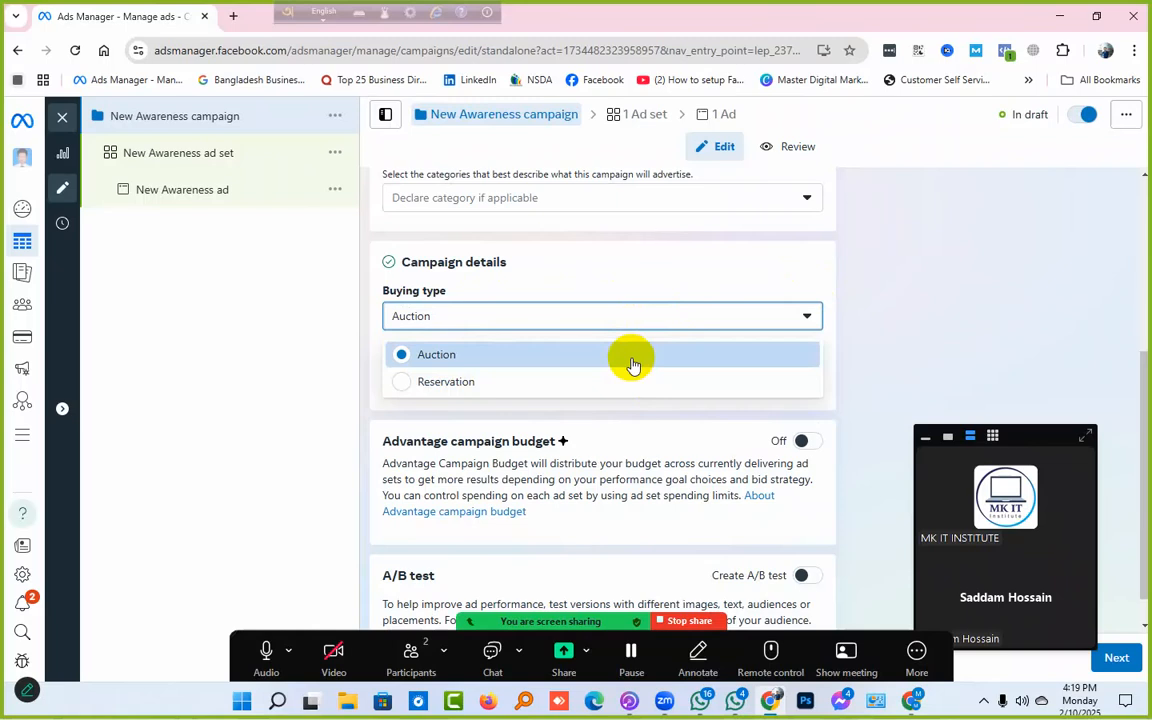
click(632, 356)
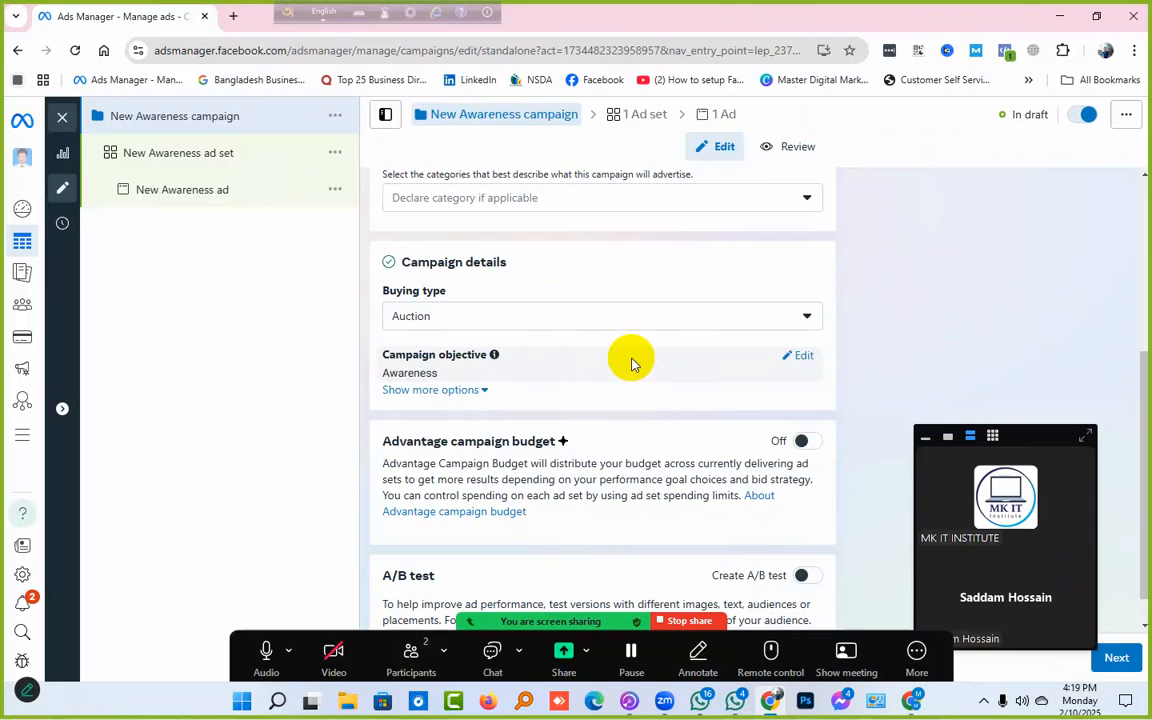
Step: Open the campaign objective for editing and review the available objectives, including the description of Engagement
scroll(632, 363, down, 1)
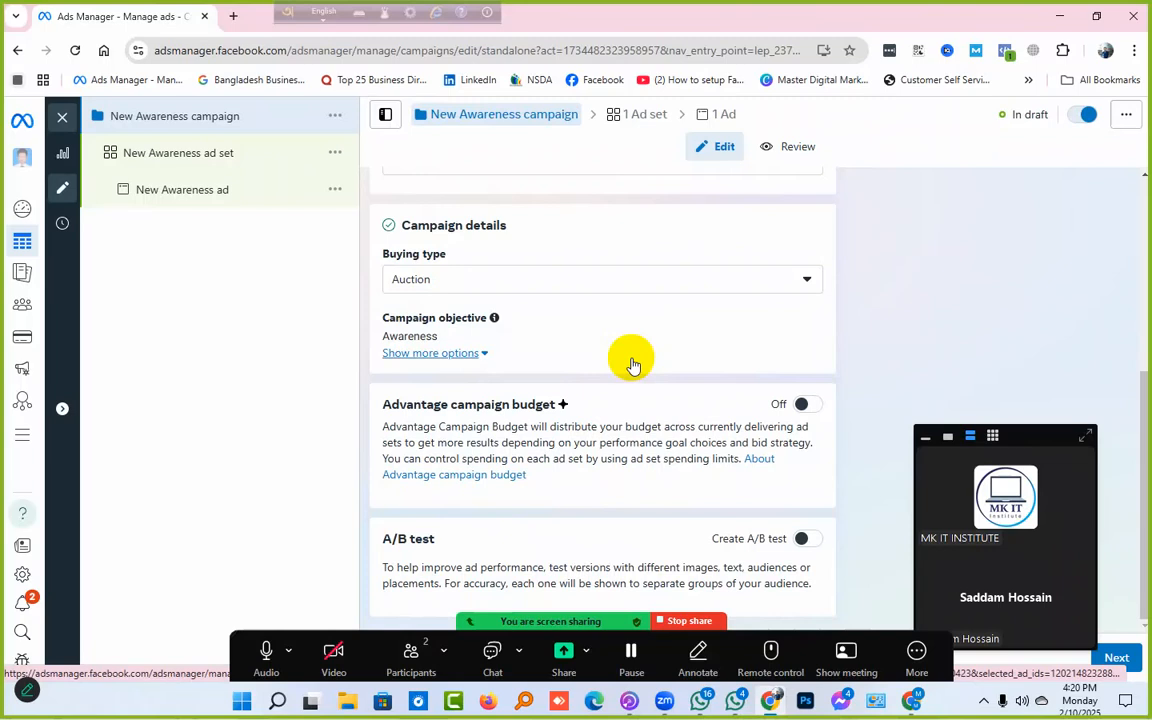
mouse_move(416, 328)
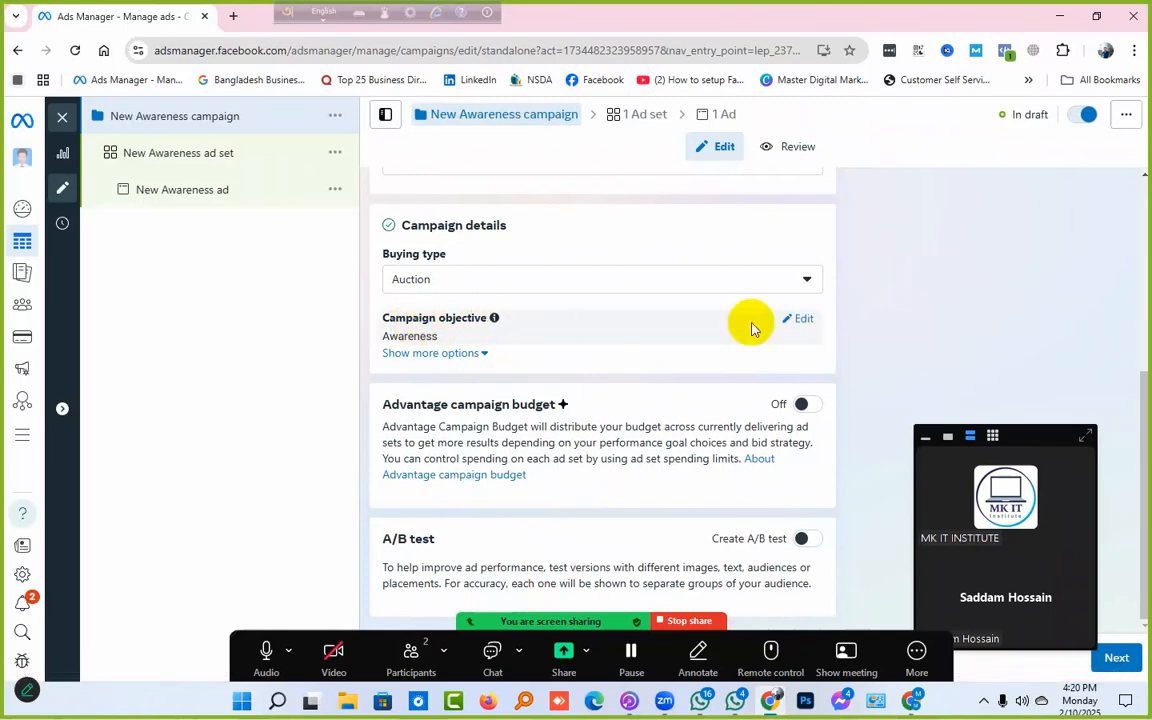
click(802, 320)
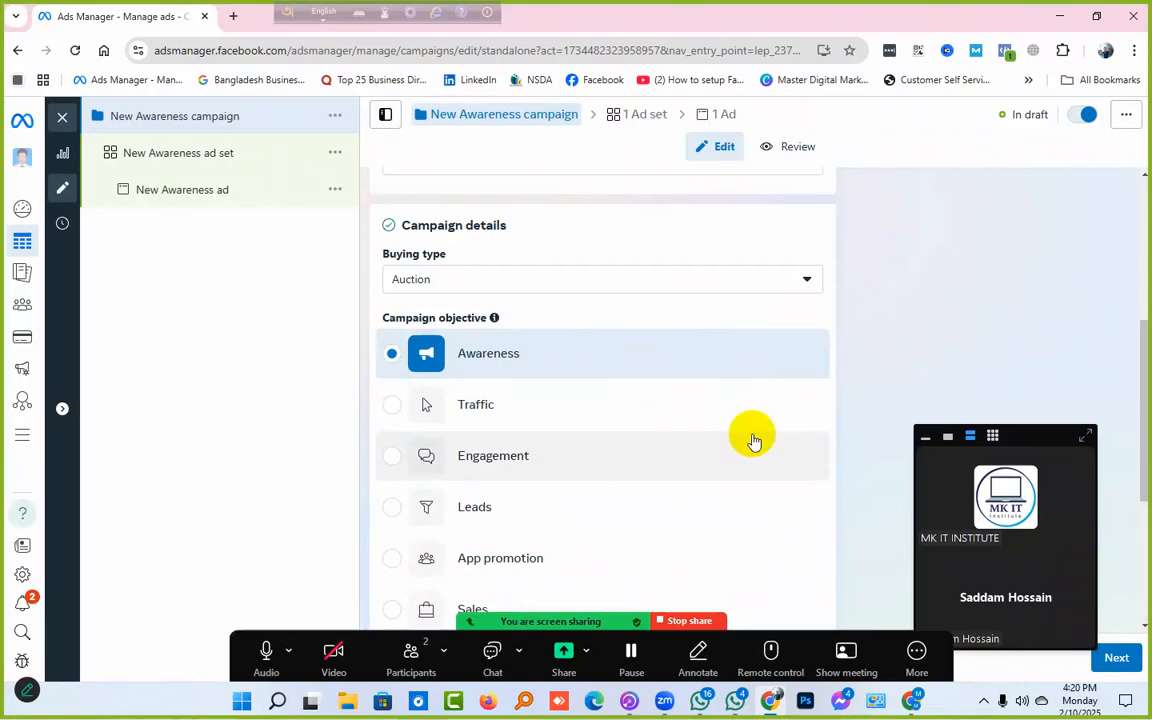
scroll(754, 441, down, 2)
mouse_move(514, 293)
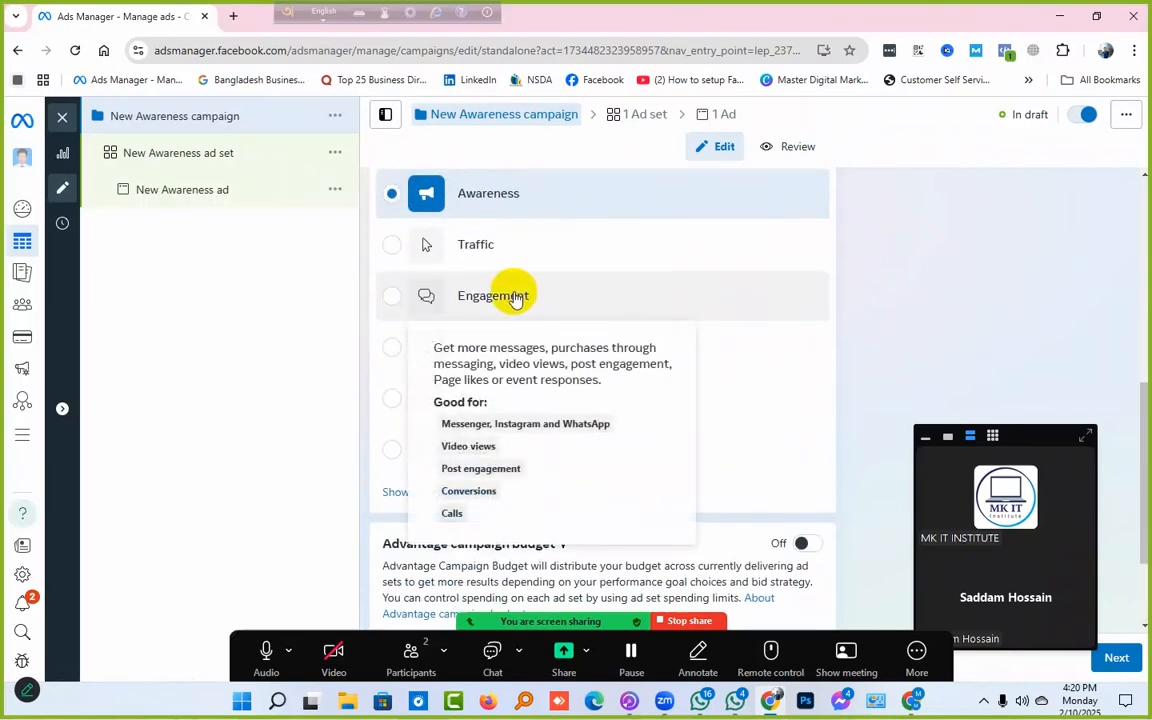
scroll(975, 290, down, 1)
Step: Turn on Advantage campaign budget and set the daily budget to $2.00
scroll(975, 290, down, 2)
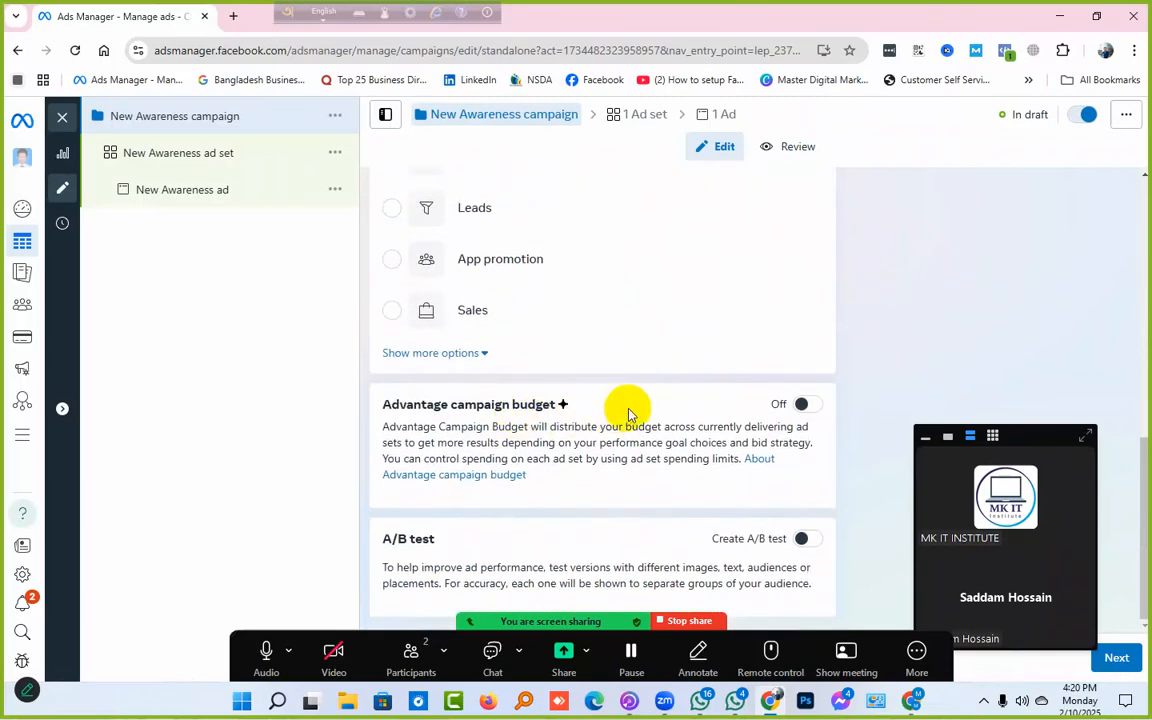
click(805, 405)
scroll(805, 410, down, 3)
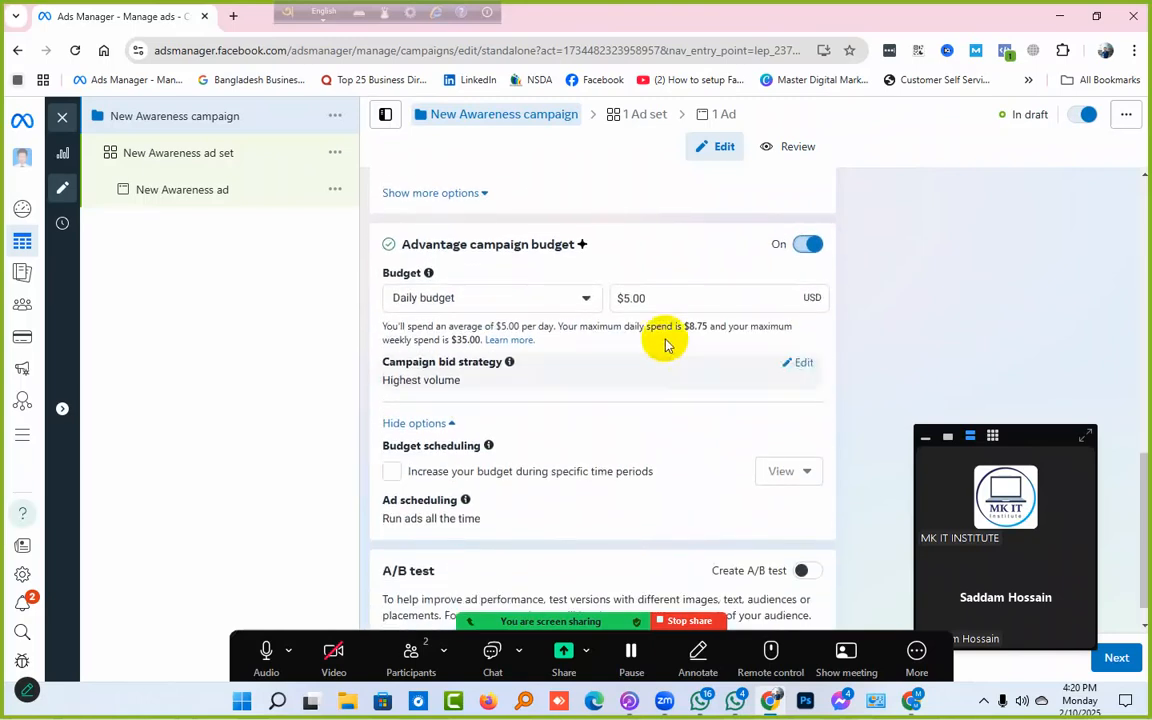
drag(625, 298, 720, 298)
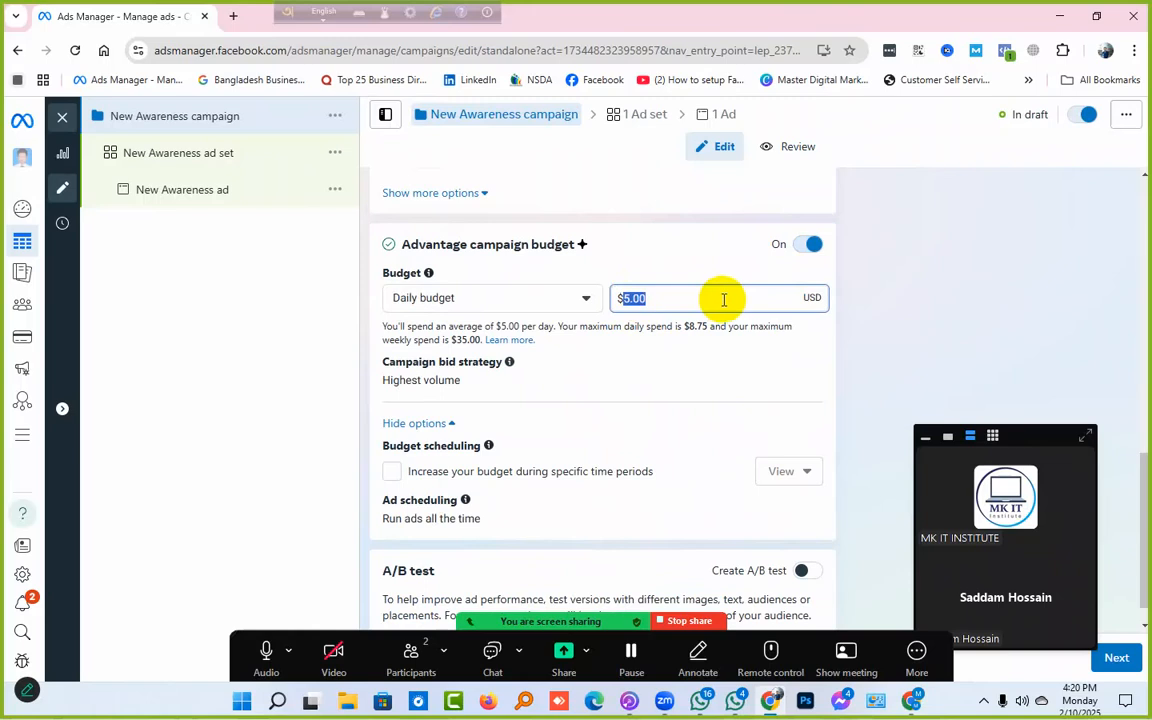
text(2)
click(980, 303)
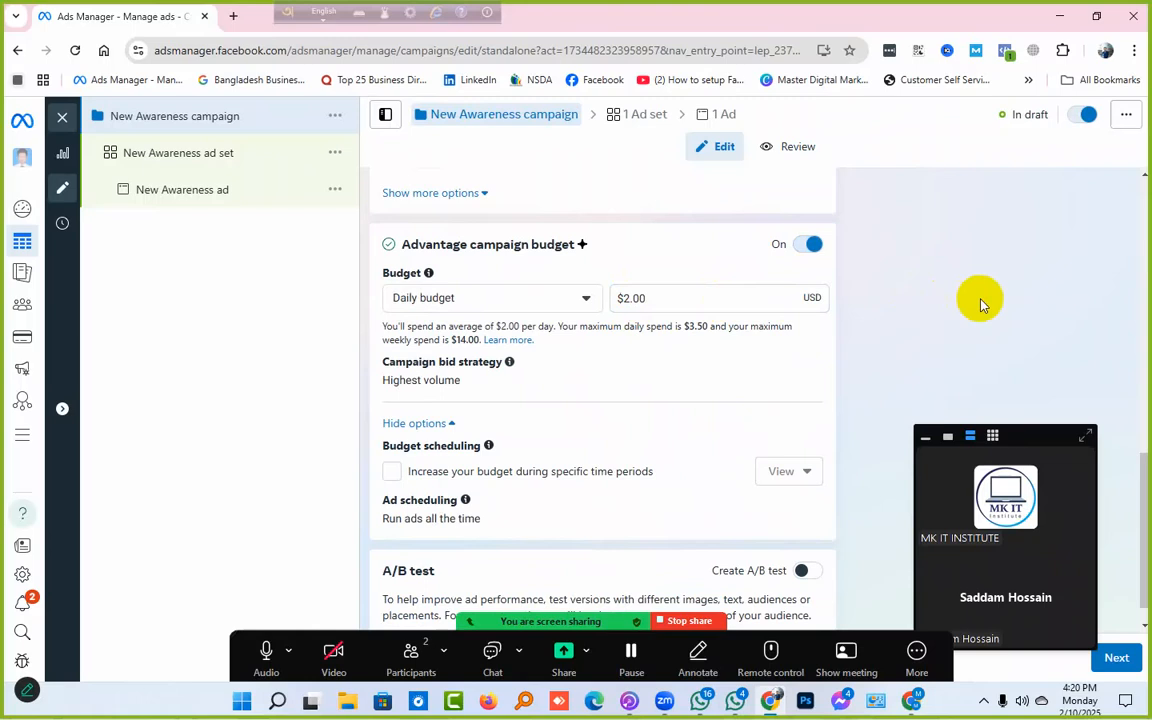
Step: Enable budget increases during specific time periods, with a $1.00 daily increase and an end date of Feb 15, 2025
scroll(980, 303, down, 1)
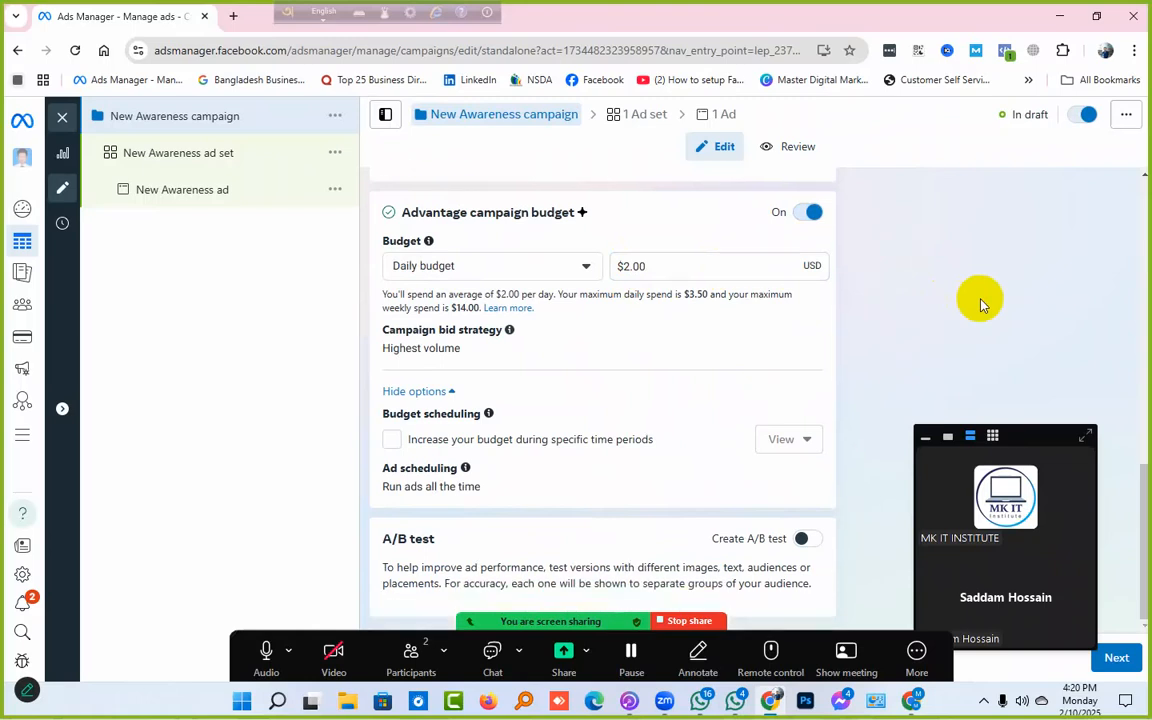
click(391, 441)
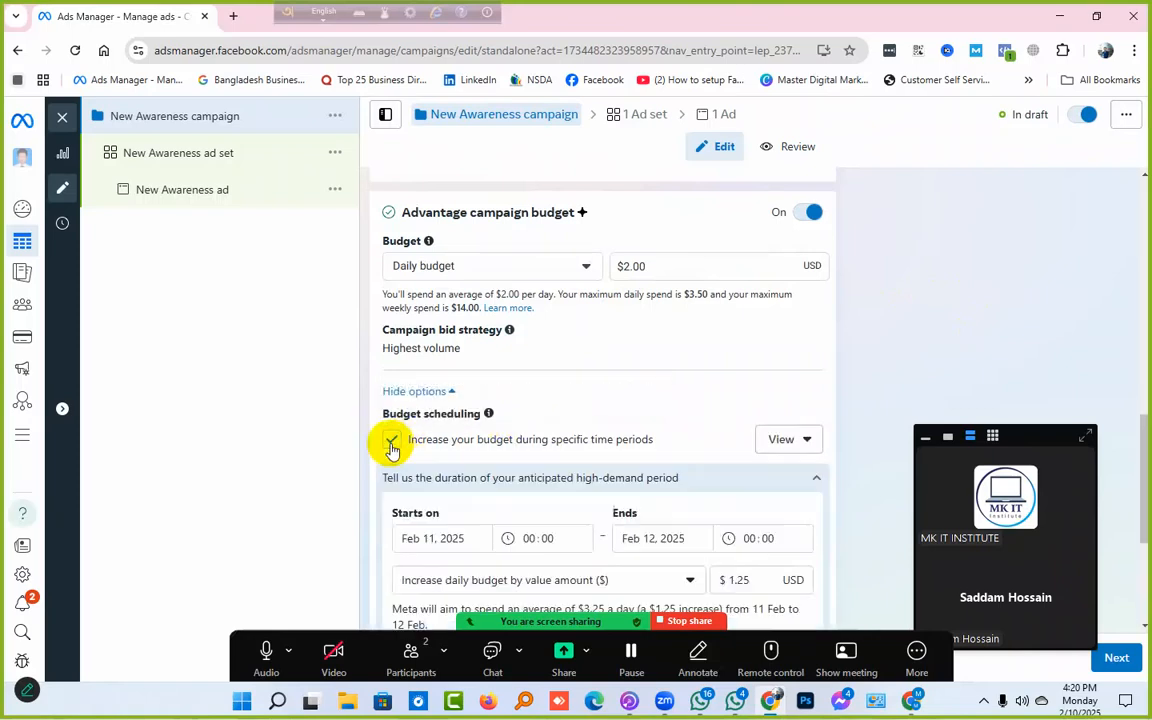
scroll(766, 478, down, 1)
double_click(735, 498)
text(1)
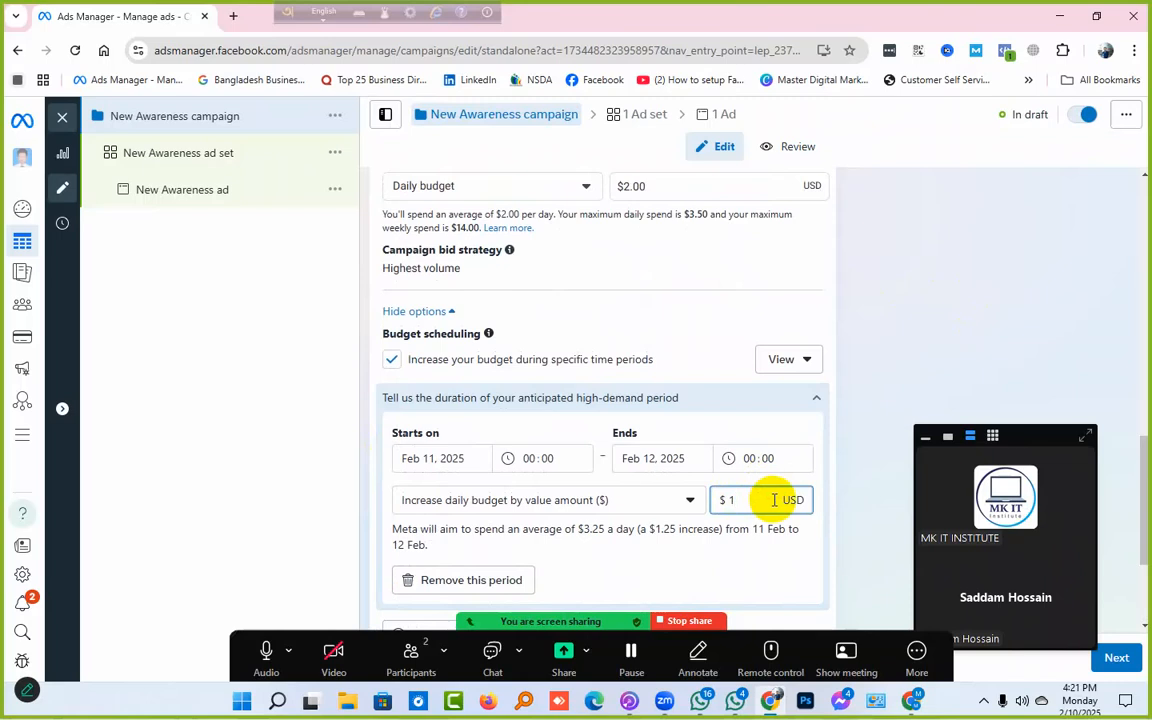
click(876, 456)
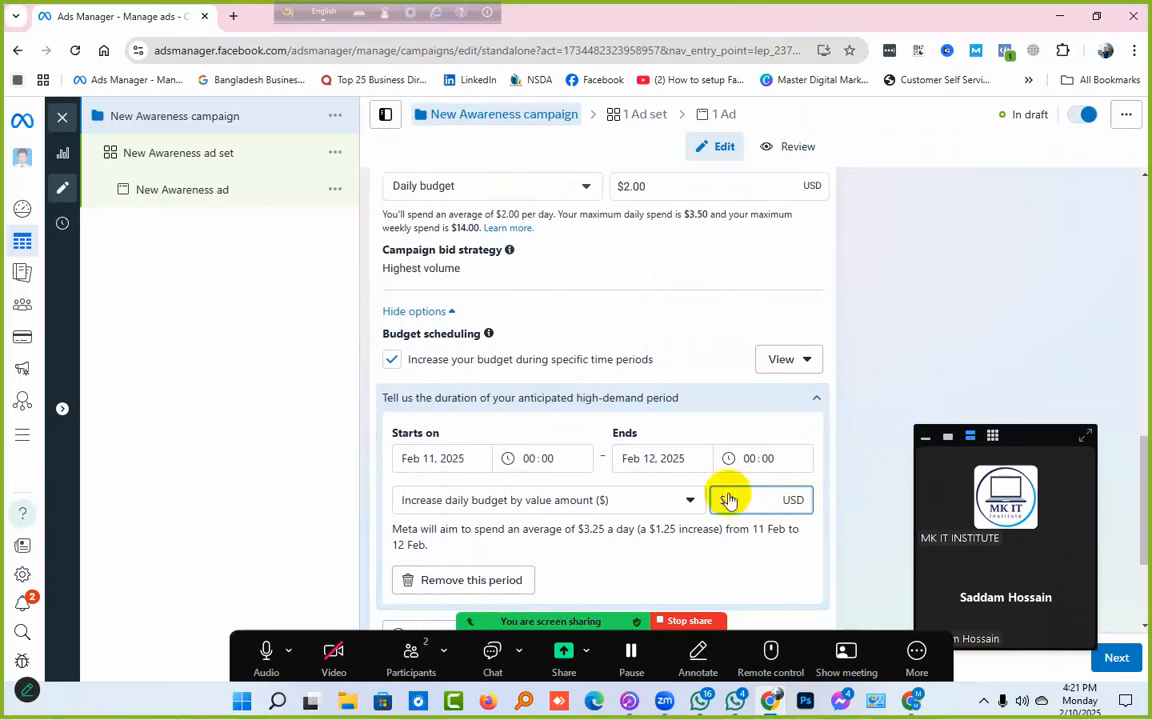
click(678, 458)
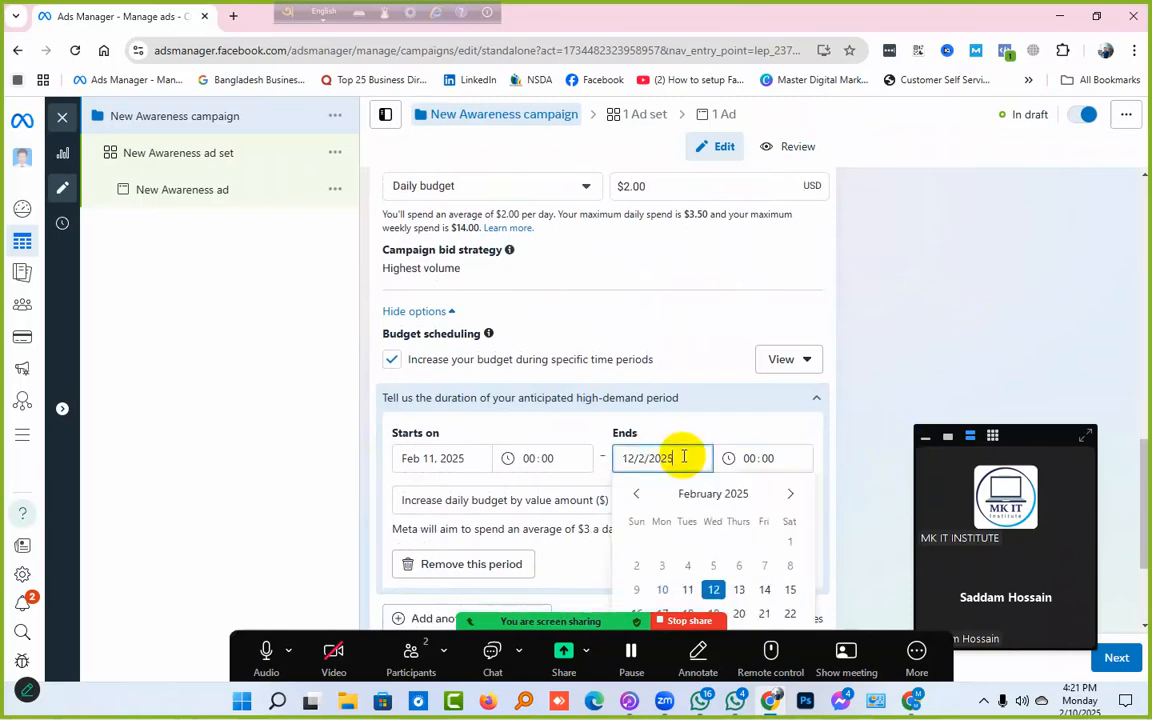
click(788, 592)
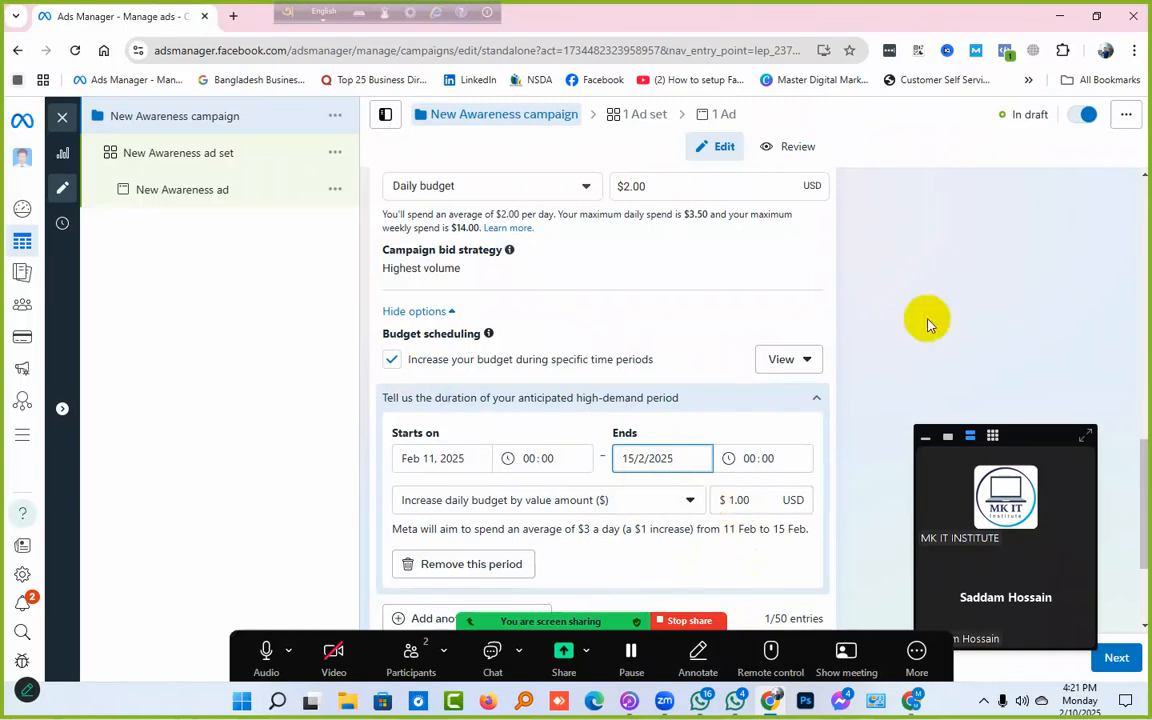
Step: Turn off the budget increase for specific time periods and review the campaign budget section
scroll(927, 325, down, 2)
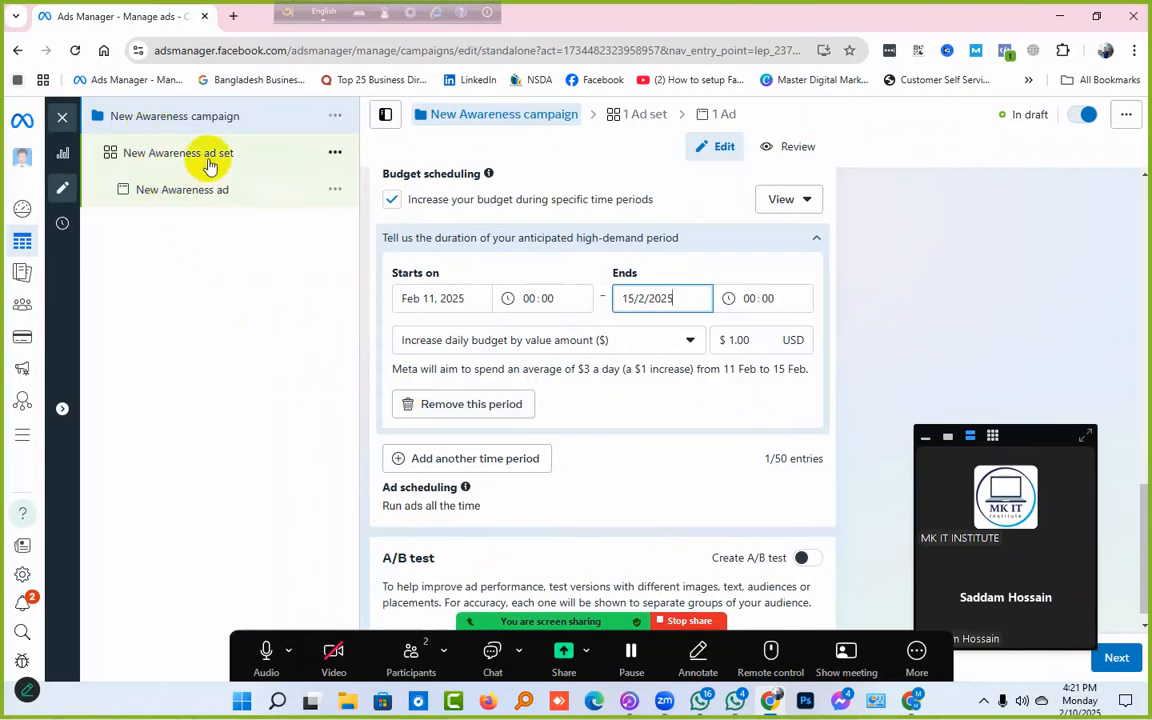
click(391, 205)
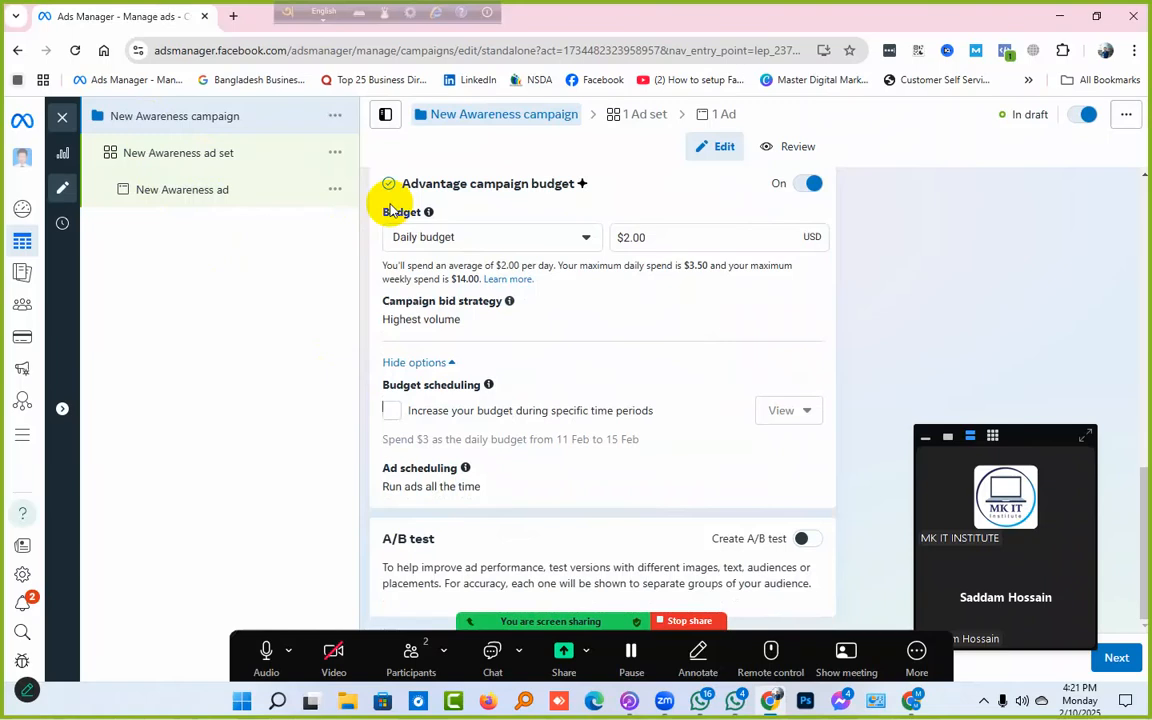
mouse_move(541, 450)
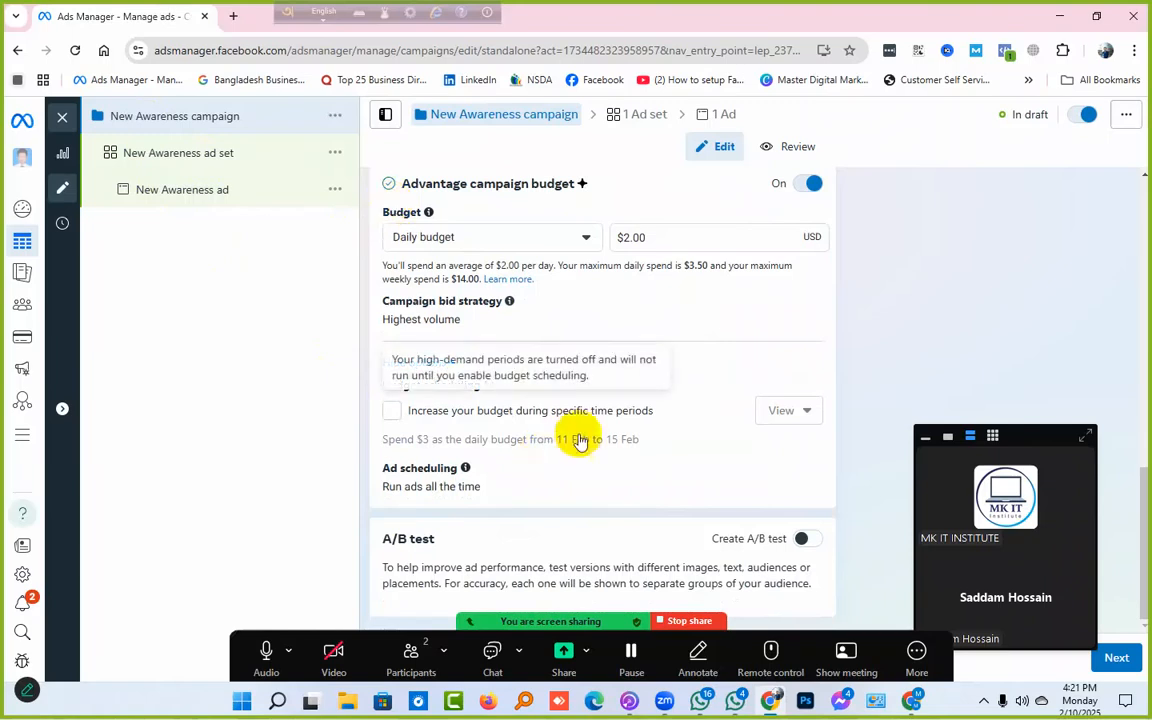
scroll(650, 376, up, 3)
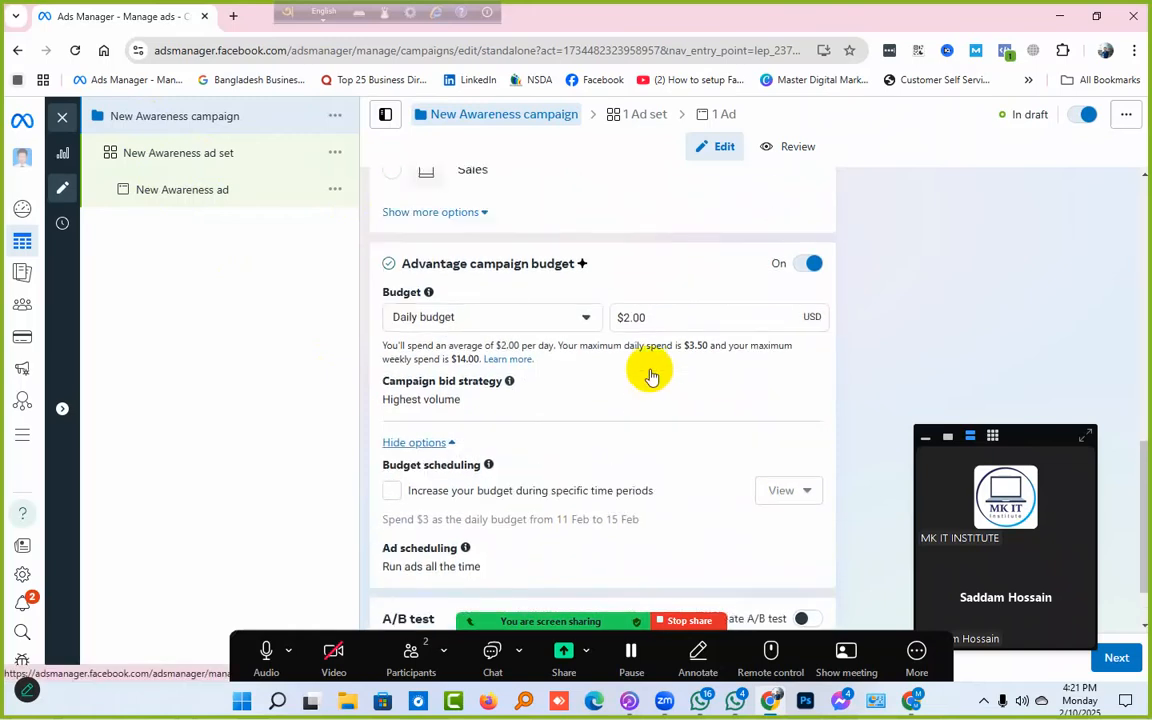
scroll(650, 376, down, 3)
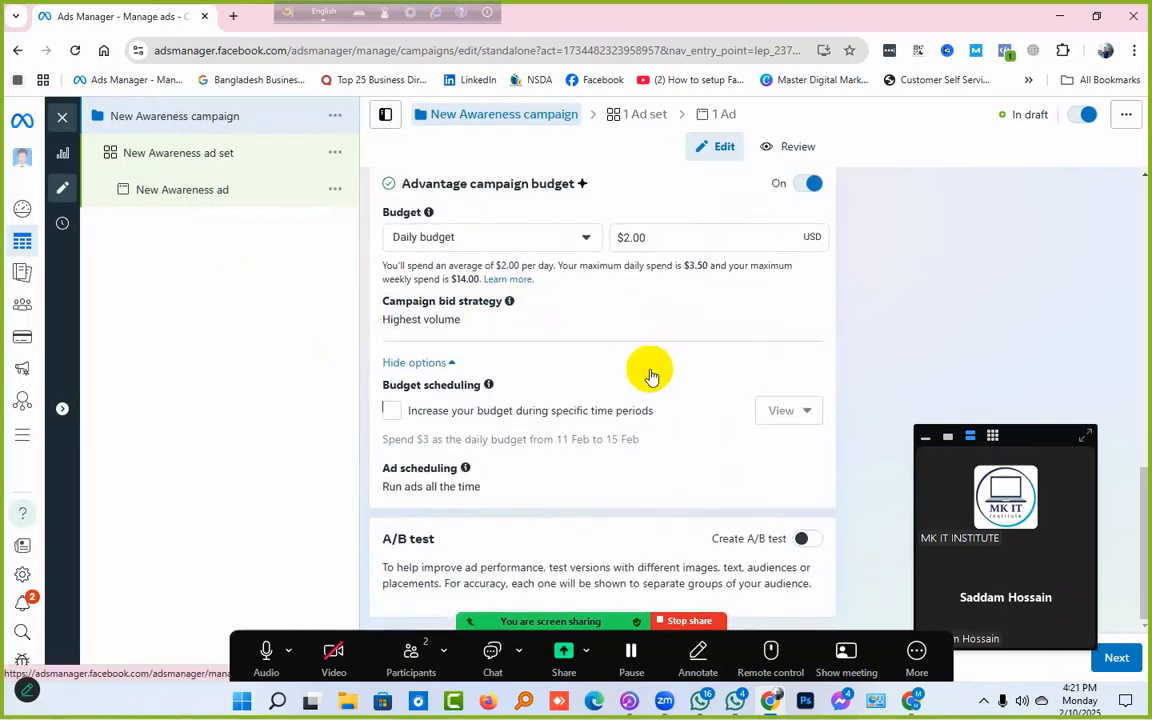
Step: Change the campaign budget from daily to lifetime and set its amount to $70.00
click(442, 238)
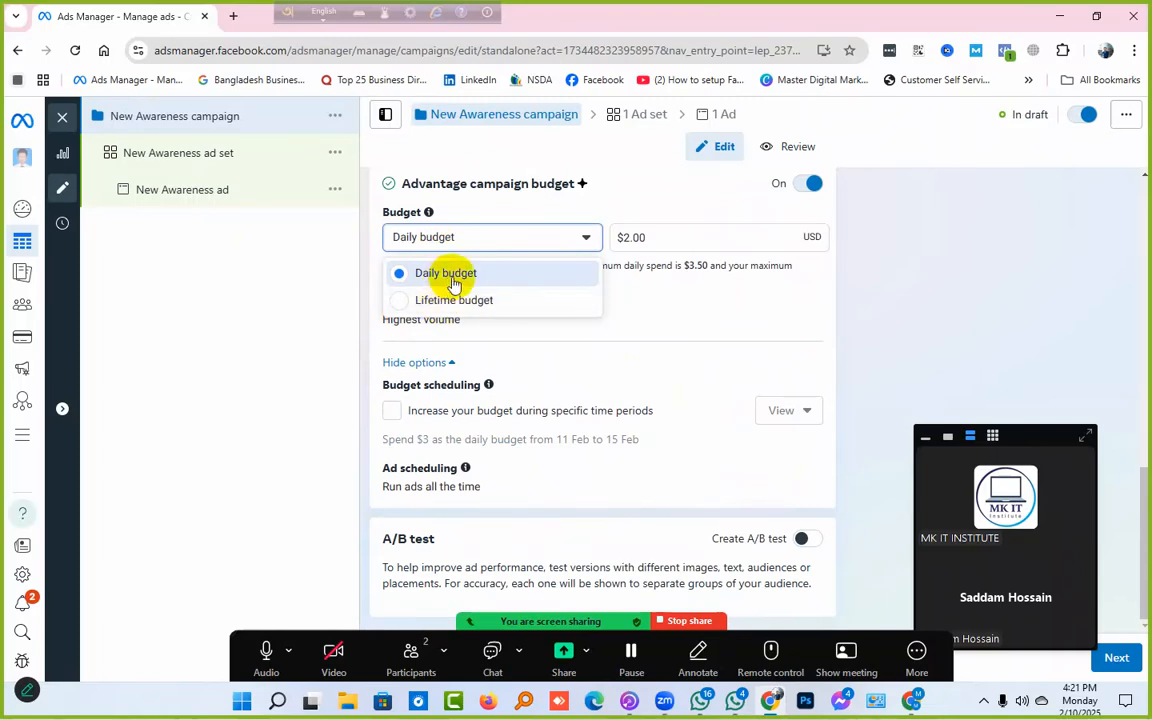
click(445, 299)
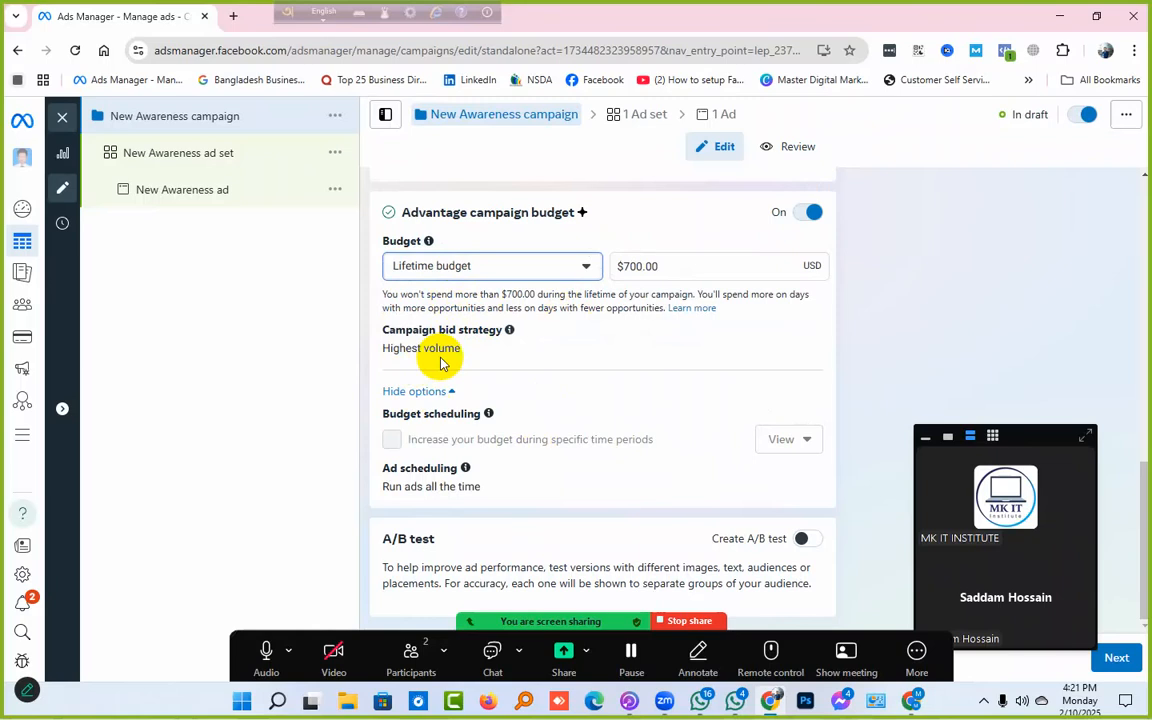
scroll(441, 363, up, 2)
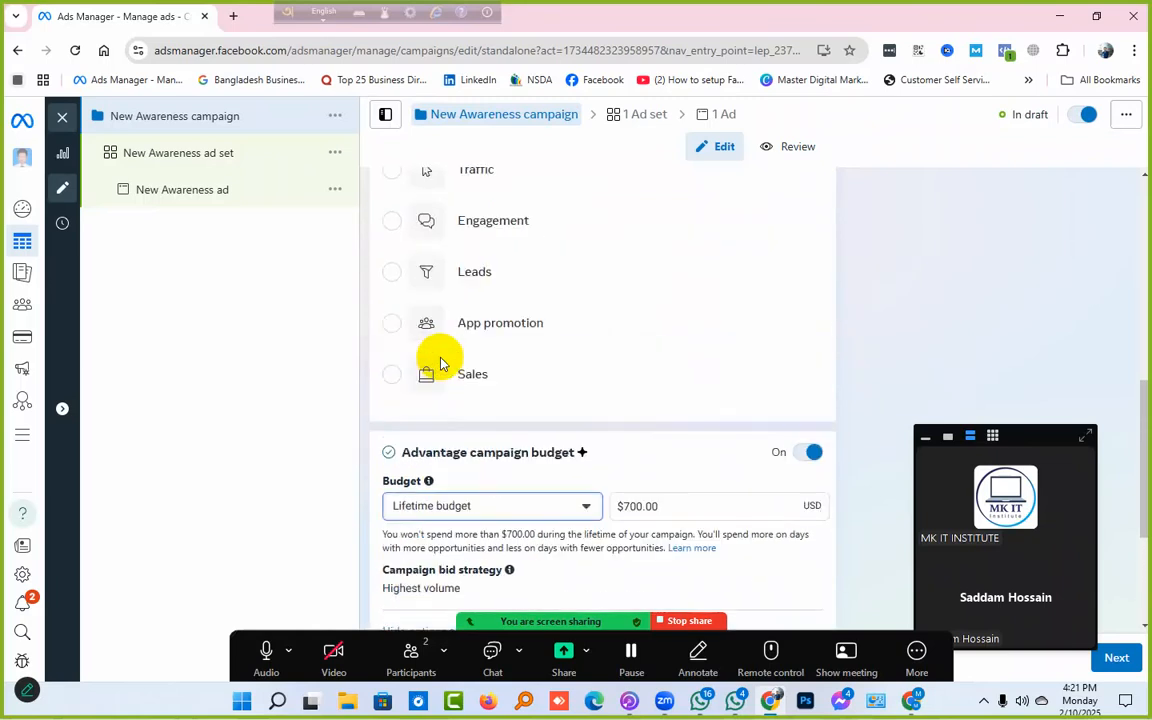
scroll(441, 360, down, 2)
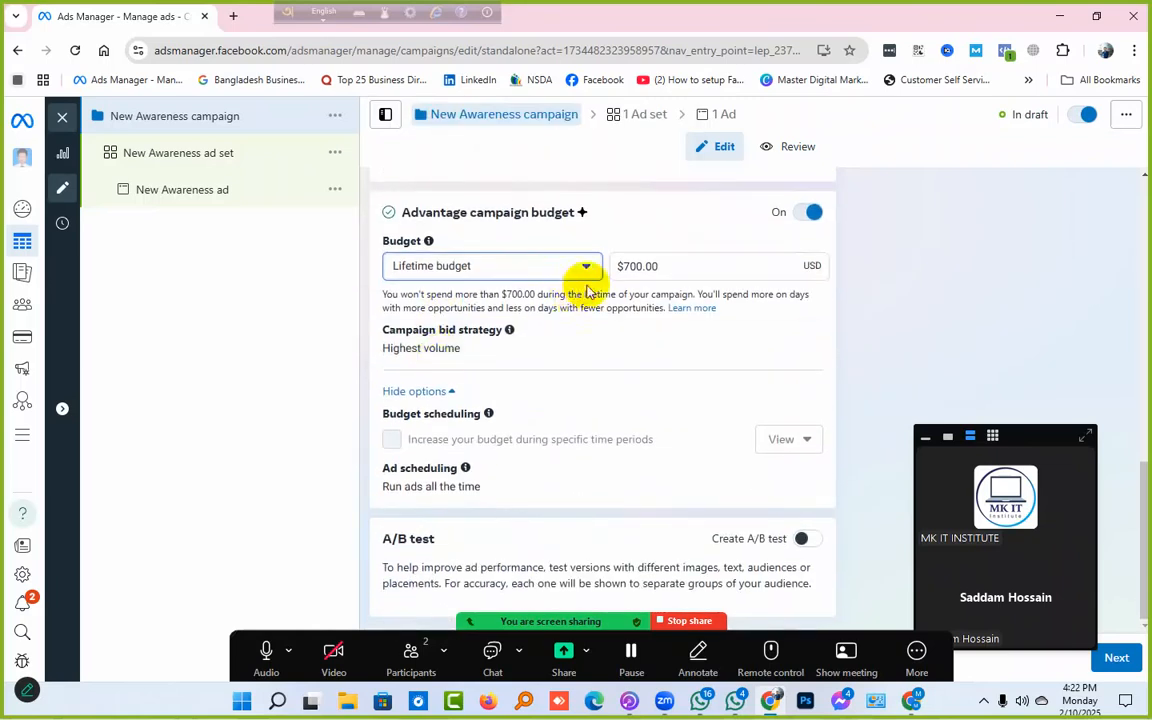
drag(636, 266, 807, 265)
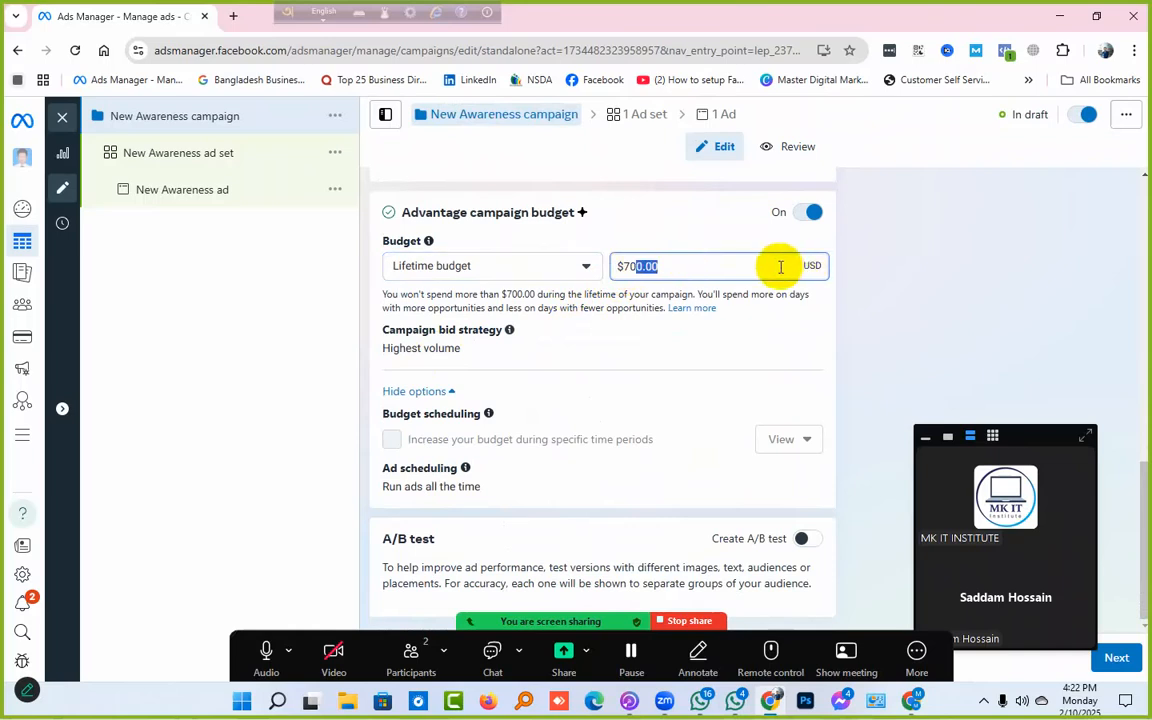
key(BackSpace)
click(888, 340)
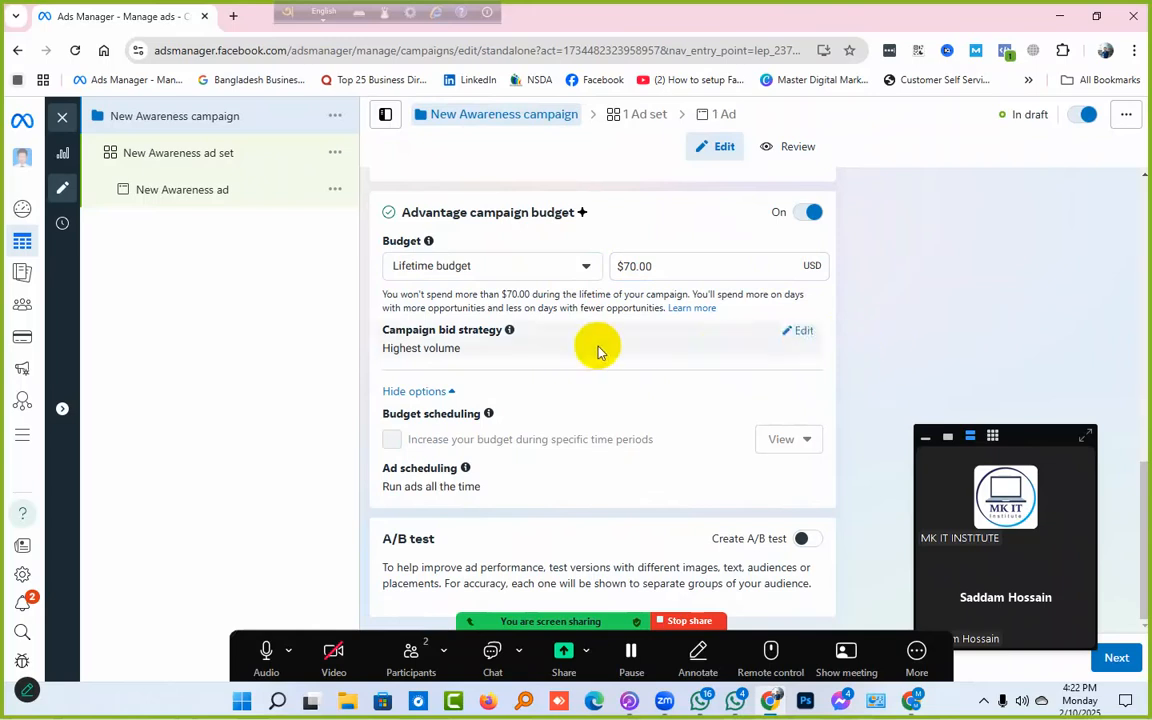
Step: Switch the campaign back to a daily budget, and briefly enable budget scheduling before turning it off again
click(548, 268)
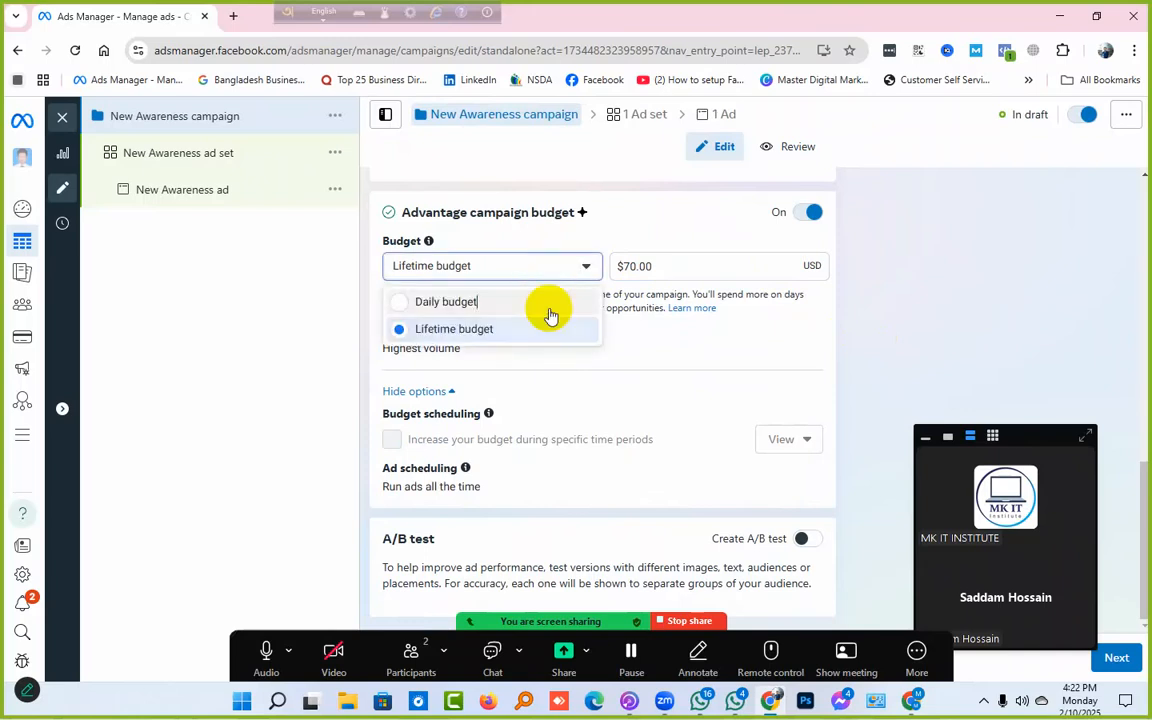
click(548, 304)
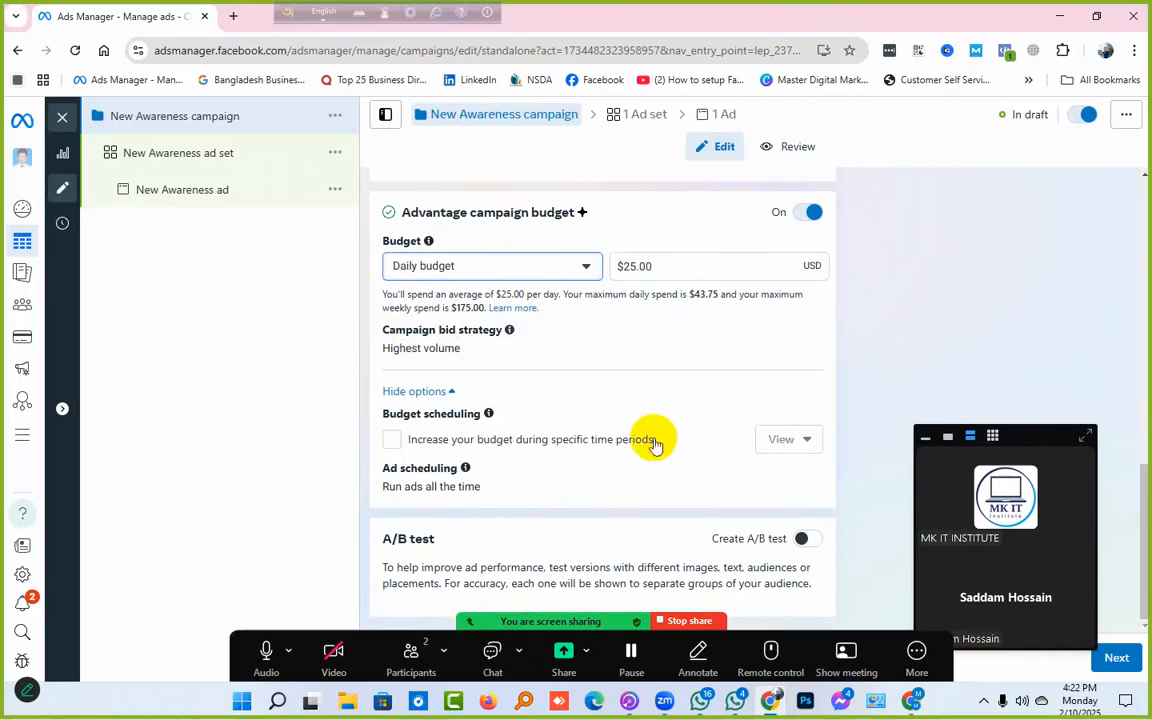
click(392, 441)
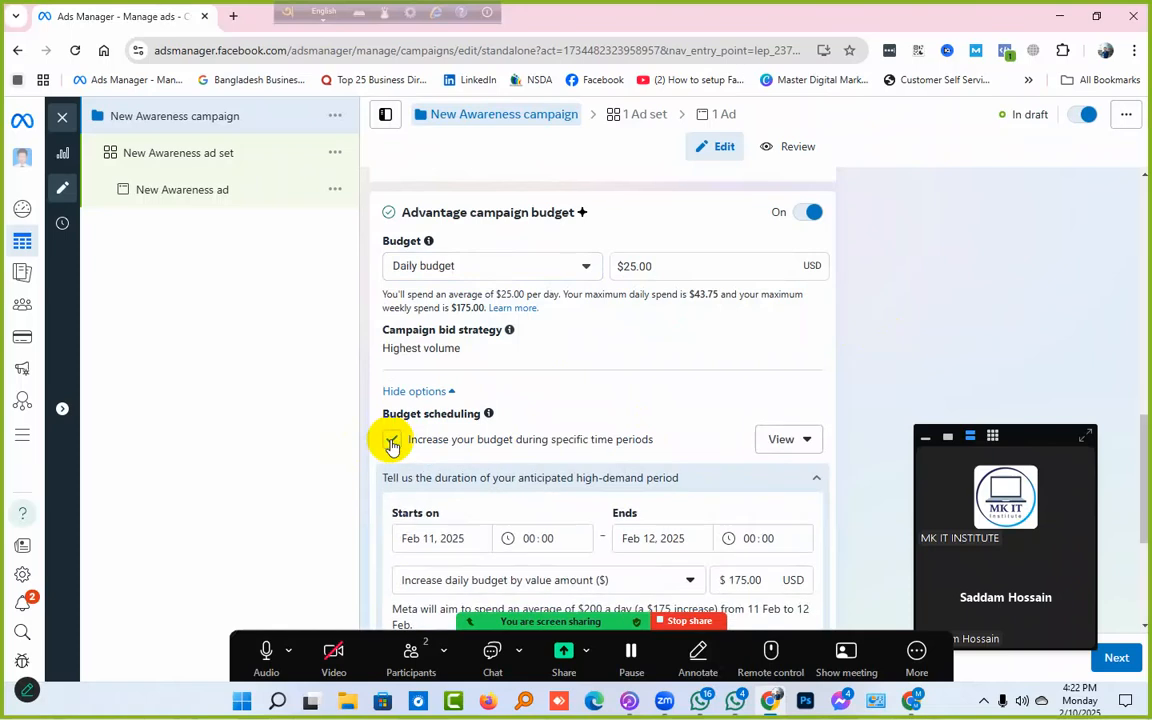
click(392, 441)
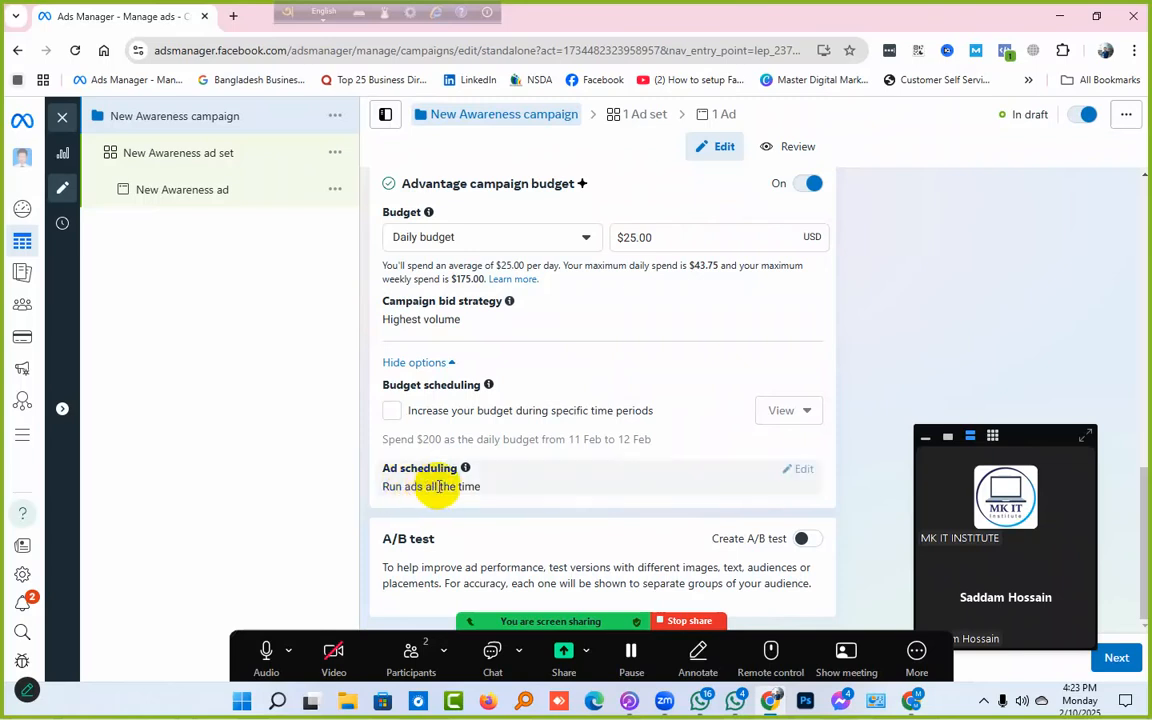
Step: Check the Ad scheduling option and switch the Advantage campaign budget to a lifetime budget
drag(384, 469, 462, 470)
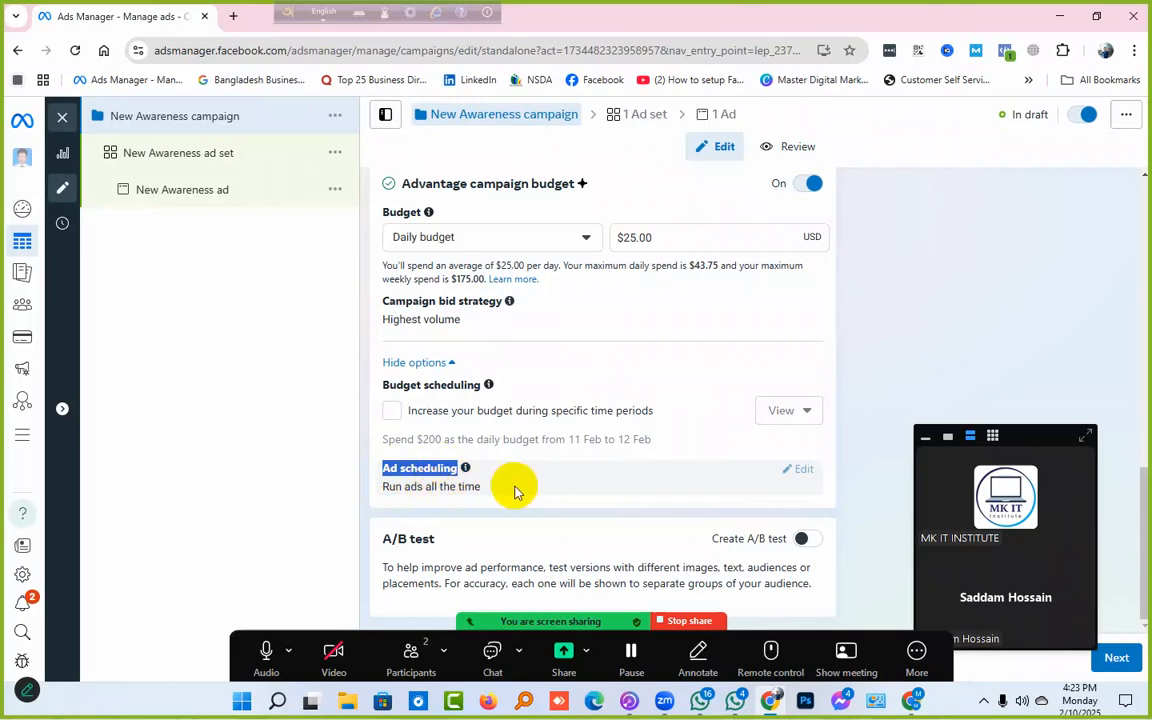
mouse_move(807, 470)
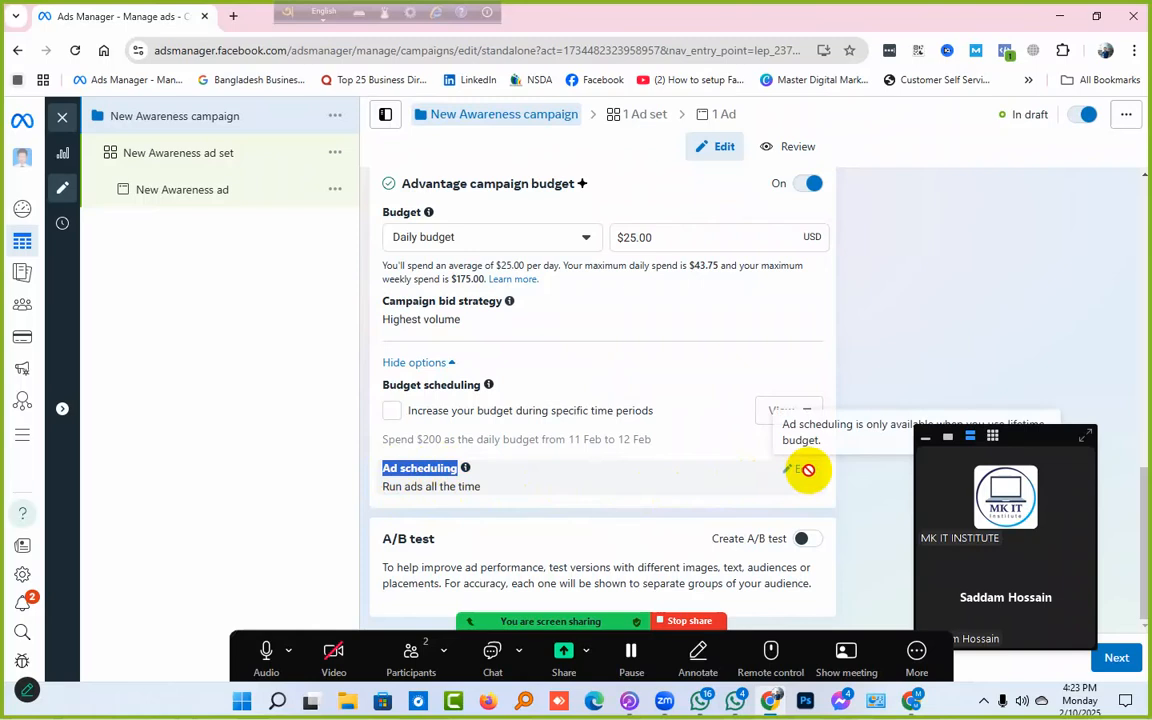
click(540, 234)
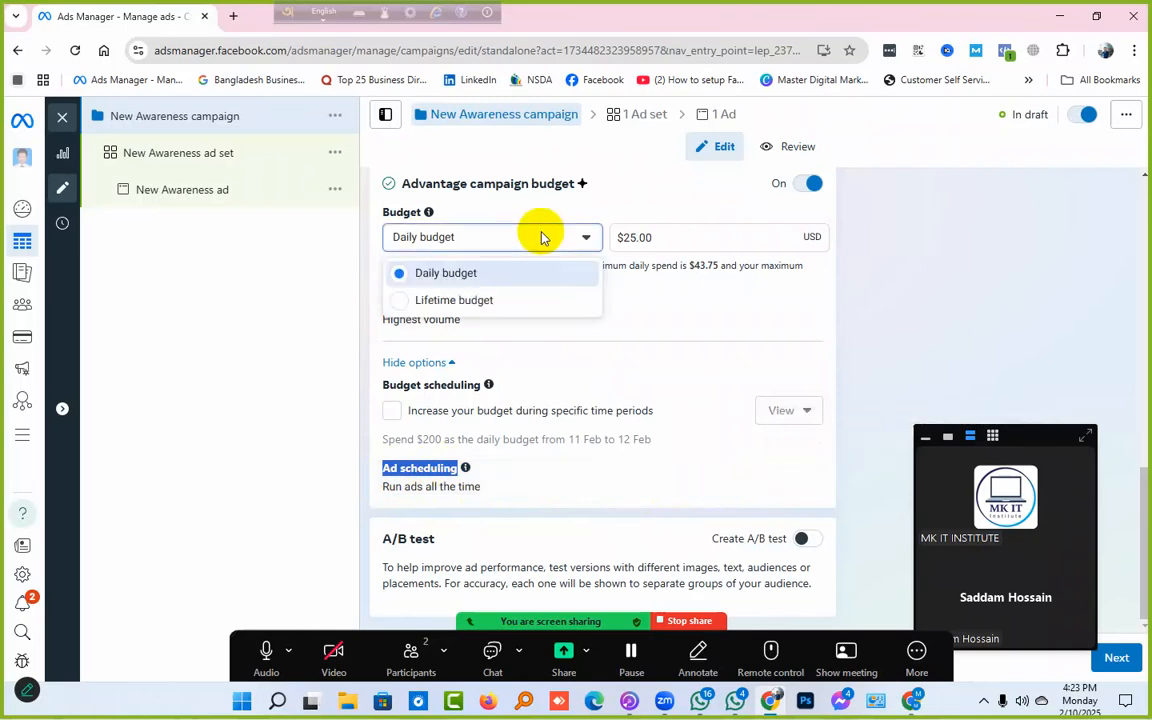
click(537, 302)
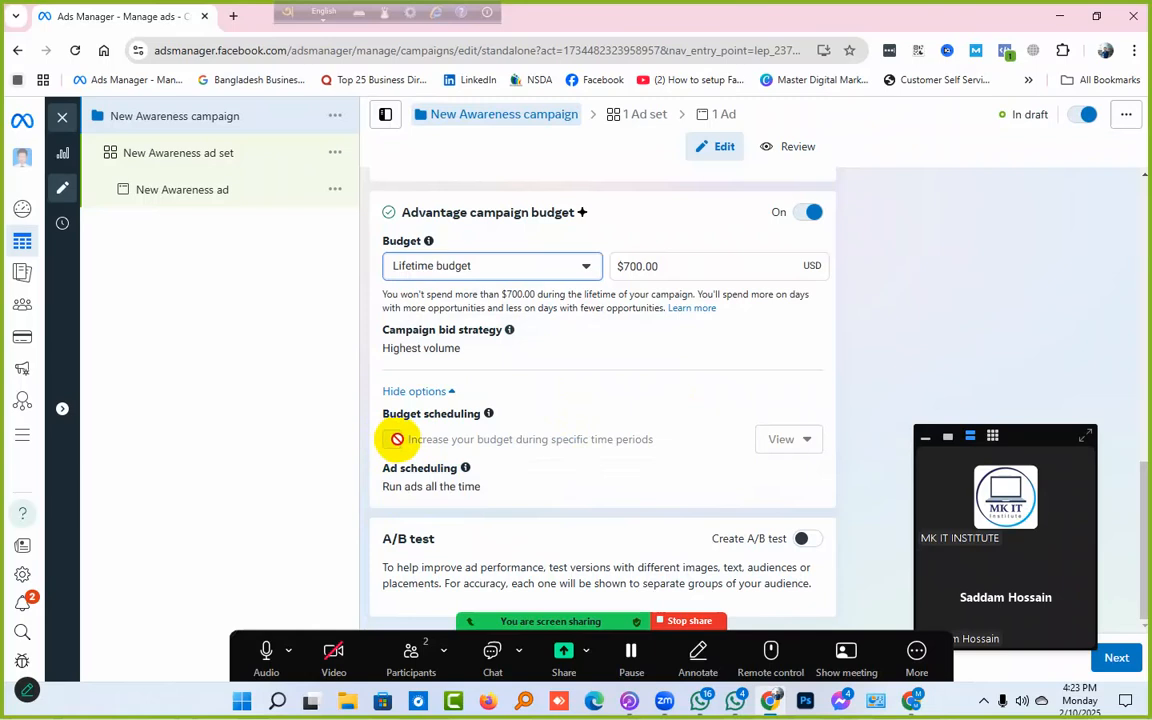
mouse_move(397, 440)
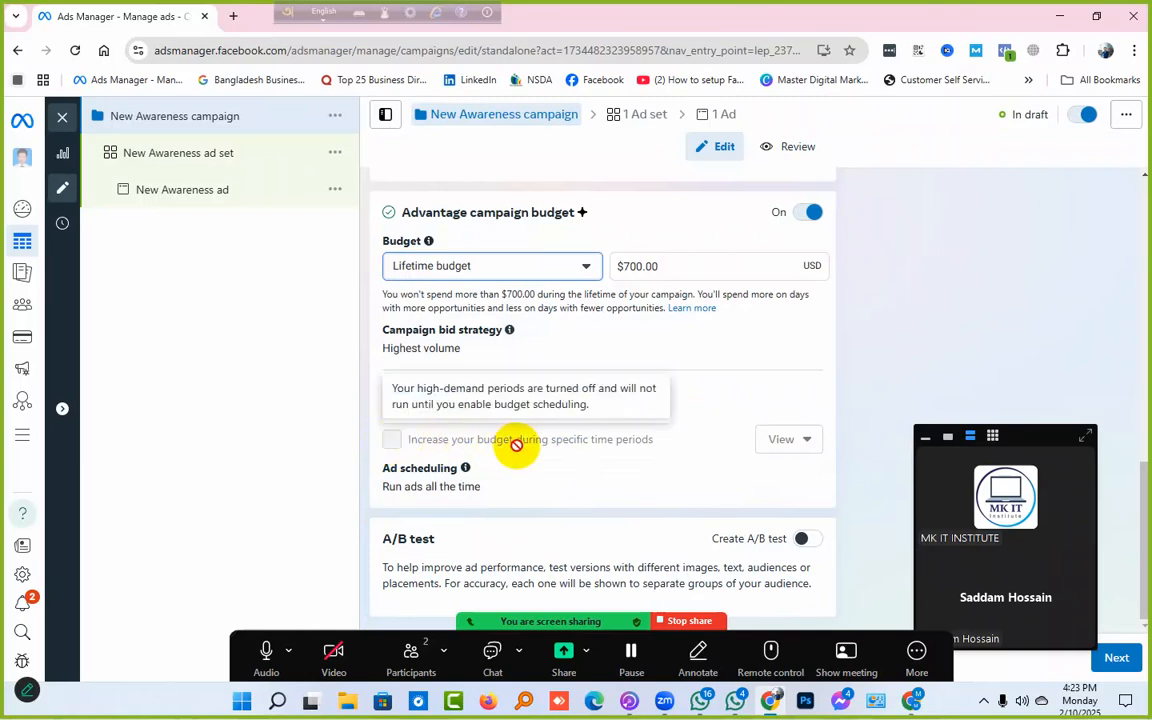
Step: Return the campaign to a daily budget and review the option for increasing it during specific time periods
click(437, 266)
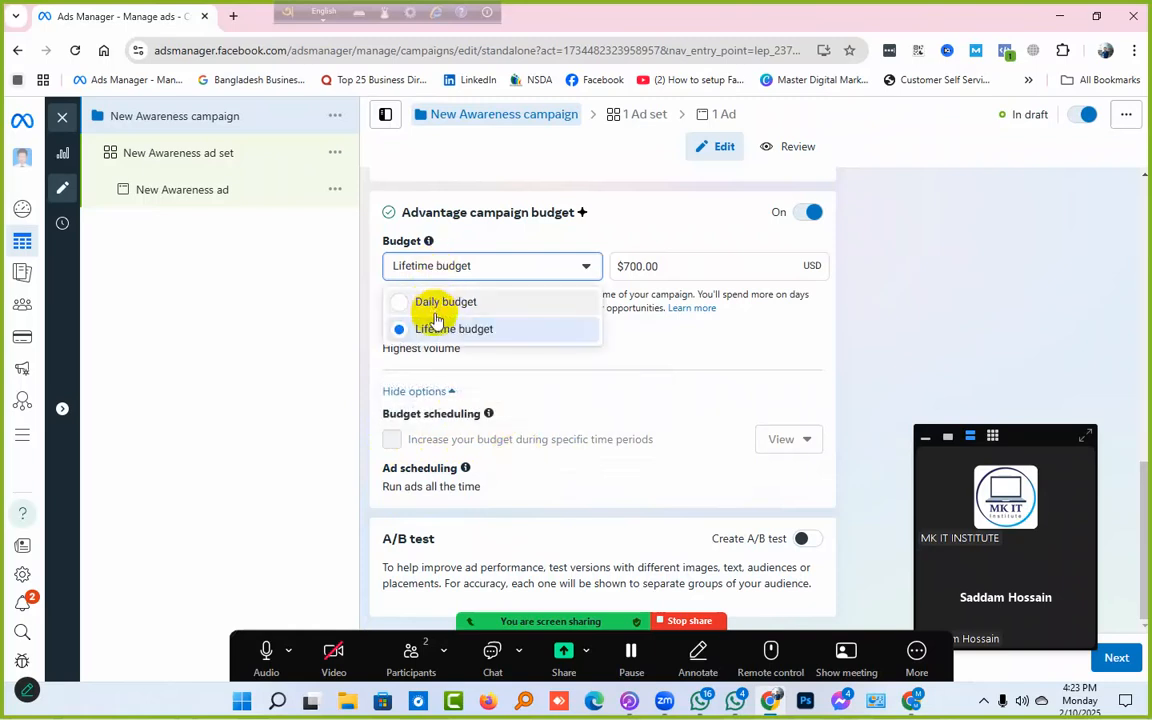
click(430, 301)
mouse_move(390, 462)
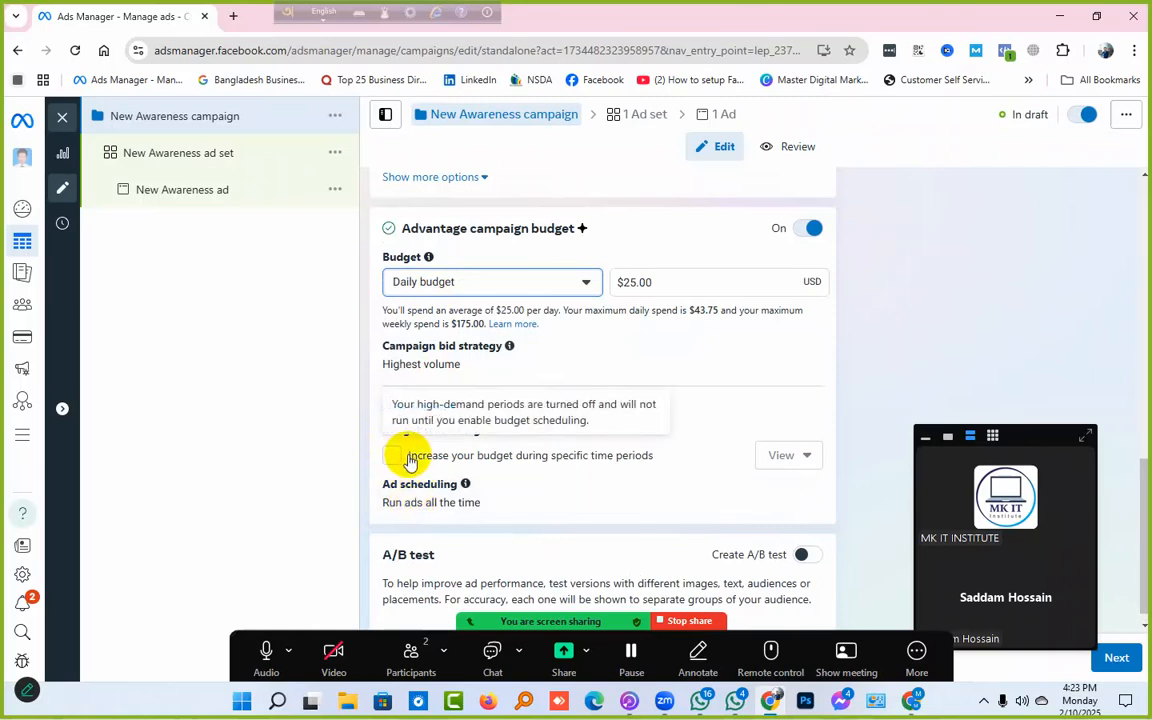
scroll(408, 459, down, 1)
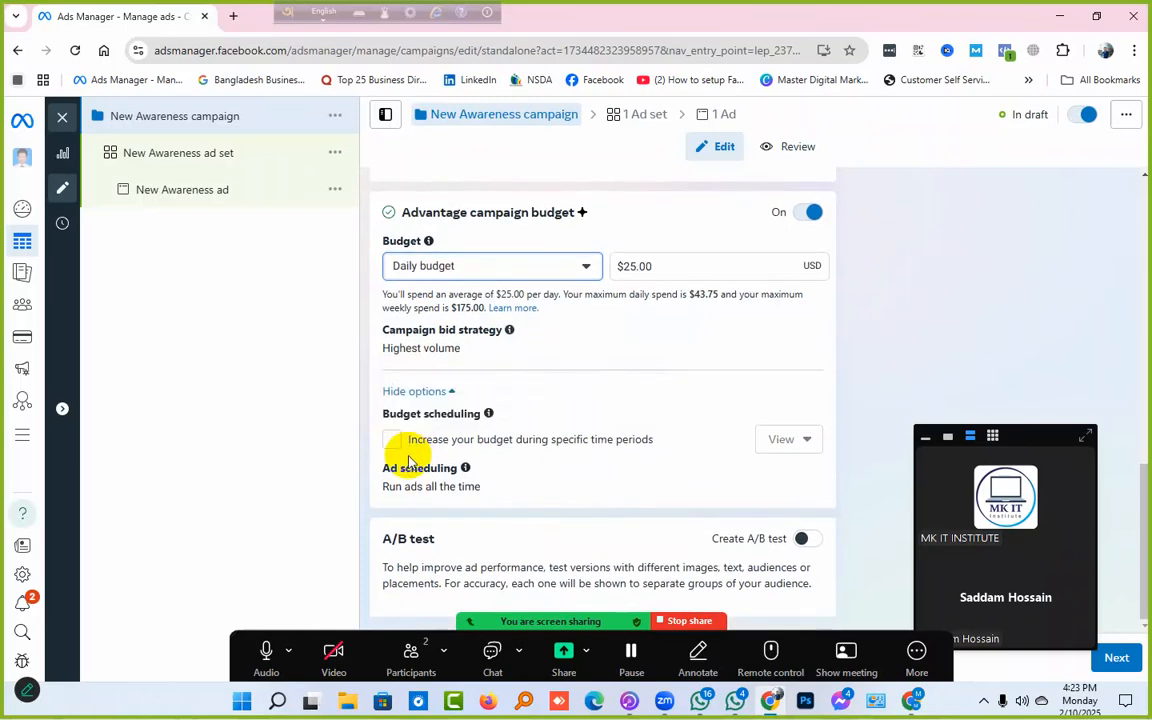
click(927, 290)
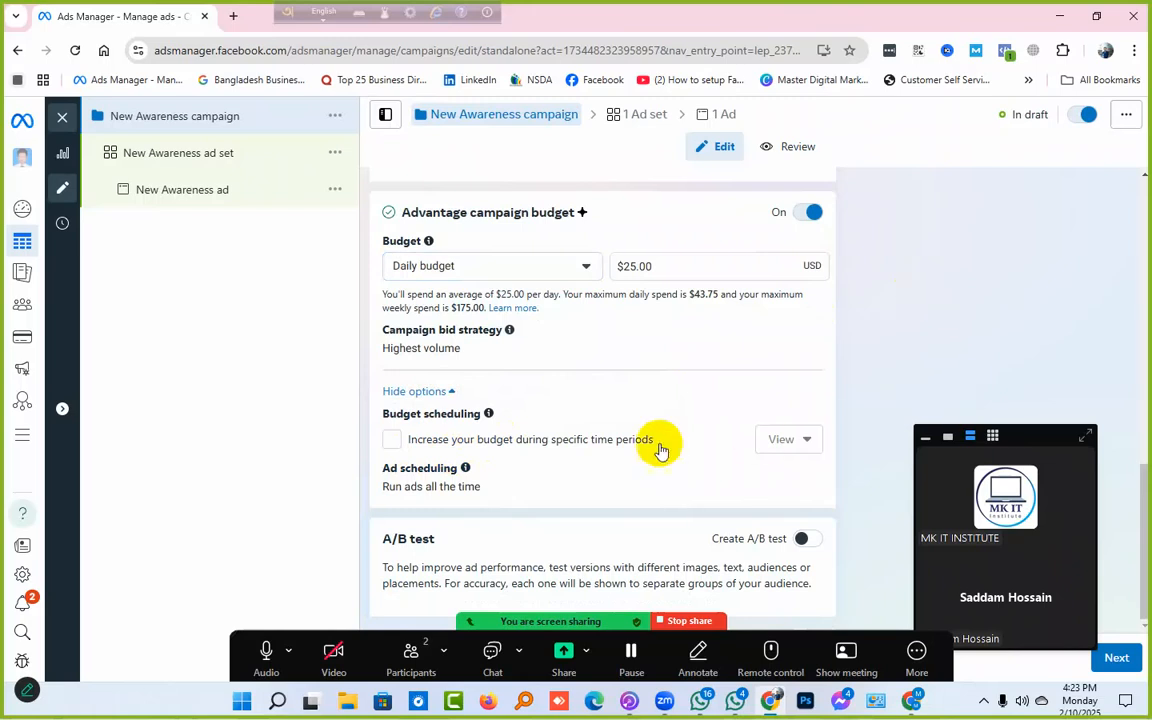
mouse_move(647, 447)
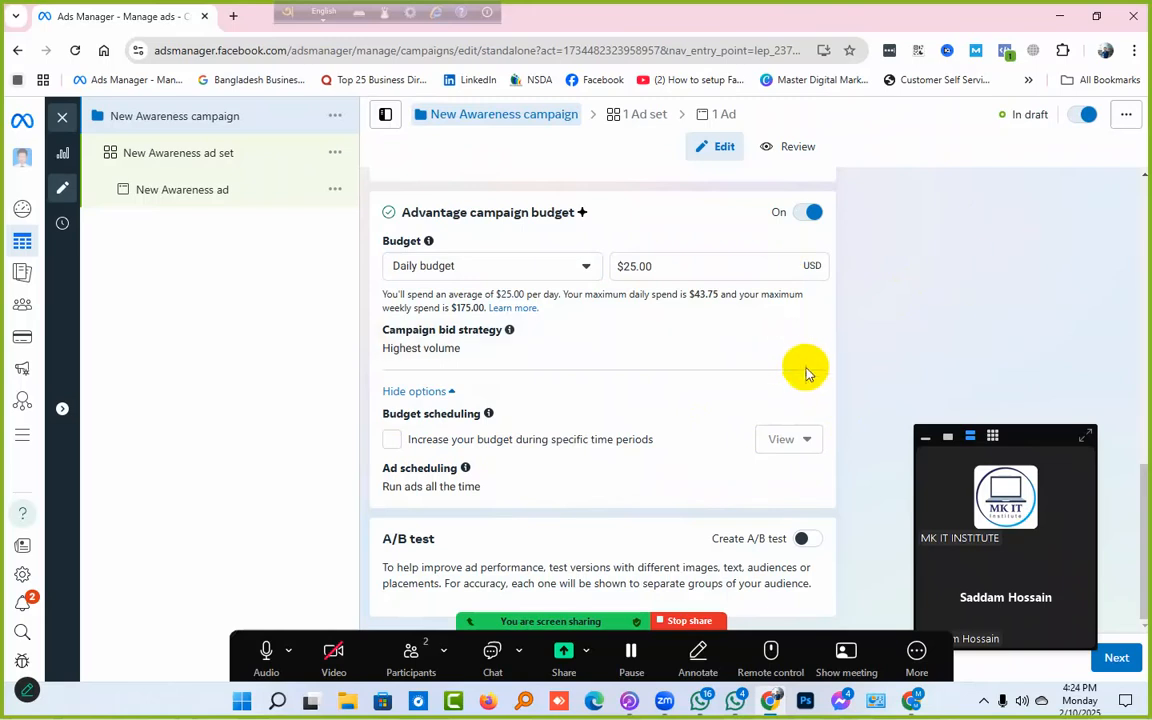
Step: Move the meeting toolbar and participant video panel away from the campaign form, and review the A/B test section
drag(676, 645, 659, 17)
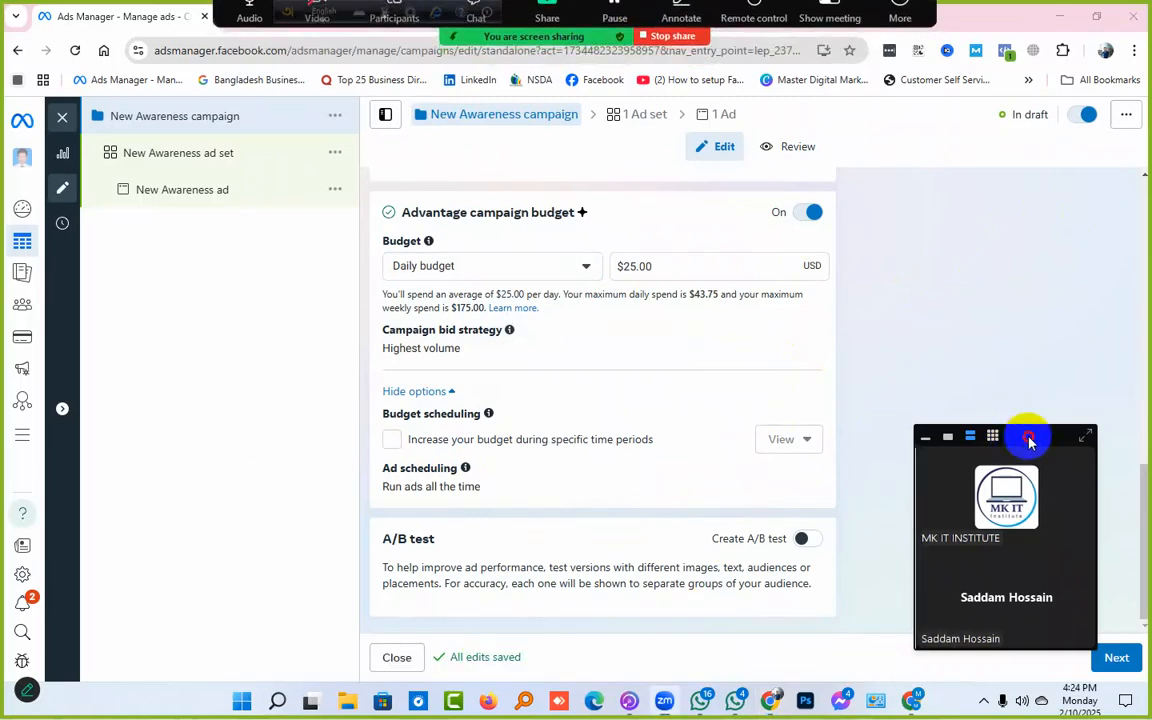
drag(1028, 440, 1122, 340)
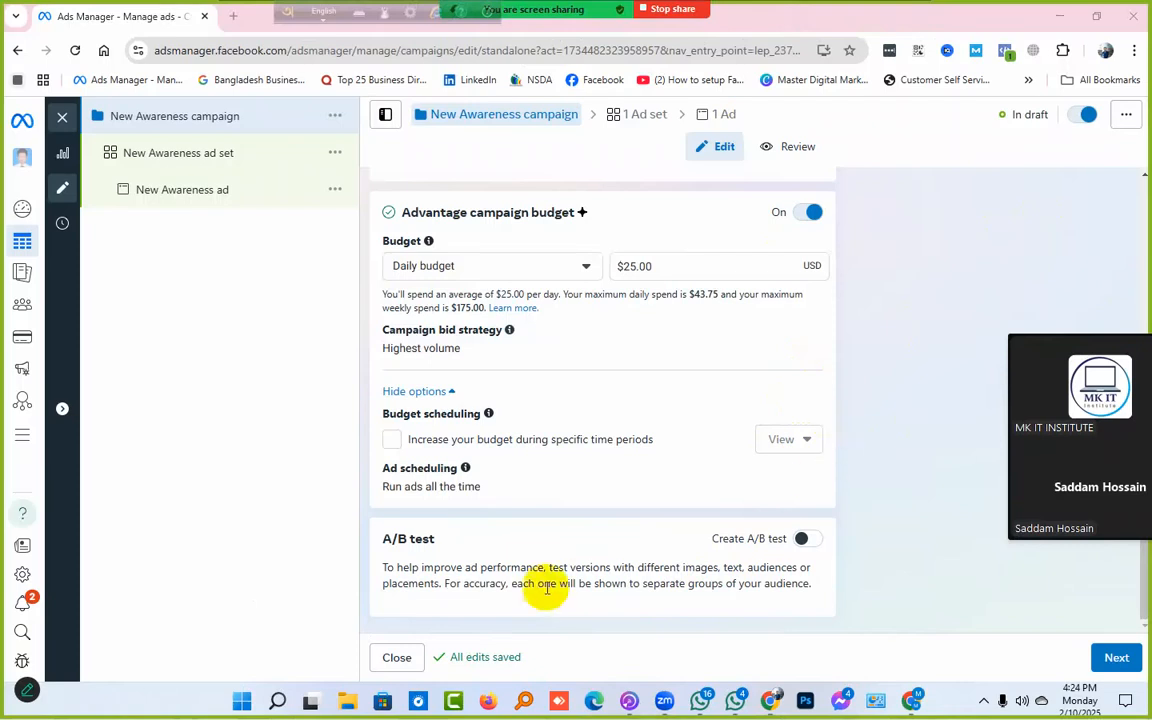
drag(430, 539, 381, 539)
click(458, 540)
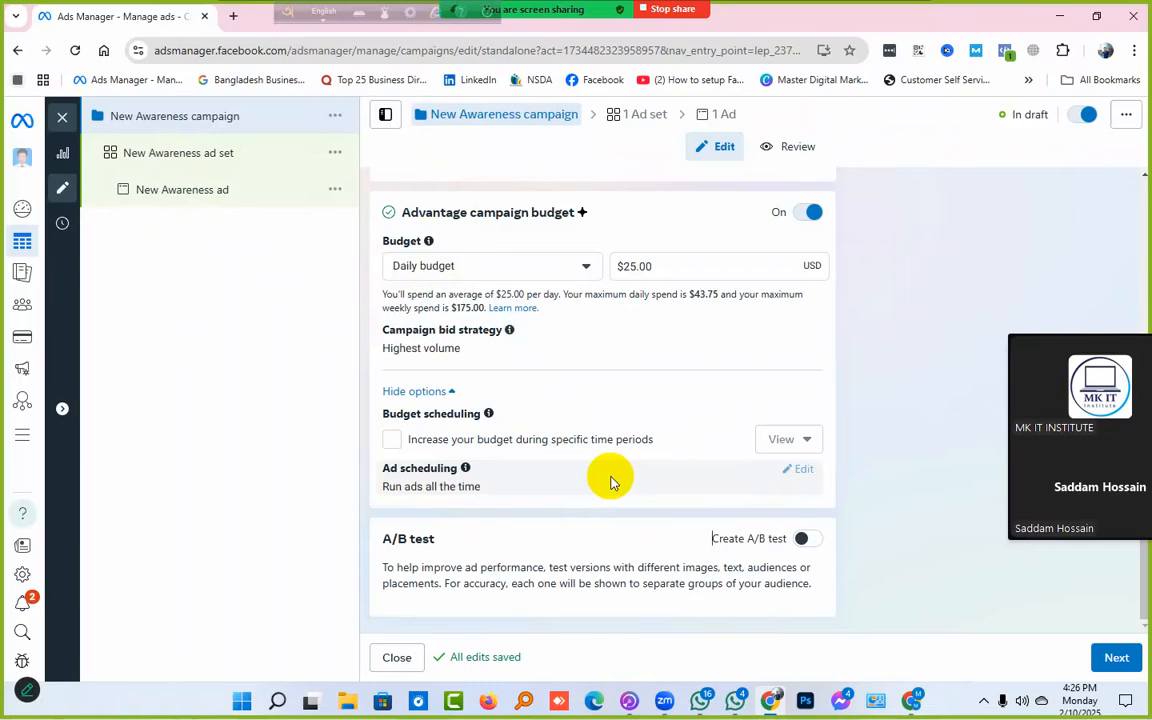
Step: Continue from the campaign to the New Awareness ad set and review its name and Awareness section
click(1130, 664)
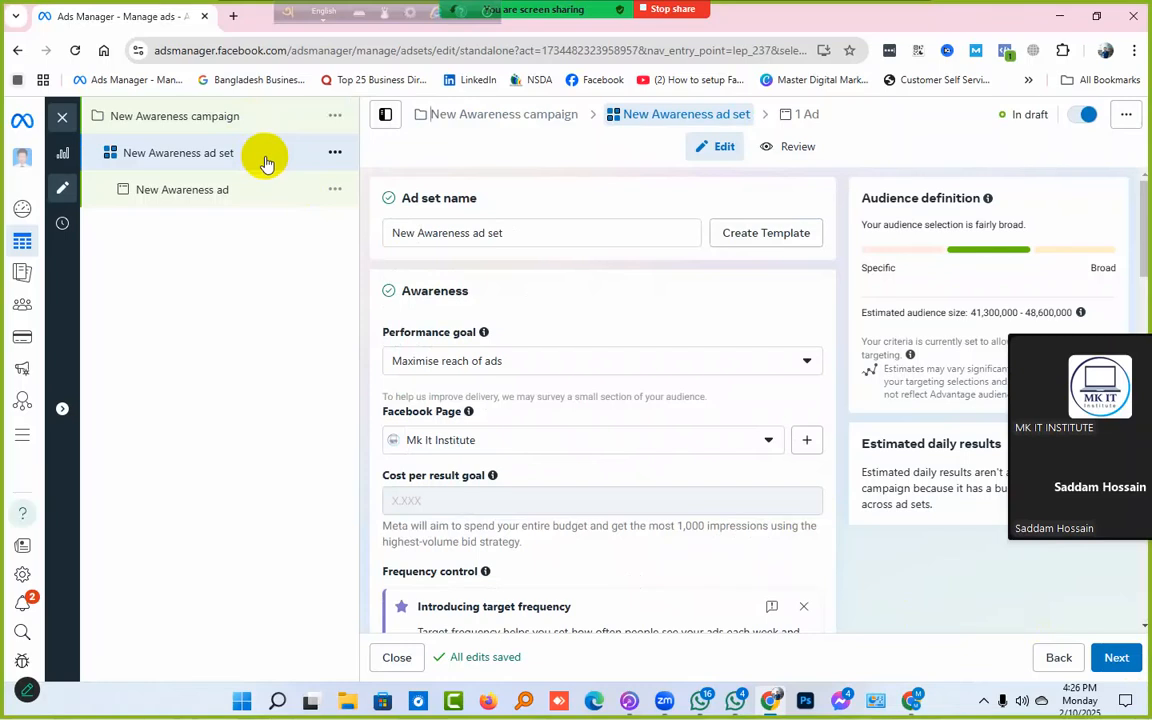
click(533, 233)
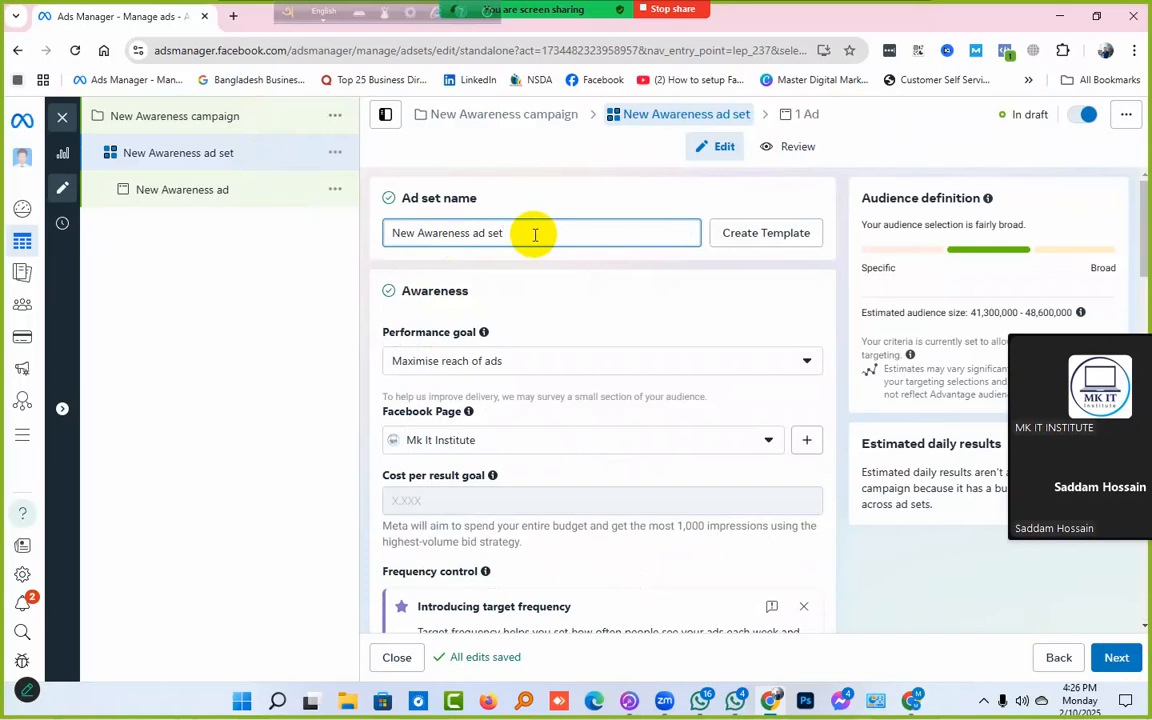
scroll(534, 237, down, 1)
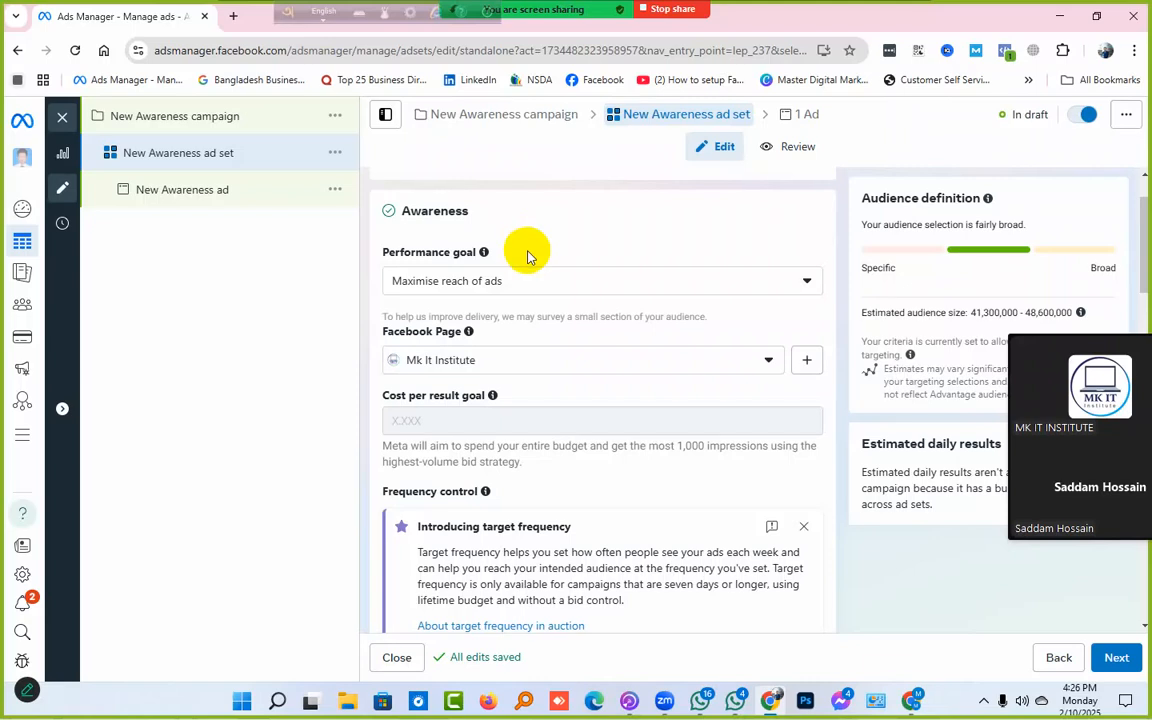
scroll(528, 256, up, 2)
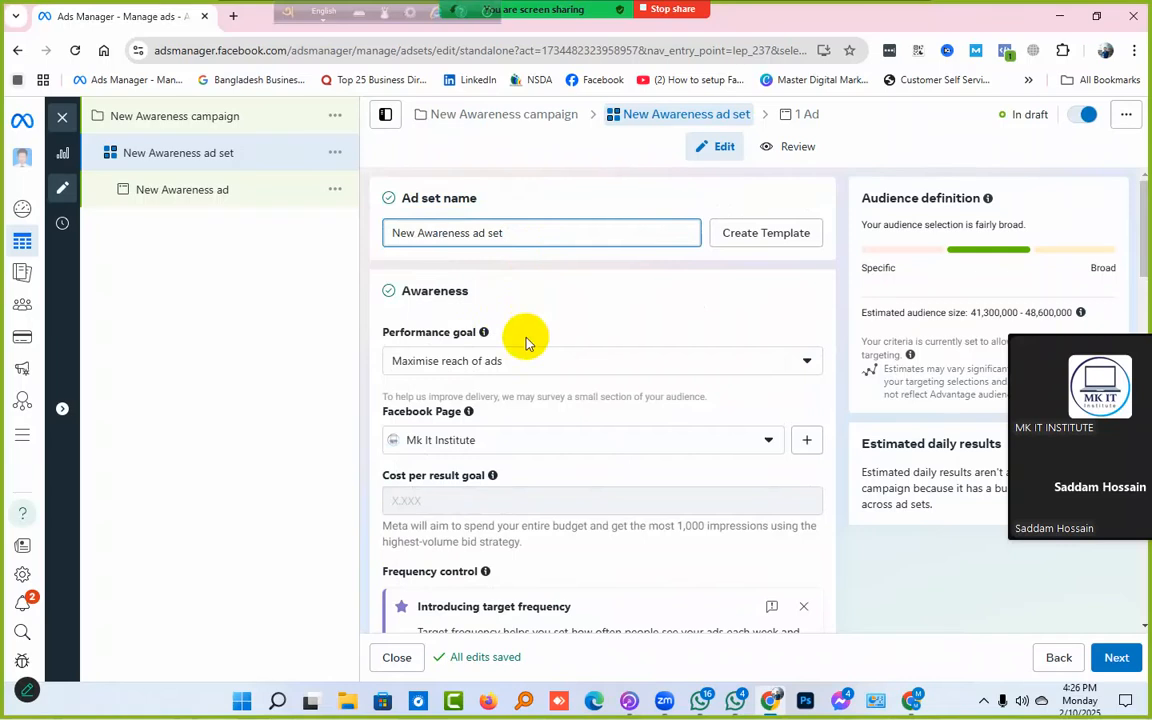
Step: Change the ad set's performance goal from its default to Maximise number of impressions
drag(380, 330, 514, 334)
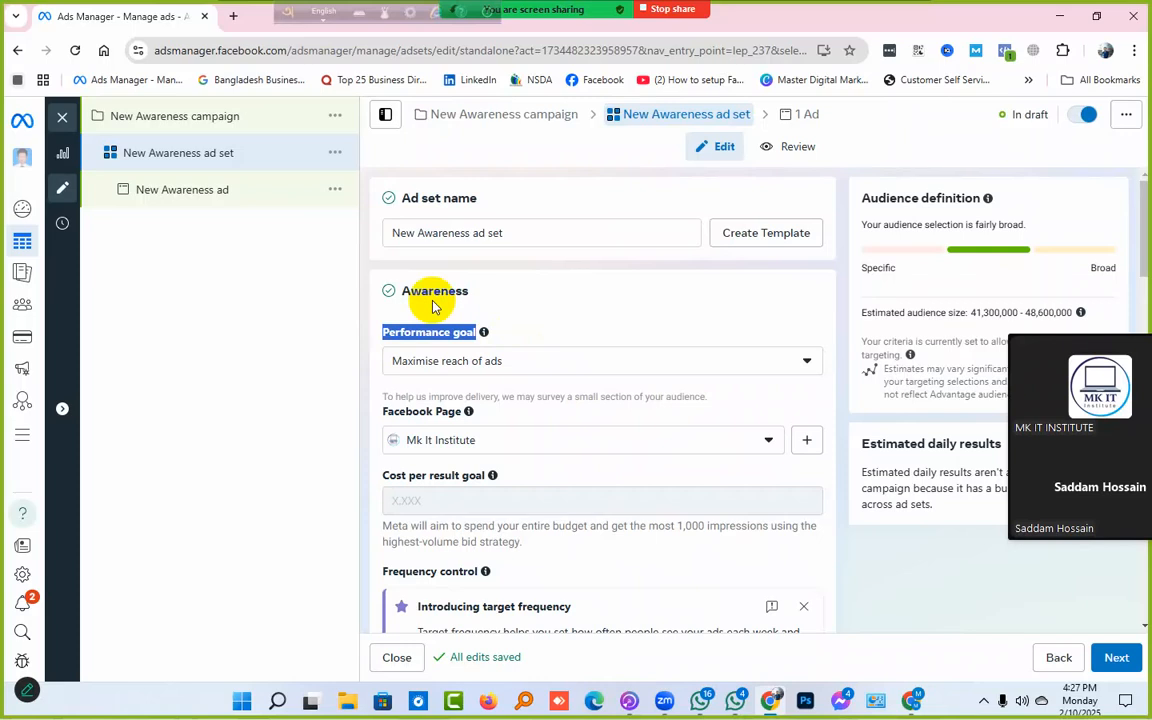
scroll(432, 305, down, 2)
click(462, 218)
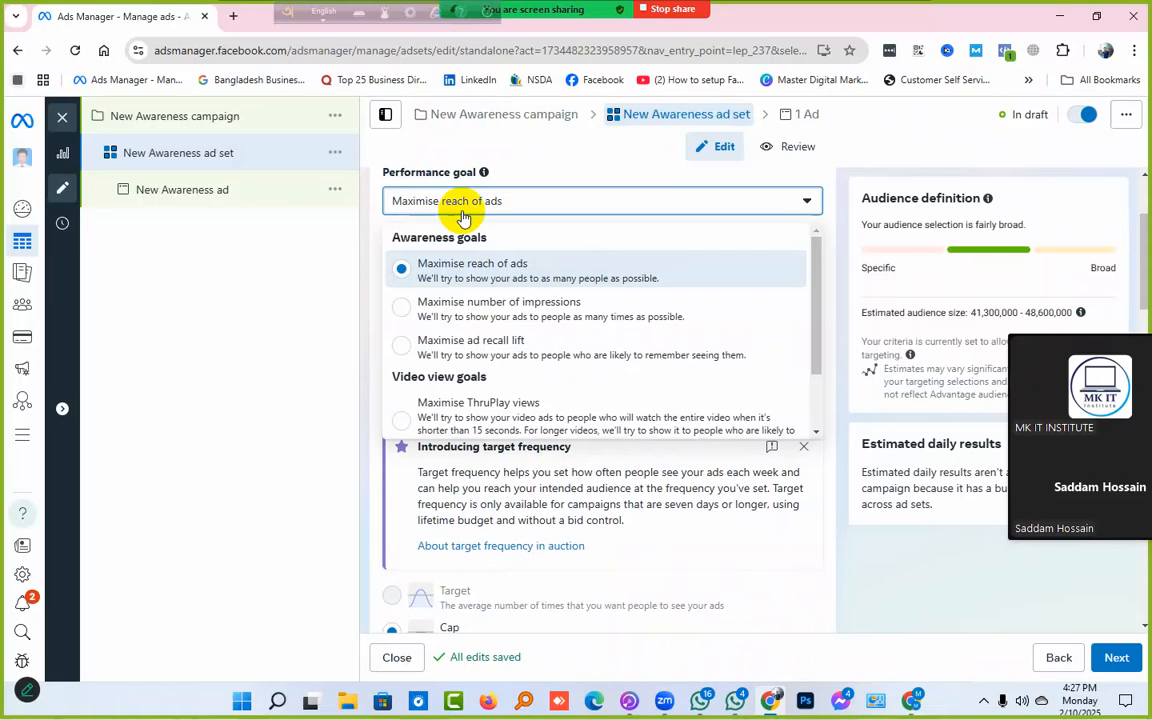
click(472, 318)
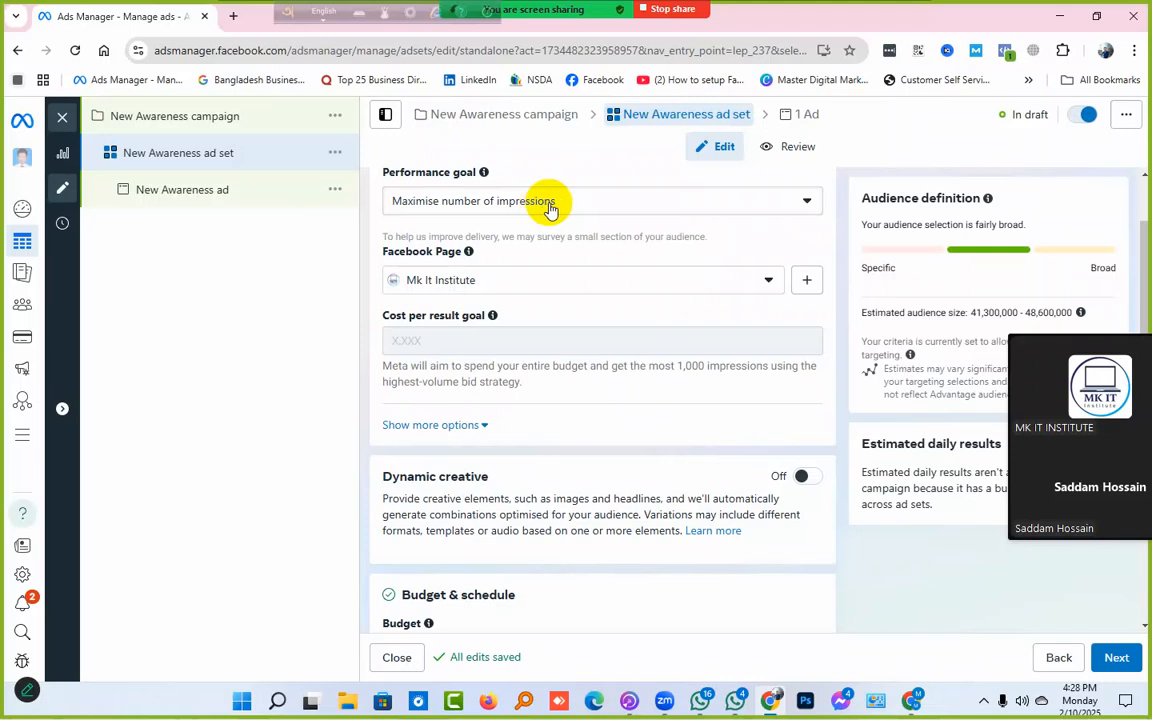
Step: Set the ad set's performance goal to the video view option Maximise ThruPlay views
click(548, 206)
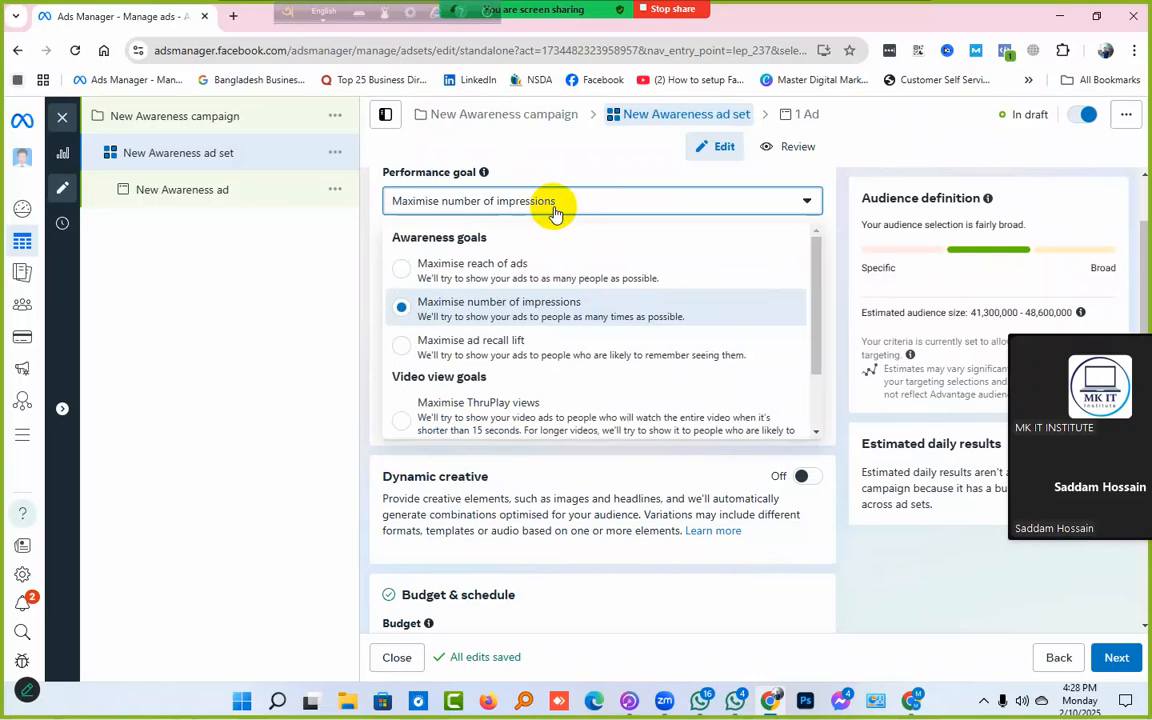
scroll(551, 334, down, 1)
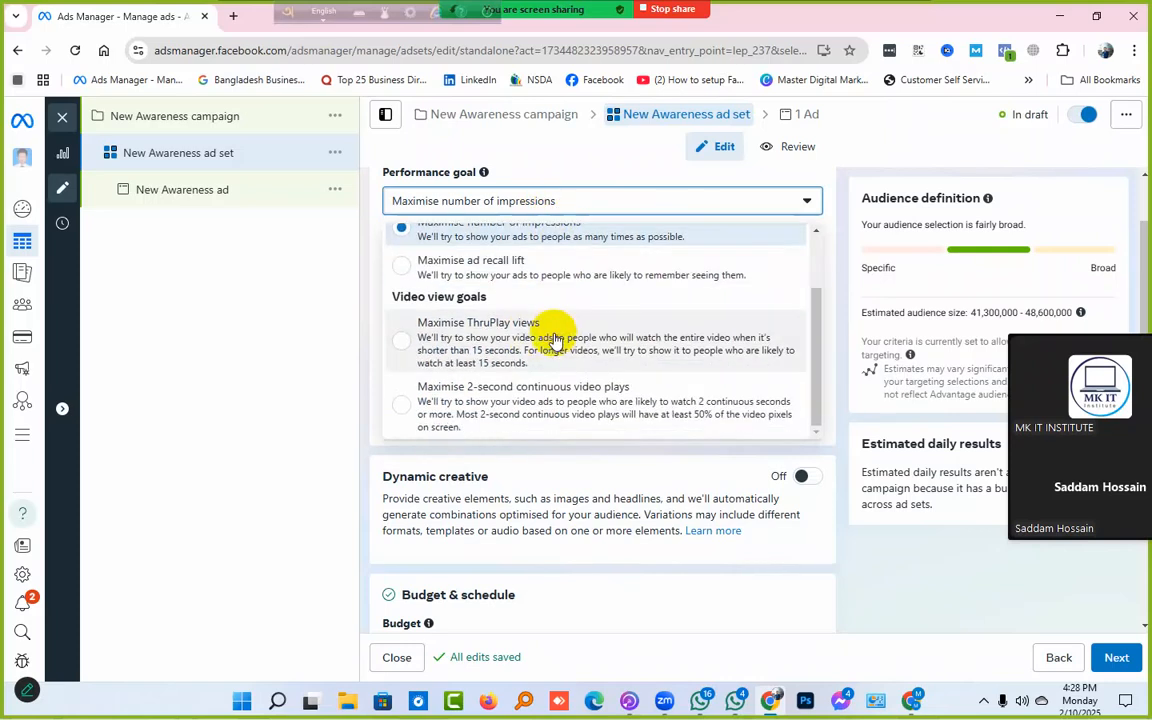
click(491, 340)
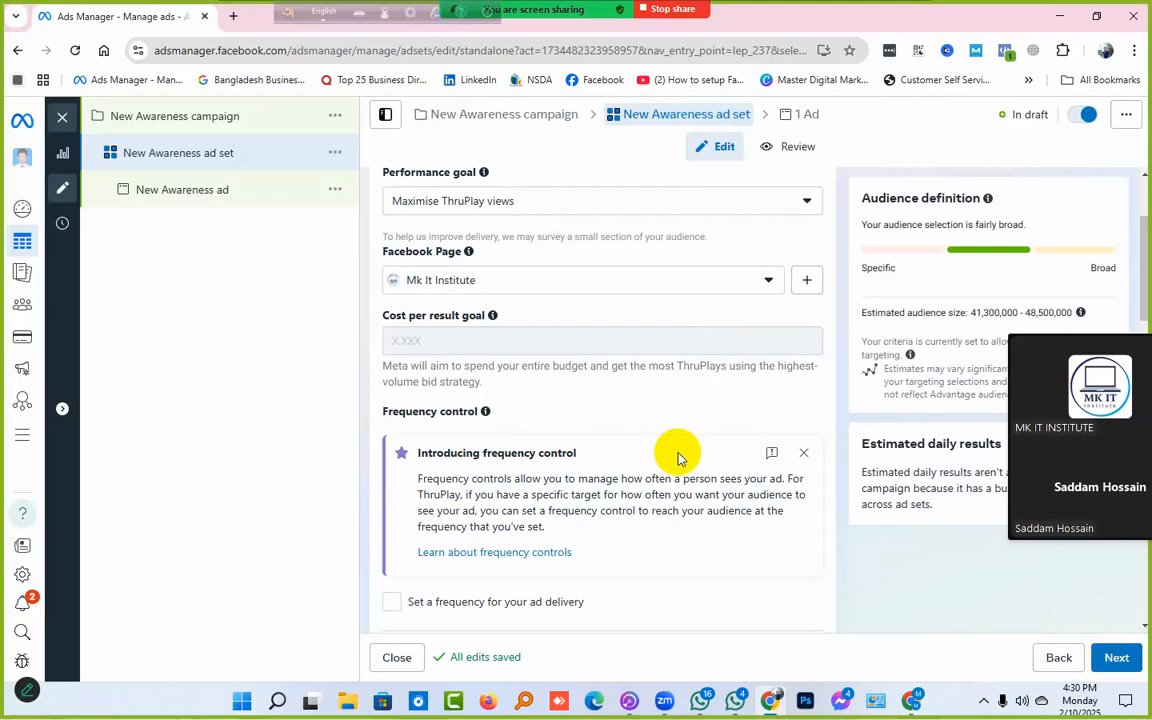
Step: Examine the awareness and video view performance goals, and dismiss the Zoom upgrade prompt
scroll(677, 458, down, 1)
scroll(700, 455, up, 2)
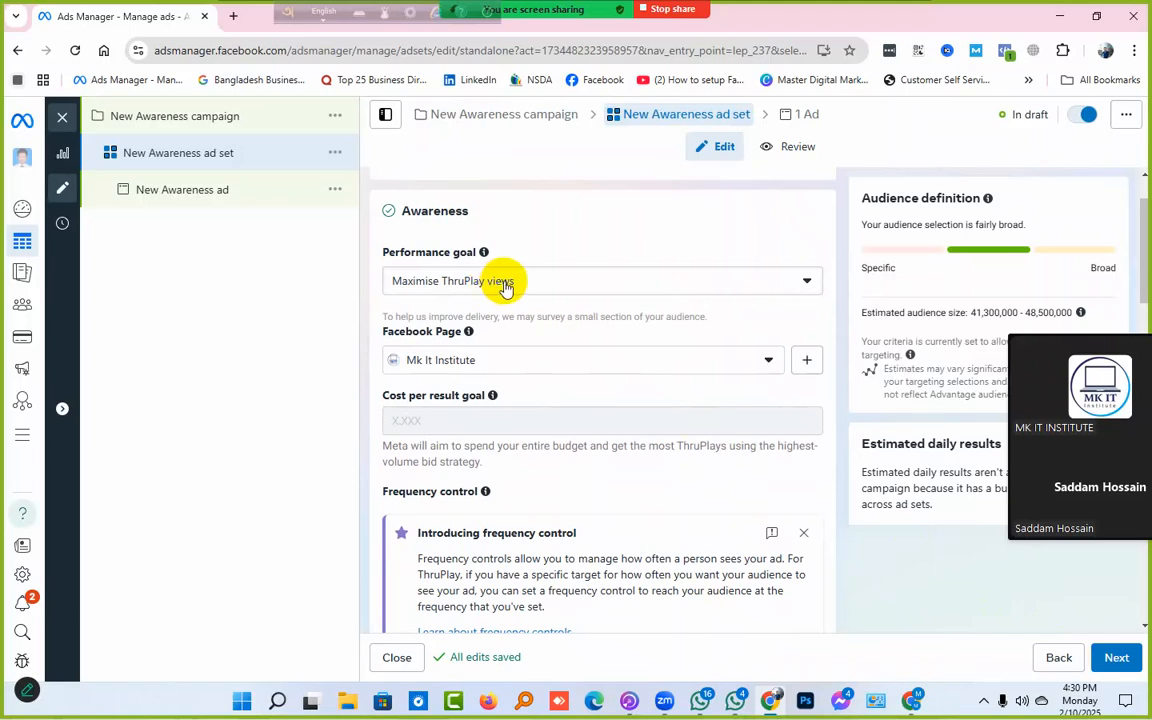
click(505, 285)
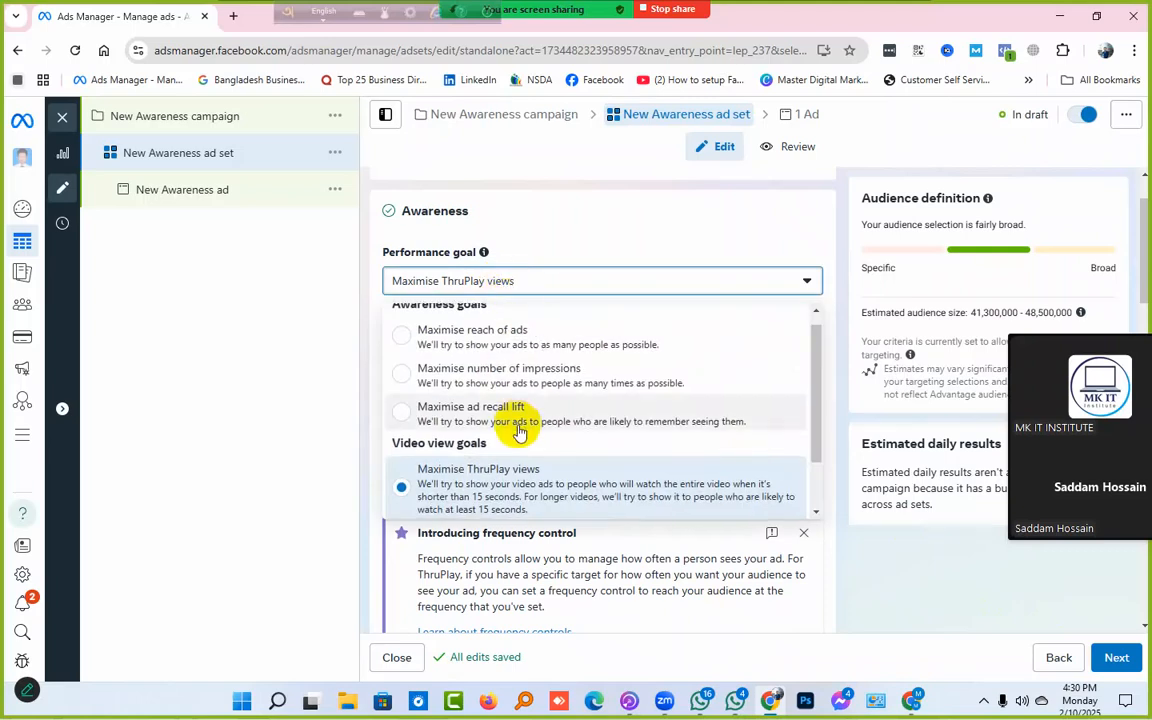
scroll(519, 430, down, 1)
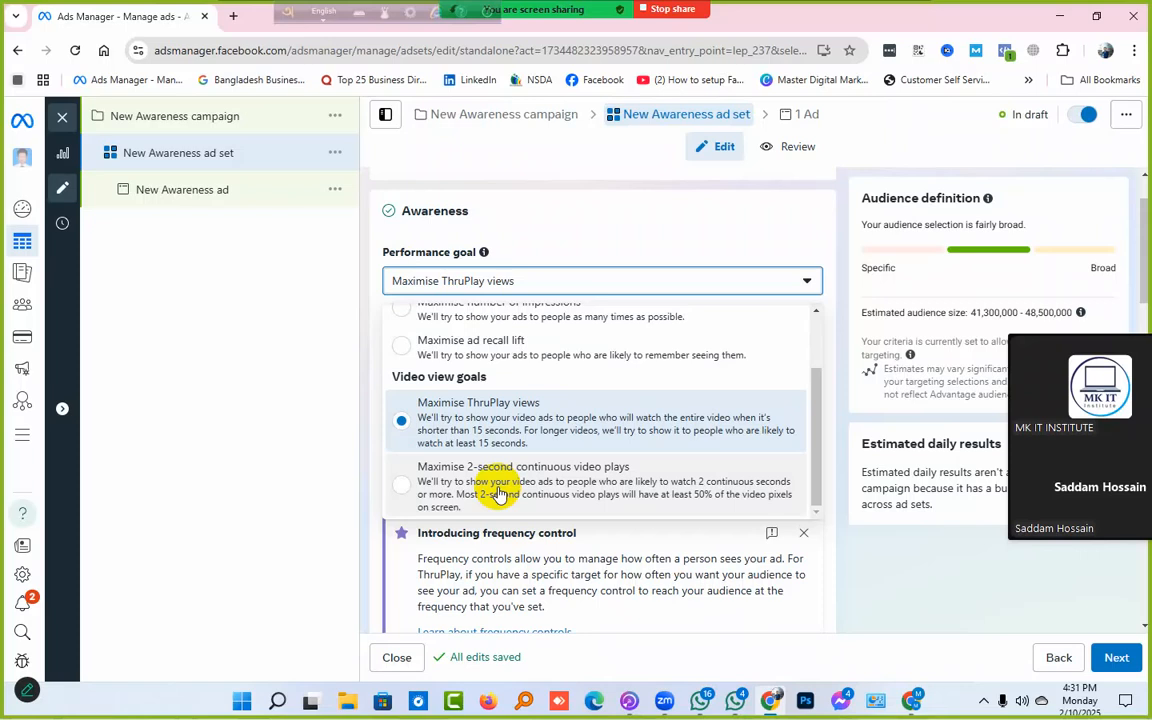
scroll(502, 442, up, 2)
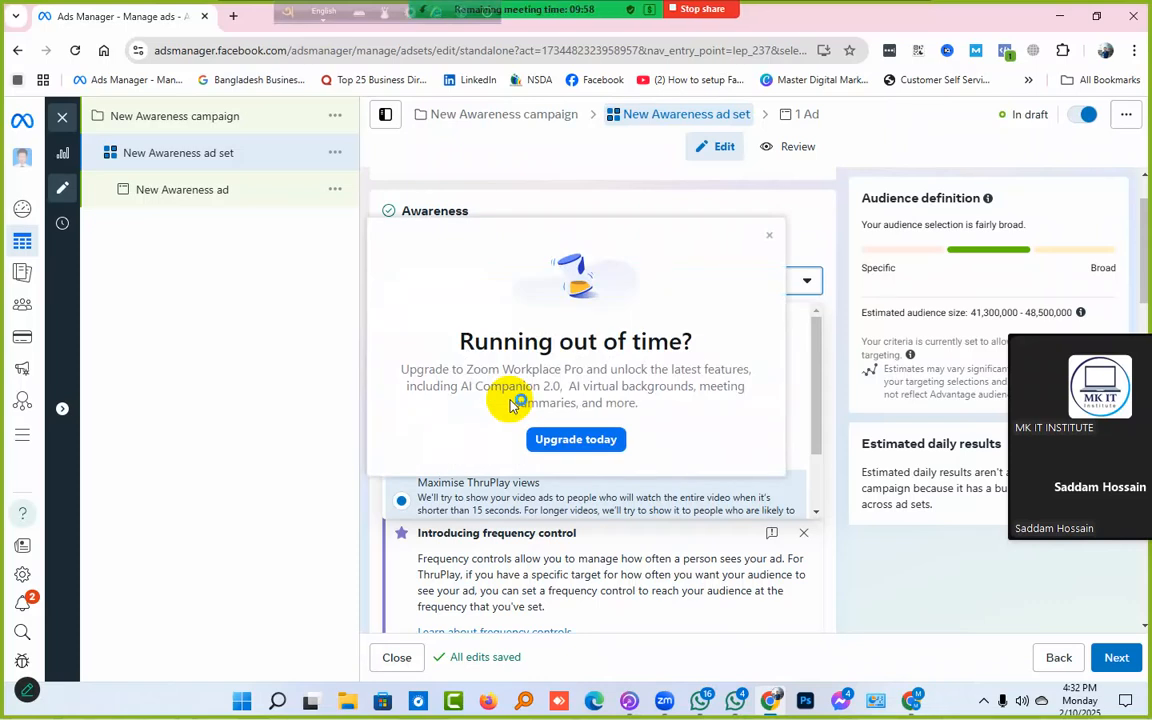
click(768, 236)
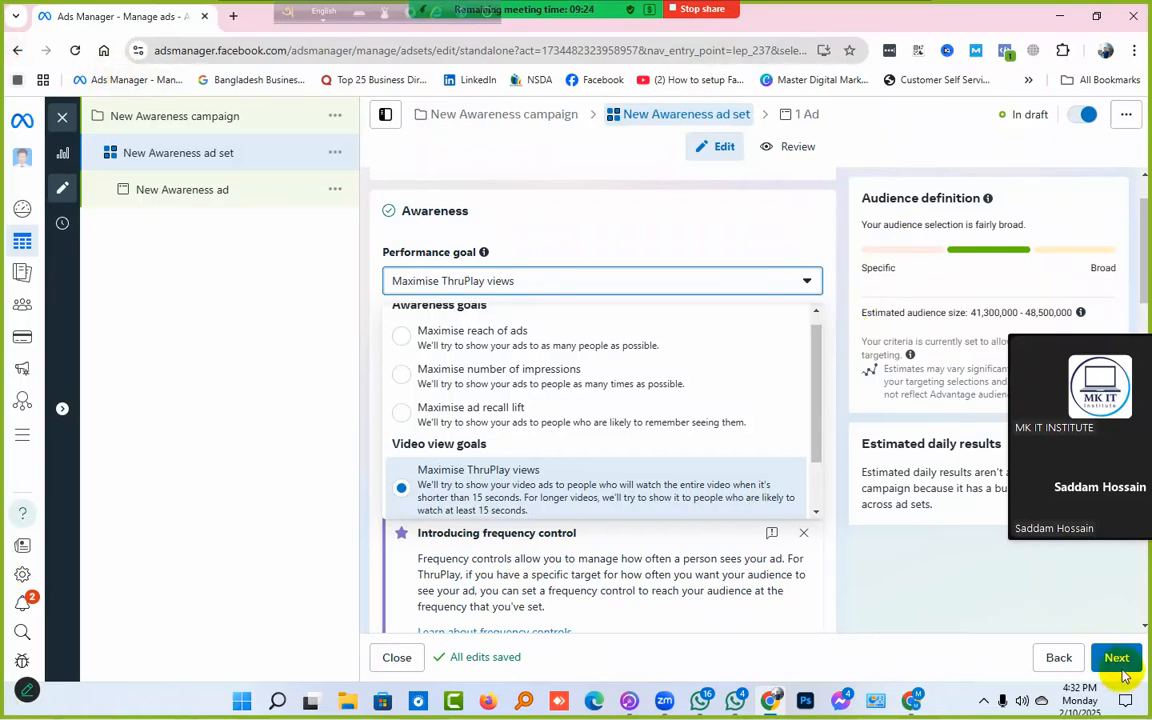
Step: Compare the performance goal options again and select Maximise ad recall lift for the ad set
scroll(808, 440, down, 2)
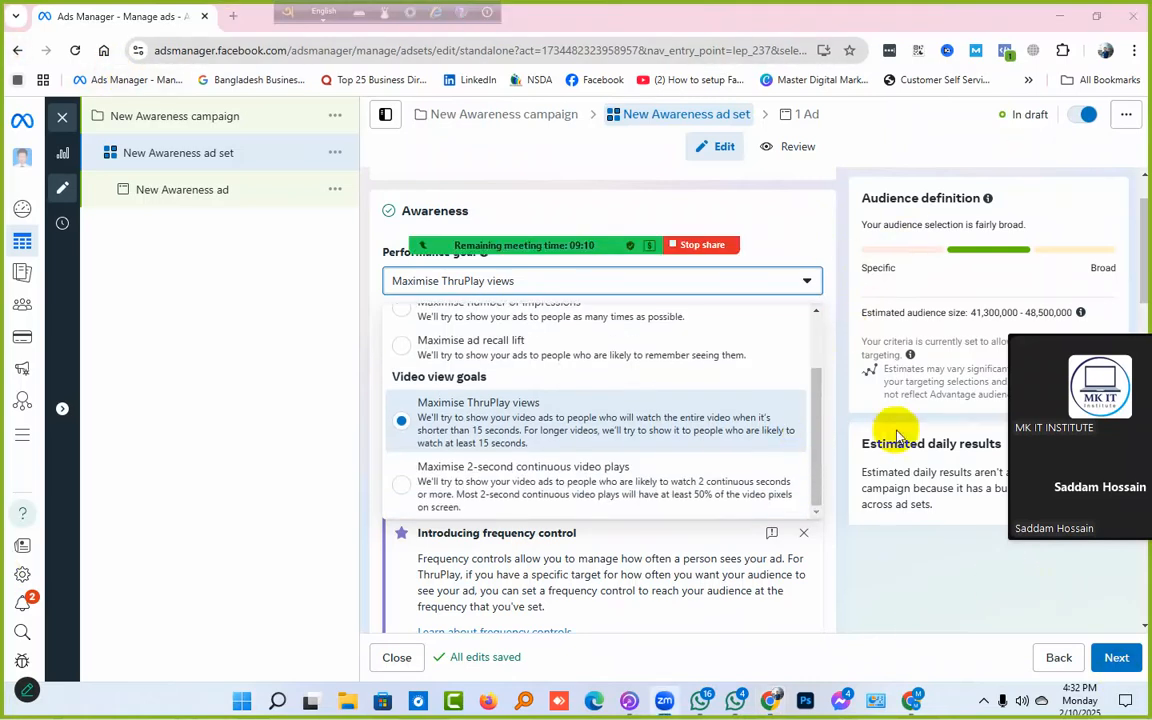
scroll(868, 438, down, 2)
scroll(862, 438, up, 3)
scroll(527, 440, up, 2)
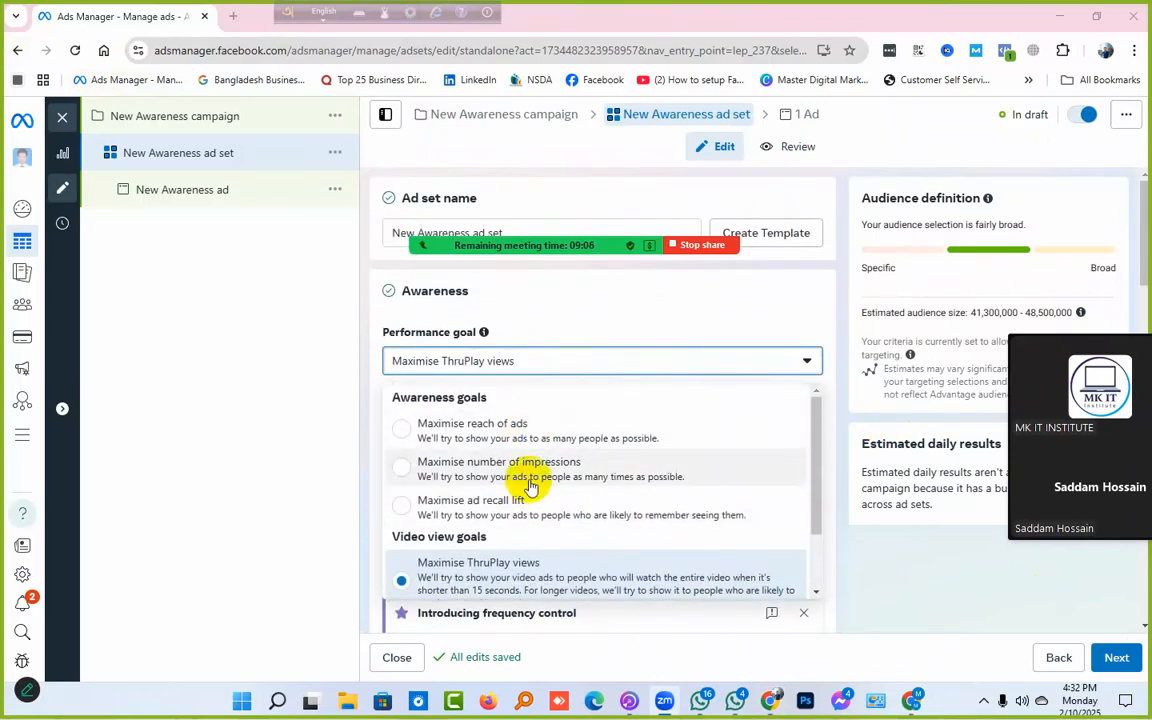
scroll(530, 487, down, 1)
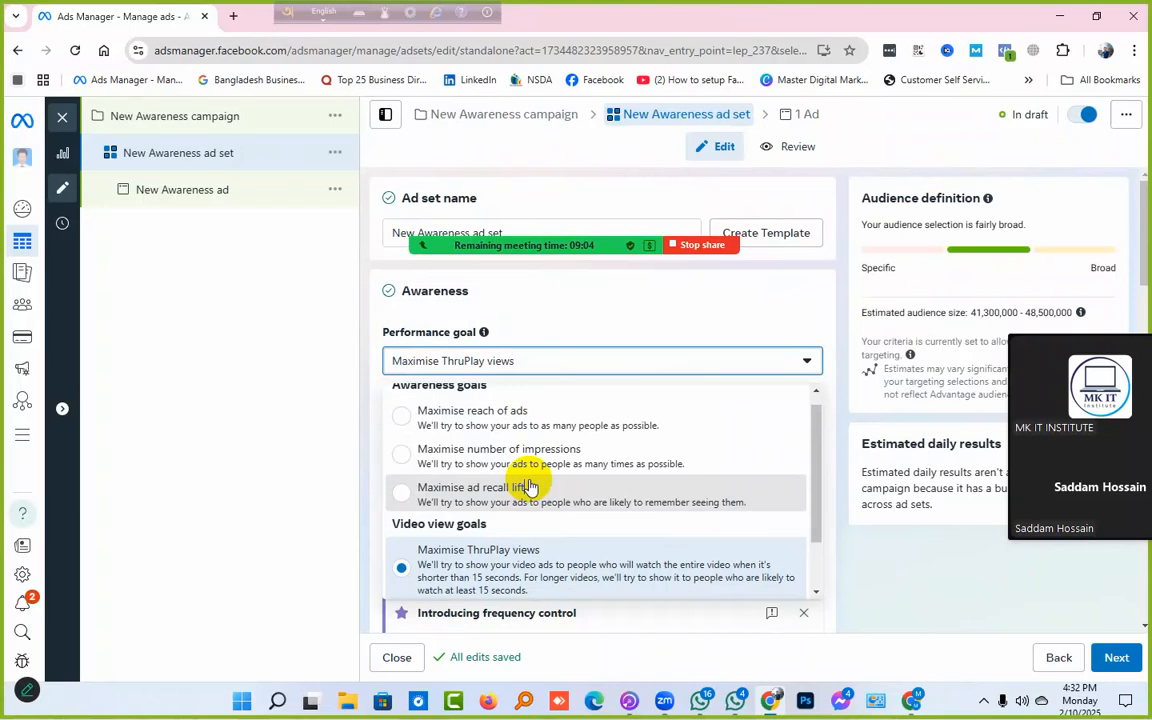
click(530, 487)
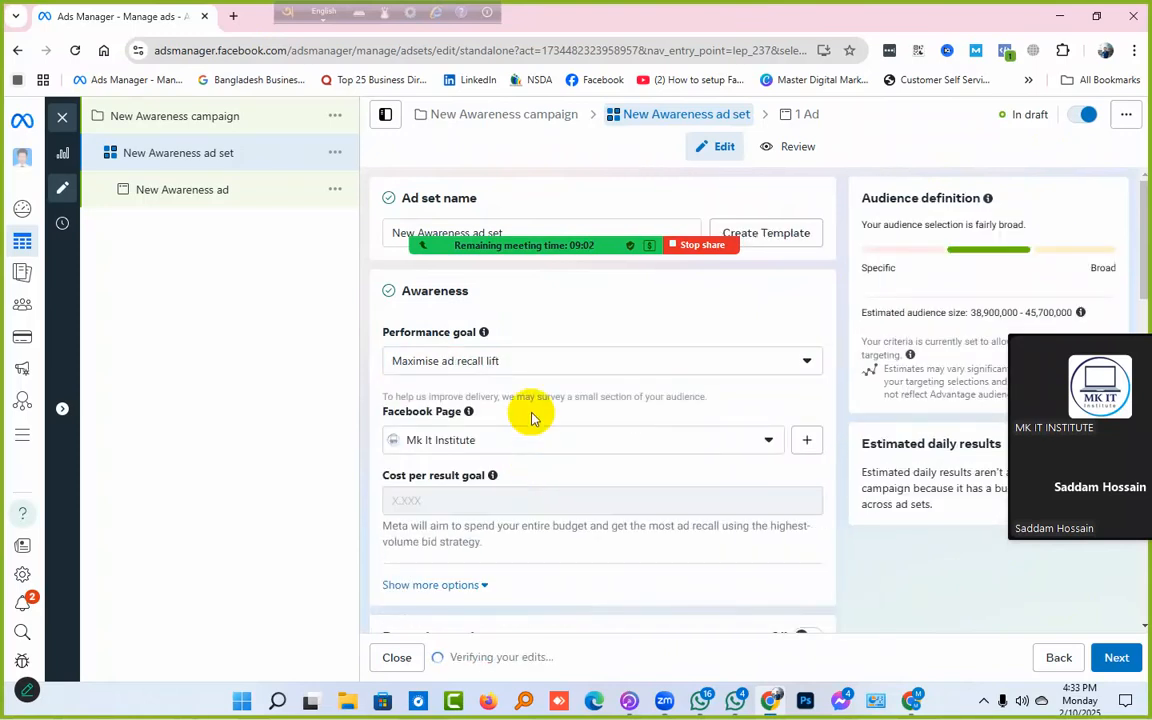
Step: Set the performance goal to Maximise number of impressions and review the Facebook Page and cost per result settings
click(535, 368)
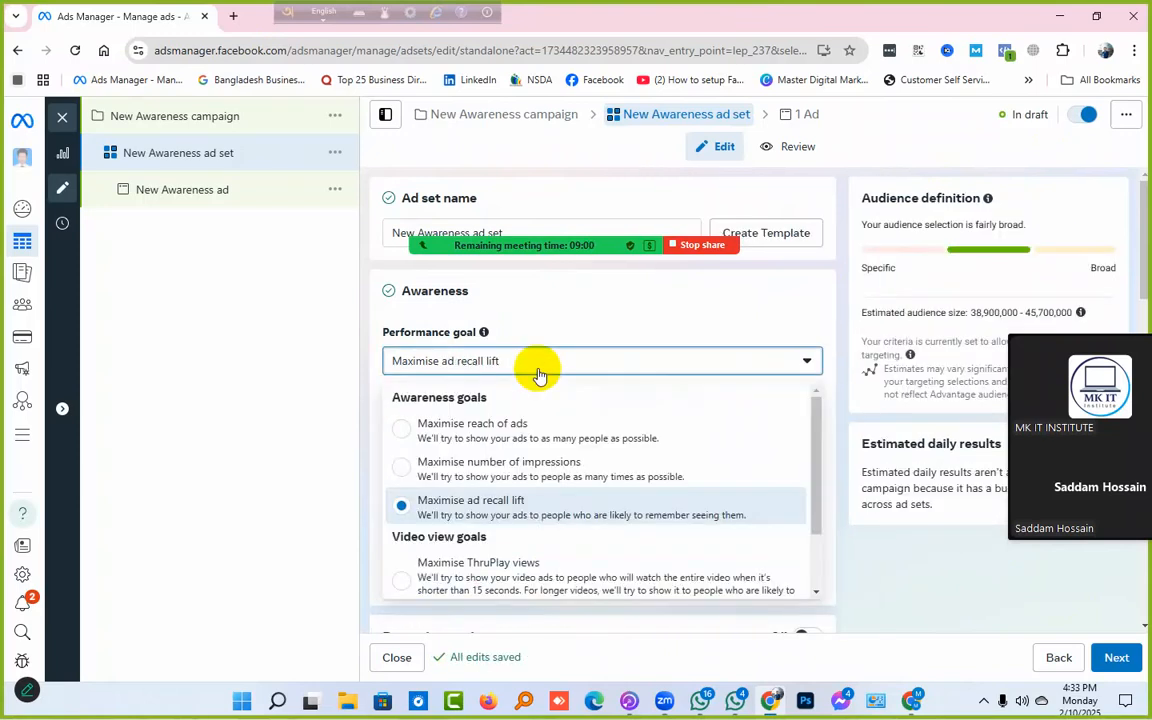
click(560, 465)
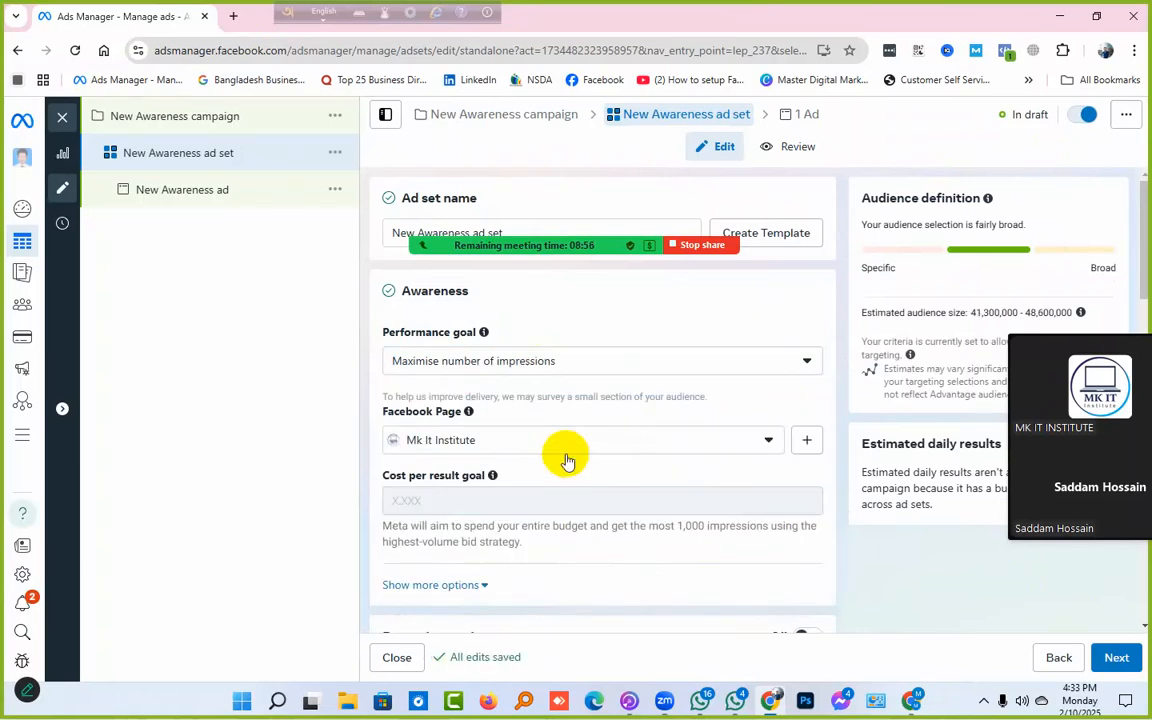
scroll(395, 360, down, 2)
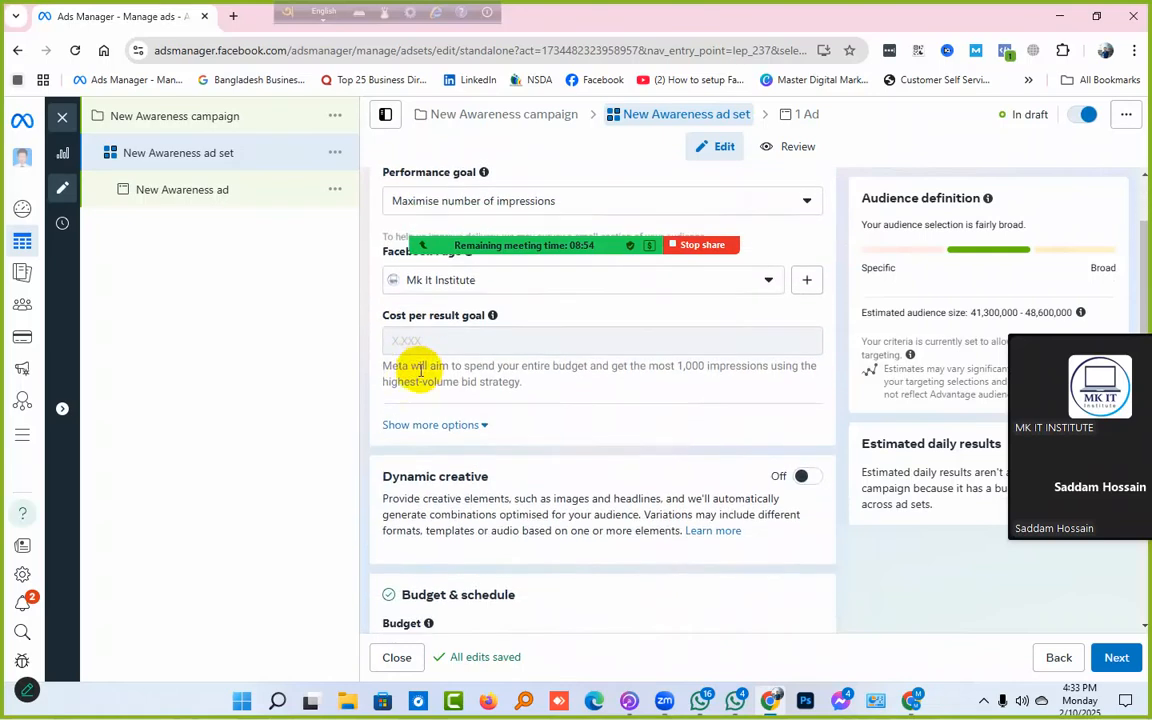
Step: Examine the Facebook Pages that can be chosen for the ad set, keeping Mk It Institute selected
click(455, 284)
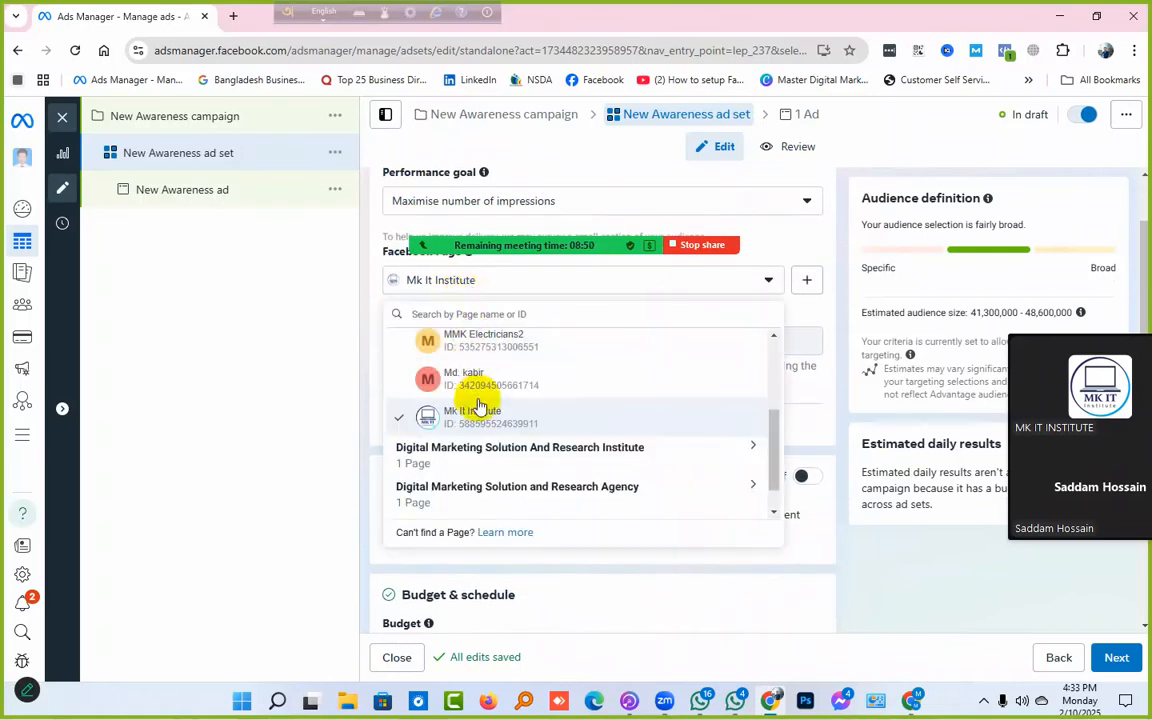
scroll(476, 408, up, 1)
scroll(476, 408, down, 2)
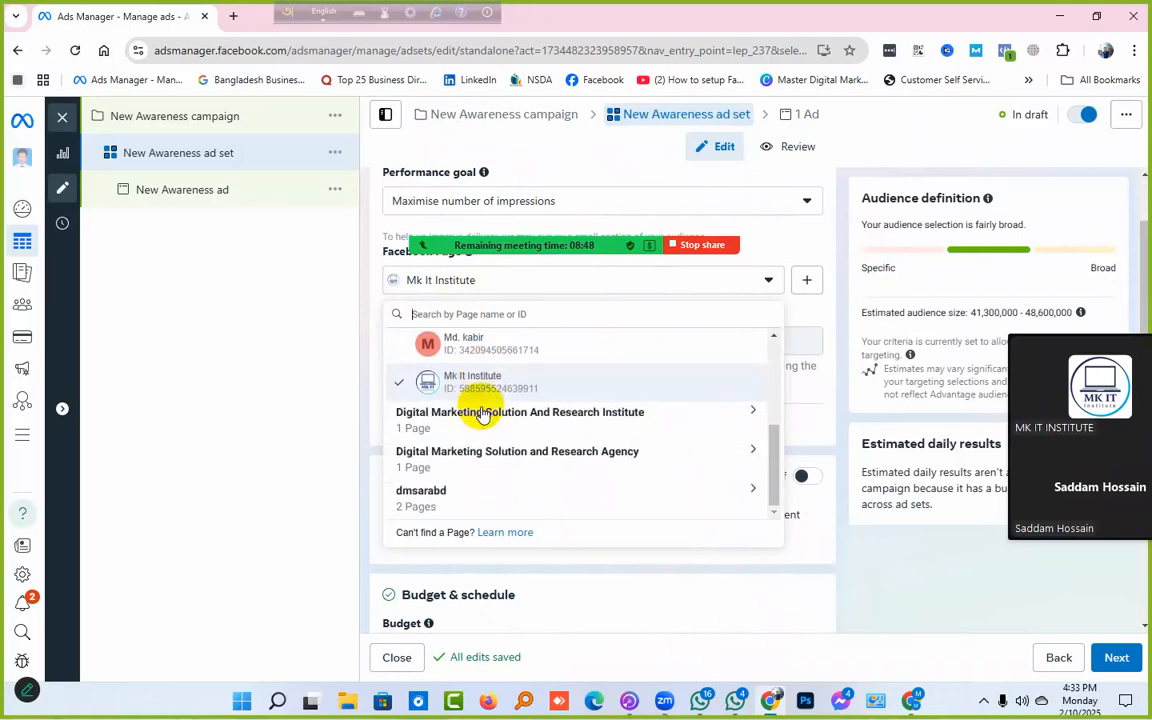
click(375, 342)
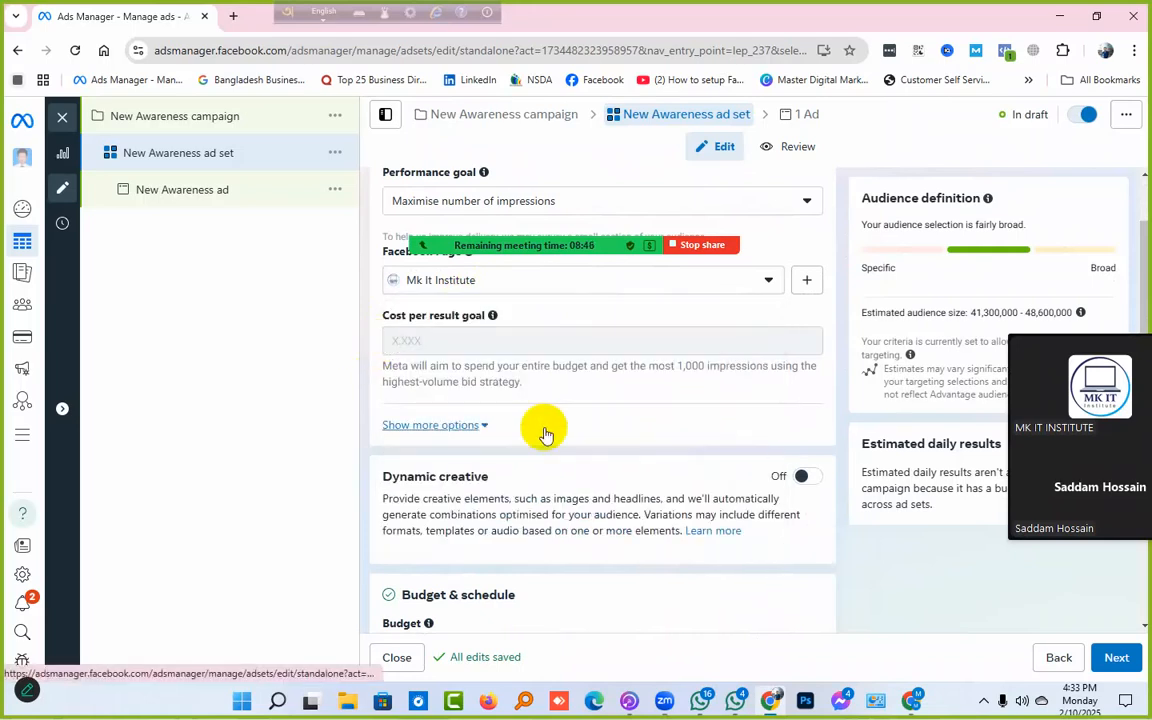
Step: Review the ad set's Budget & schedule section, including the explanation of the Schedule setting
scroll(545, 433, down, 4)
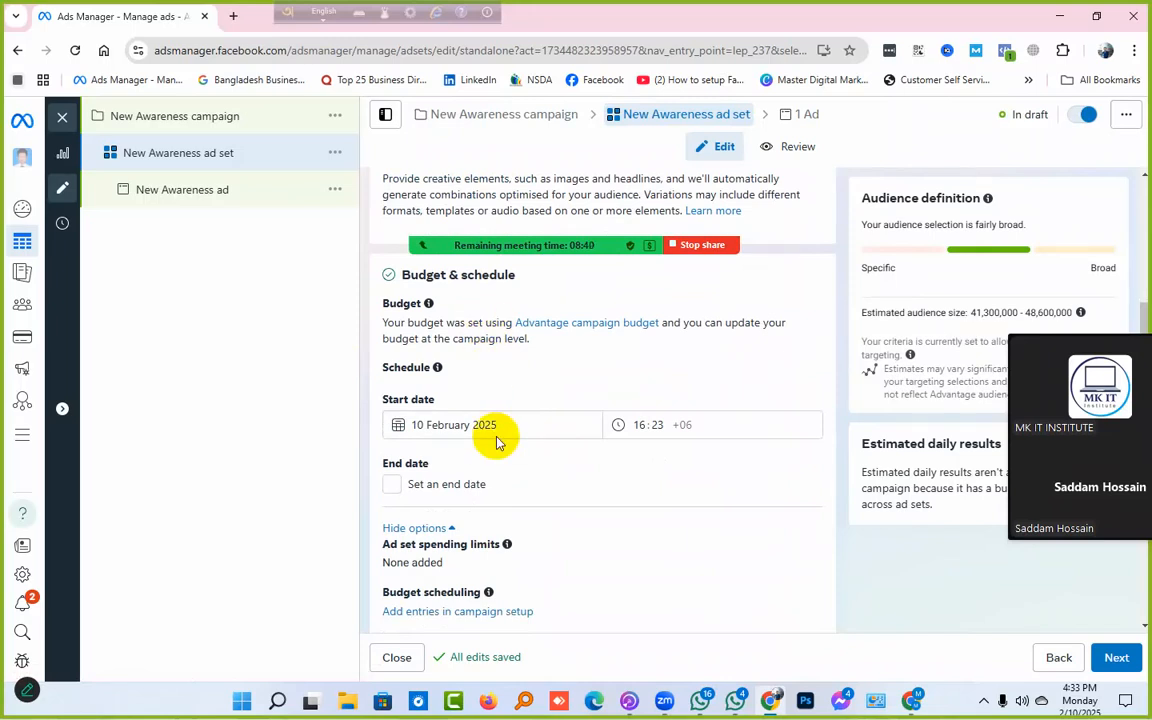
scroll(497, 442, down, 1)
scroll(497, 442, up, 1)
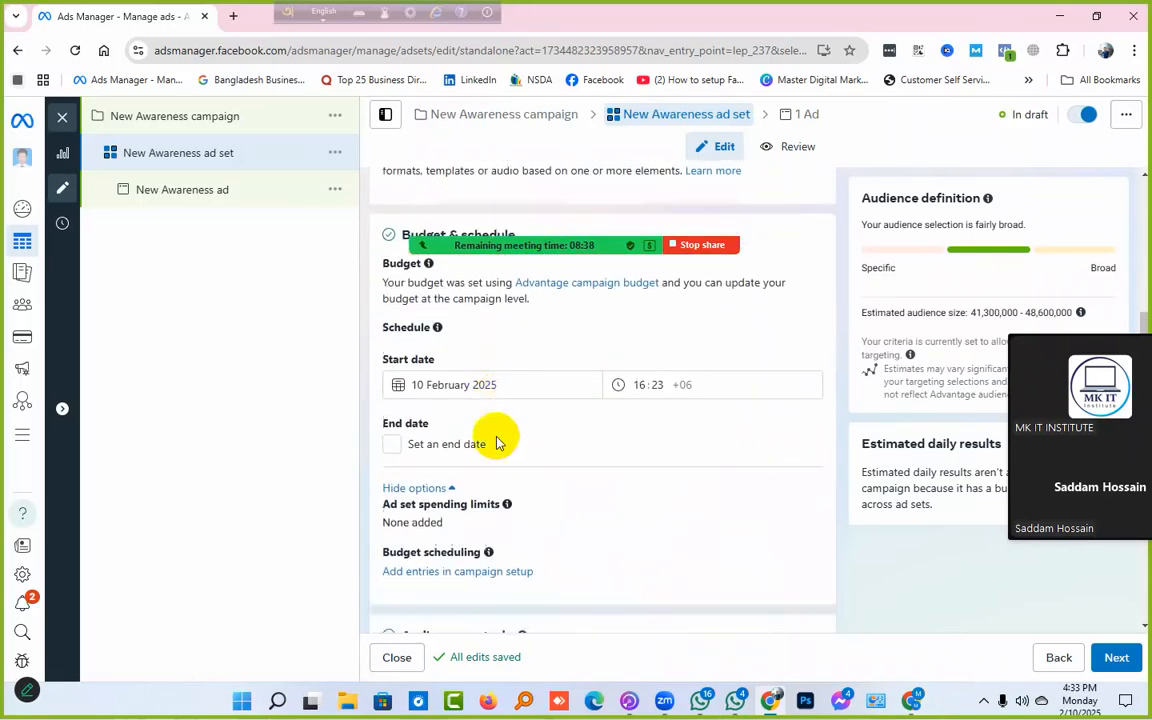
scroll(497, 442, down, 2)
scroll(497, 440, up, 3)
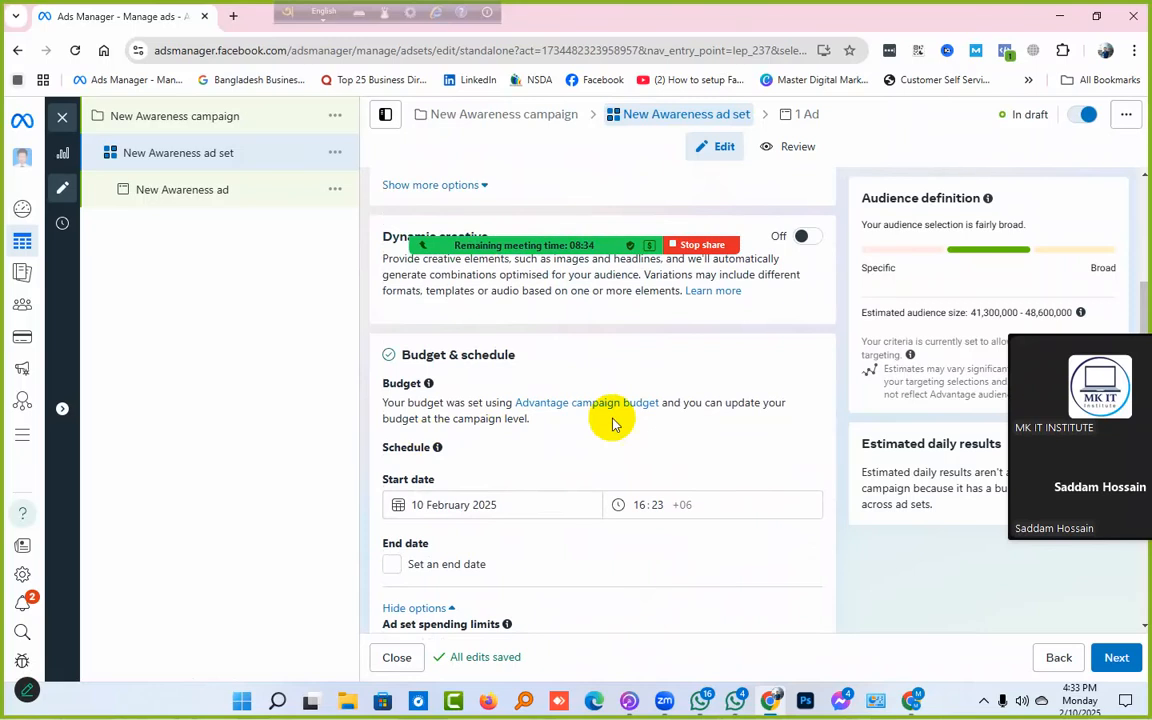
scroll(613, 424, down, 3)
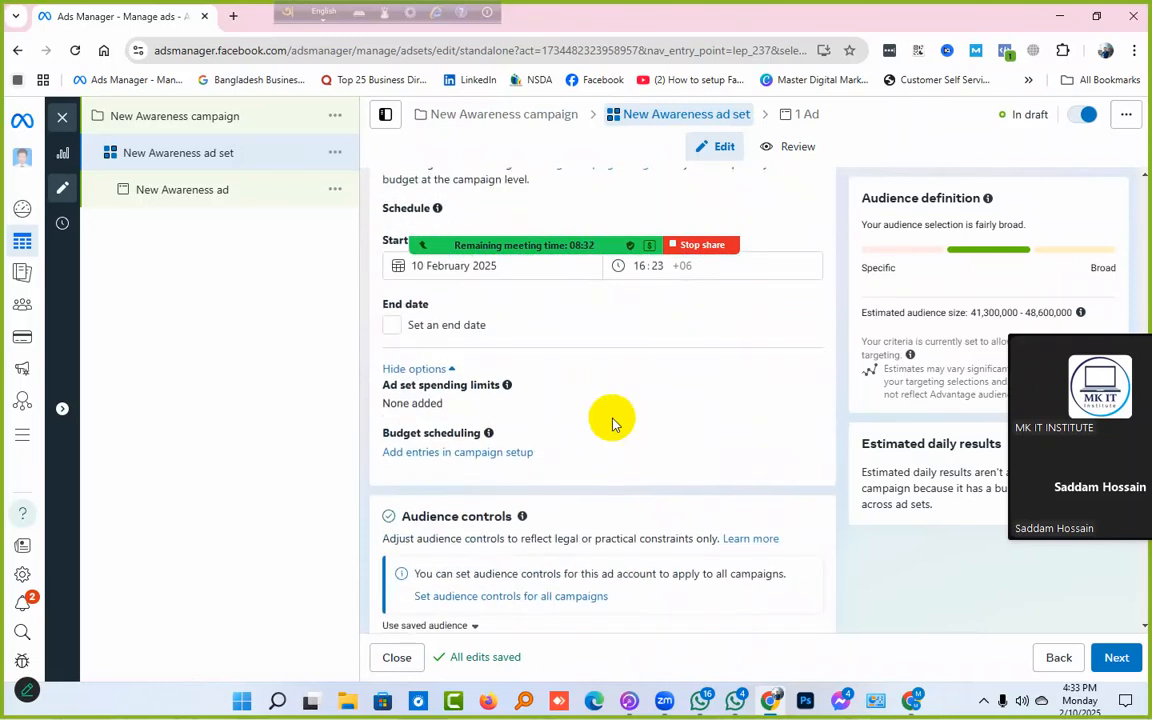
scroll(611, 421, up, 3)
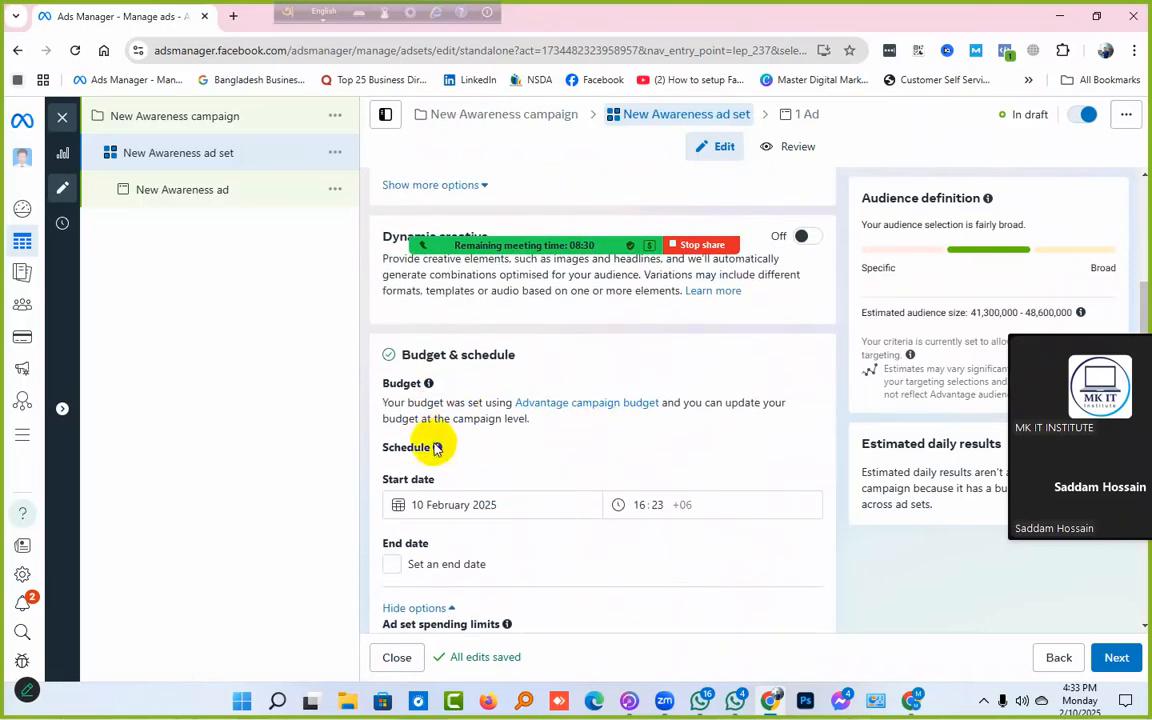
mouse_move(437, 447)
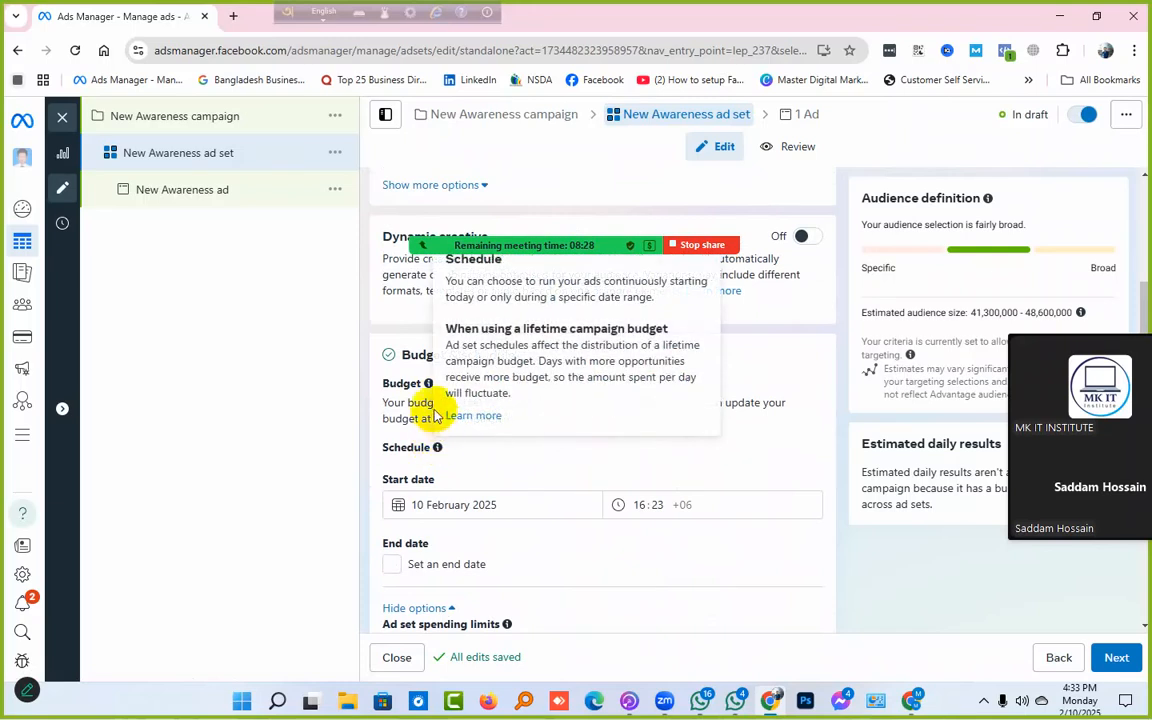
Step: Turn off Advantage campaign budget in the New Awareness campaign and return to the ad set
click(227, 120)
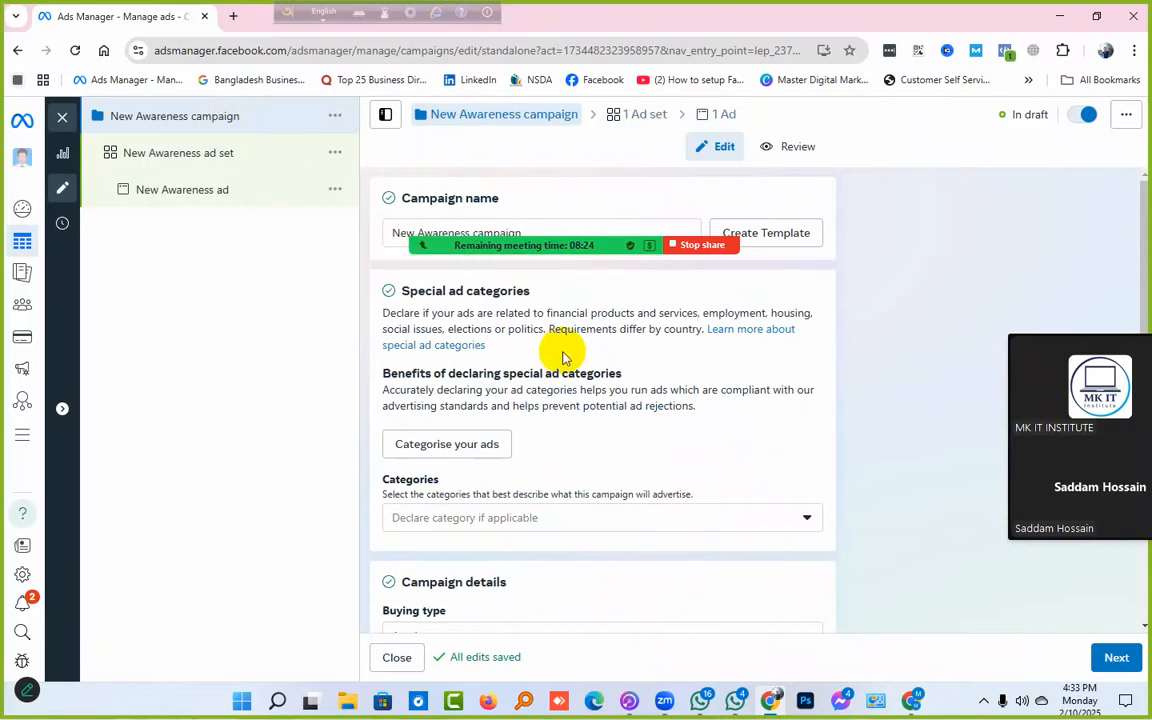
scroll(563, 357, down, 3)
scroll(563, 357, down, 4)
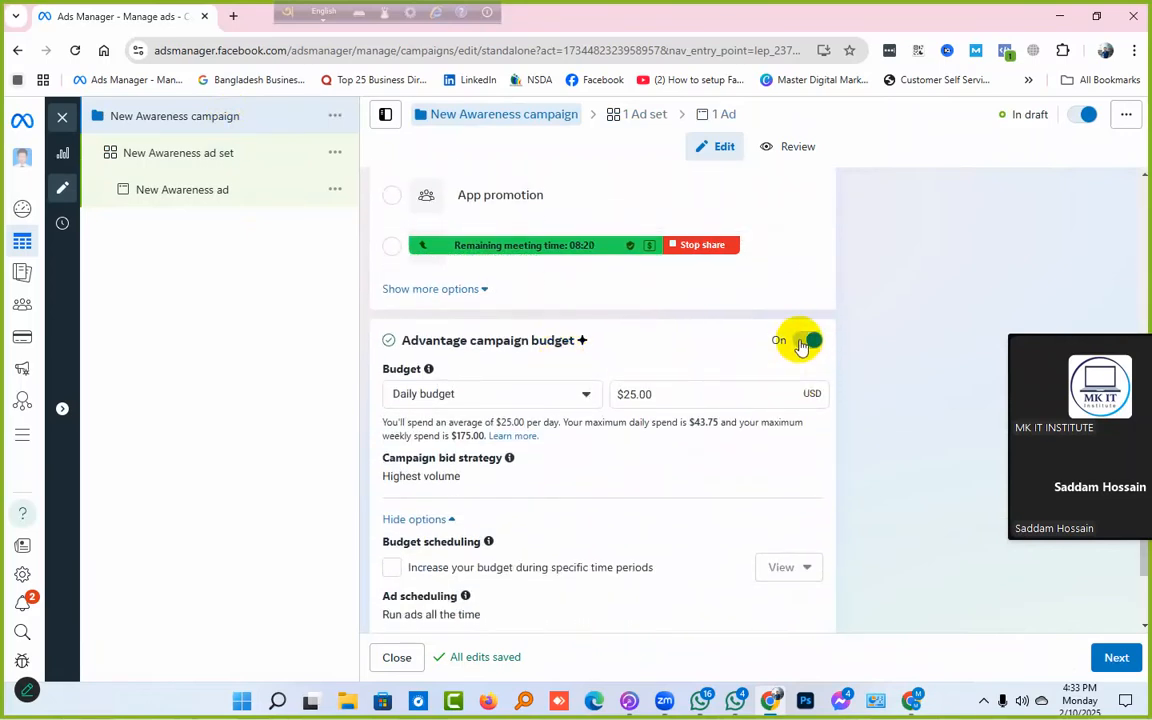
click(801, 343)
click(1128, 658)
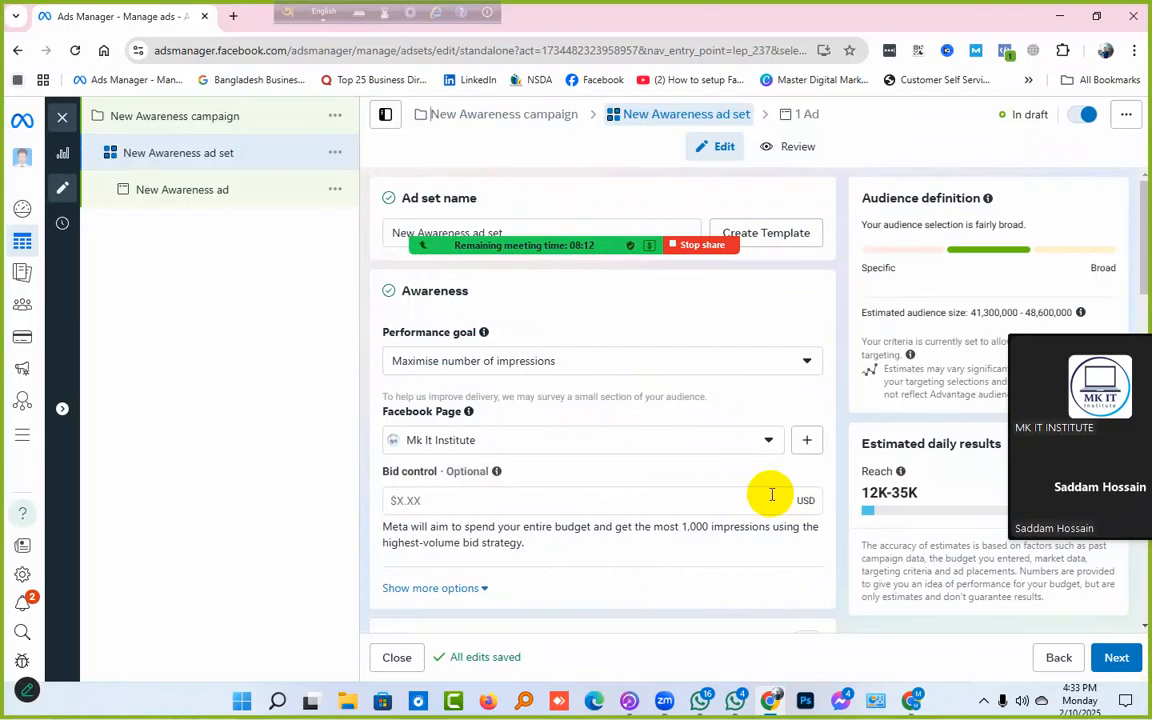
Step: Review the ad set's own daily budget and scheduling options along with its optional bid control
scroll(670, 474, down, 1)
scroll(670, 474, down, 5)
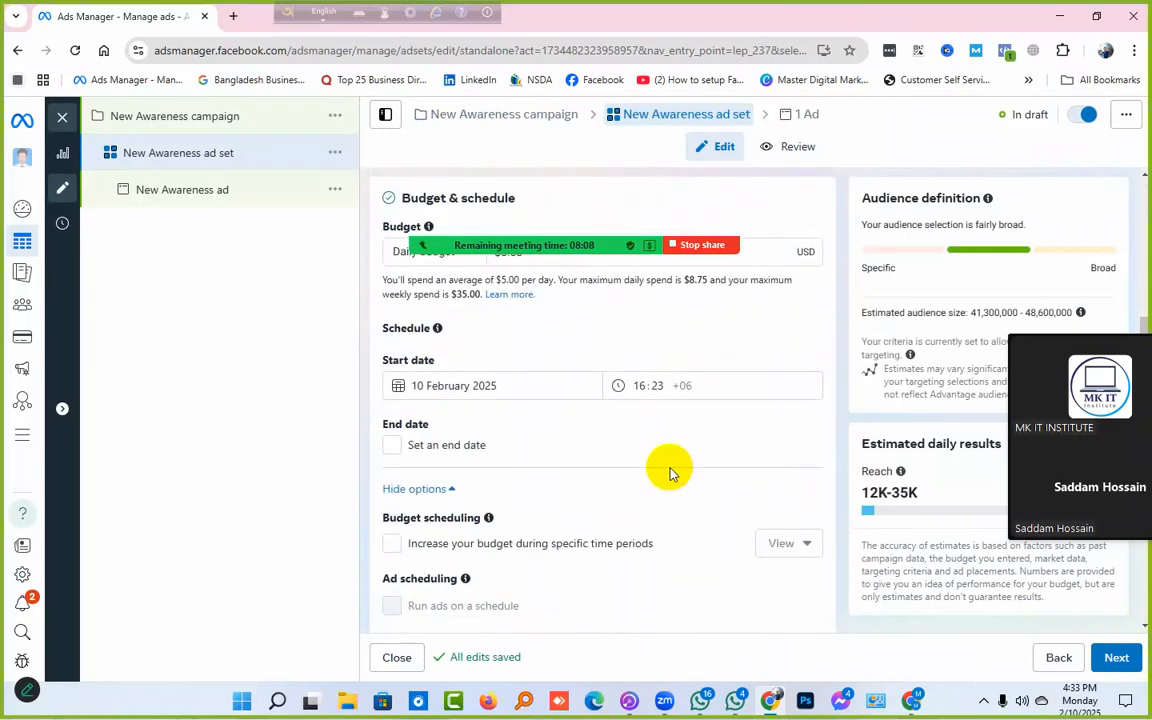
scroll(670, 474, down, 3)
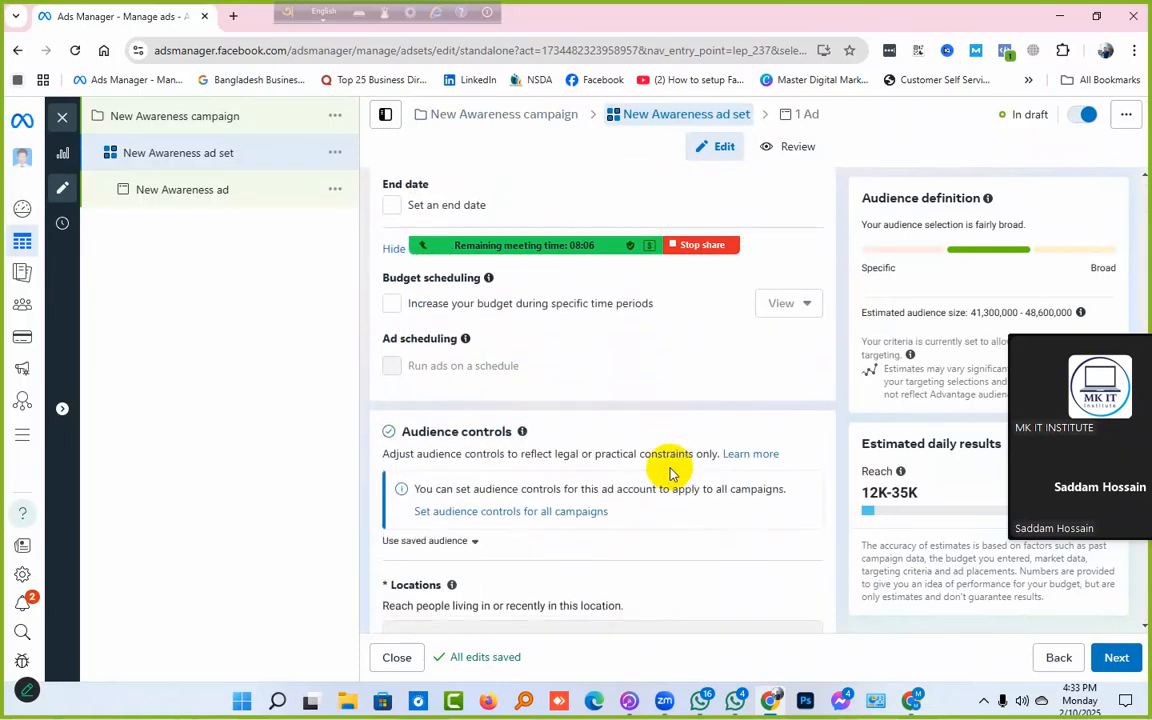
scroll(670, 472, up, 3)
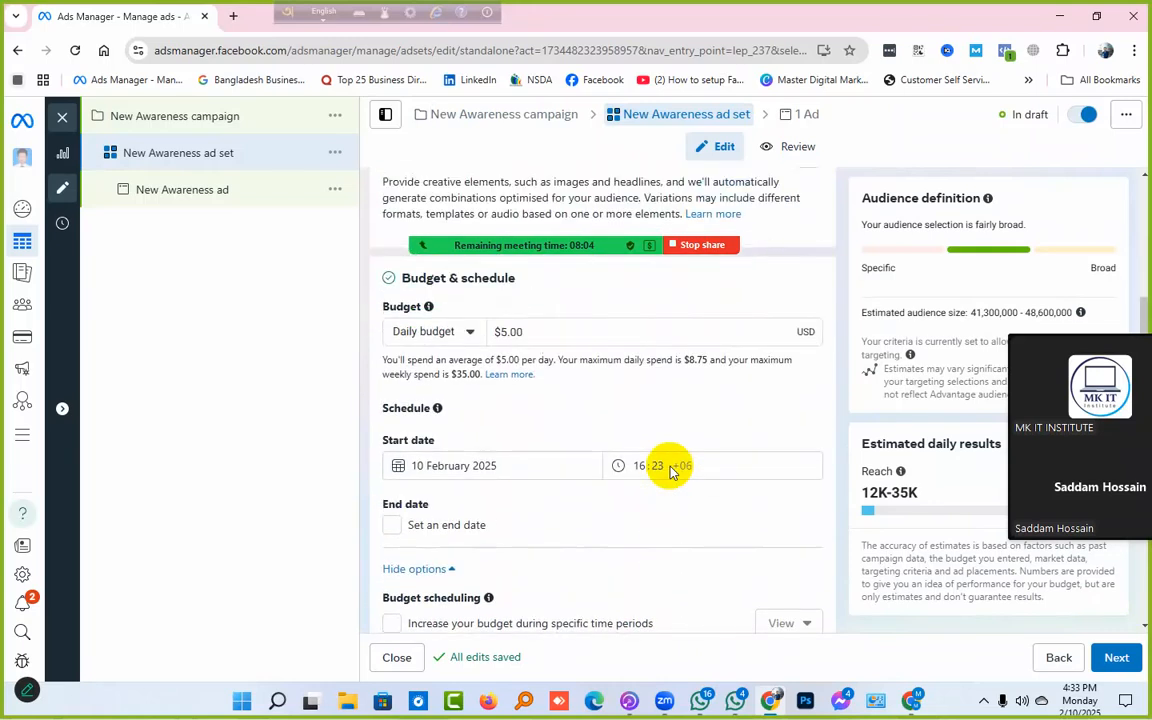
scroll(670, 472, up, 3)
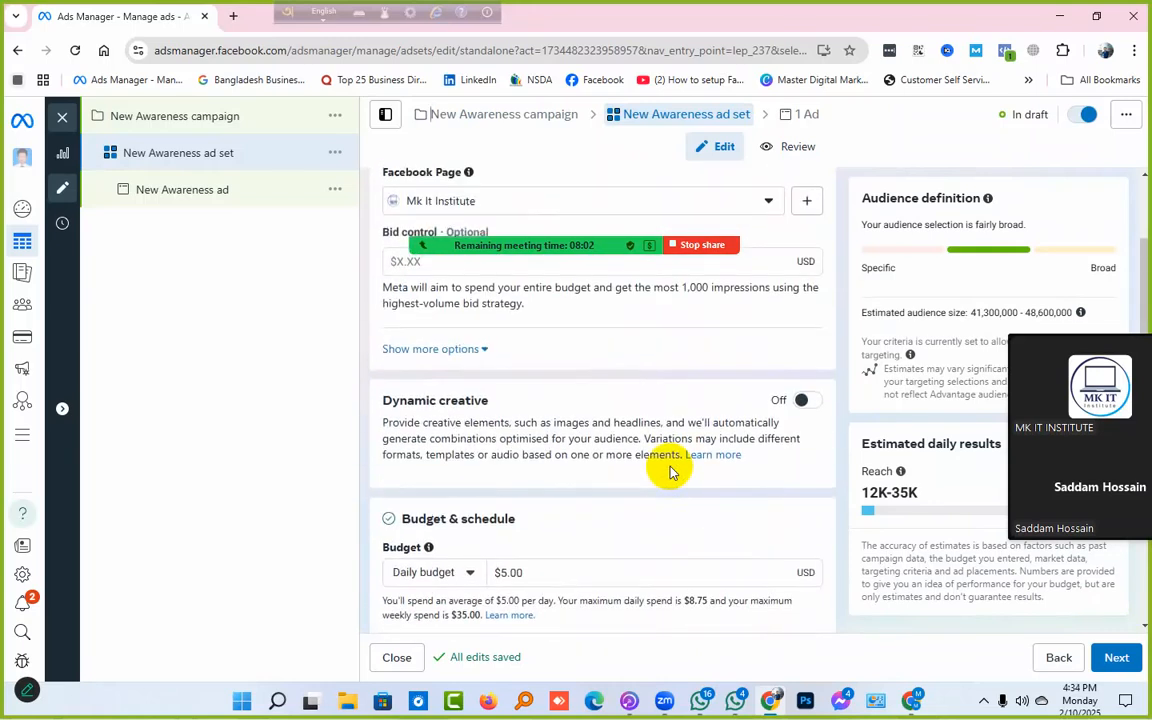
scroll(670, 472, up, 1)
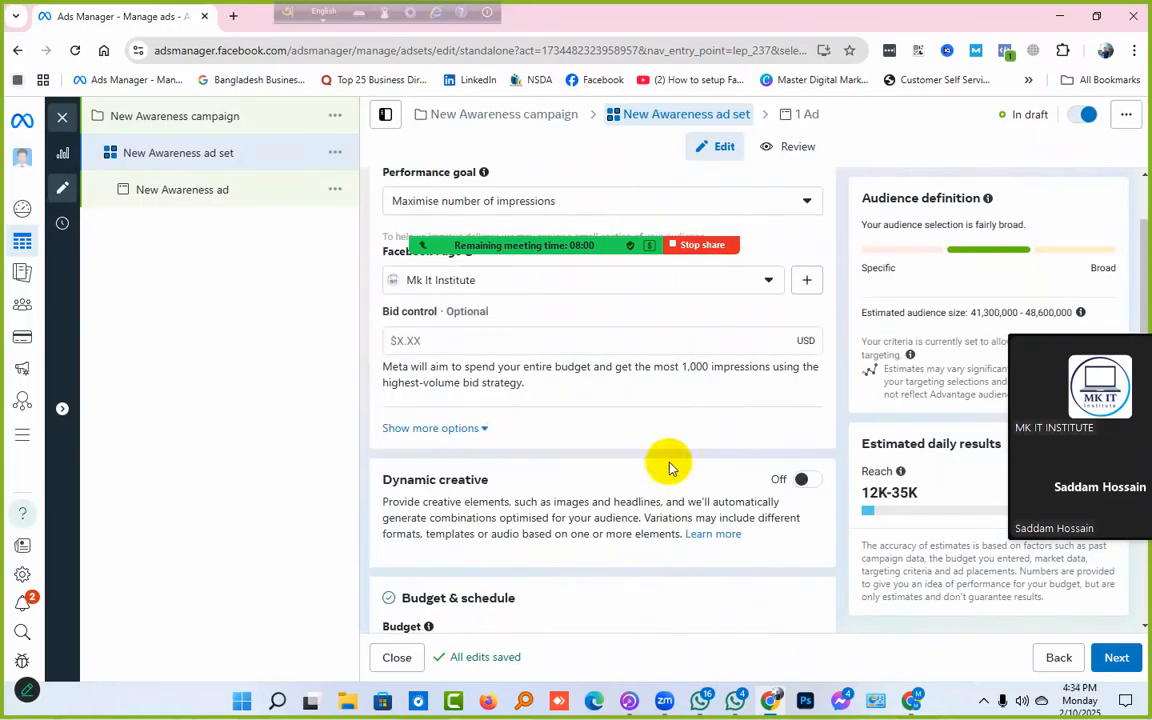
click(476, 346)
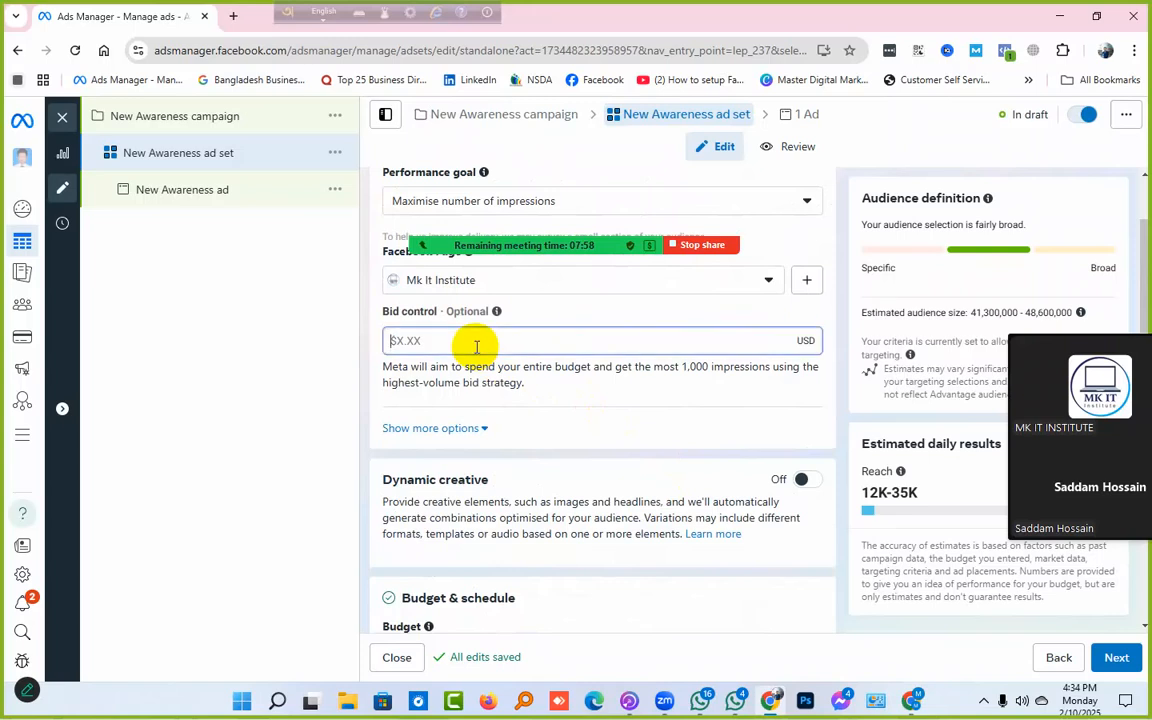
Step: Review the ad set's audience controls, locations, Advantage+ audience and placements
scroll(476, 346, down, 3)
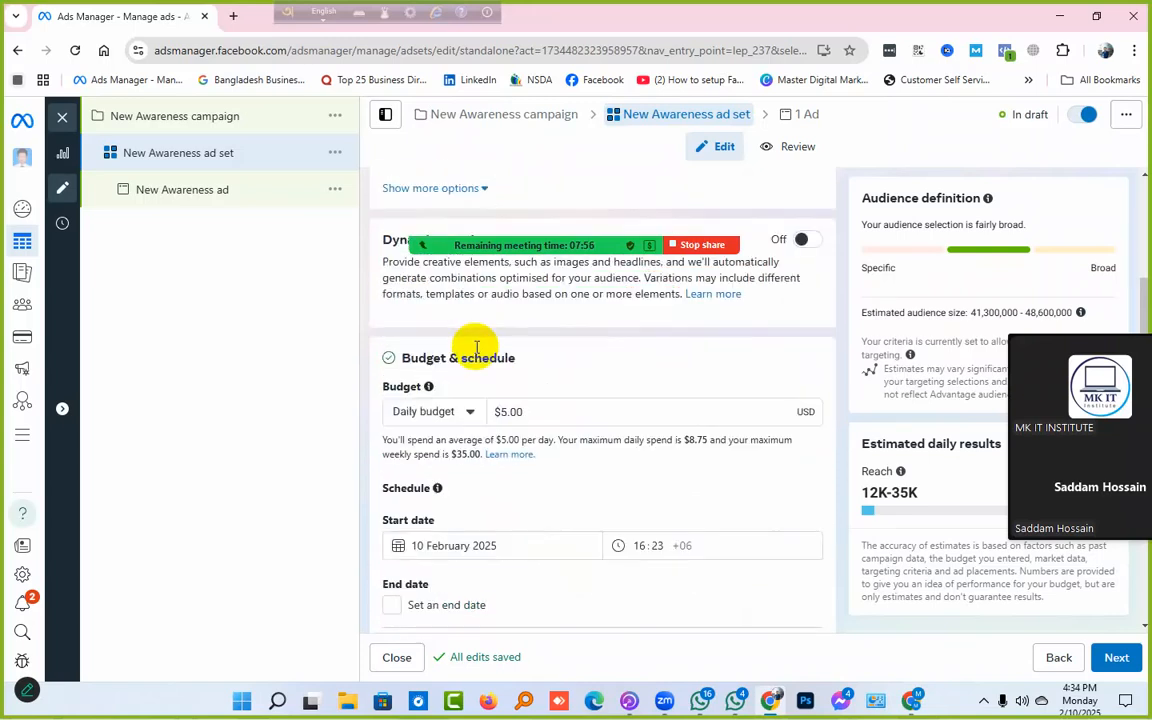
scroll(476, 346, down, 3)
scroll(476, 350, down, 1)
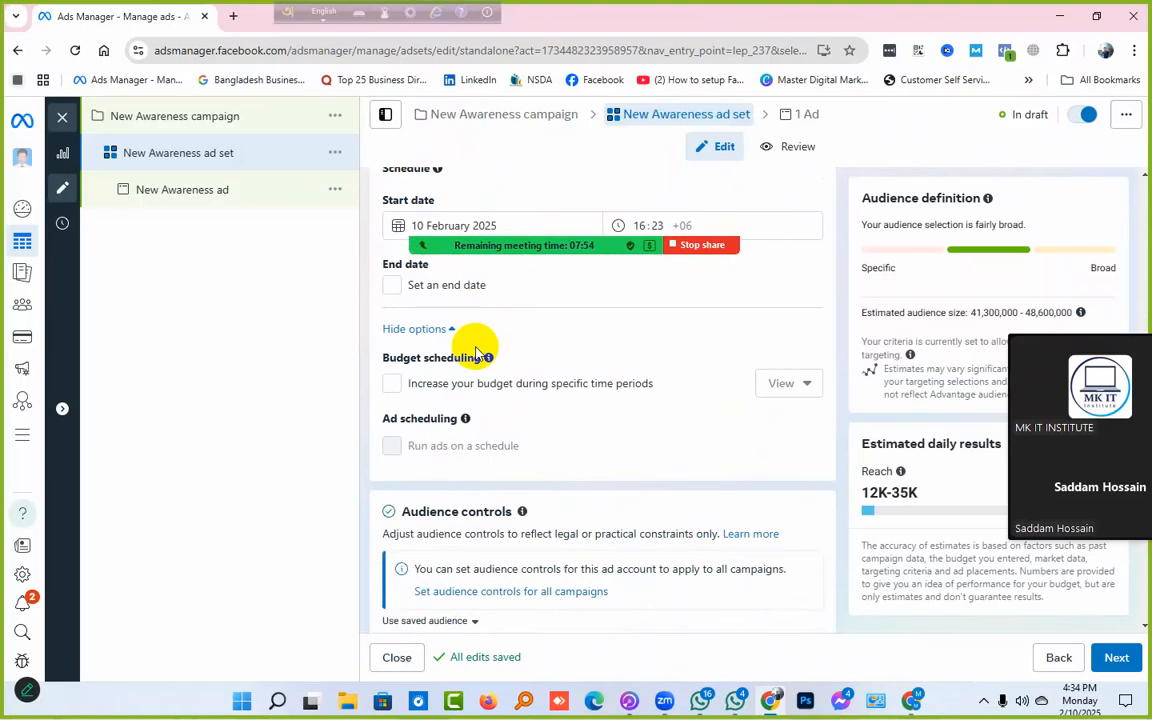
scroll(476, 350, down, 4)
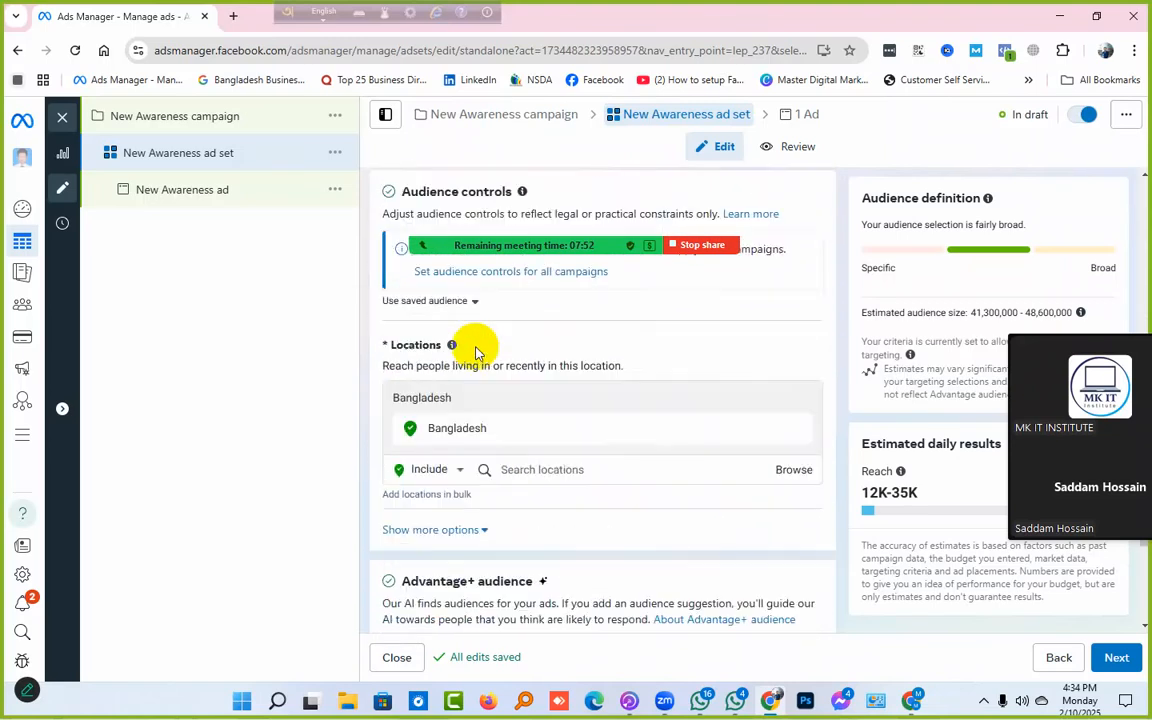
scroll(476, 350, up, 1)
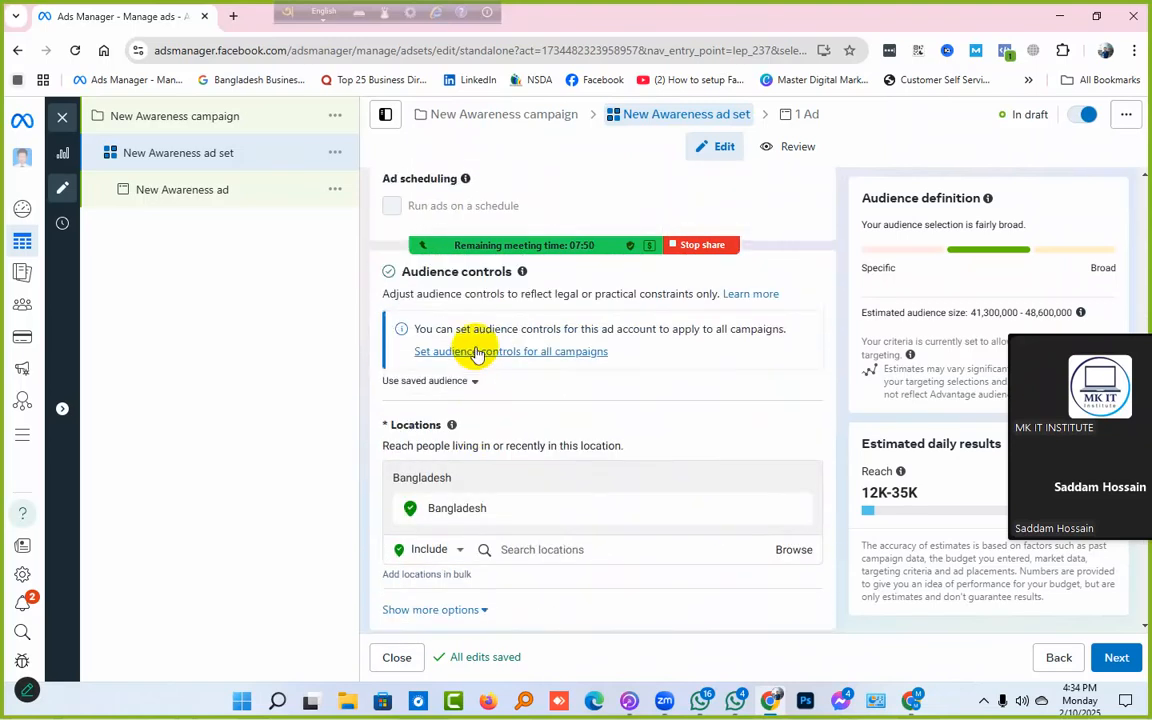
scroll(477, 353, down, 2)
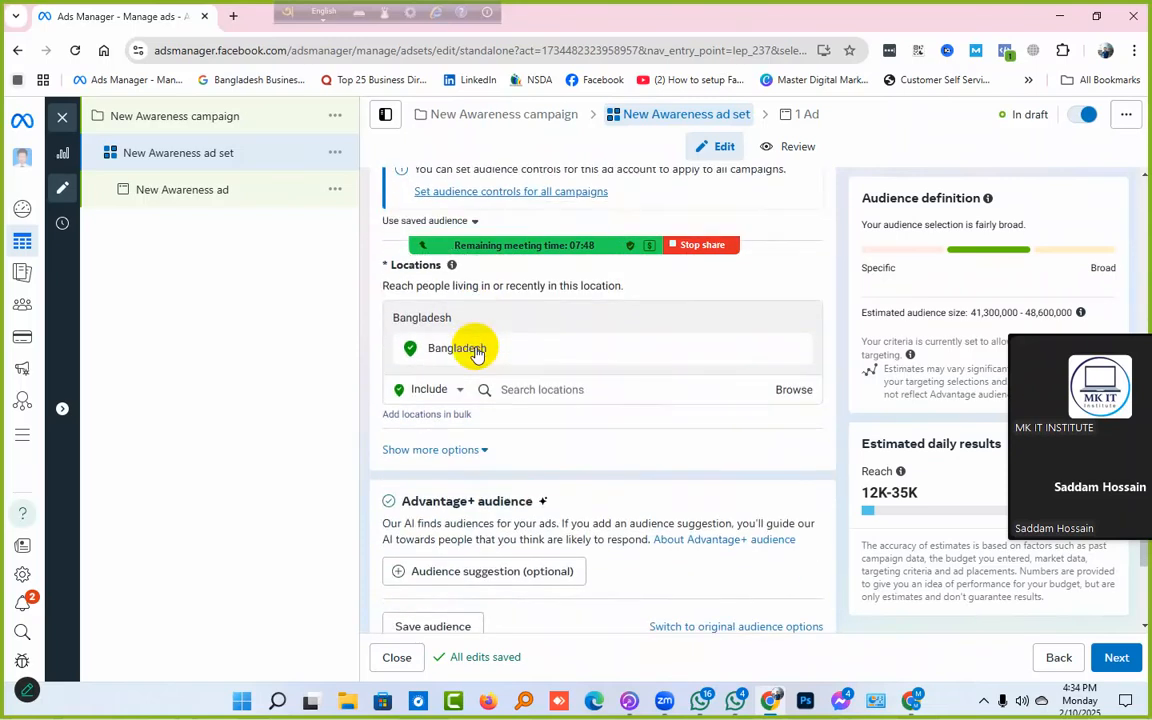
scroll(477, 353, up, 2)
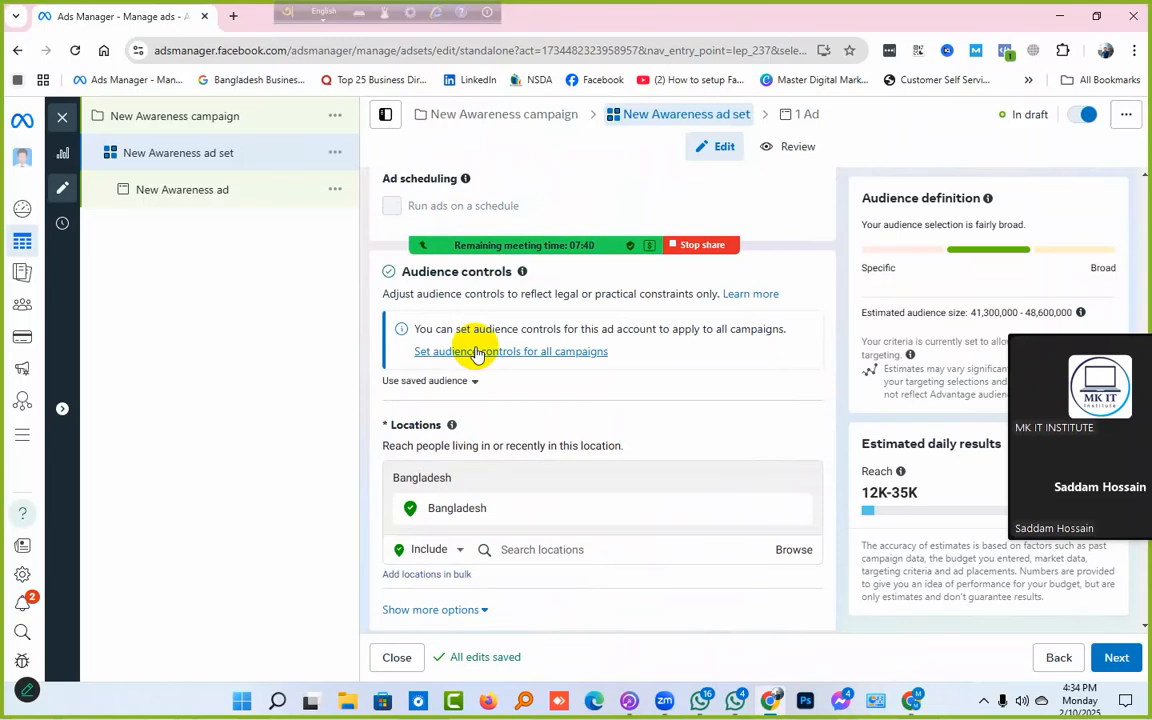
scroll(477, 353, down, 4)
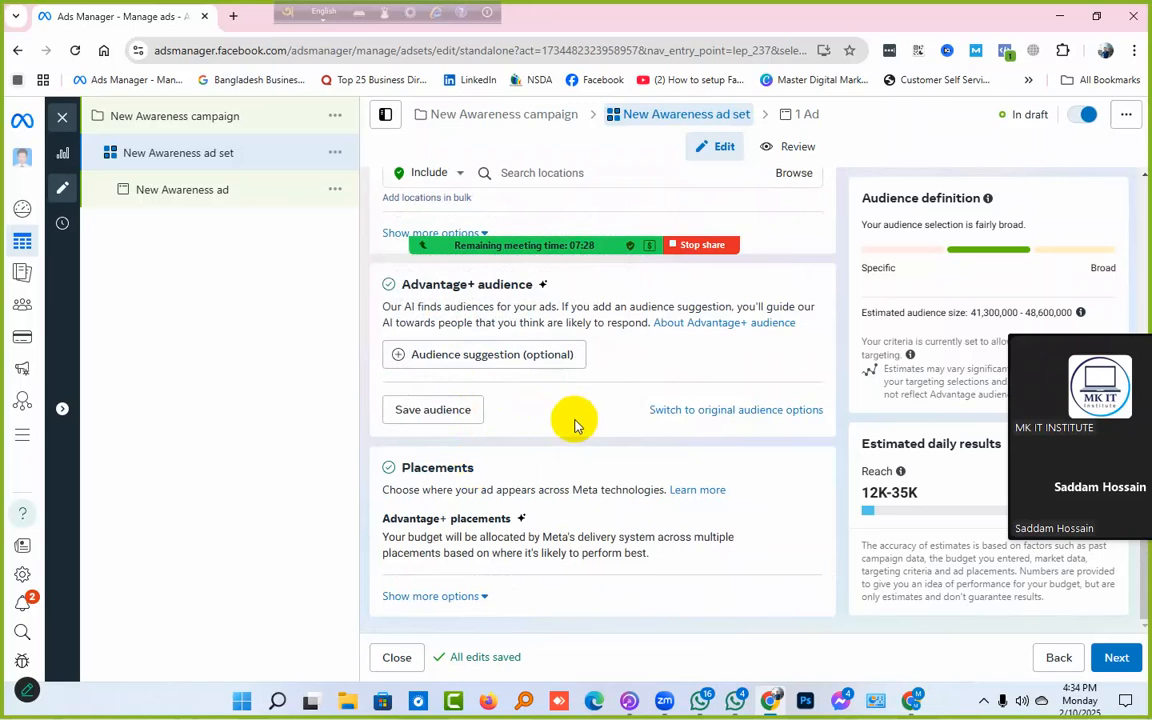
Step: Continue to the New Awareness ad and move the meeting share bar clear of its name and identity settings
click(1117, 657)
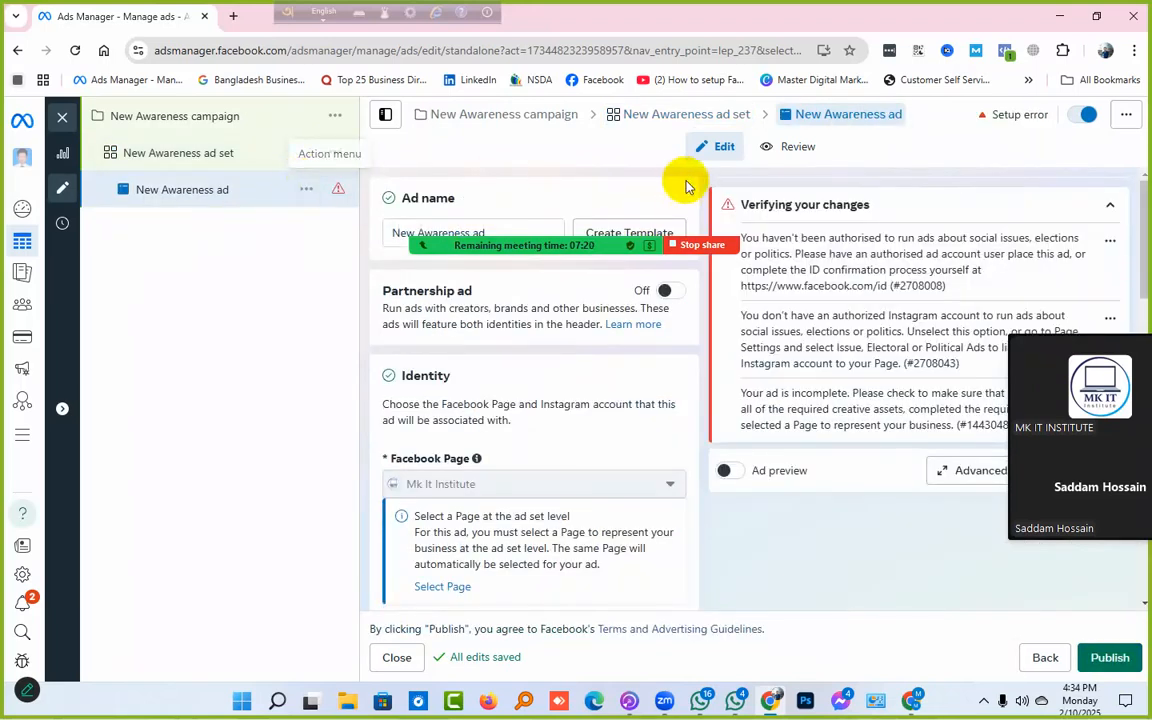
drag(530, 245, 745, 92)
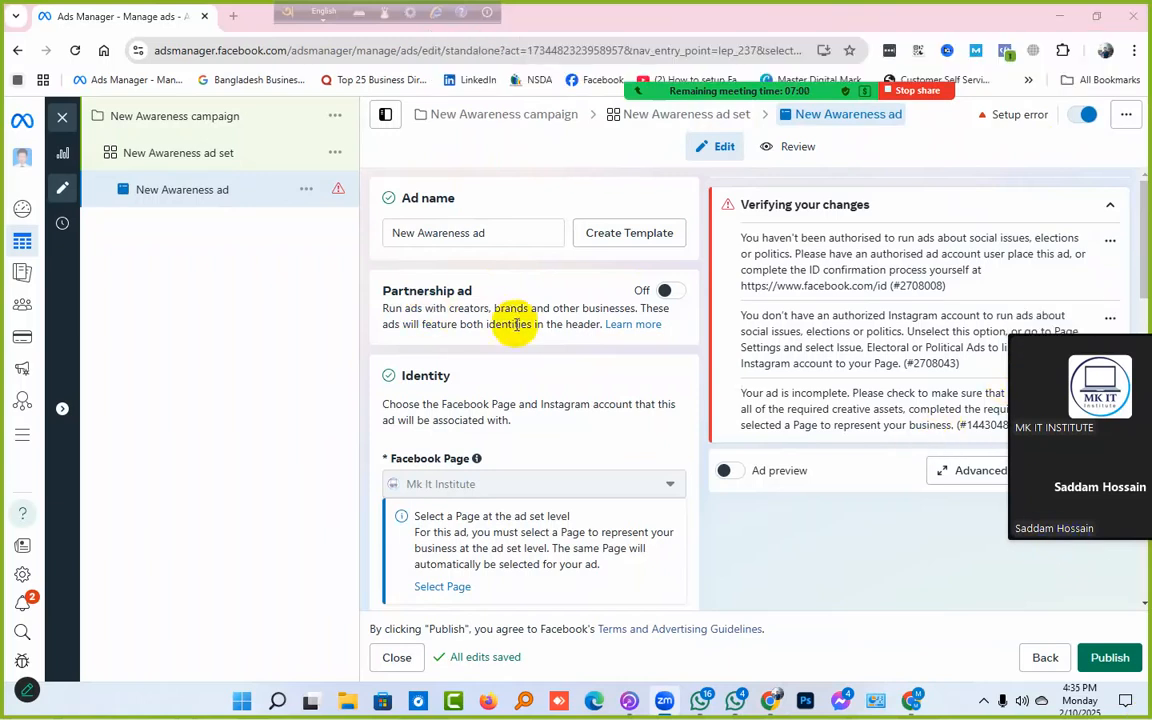
triple_click(509, 232)
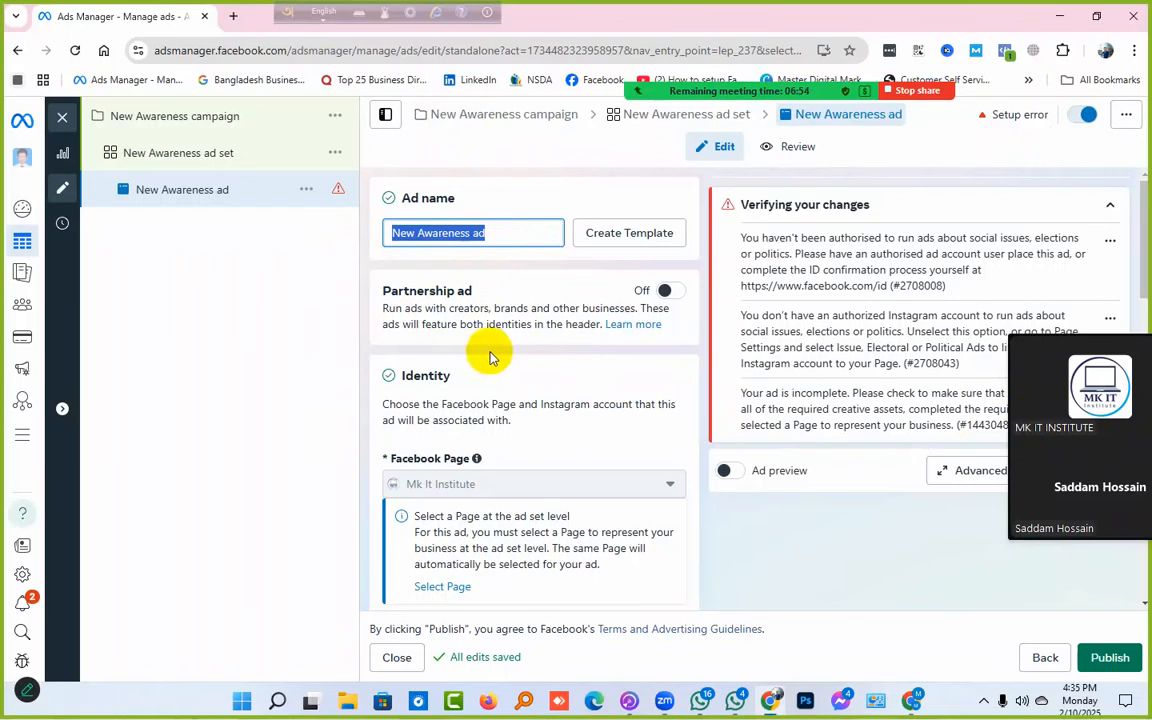
scroll(500, 390, down, 3)
scroll(518, 438, down, 1)
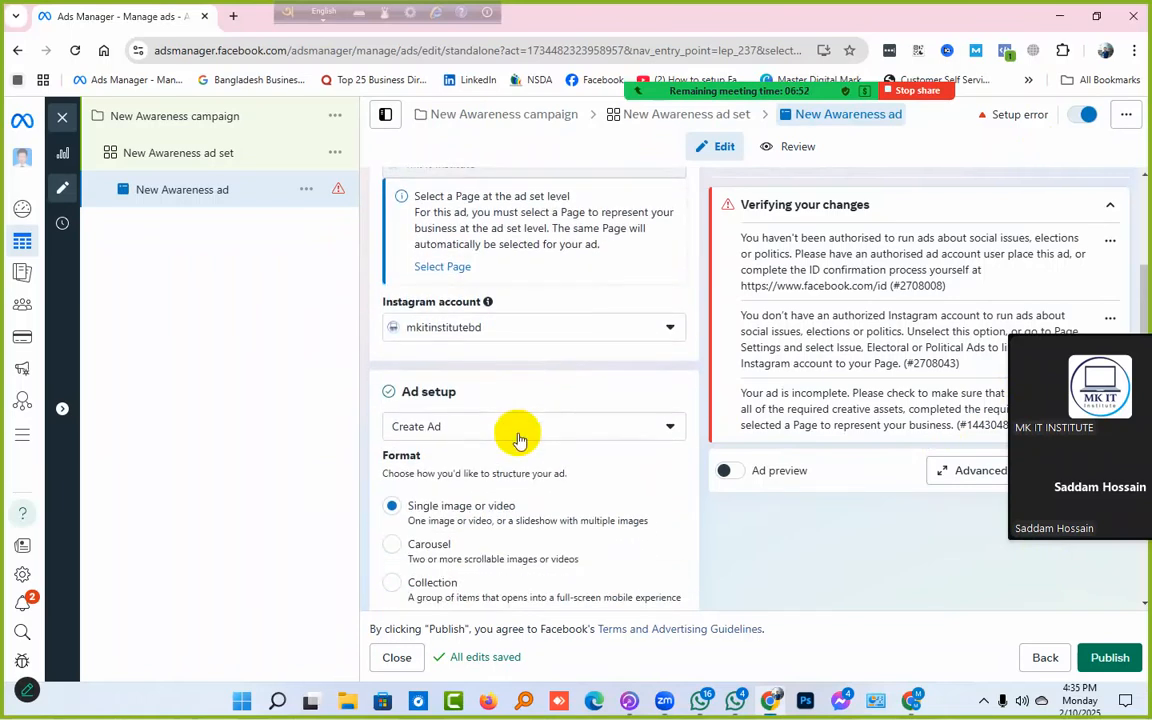
Step: Examine the ad setup choices Create Ad, Use existing post and Use Creative Hub mockup for the New Awareness ad
click(445, 430)
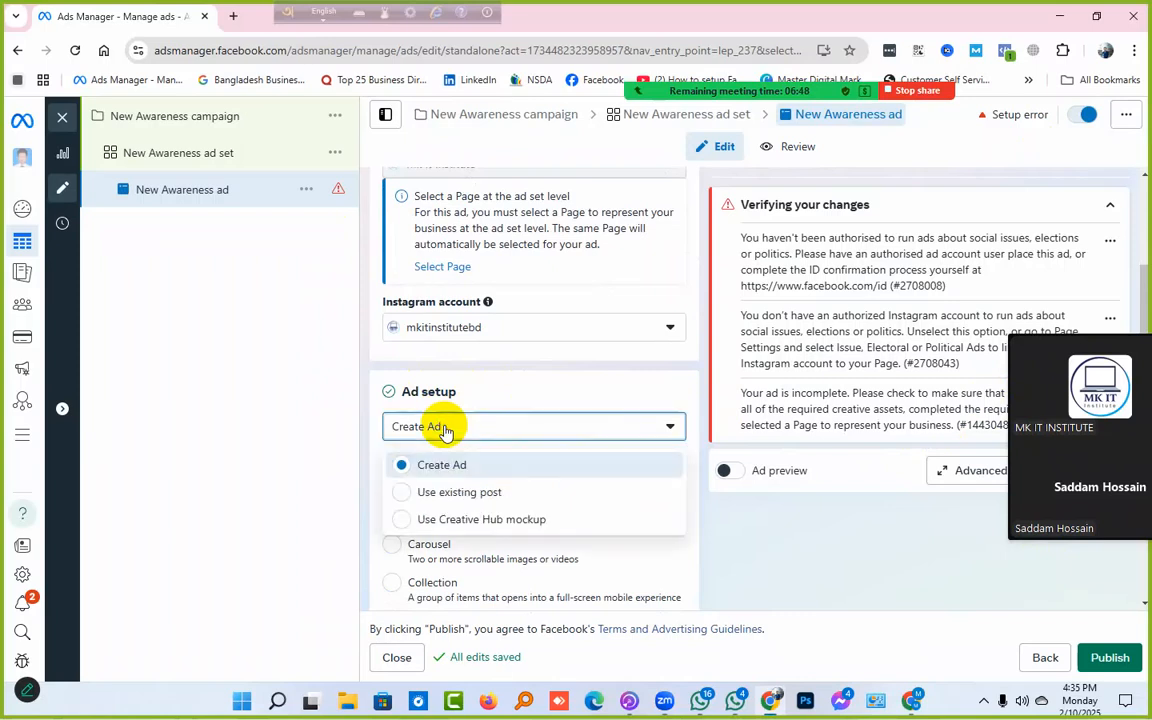
click(473, 530)
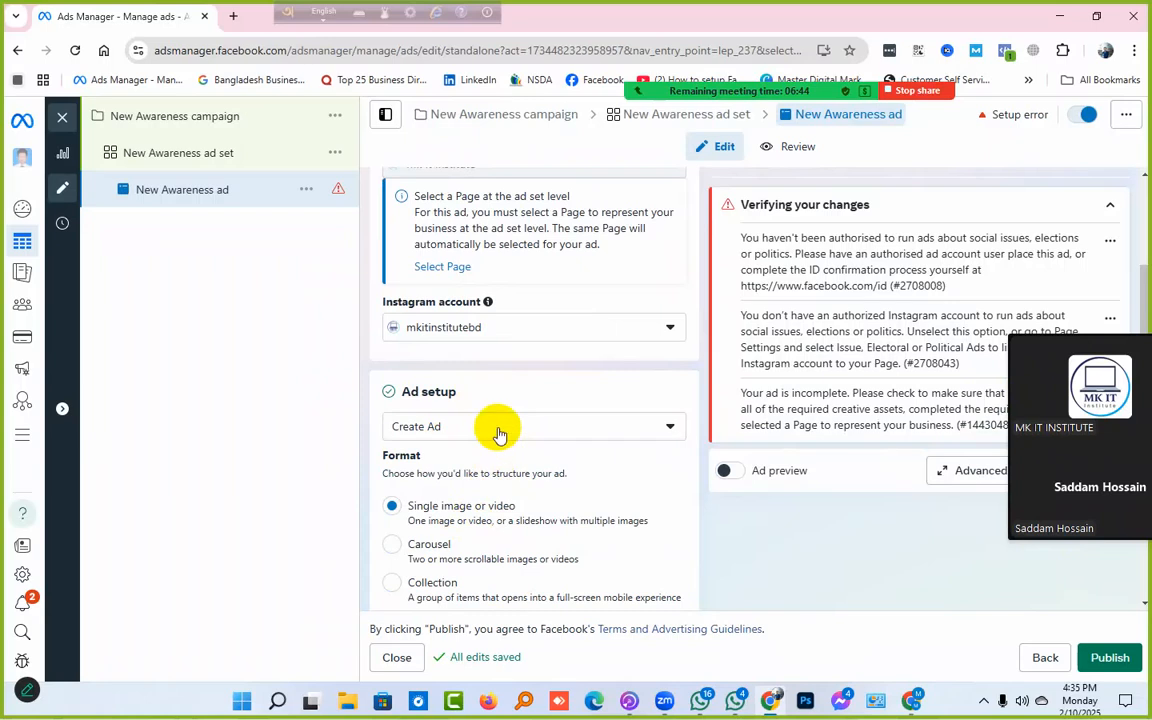
scroll(499, 432, down, 2)
click(483, 268)
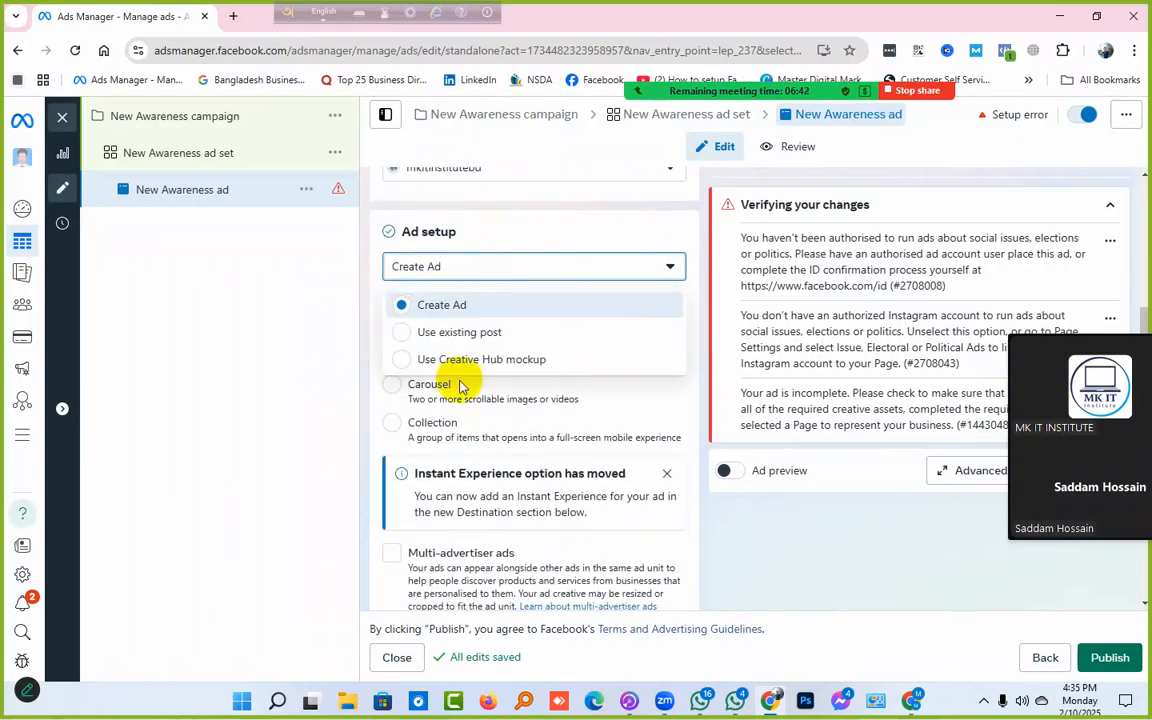
click(424, 362)
click(479, 274)
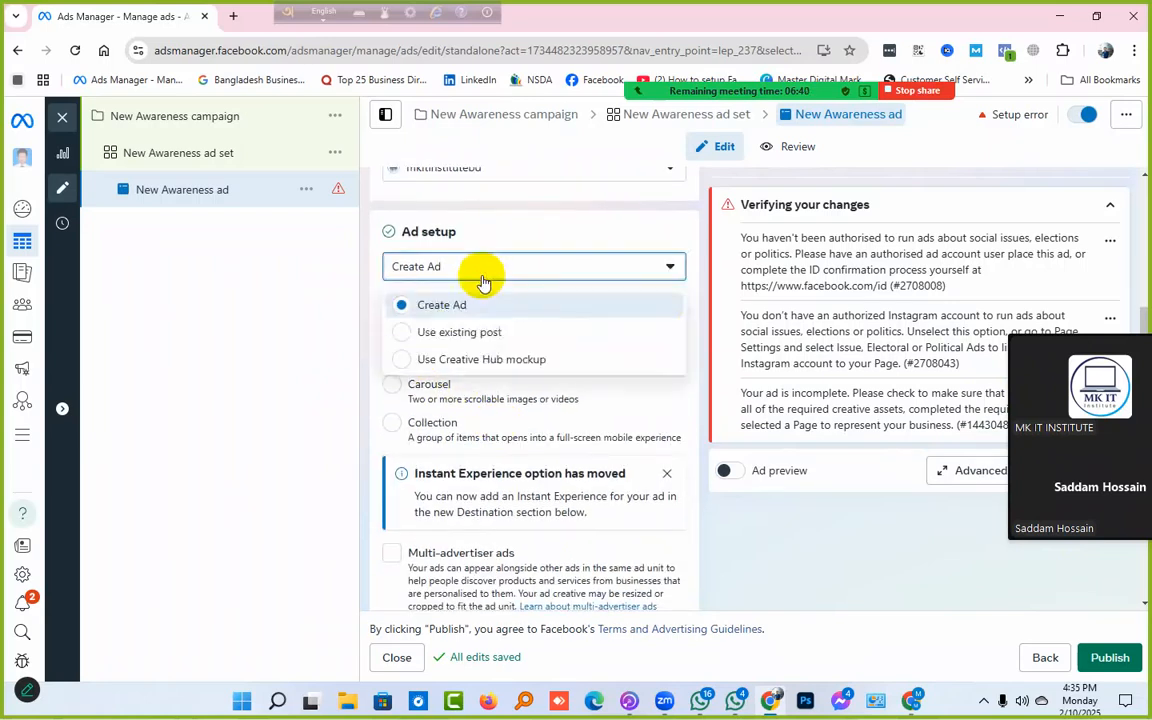
click(483, 360)
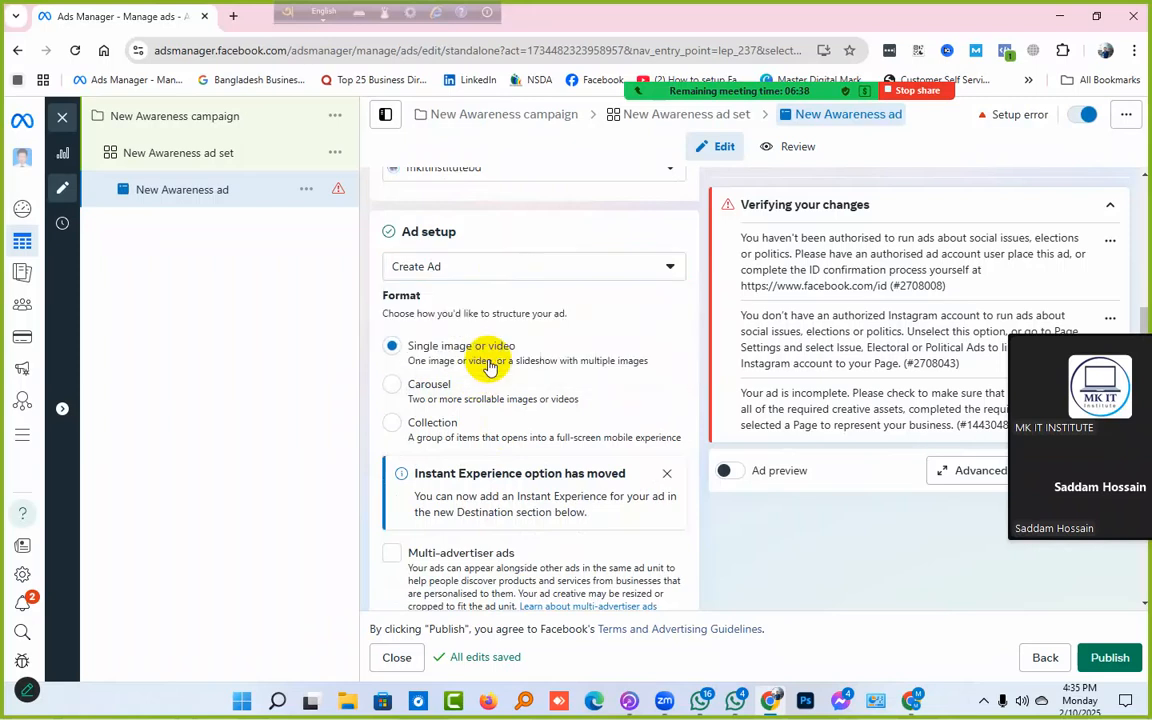
click(514, 276)
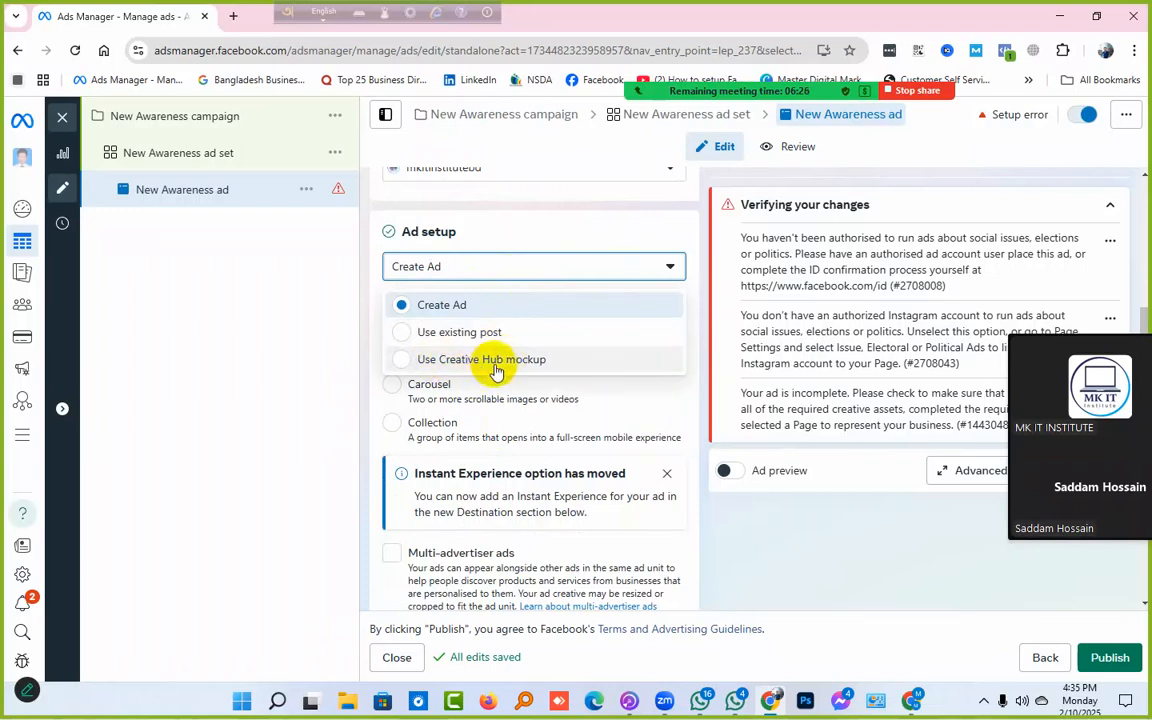
click(496, 369)
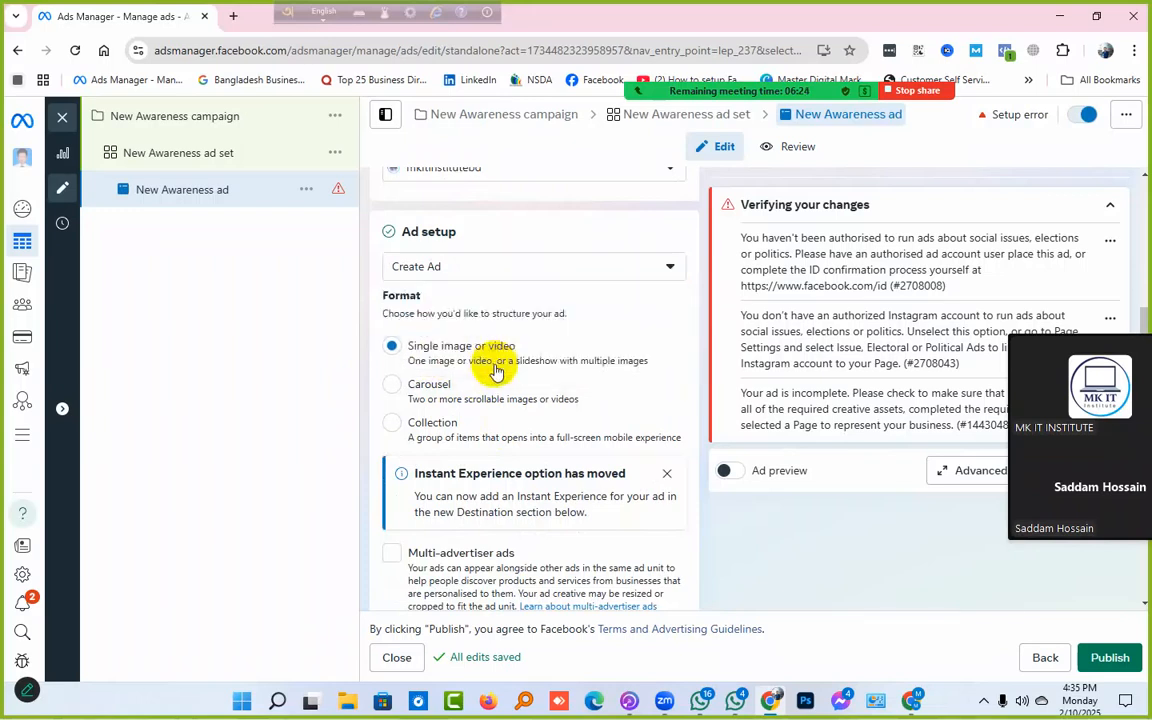
Step: Keep Create Ad as the ad setup and review the format, multi-advertiser and ad creative sections
click(520, 277)
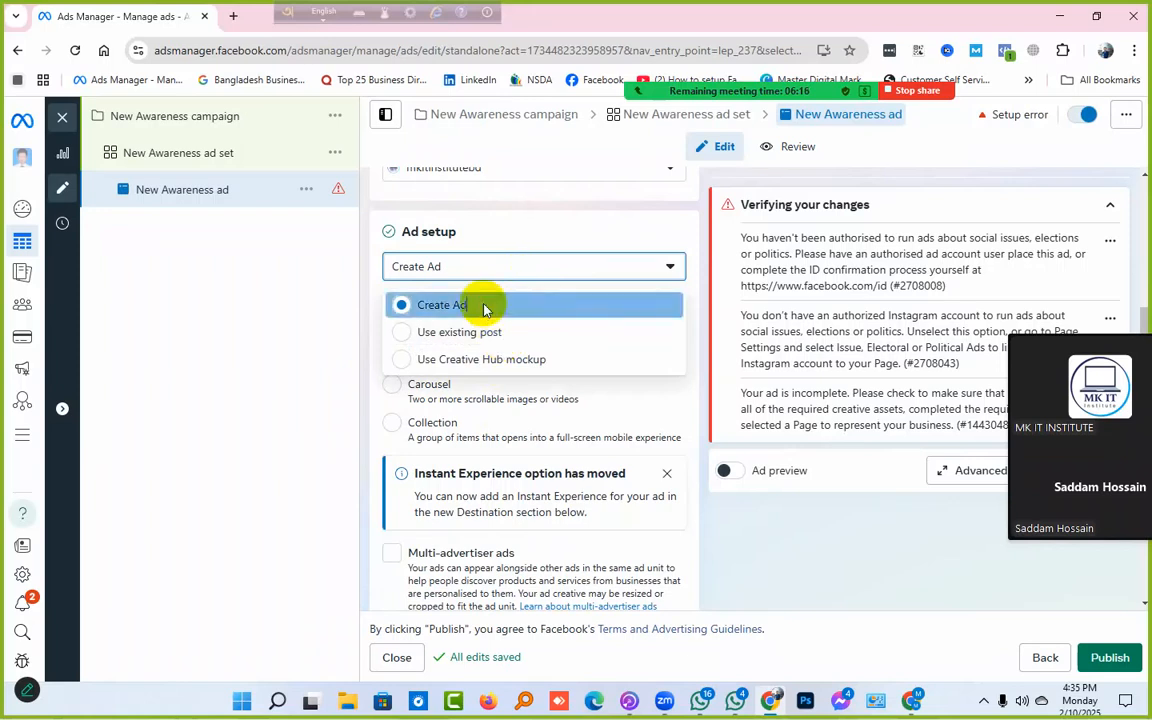
click(481, 304)
scroll(466, 480, down, 5)
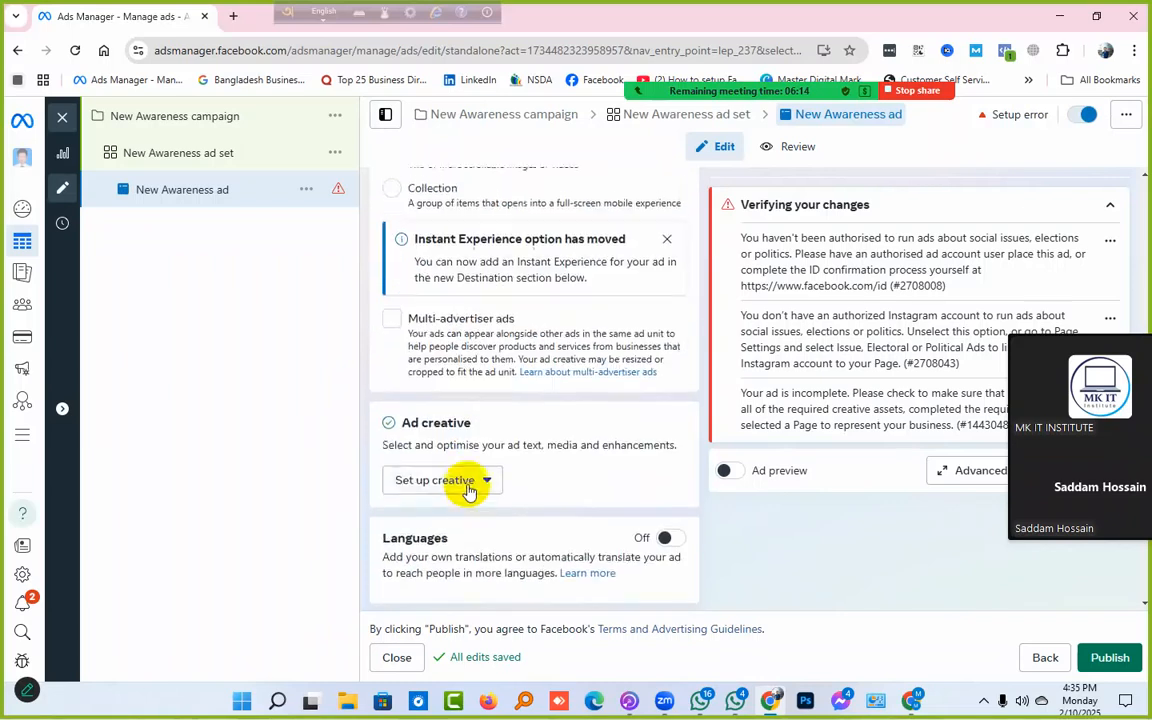
scroll(467, 483, up, 4)
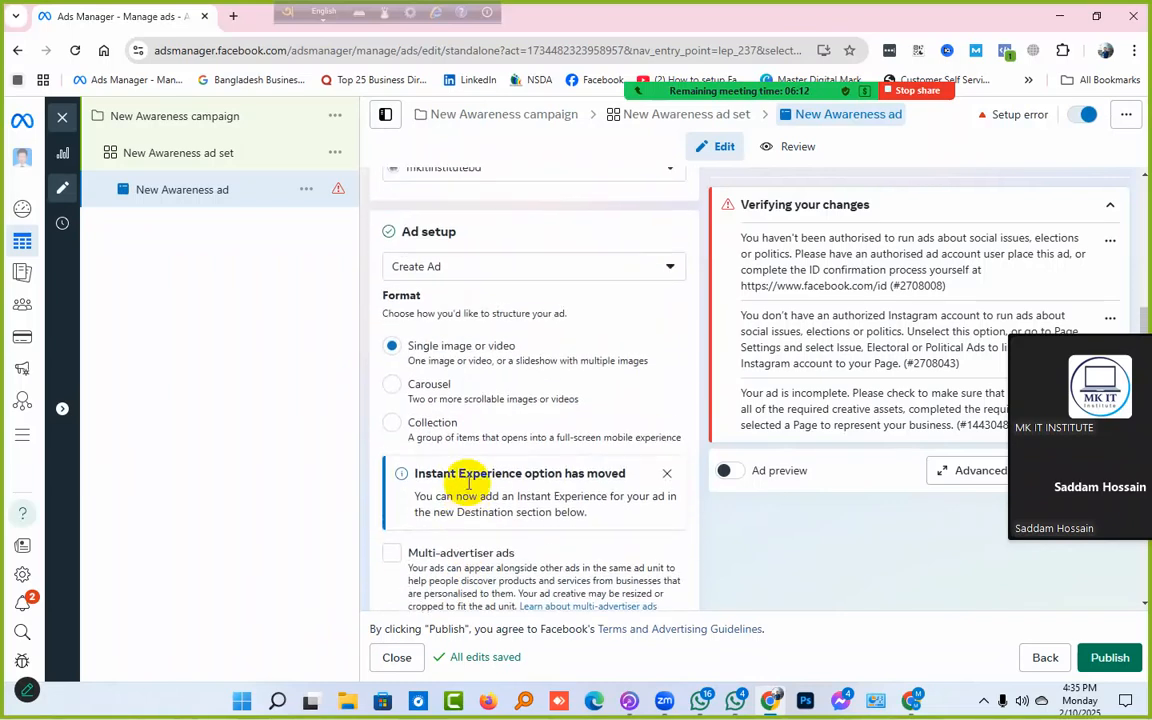
scroll(469, 474, up, 2)
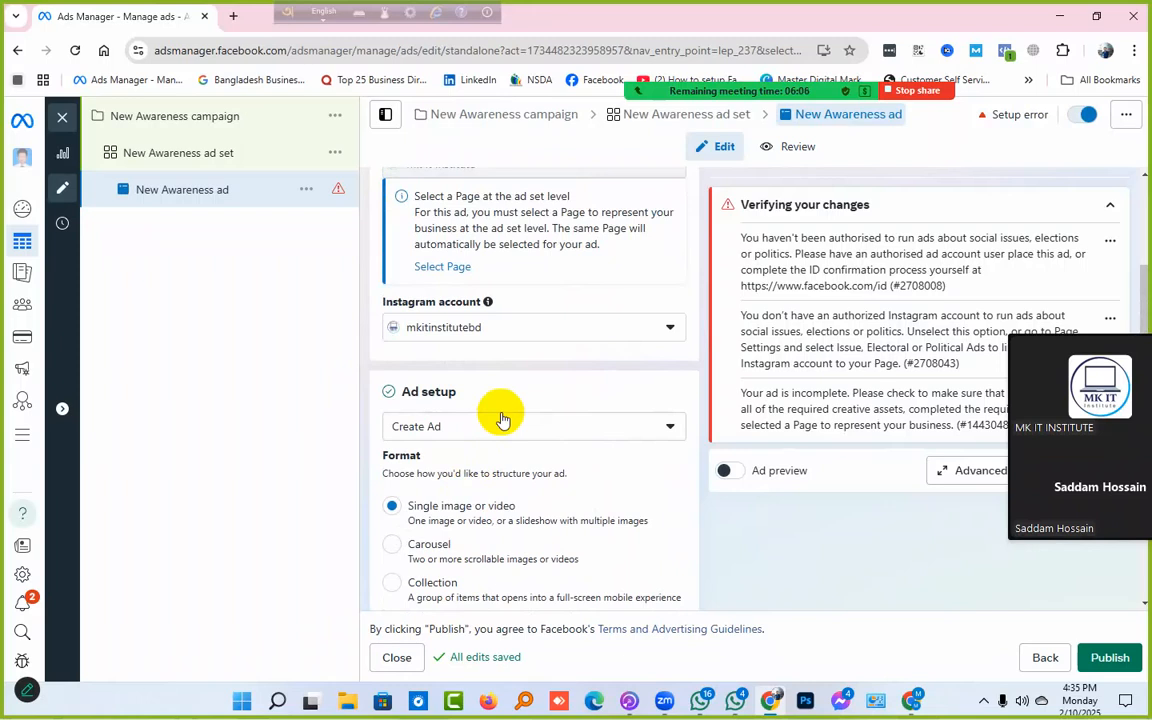
Step: Try the Use Creative Hub mockup option for the ad setup and dismiss the mockup selection
scroll(502, 418, down, 2)
click(497, 270)
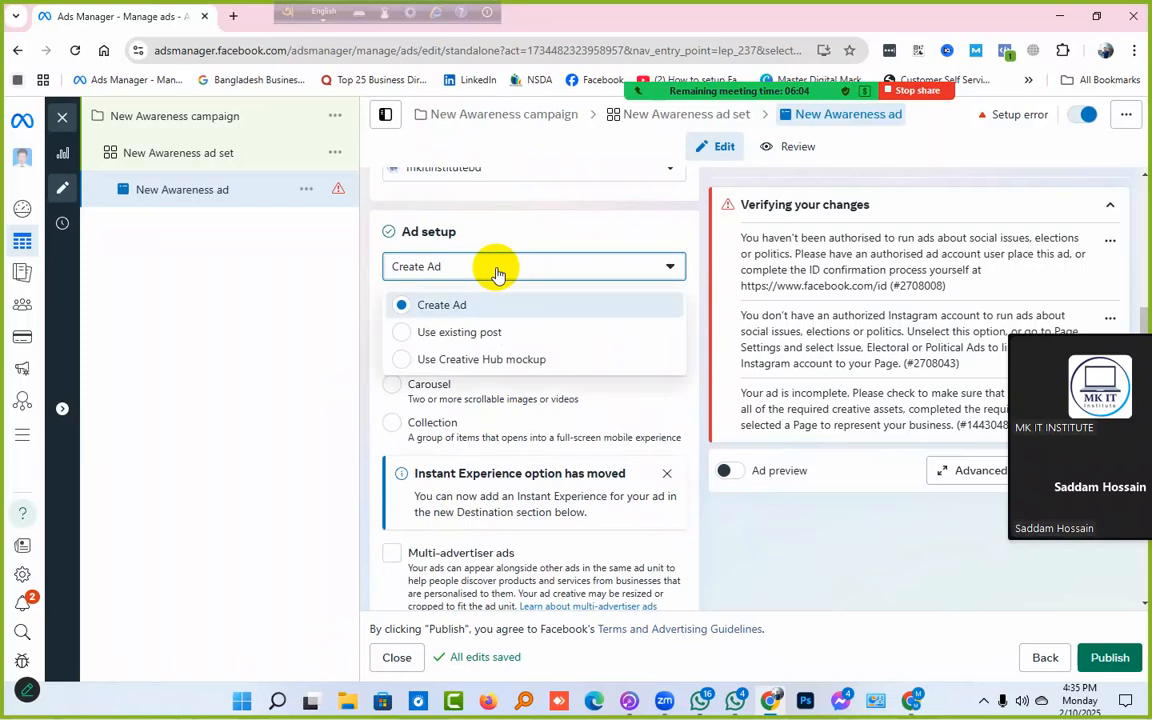
click(481, 359)
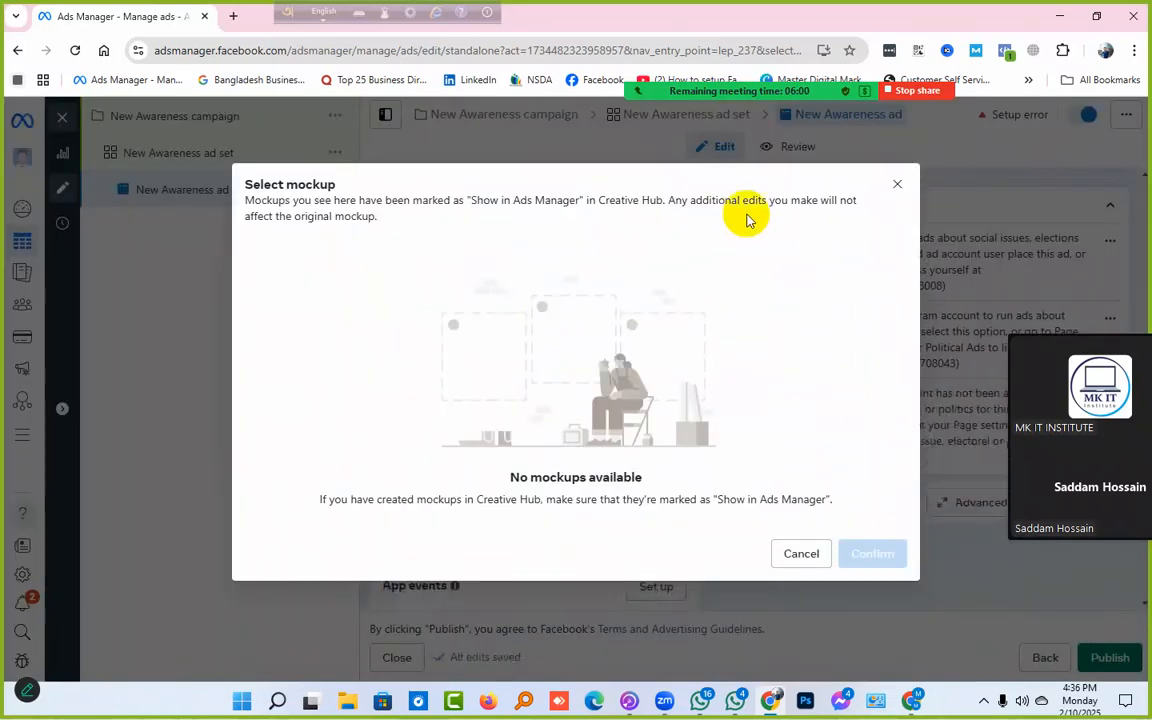
click(900, 190)
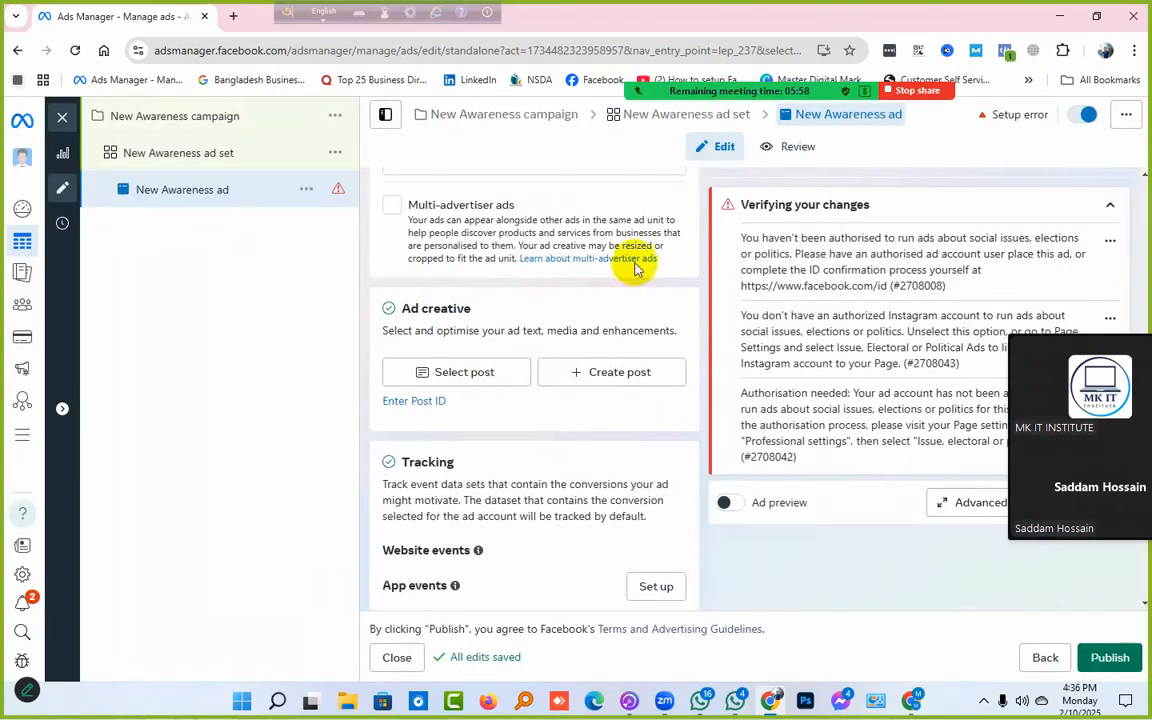
Step: Select Use existing post as the ad setup and highlight the Ad creative heading
scroll(489, 424, up, 4)
scroll(450, 470, down, 3)
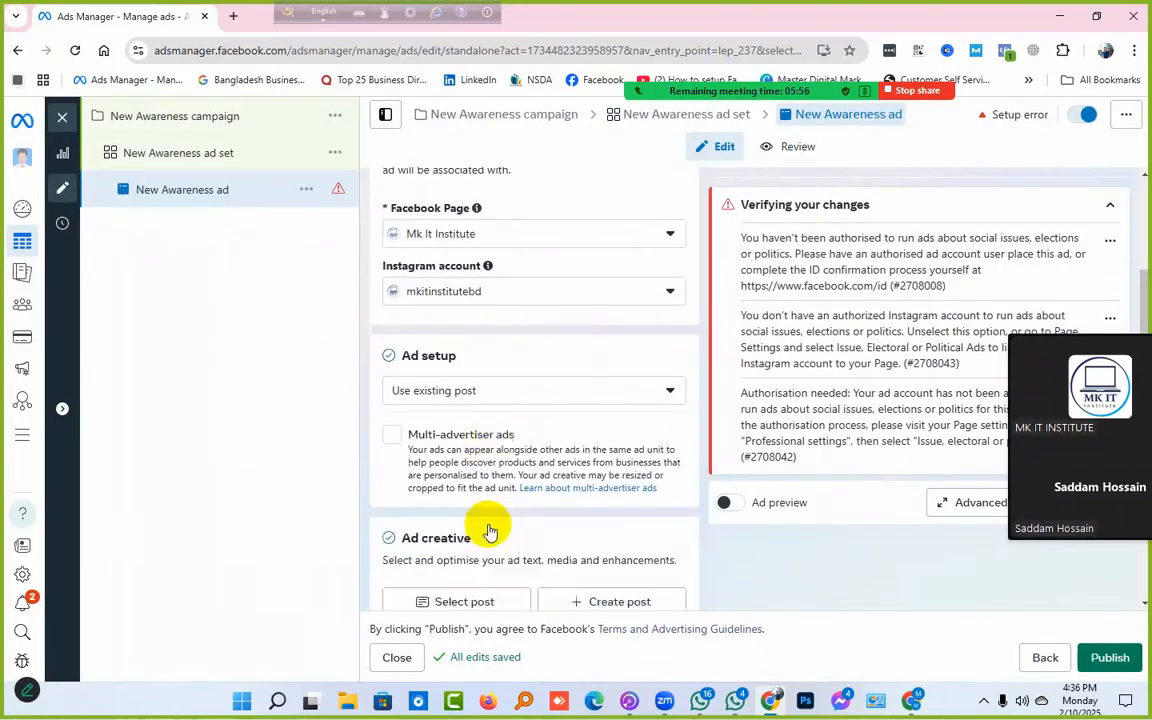
click(492, 252)
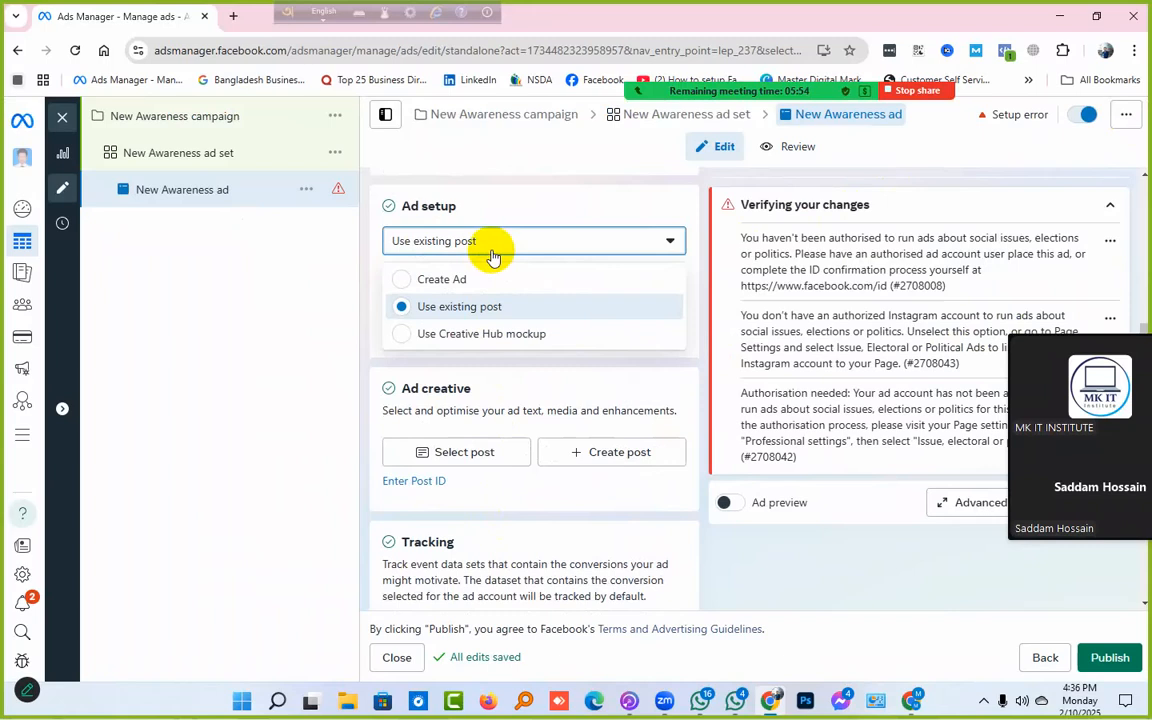
click(476, 306)
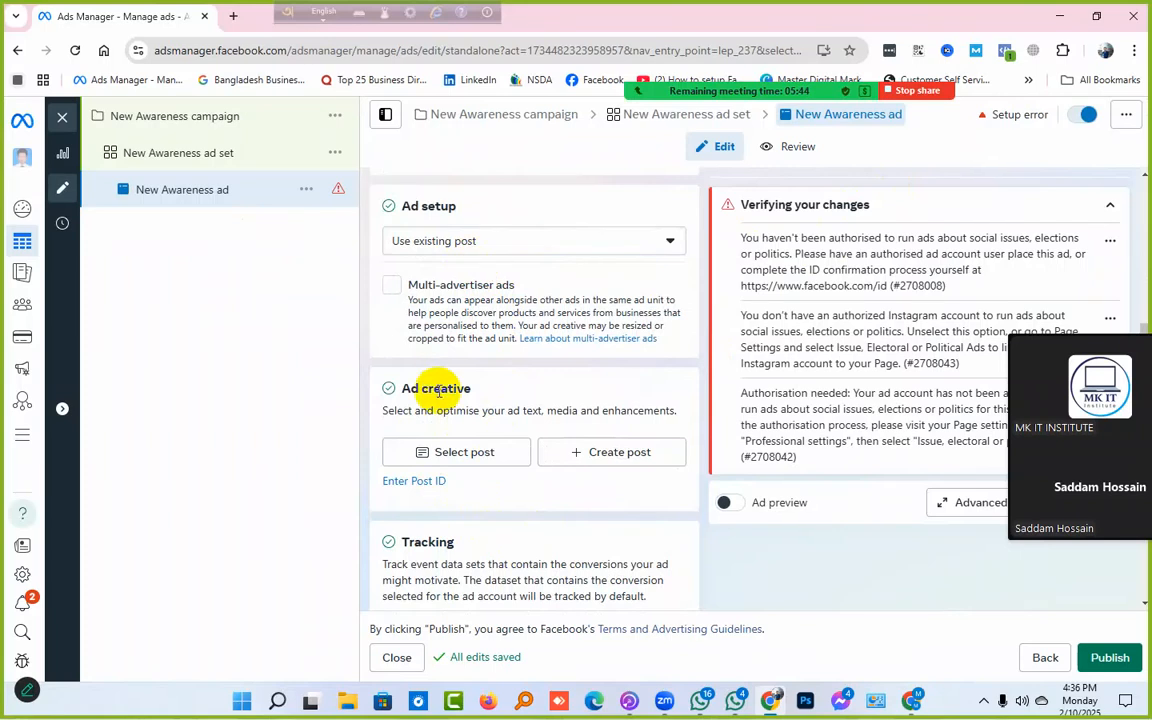
drag(404, 386, 496, 383)
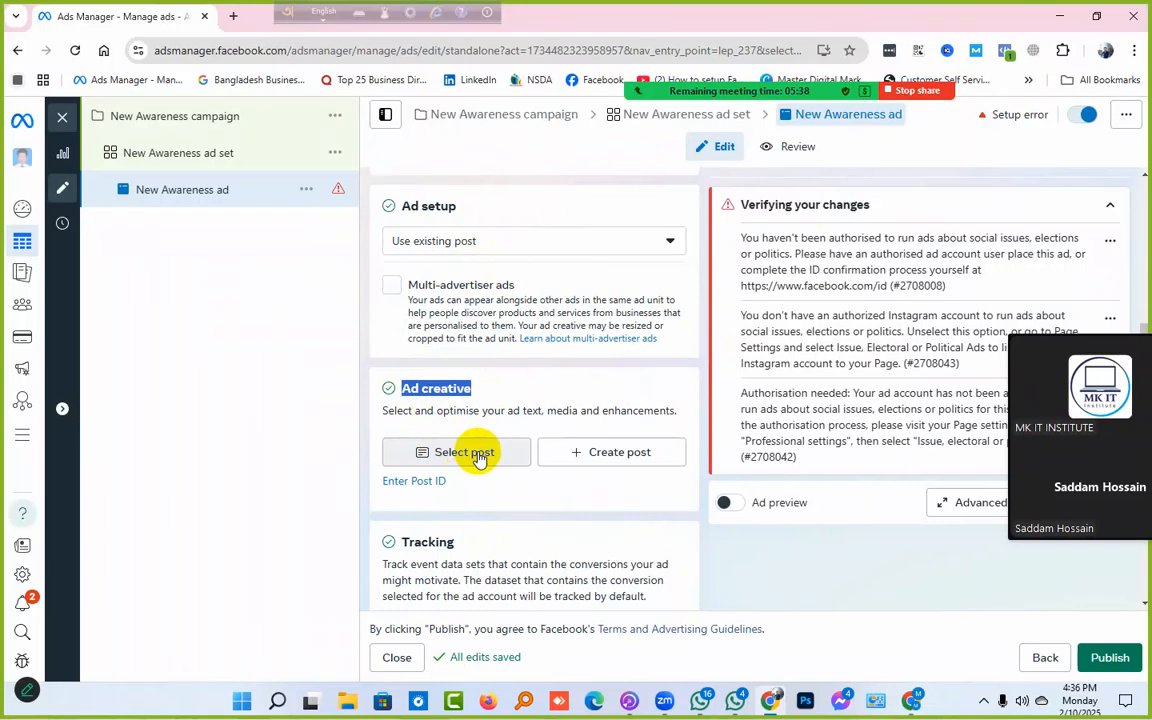
Step: Look at the post creation form and the list of existing Facebook posts, closing each without choosing anything
click(591, 461)
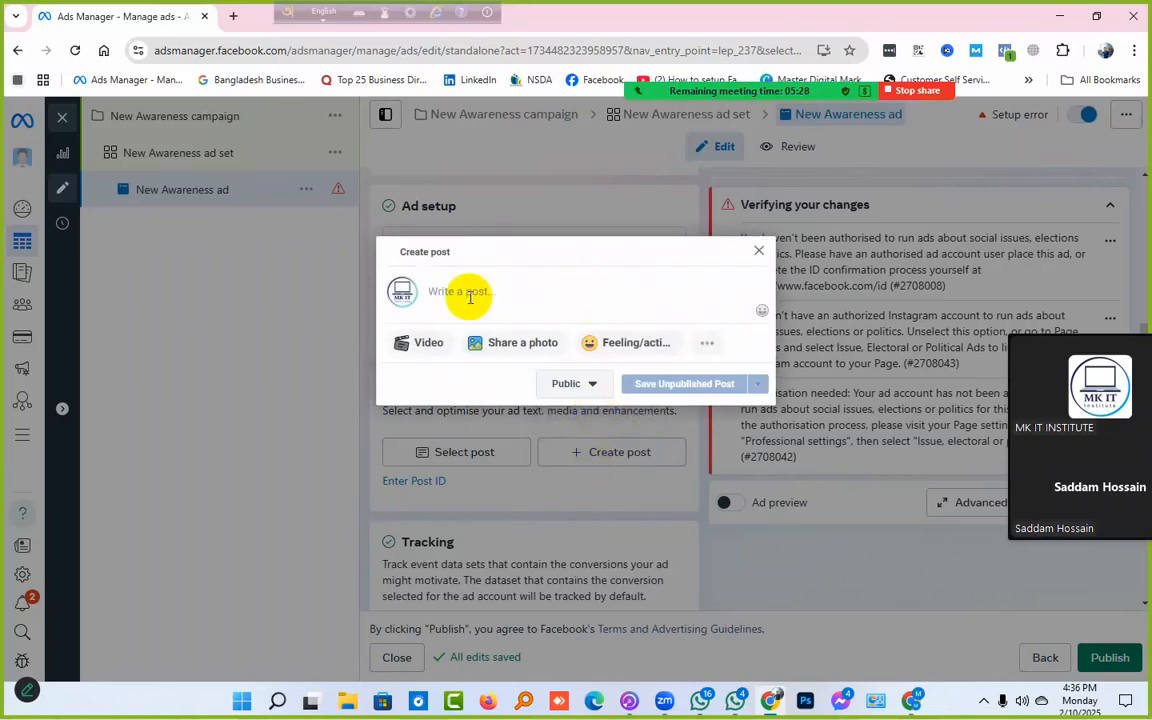
click(757, 250)
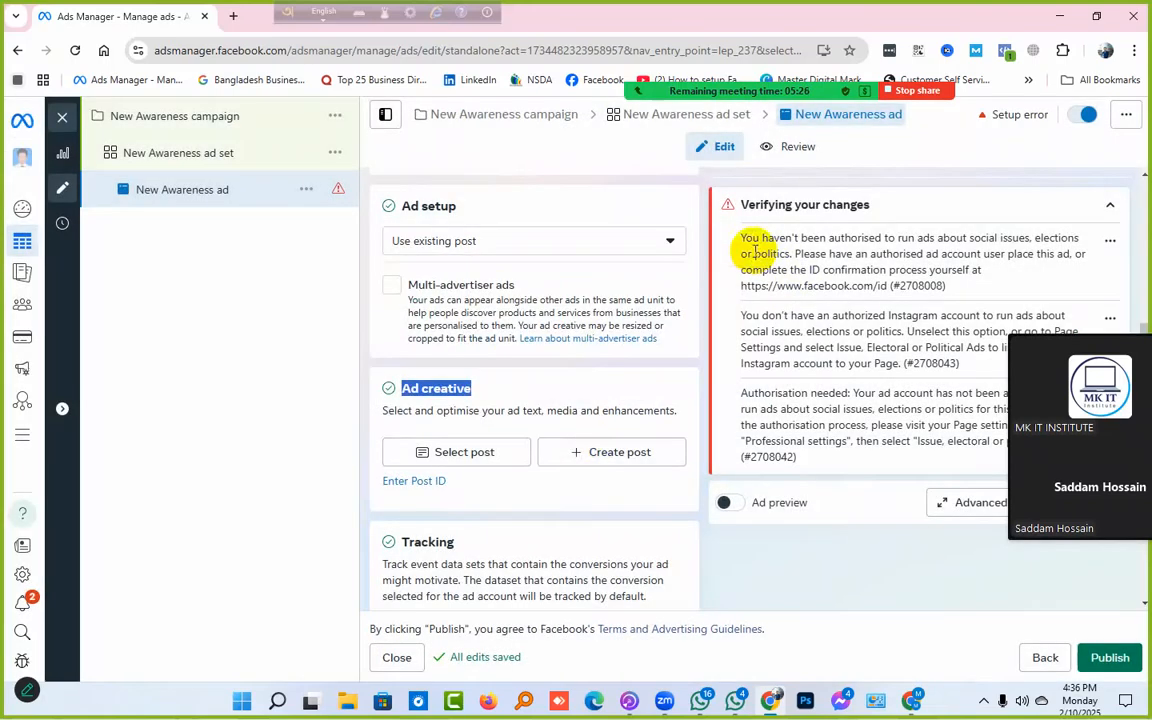
click(501, 458)
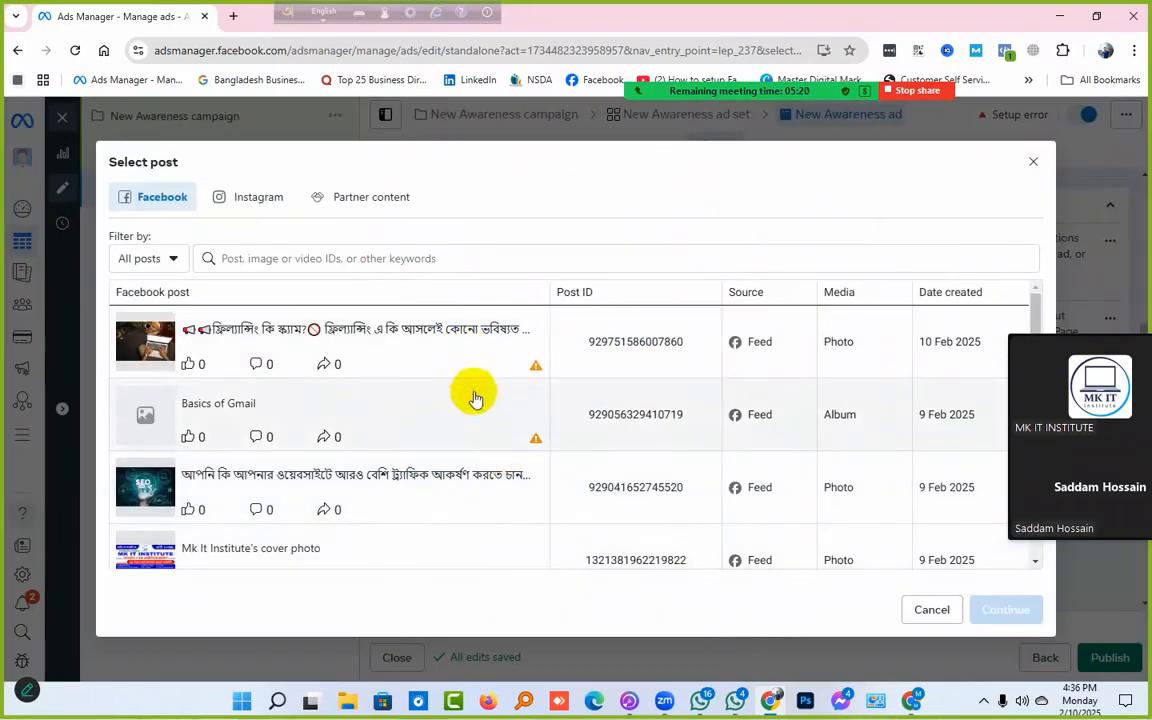
scroll(475, 395, down, 3)
scroll(470, 408, up, 3)
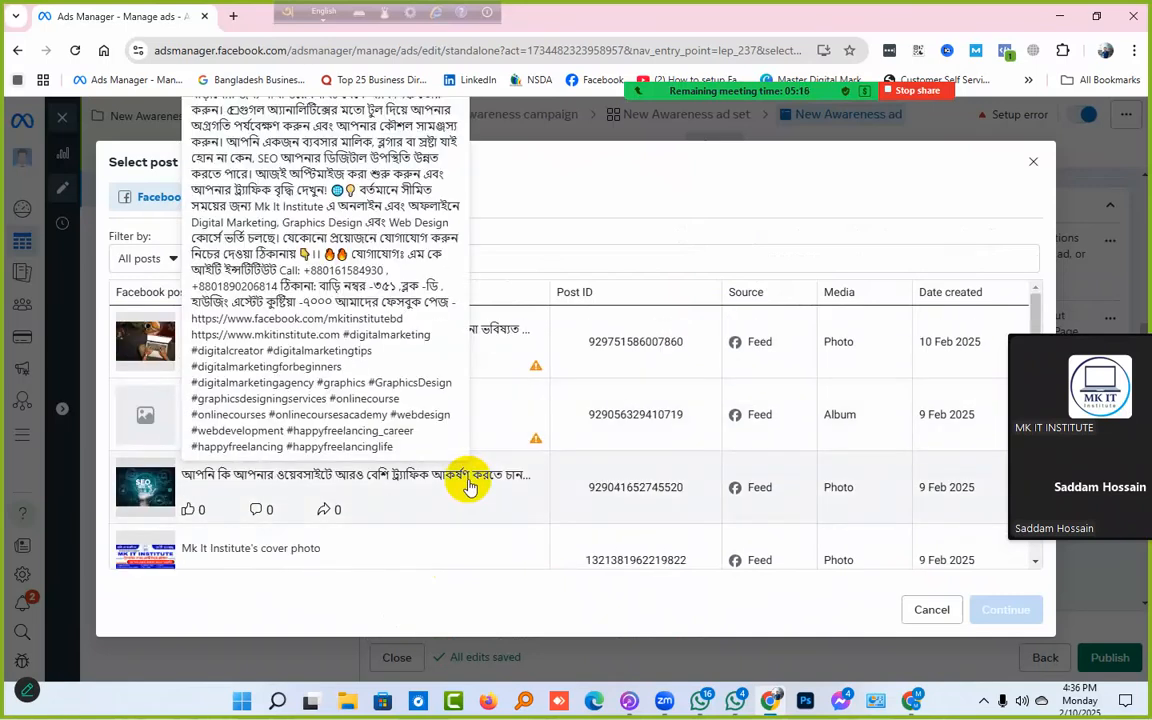
click(1030, 162)
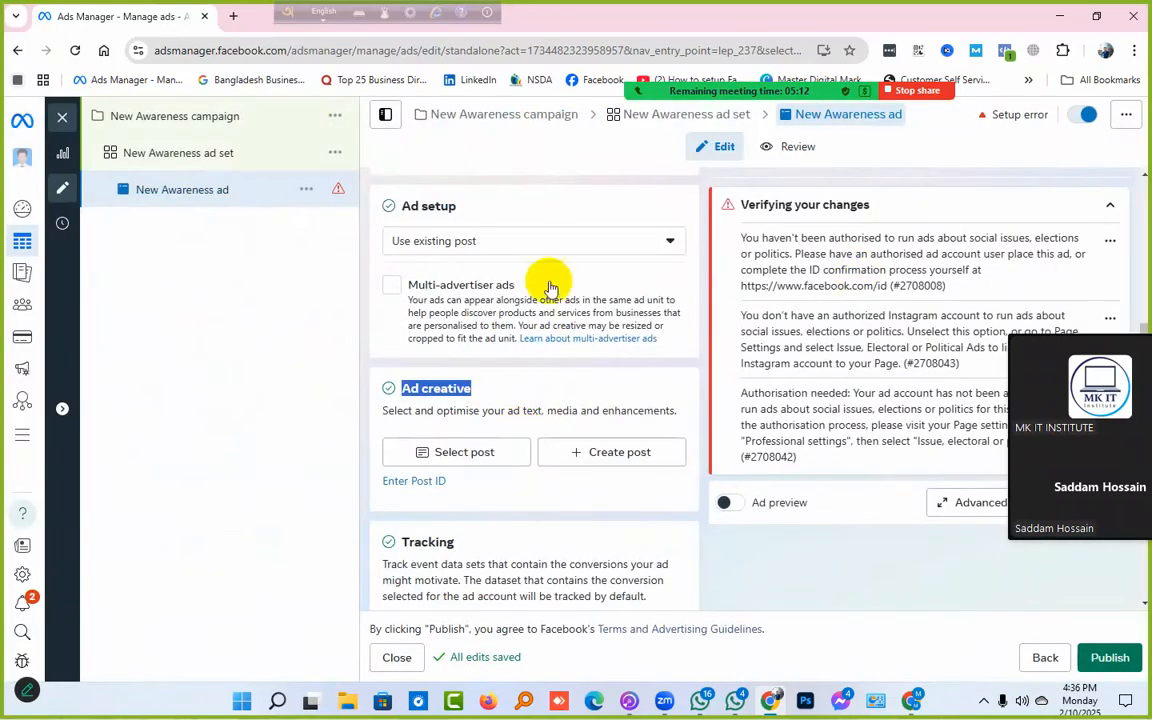
Step: Switch the ad setup back to Create Ad and choose the Carousel format
click(552, 248)
click(527, 283)
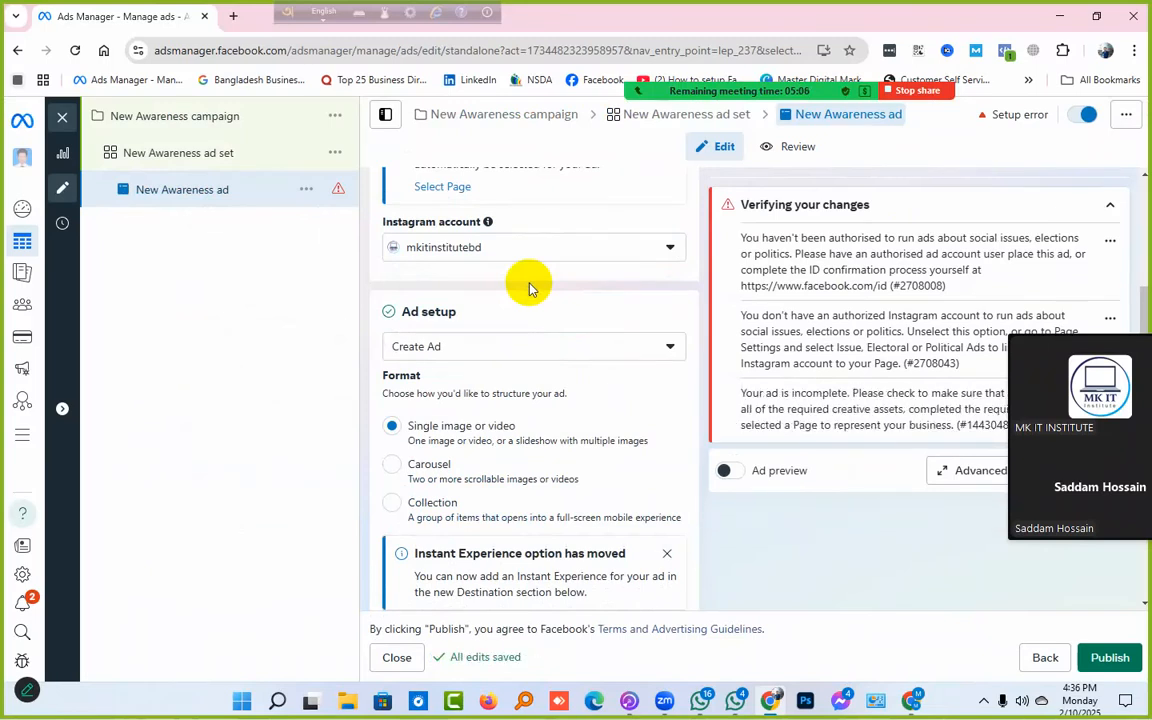
scroll(528, 285, down, 2)
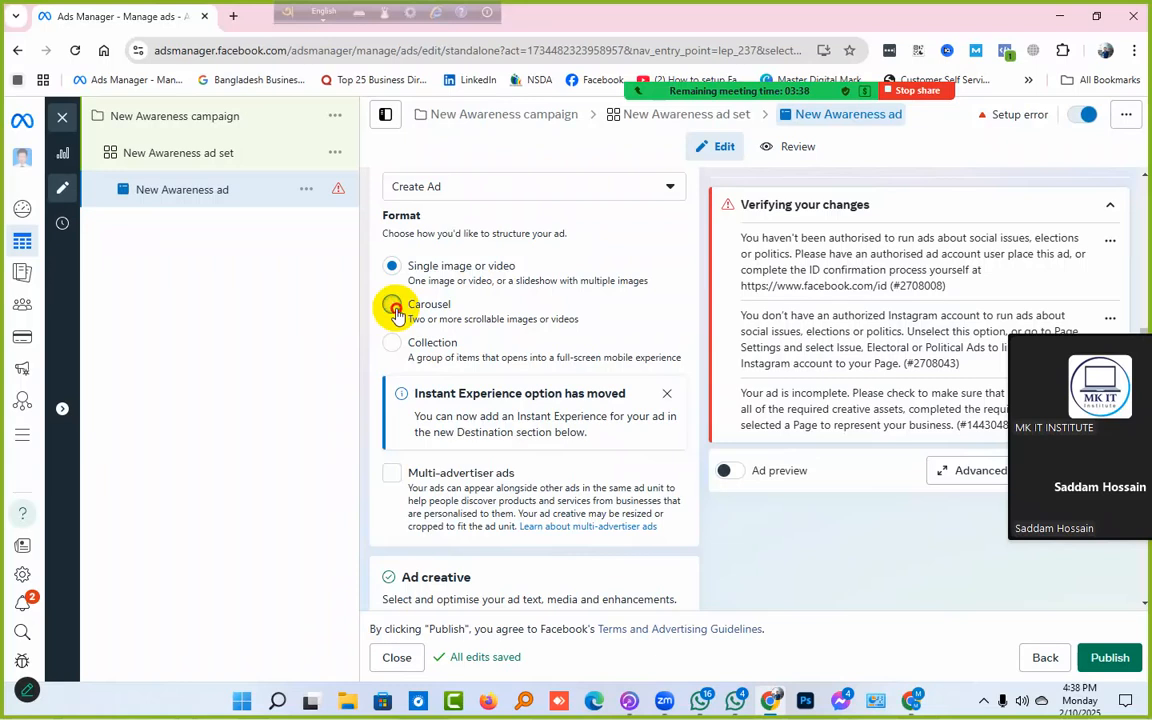
click(392, 305)
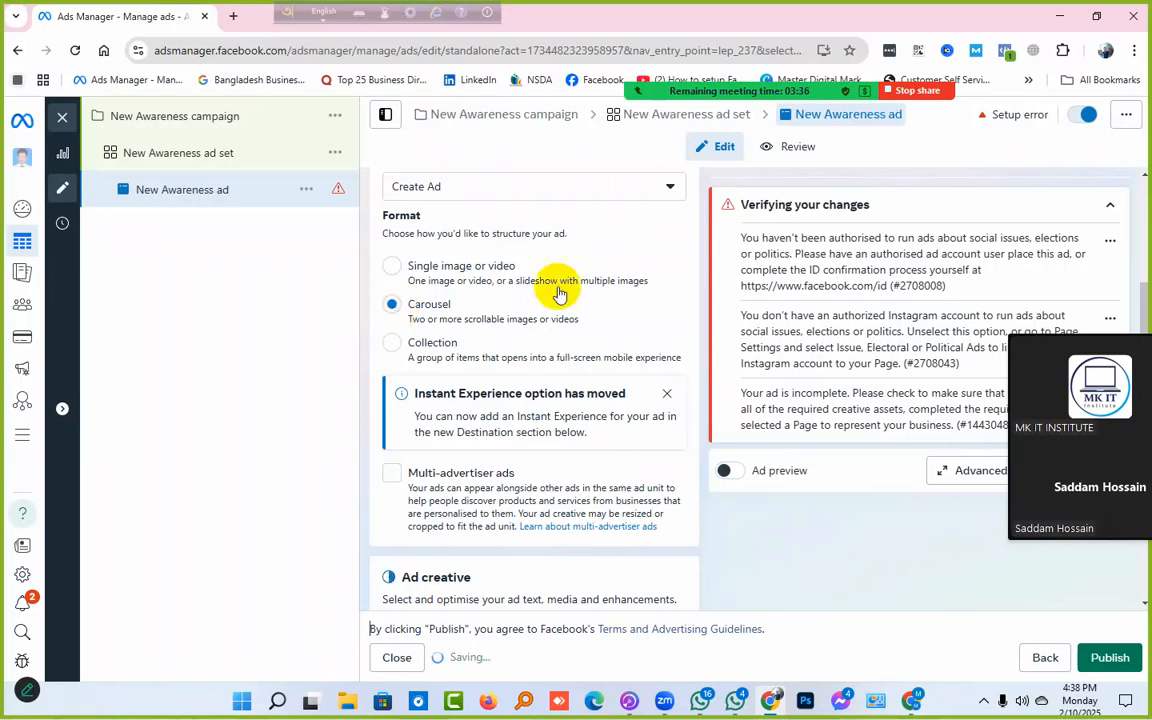
scroll(540, 298, down, 1)
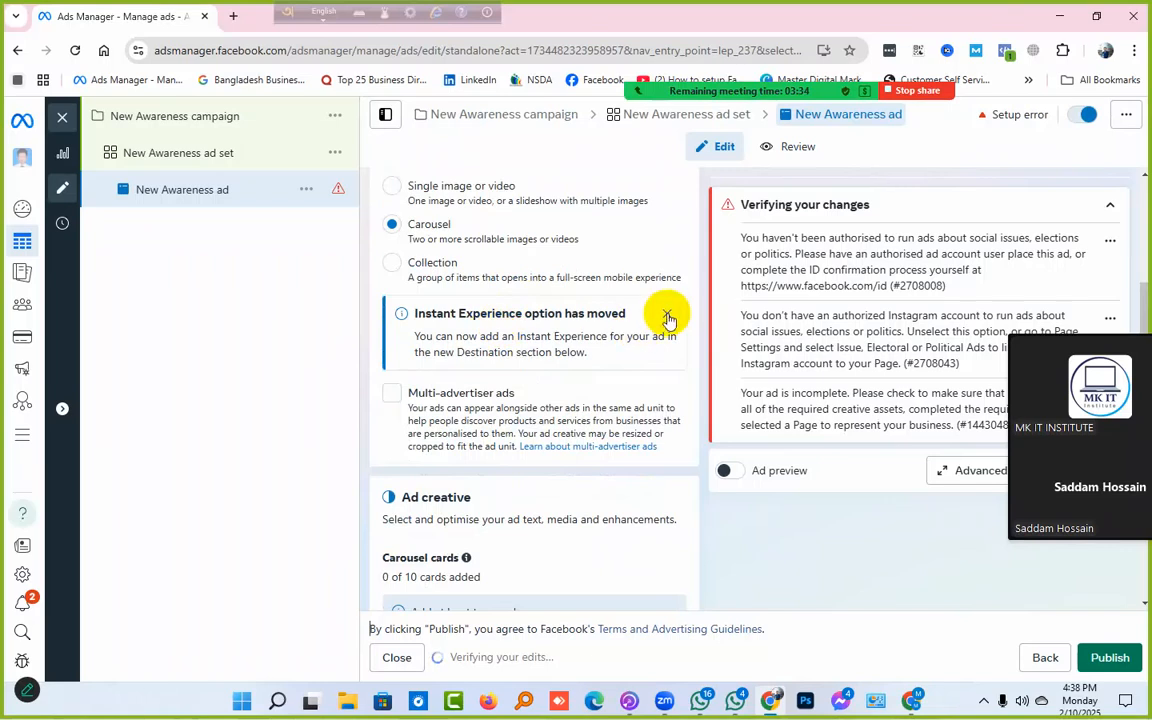
Step: Try the Collection format, review its creative fields and return the ad to Carousel
click(392, 264)
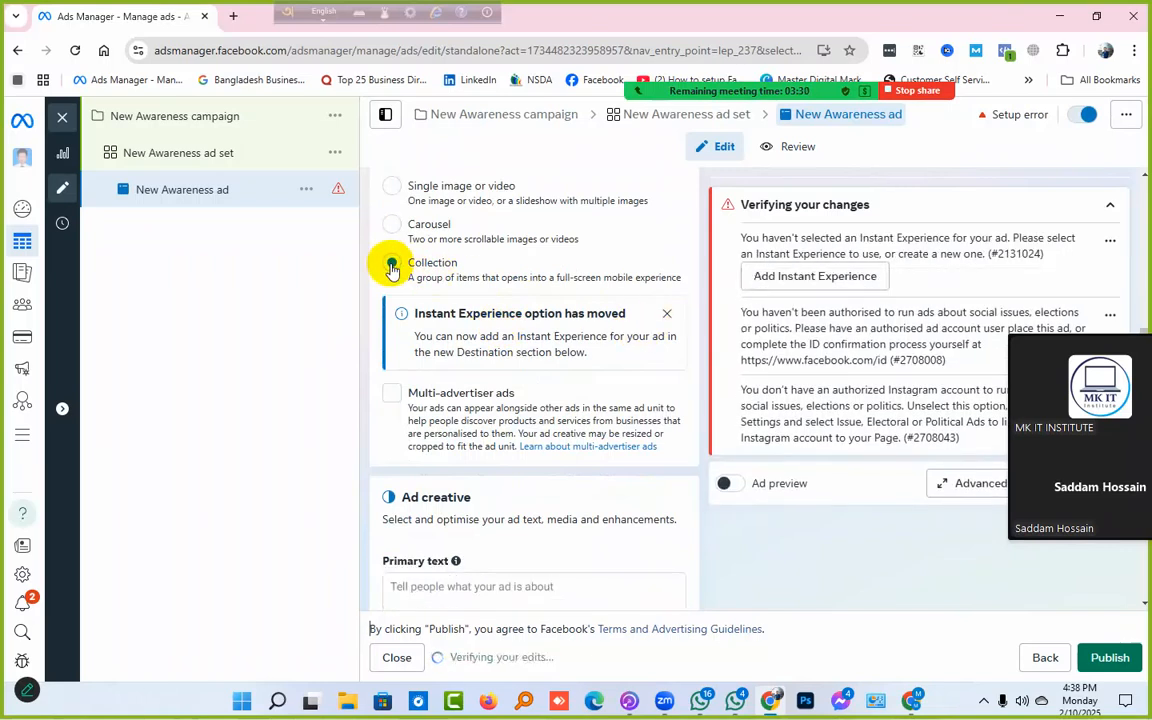
scroll(392, 265, down, 5)
scroll(390, 265, up, 6)
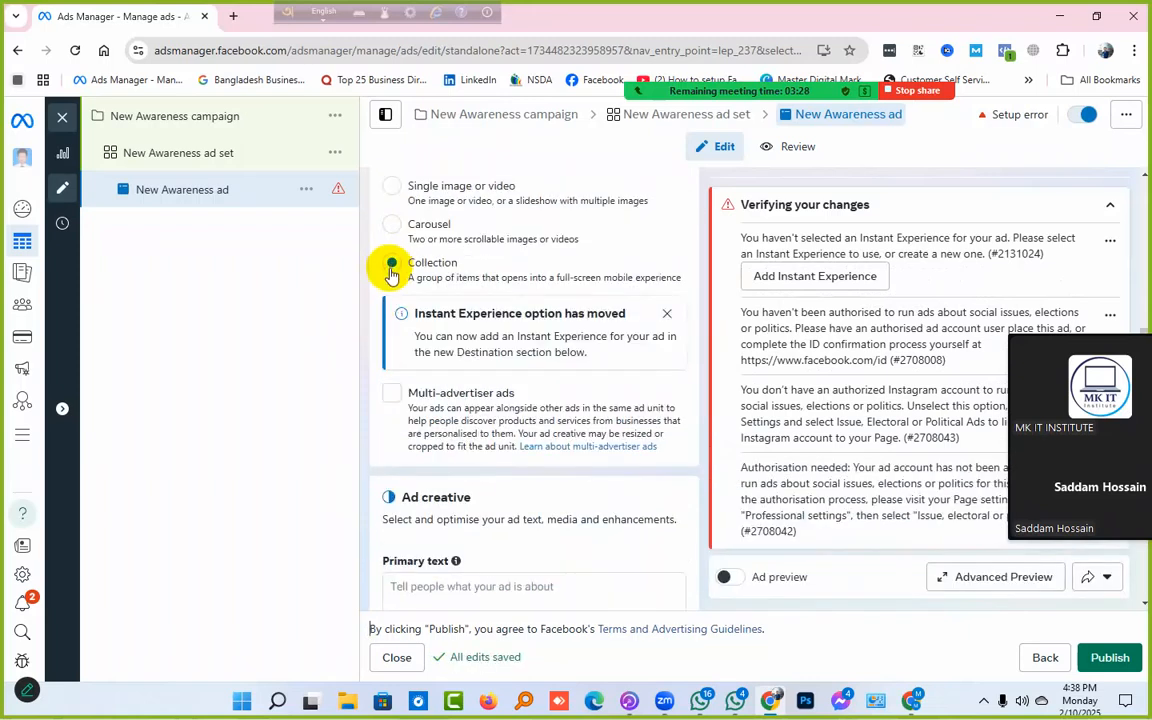
click(391, 305)
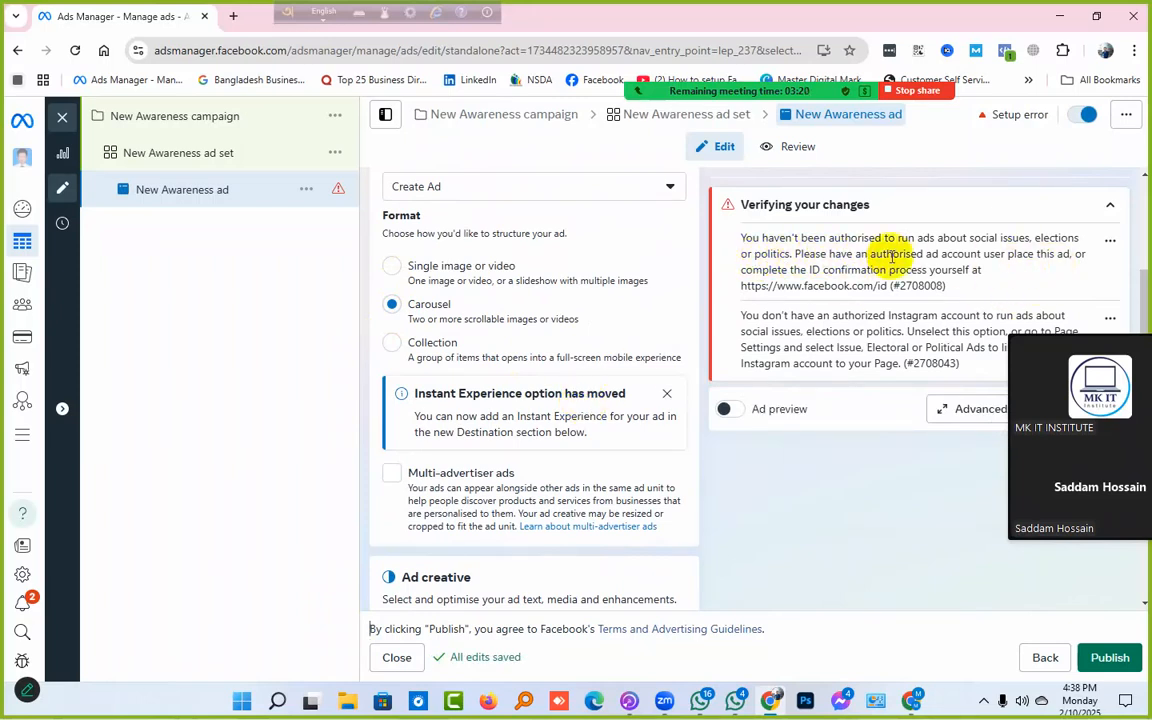
Step: Revisit the New Awareness campaign and examine its special ad category choices without declaring one
click(194, 116)
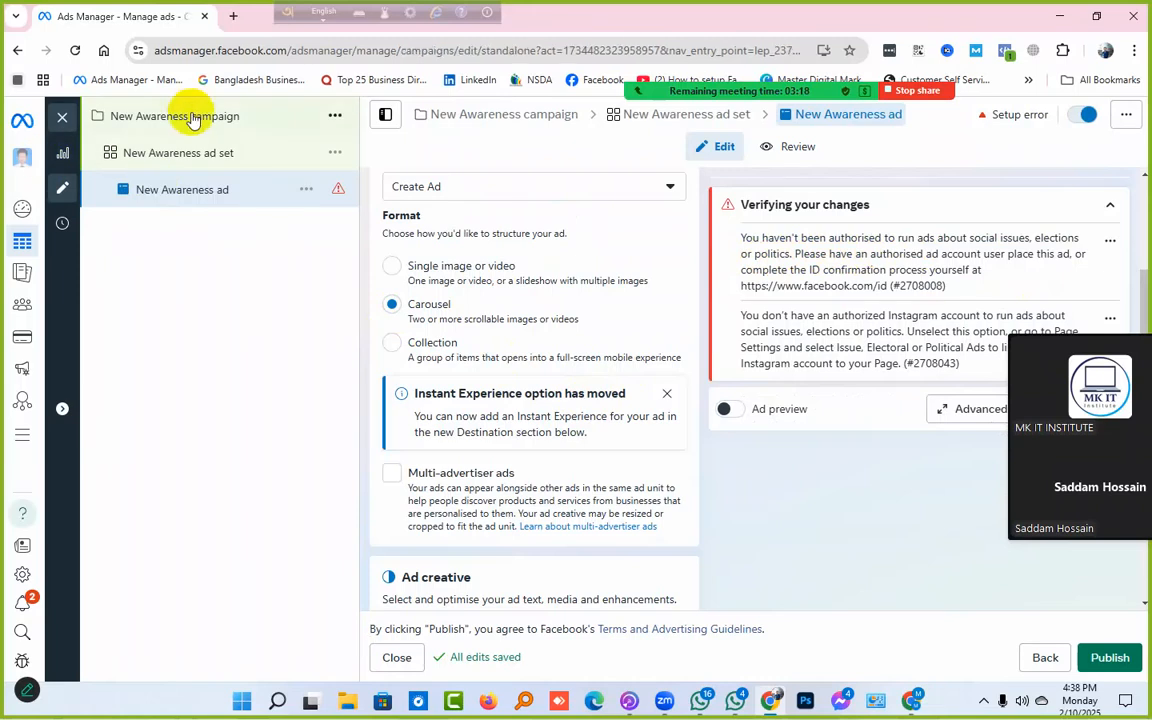
scroll(489, 291, down, 3)
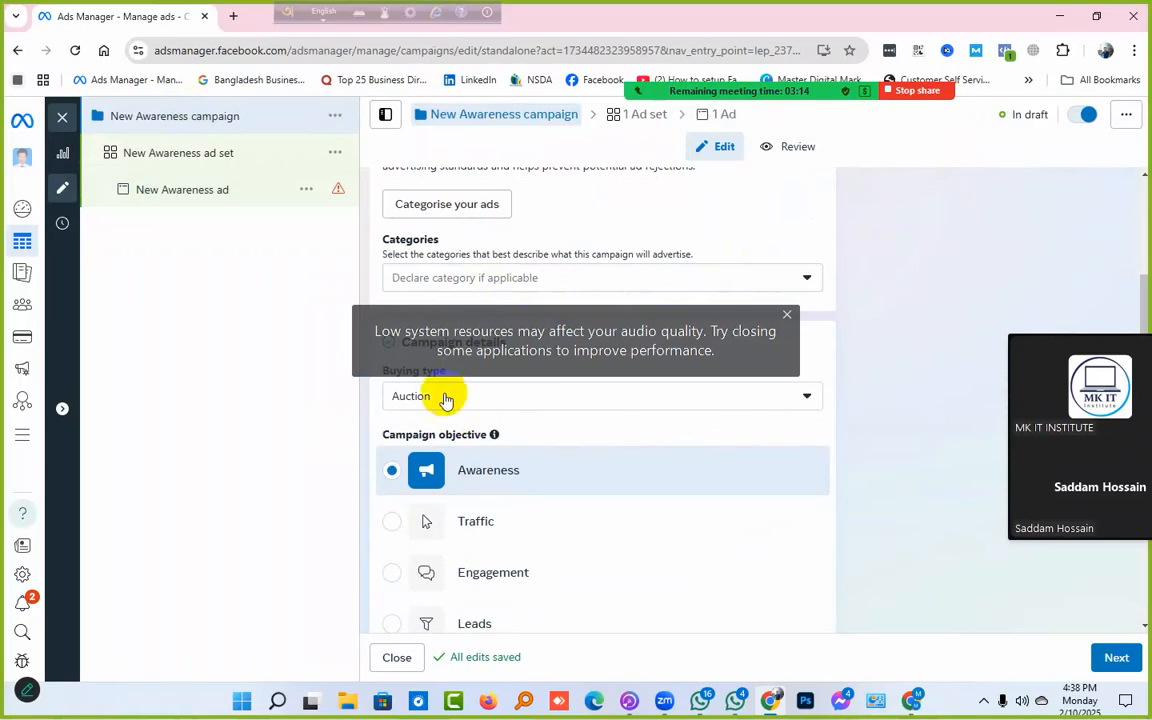
click(481, 285)
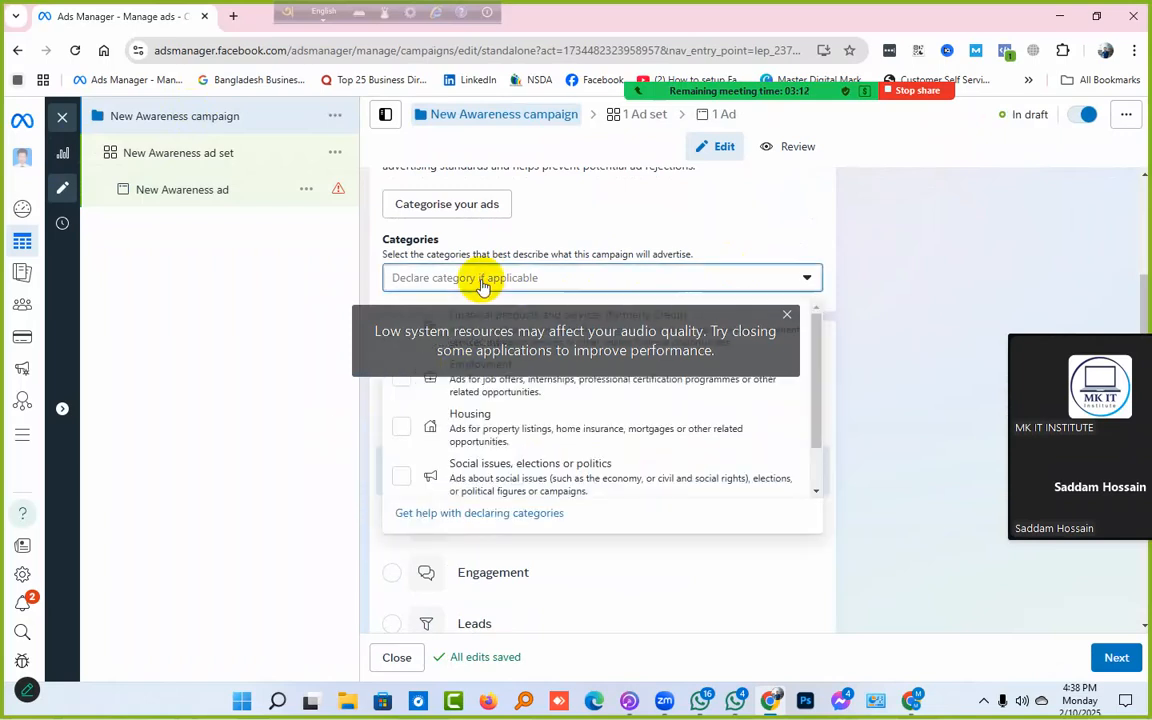
click(481, 285)
click(481, 285)
click(481, 285)
Step: Return to the New Awareness ad and move the floating meeting video panel clear of the ad preview controls
click(147, 189)
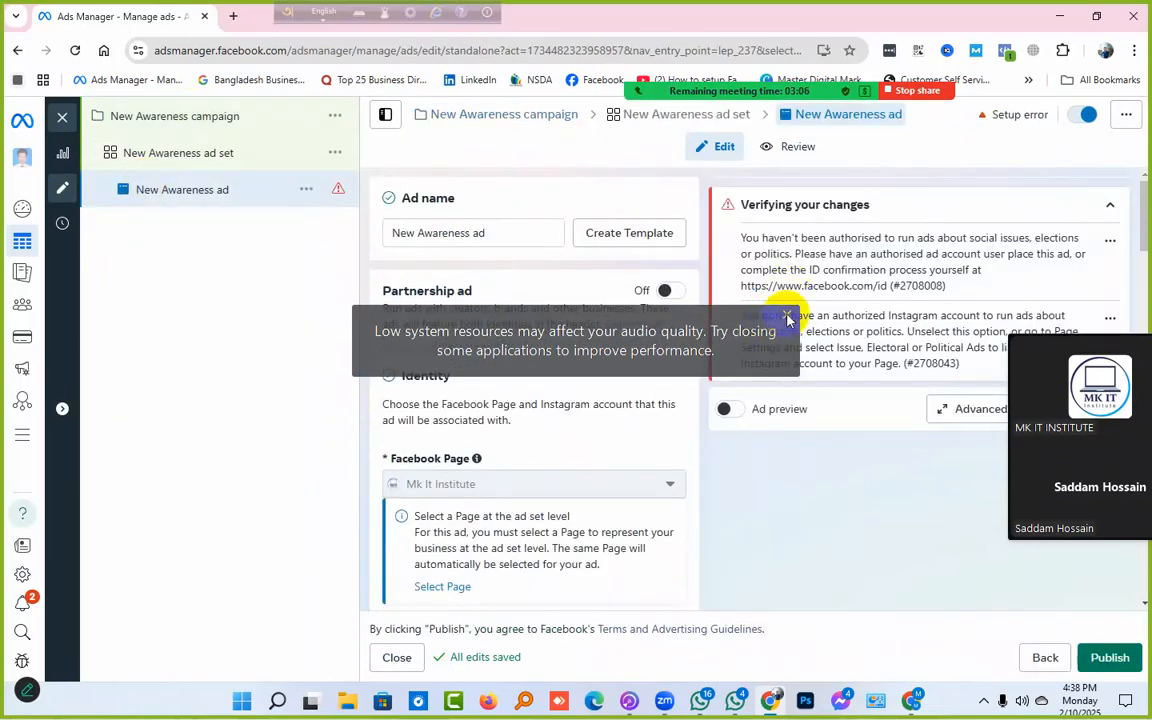
drag(1131, 329, 969, 689)
scroll(660, 345, down, 3)
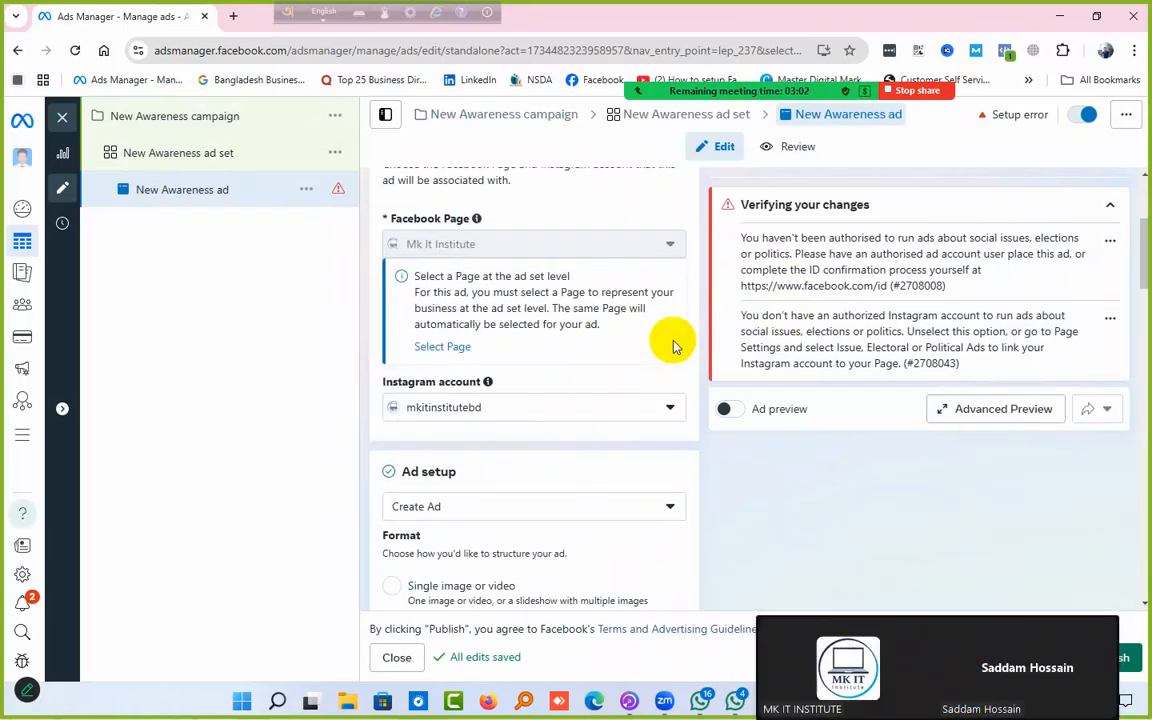
Step: Open the image selection for adding image cards to the carousel in the ad creative section
scroll(674, 342, up, 3)
scroll(674, 342, down, 4)
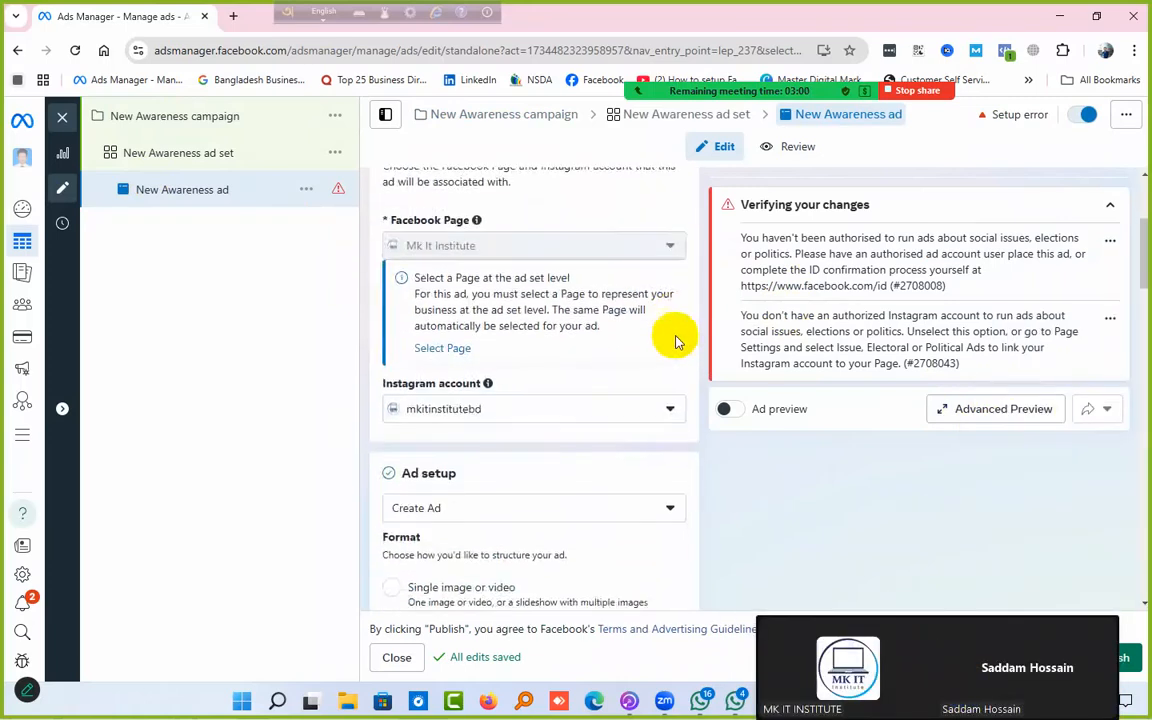
scroll(675, 342, down, 3)
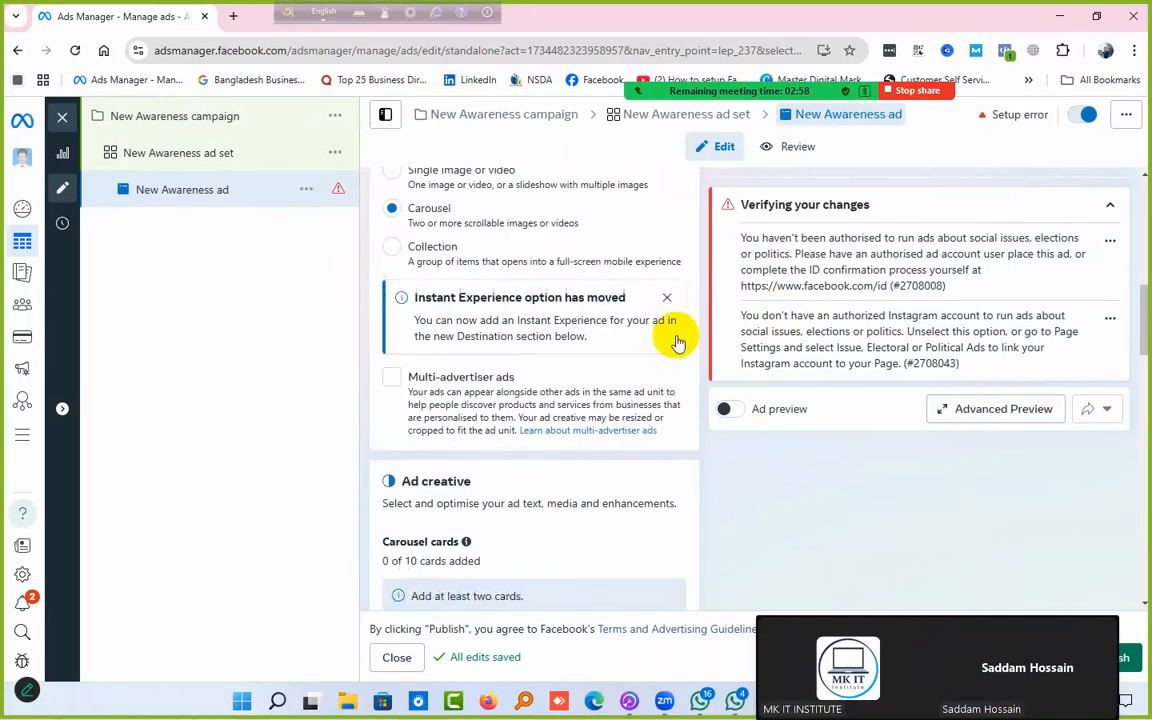
scroll(566, 282, down, 3)
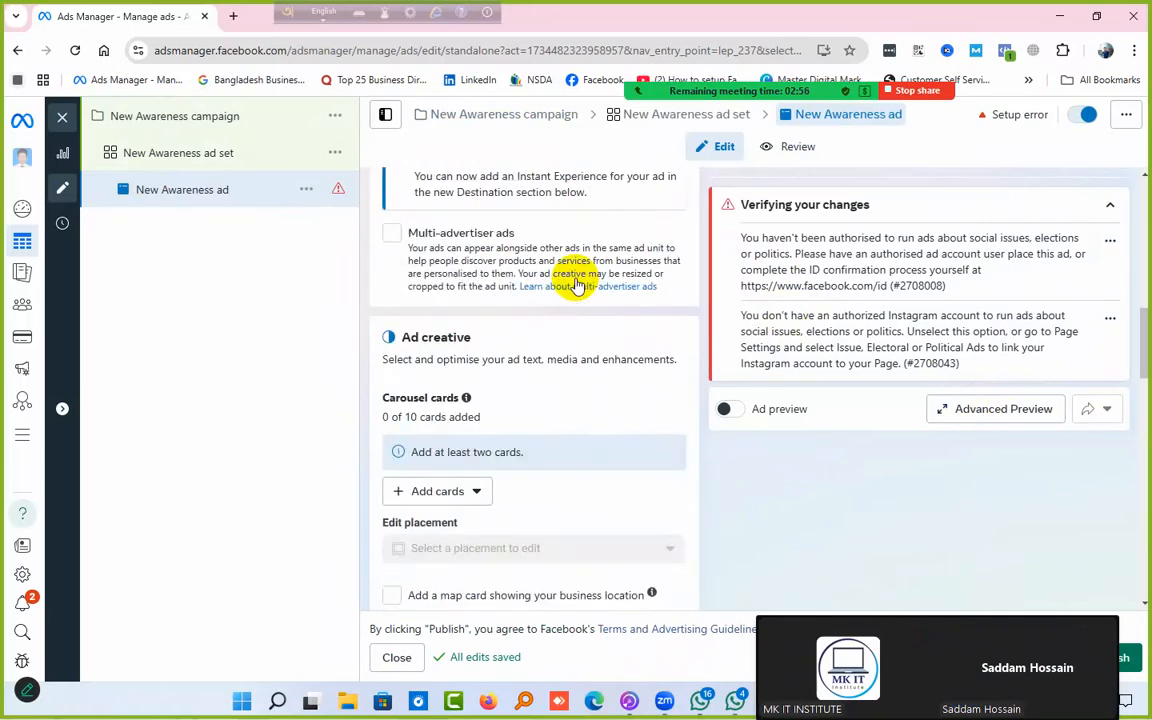
scroll(515, 380, down, 1)
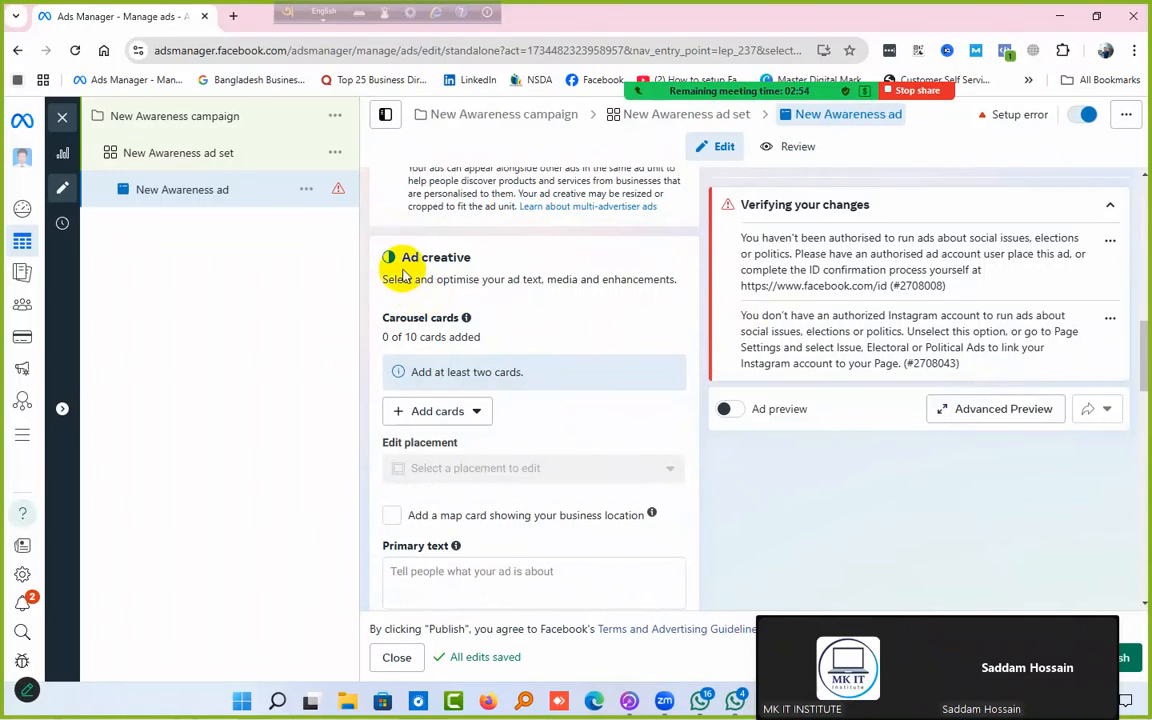
drag(403, 258, 481, 264)
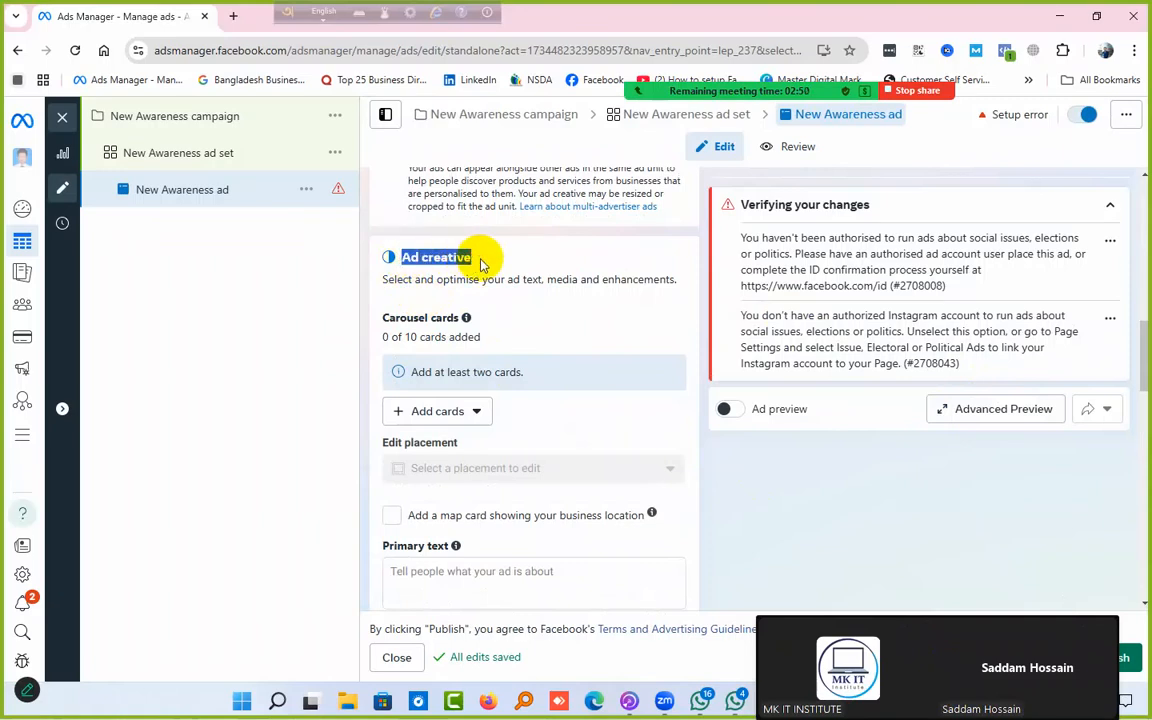
click(467, 418)
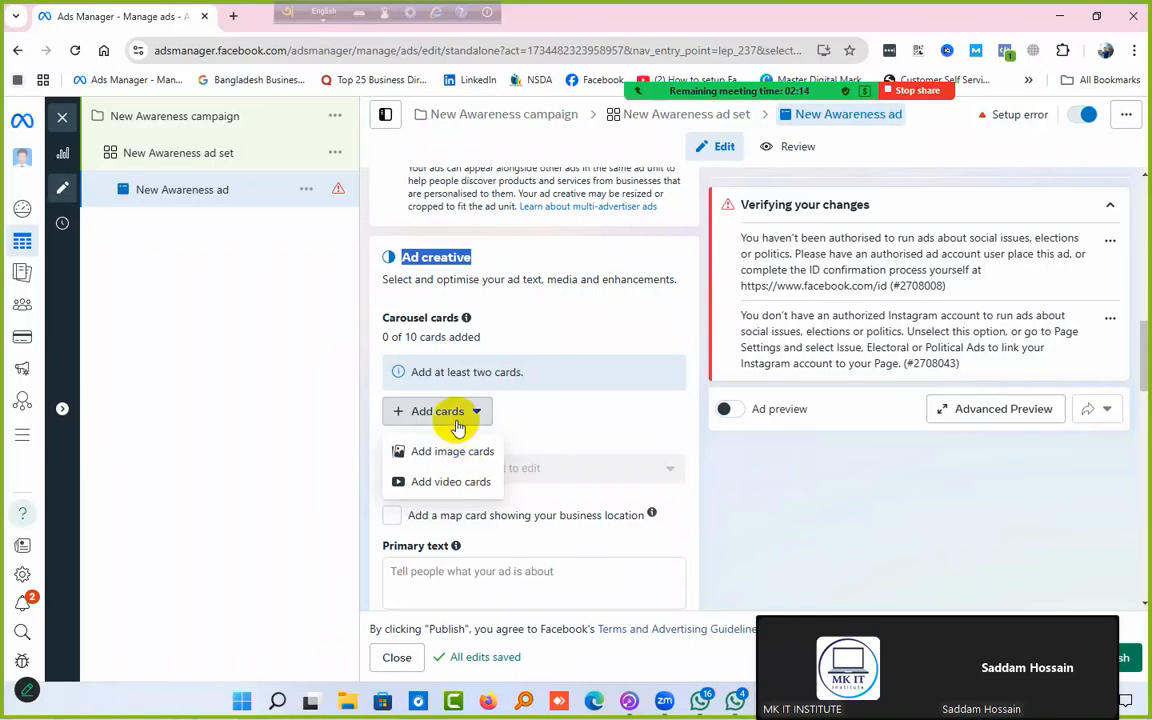
click(457, 460)
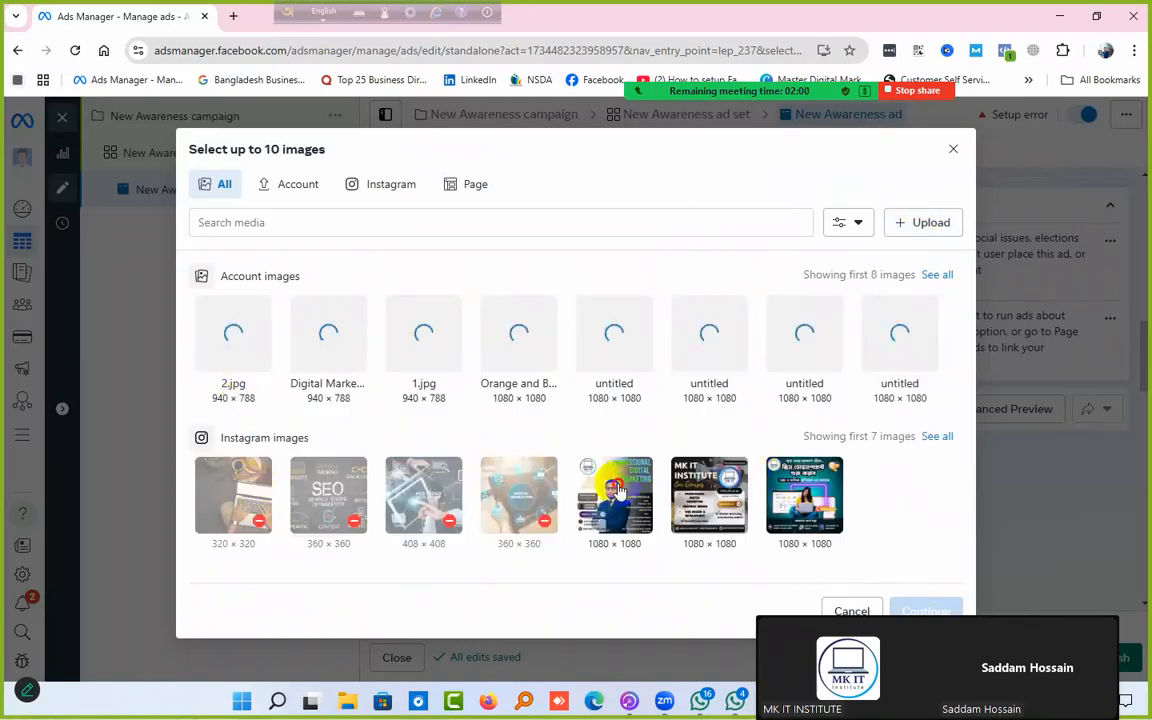
Step: Select the three available 1080 × 1080 Instagram images and add them as carousel cards
click(614, 495)
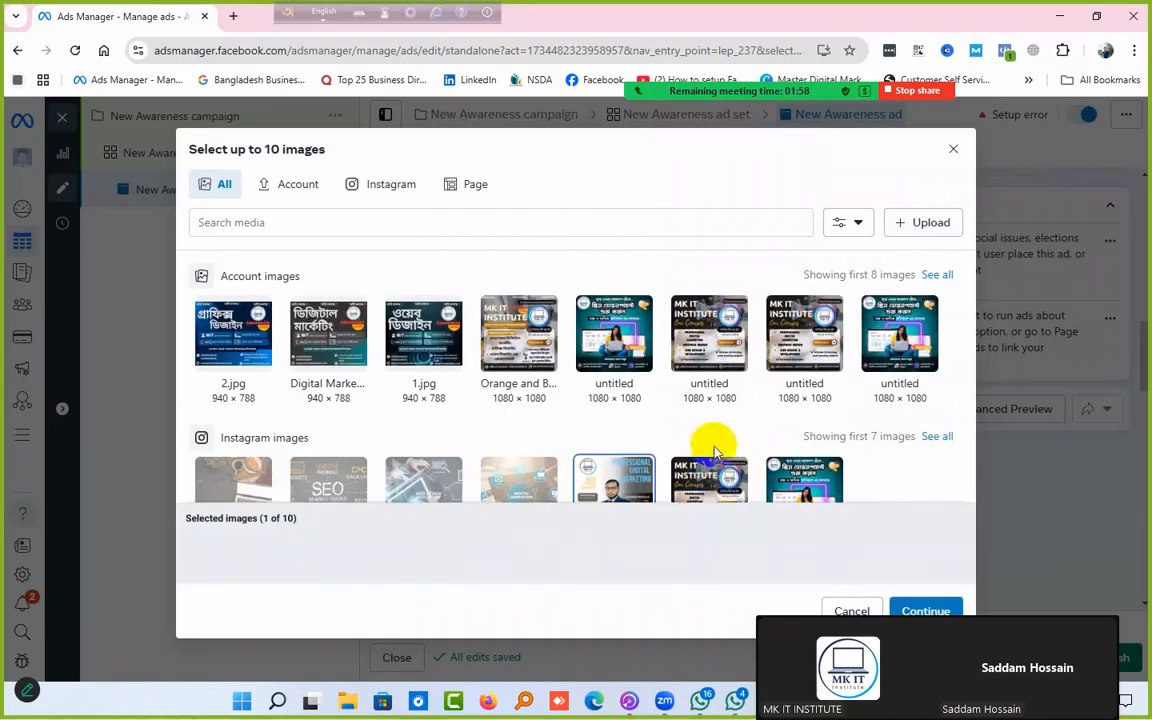
scroll(620, 470, down, 1)
drag(184, 520, 310, 525)
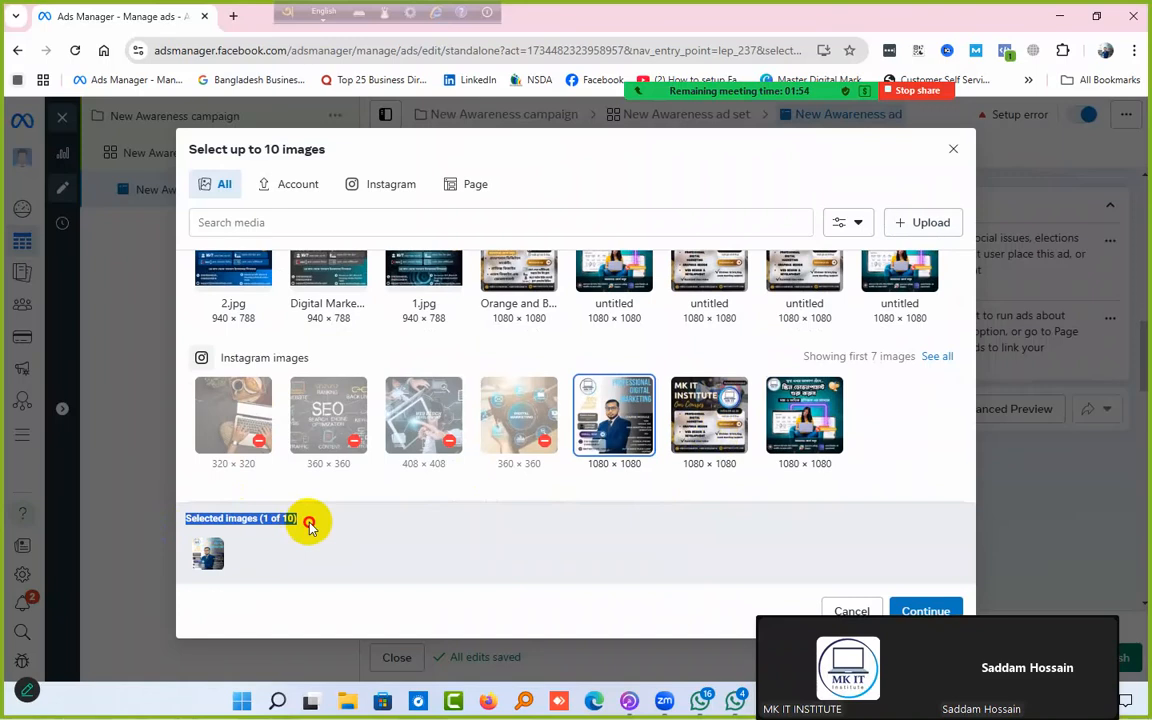
click(689, 385)
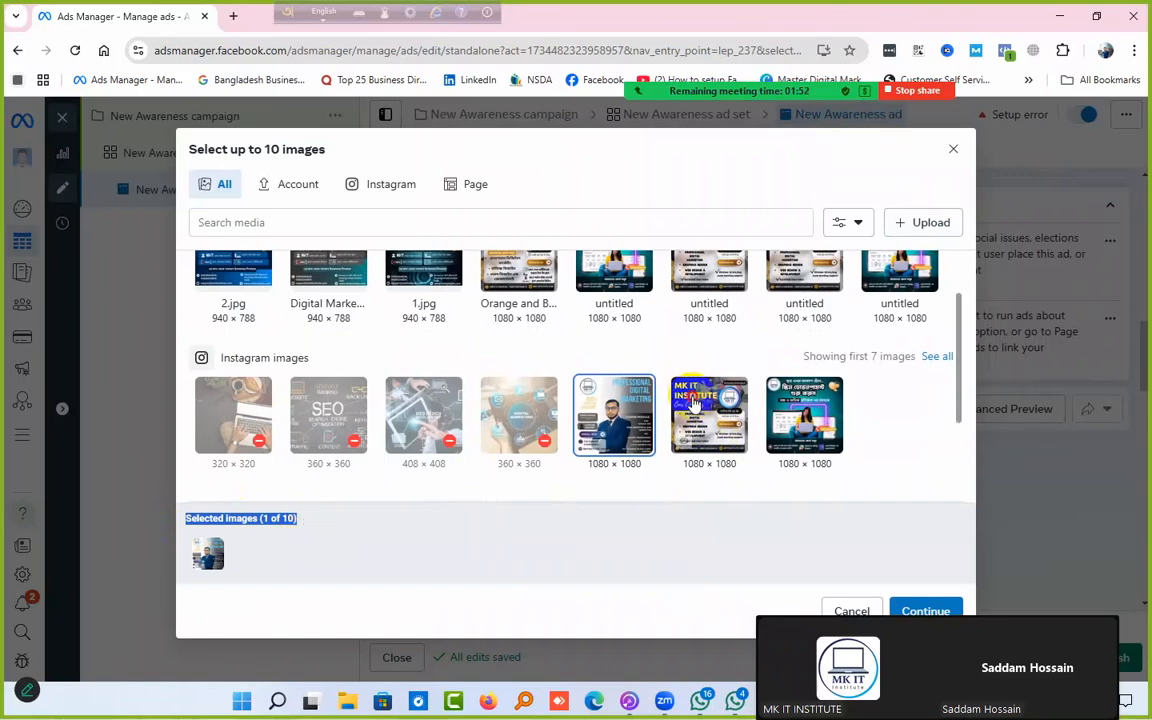
click(804, 415)
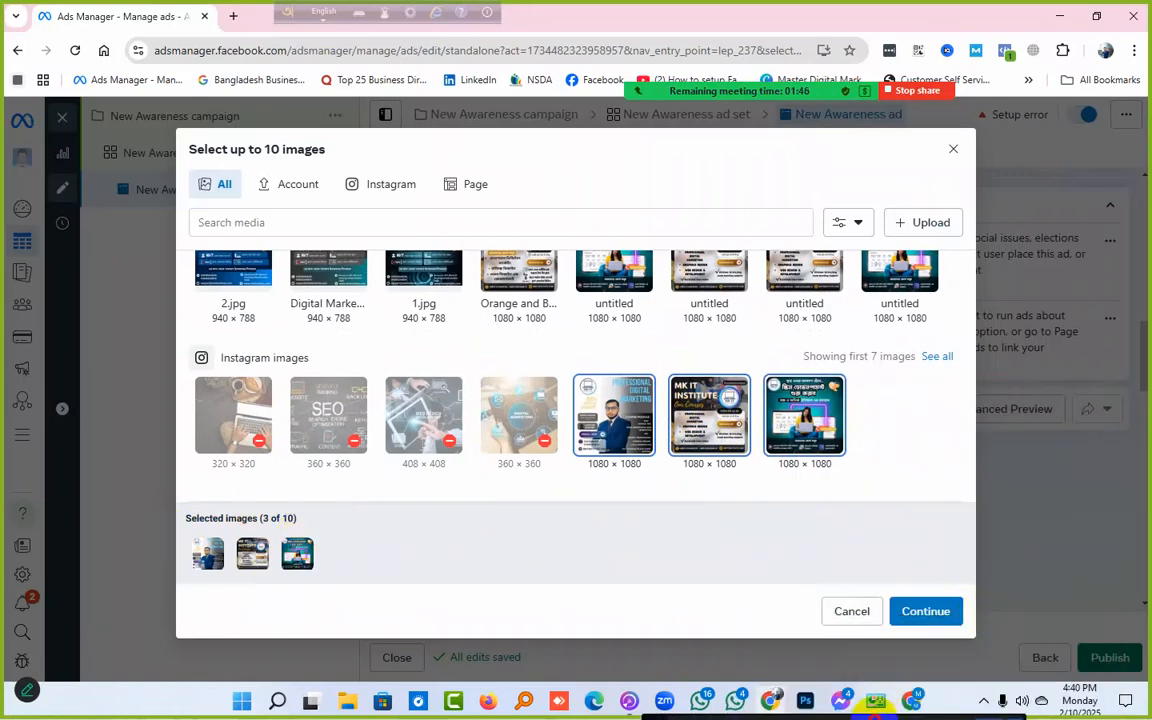
click(947, 613)
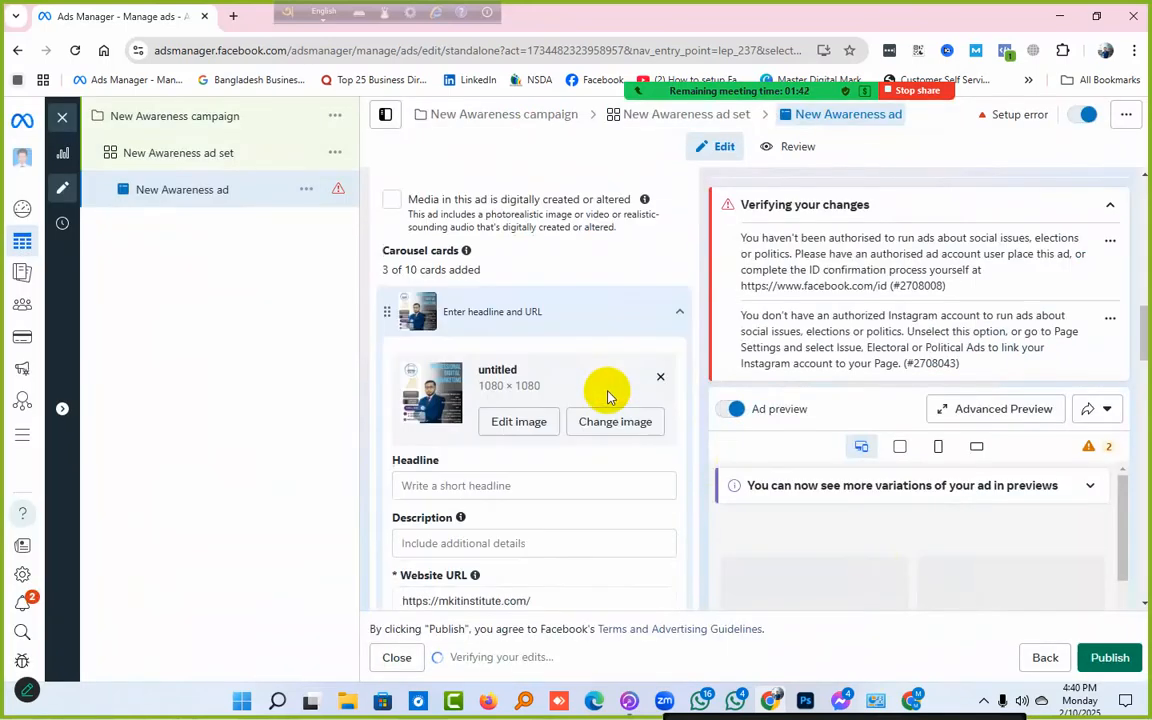
Step: Examine the first carousel card's headline, description and website URL fields without changing them
scroll(607, 395, down, 3)
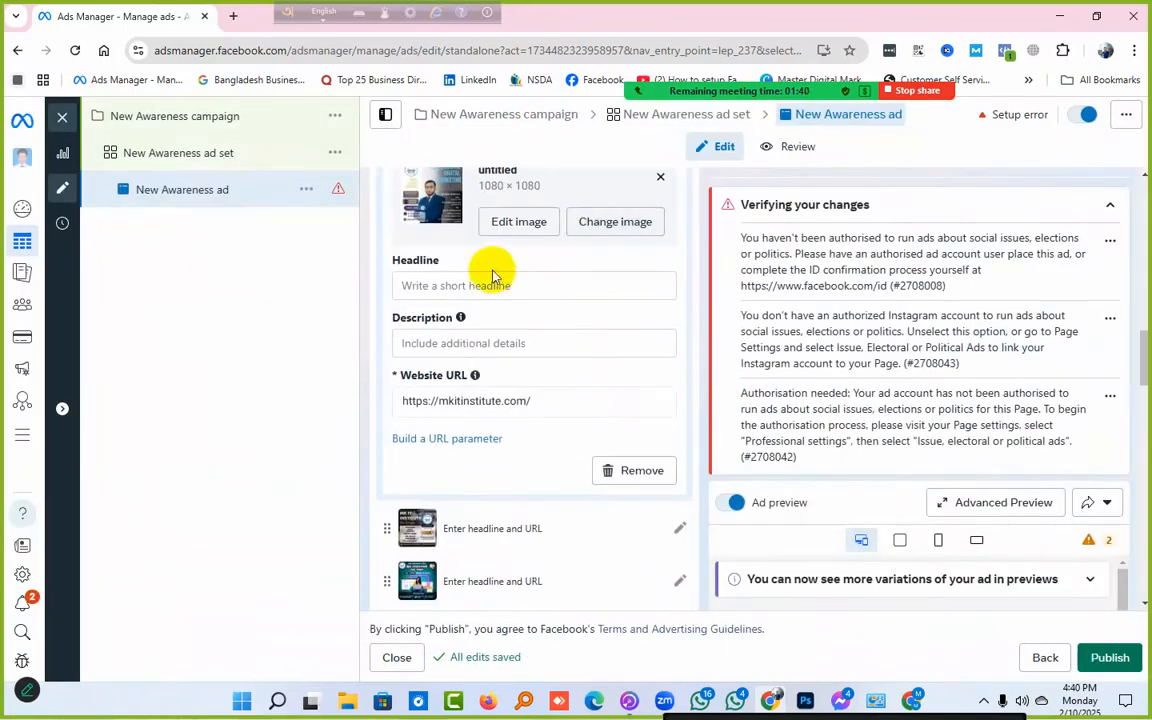
click(494, 284)
click(510, 343)
click(516, 287)
click(517, 338)
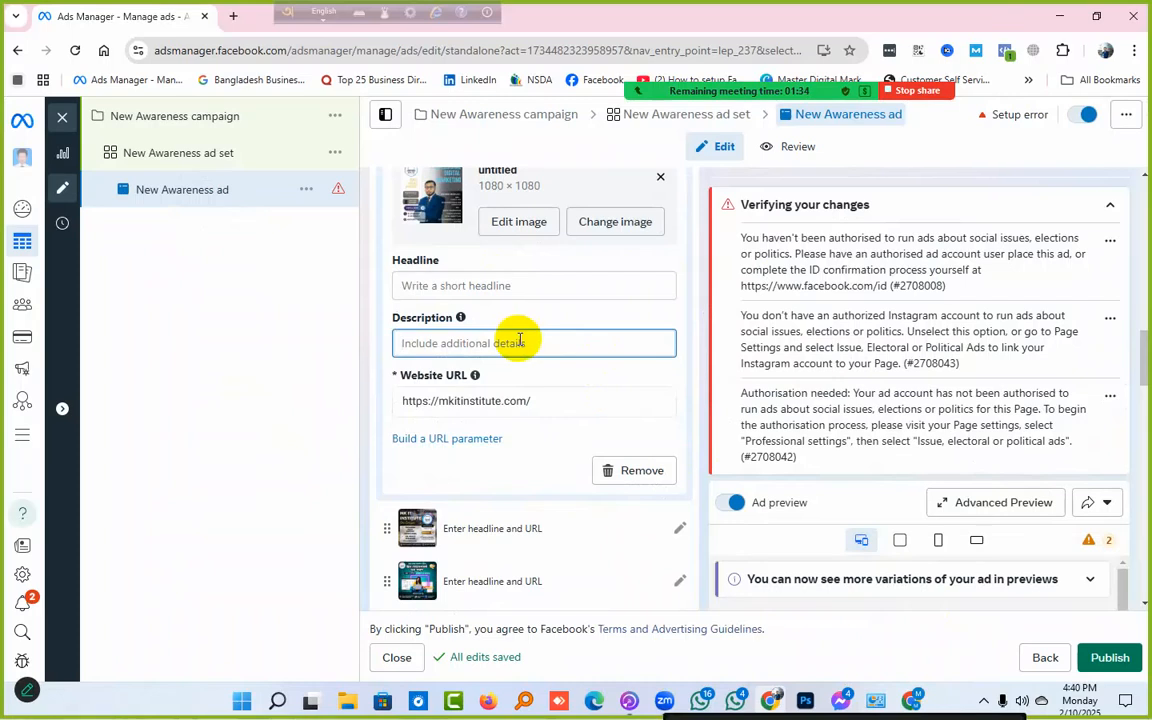
click(540, 400)
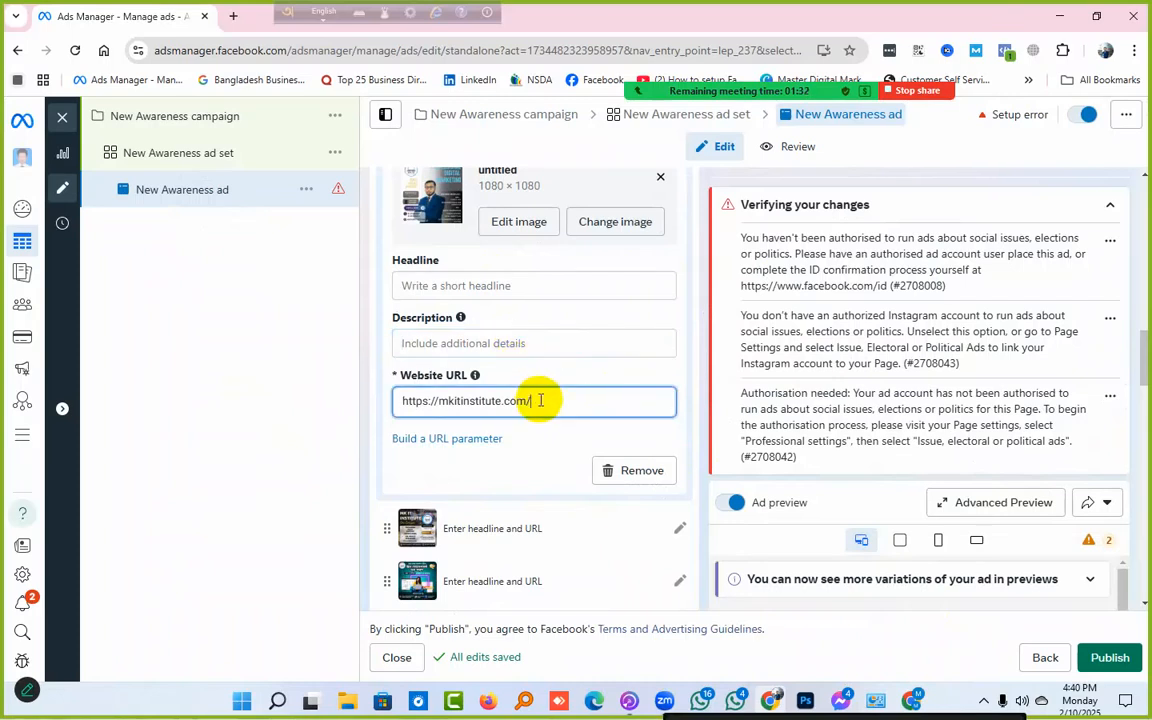
Step: Collapse the change verification notices and switch the ad preview off and back on
click(1110, 205)
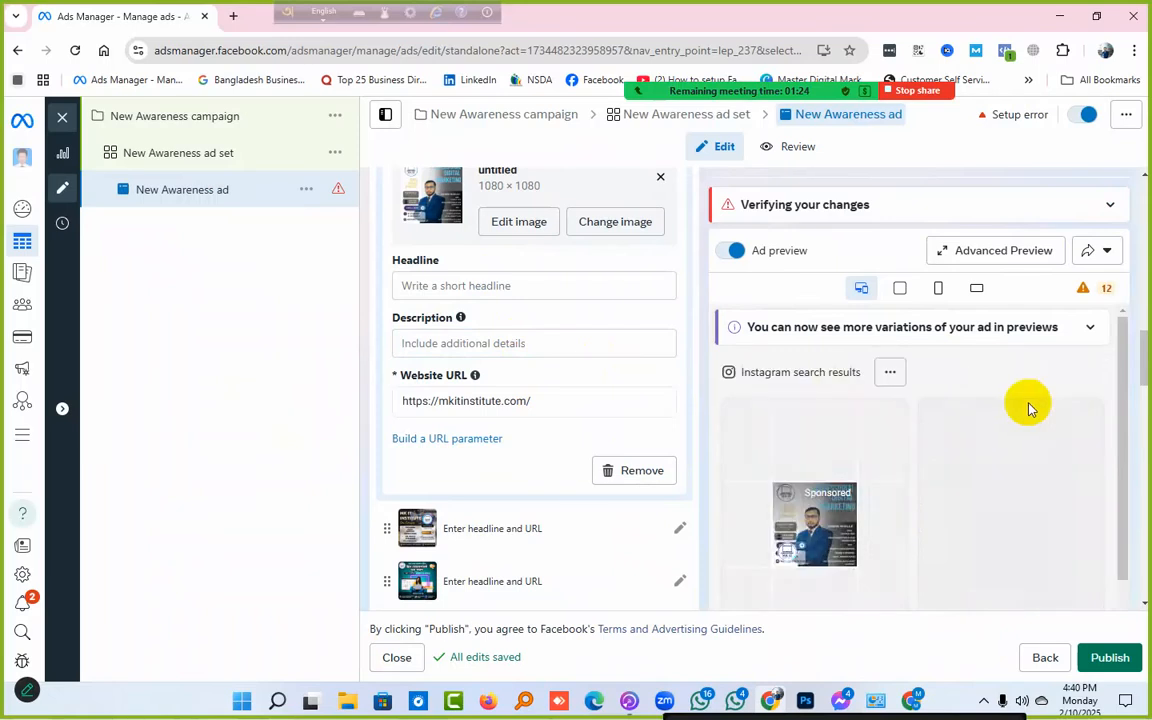
click(728, 252)
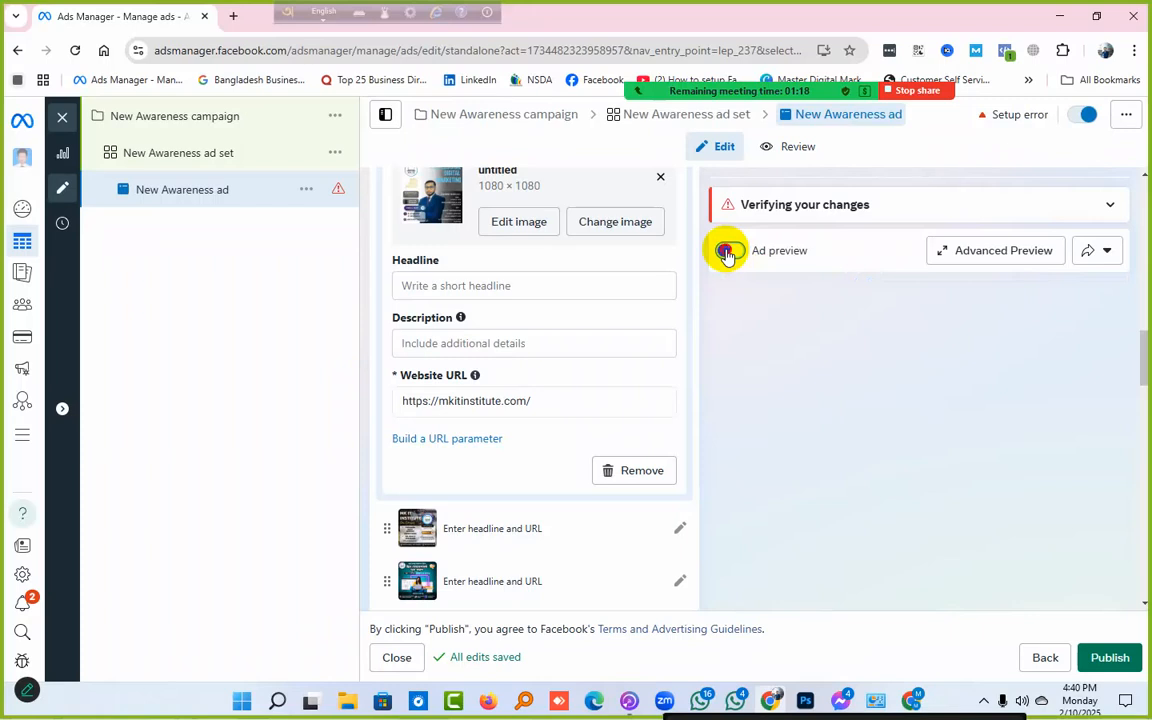
click(728, 252)
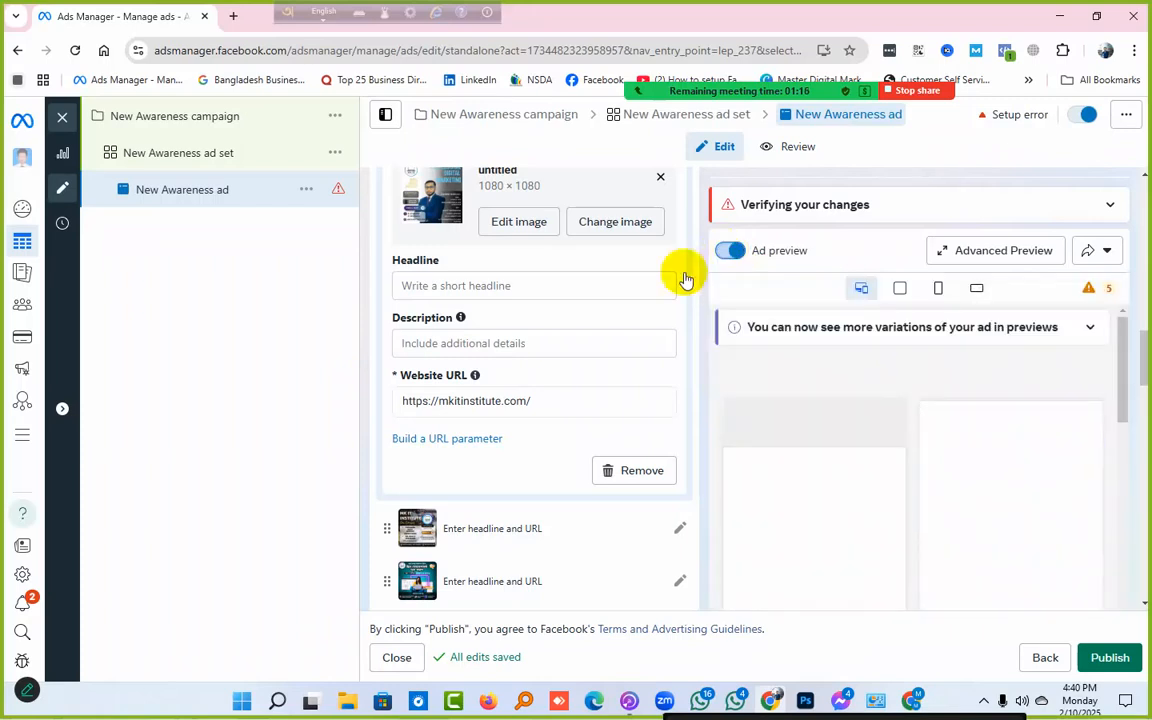
Step: Look over the carousel card list and go through the first card's text and link fields again
scroll(566, 360, down, 1)
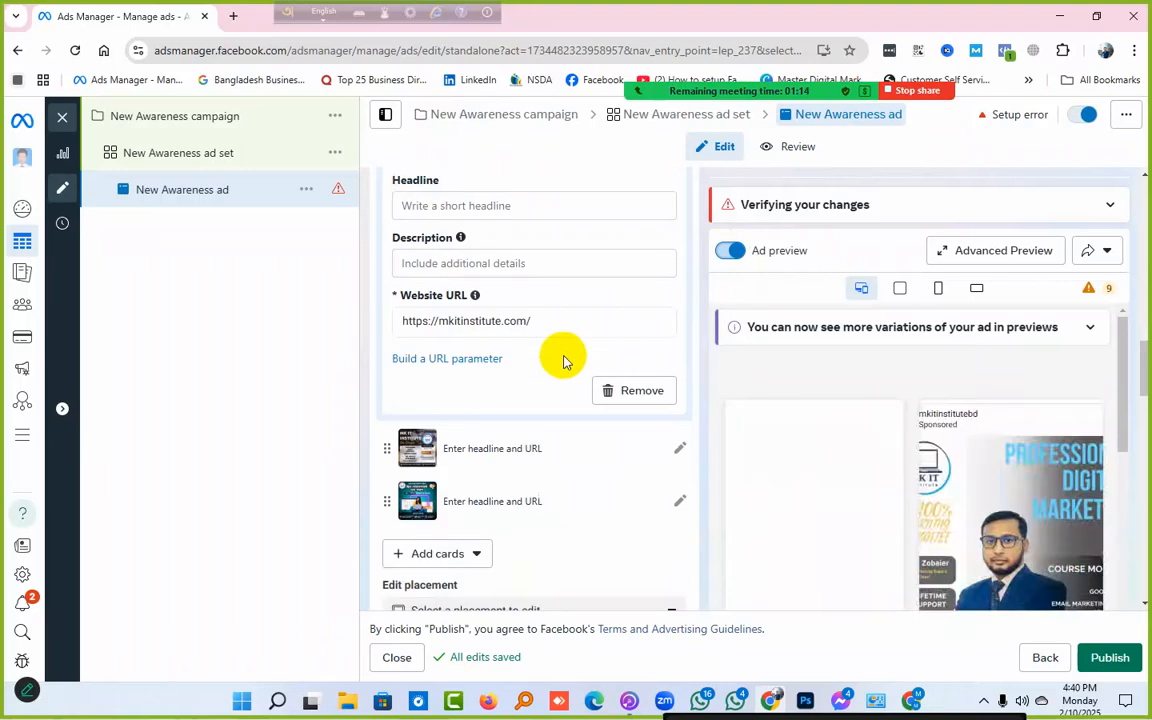
scroll(563, 360, down, 1)
click(563, 362)
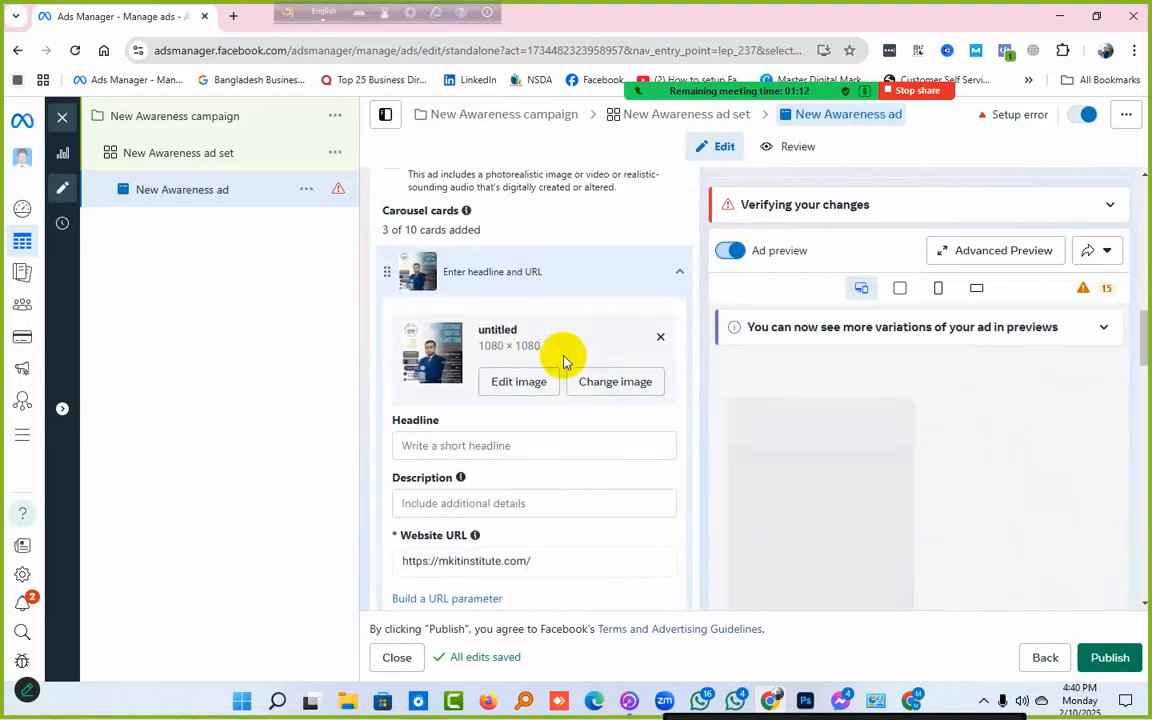
scroll(560, 350, down, 2)
click(453, 285)
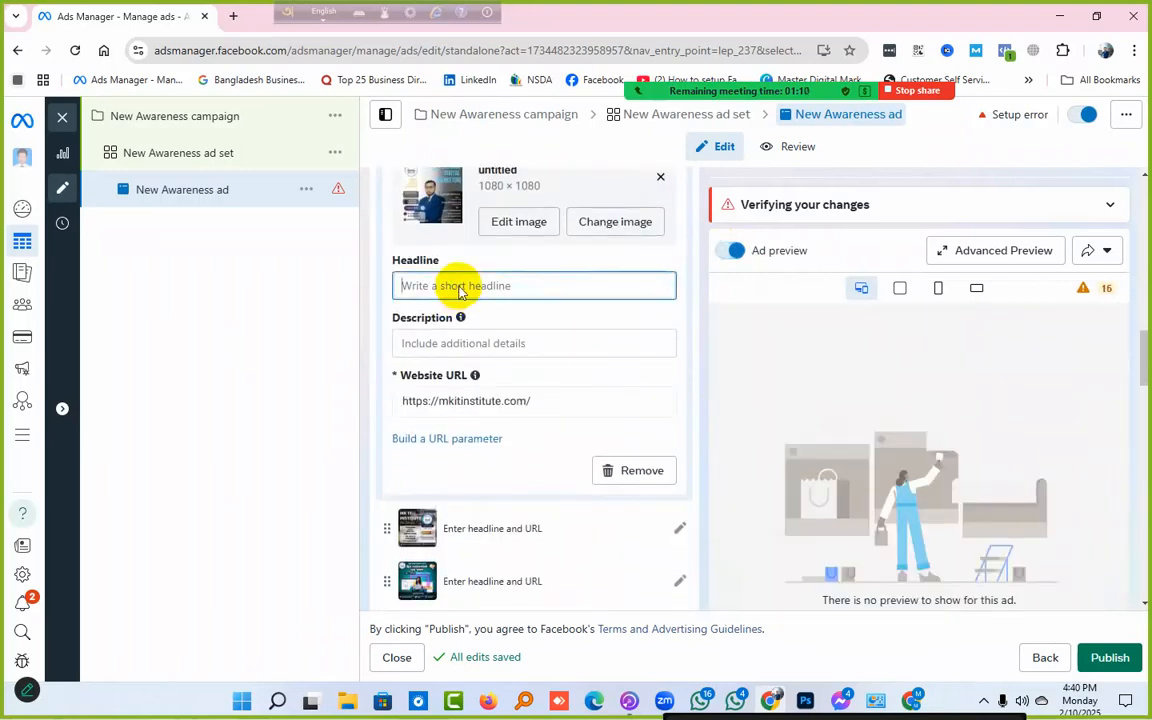
click(461, 340)
click(546, 395)
Step: Review the ad's Destination section, including the website's See more URL and the browser add-ons
scroll(546, 395, down, 6)
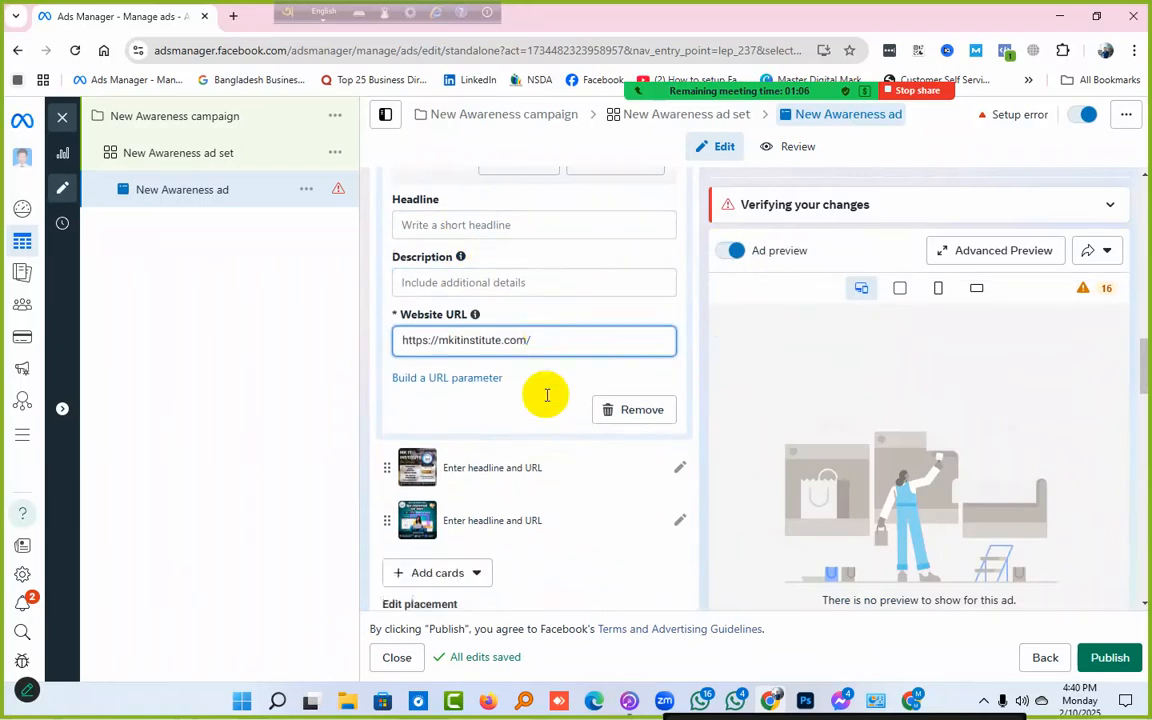
scroll(546, 395, down, 8)
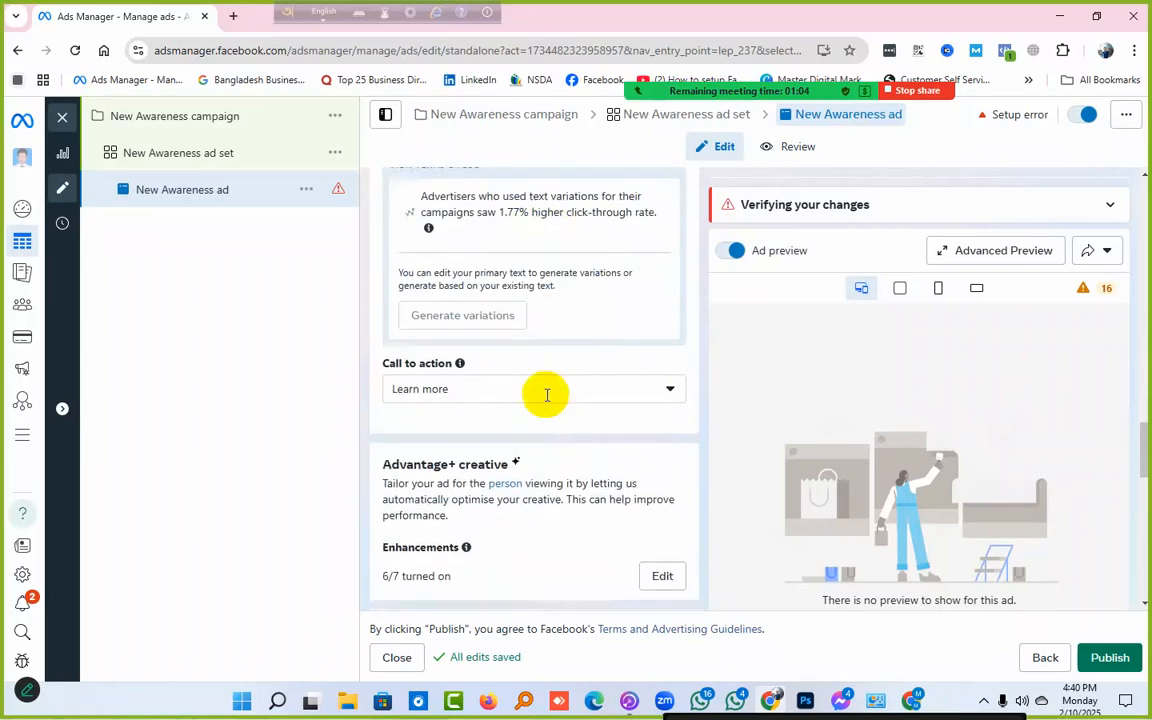
scroll(544, 397, up, 2)
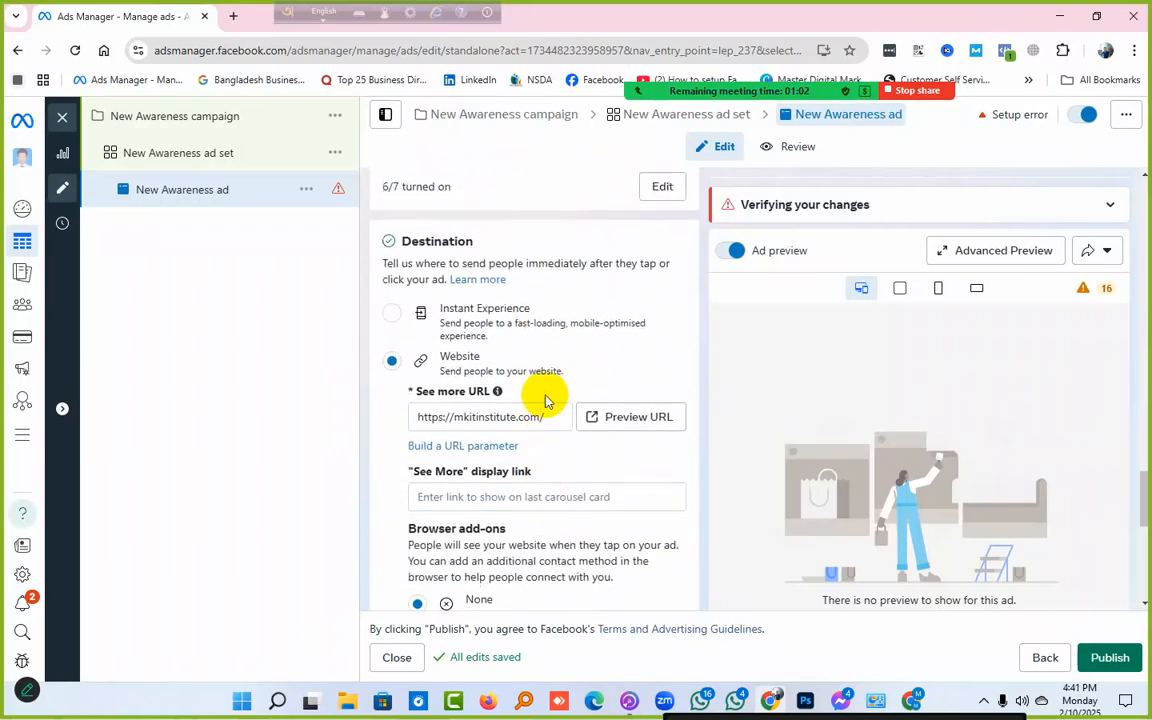
drag(405, 241, 489, 243)
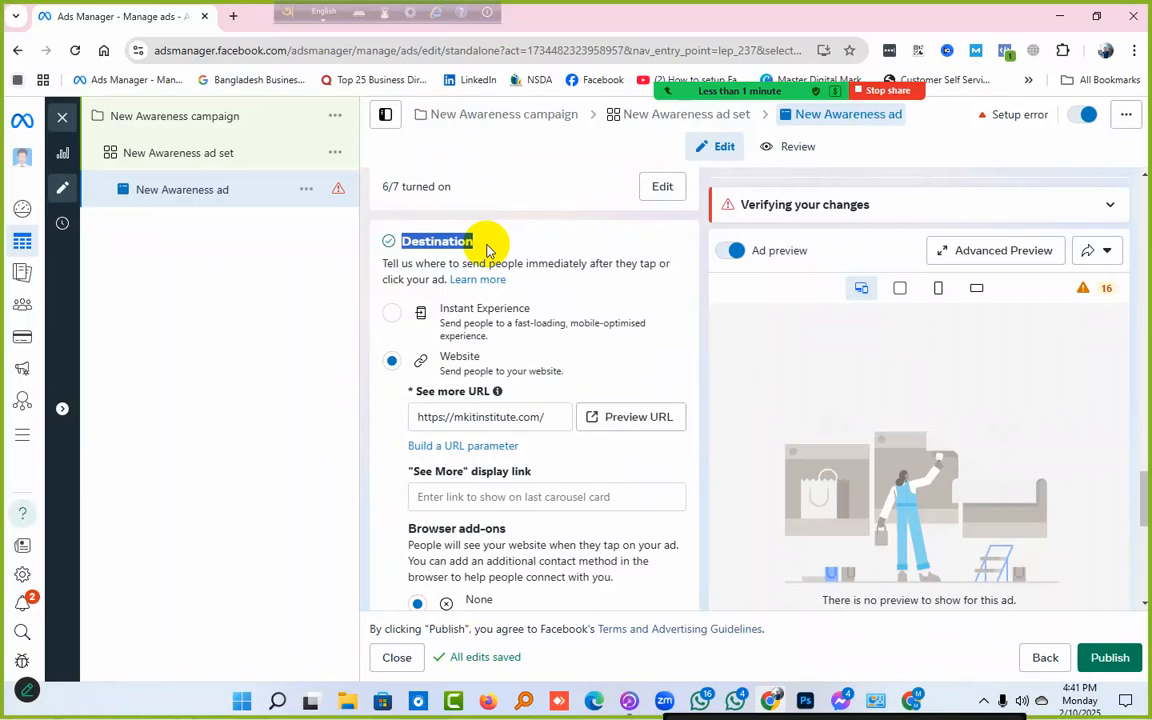
scroll(490, 265, down, 1)
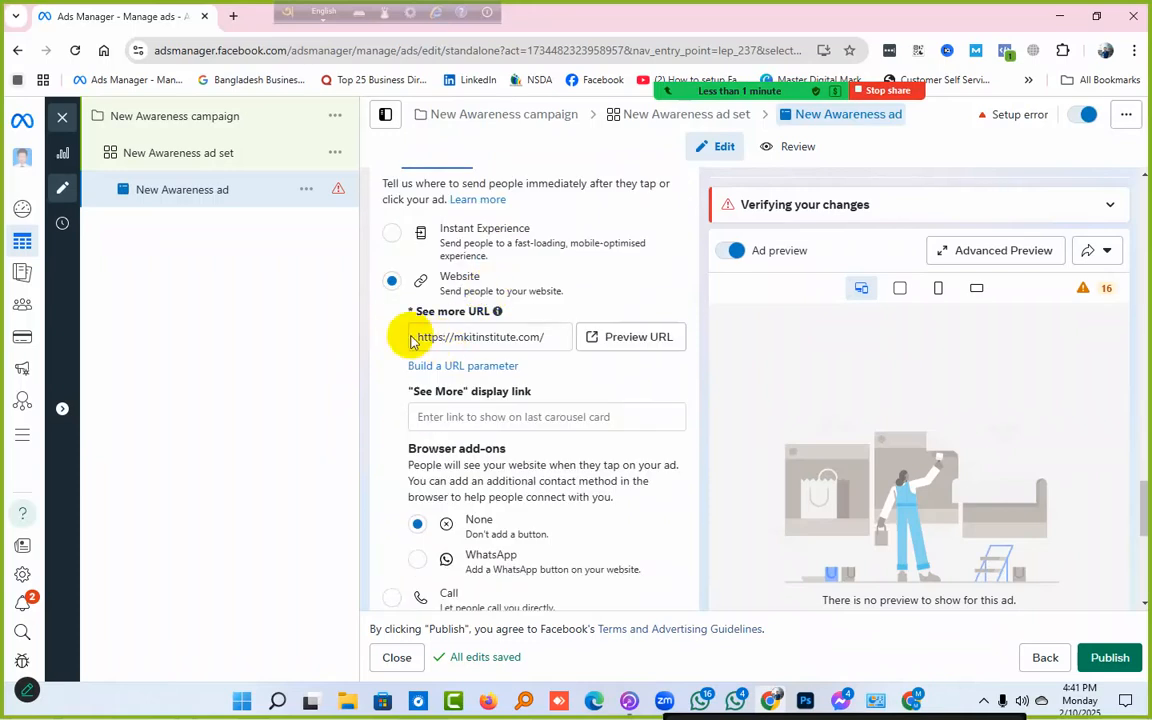
drag(424, 337, 393, 344)
click(543, 337)
scroll(392, 338, down, 2)
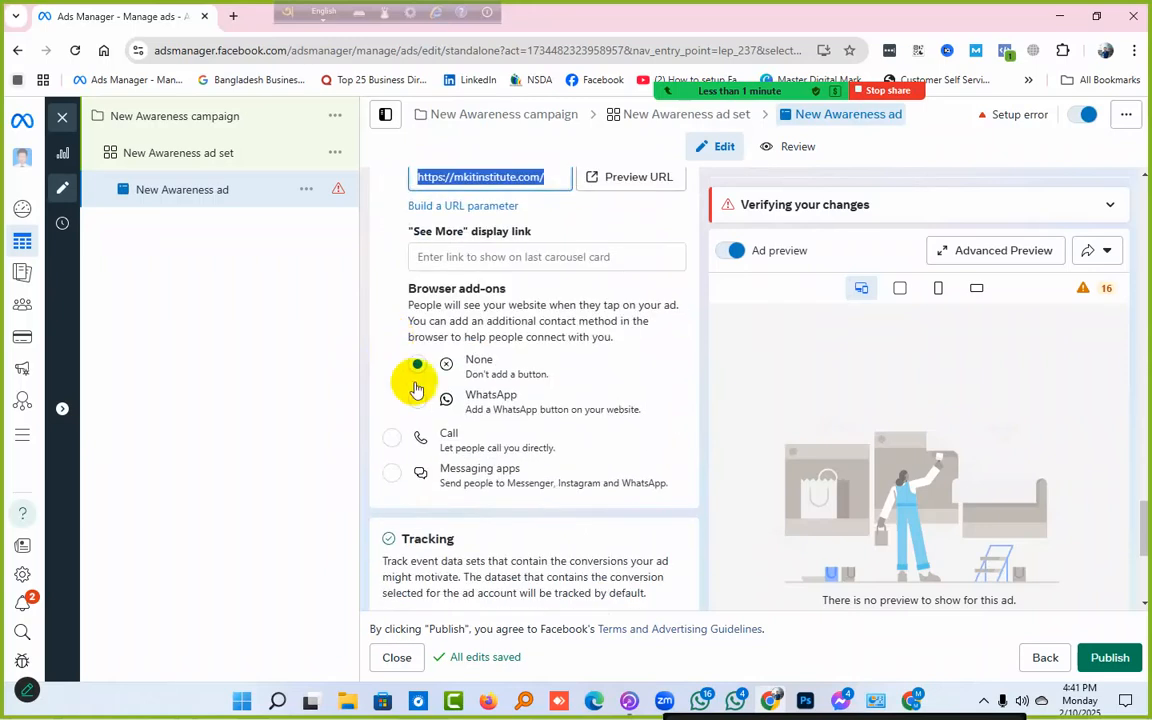
Step: Try Instant Experience as the ad's destination and review its search and creation options
scroll(418, 395, up, 2)
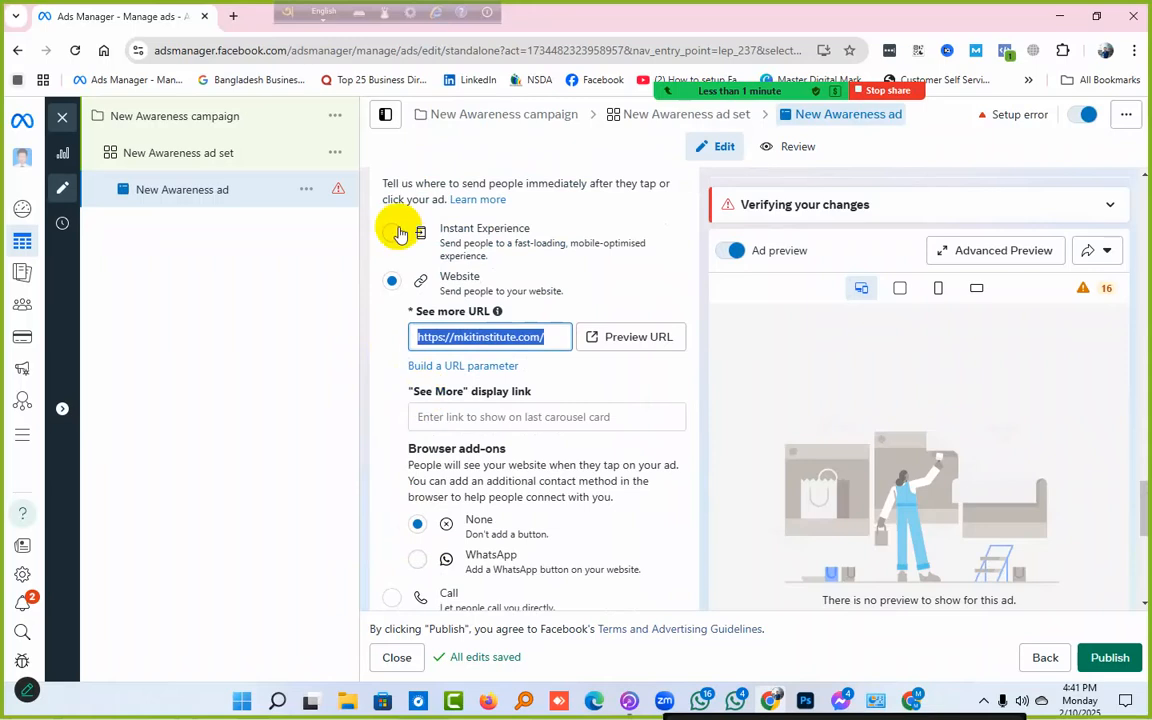
click(400, 234)
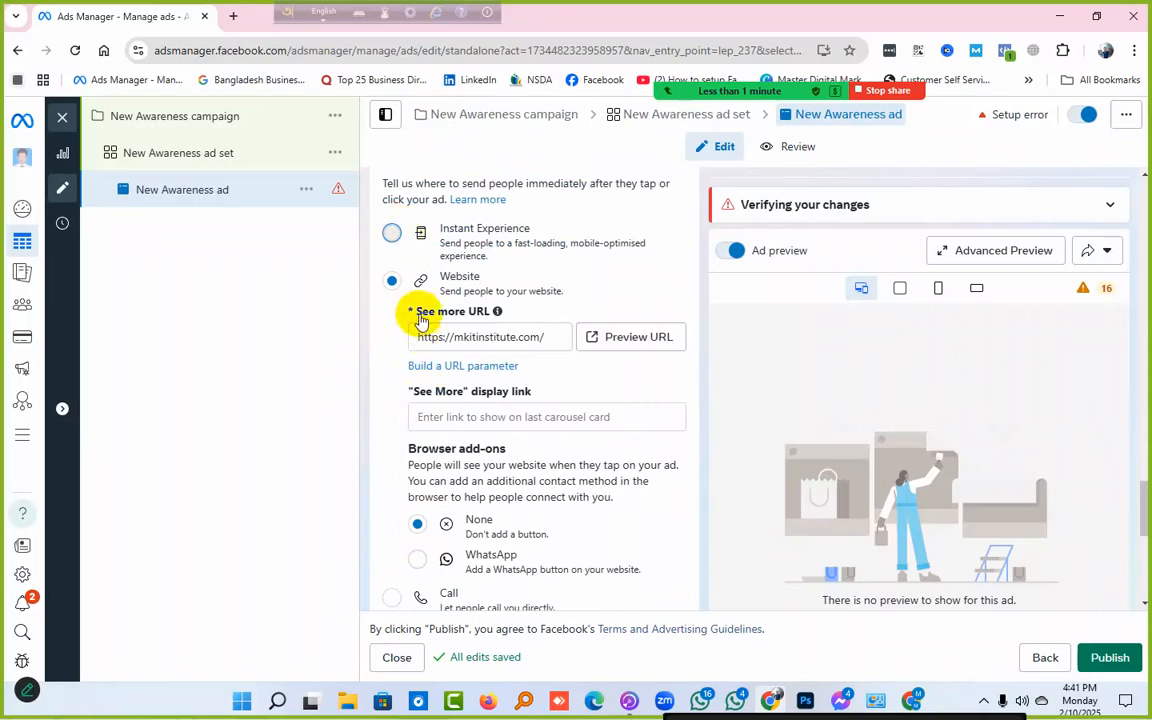
click(390, 234)
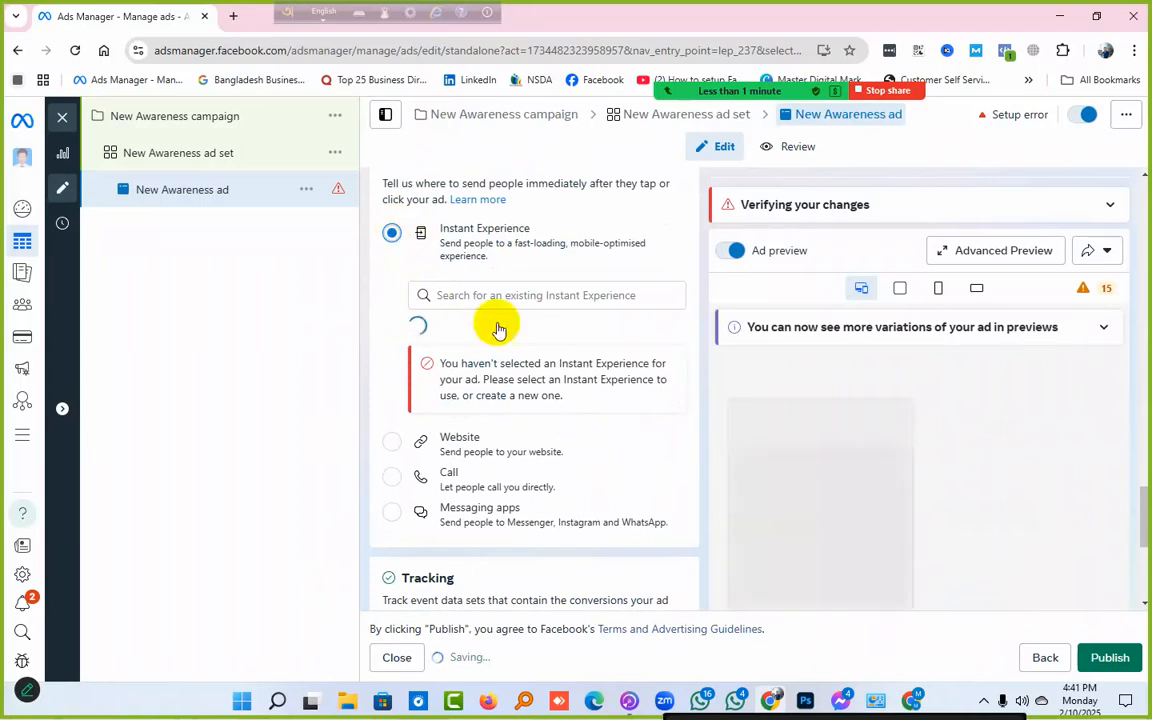
scroll(546, 366, down, 1)
scroll(546, 366, up, 2)
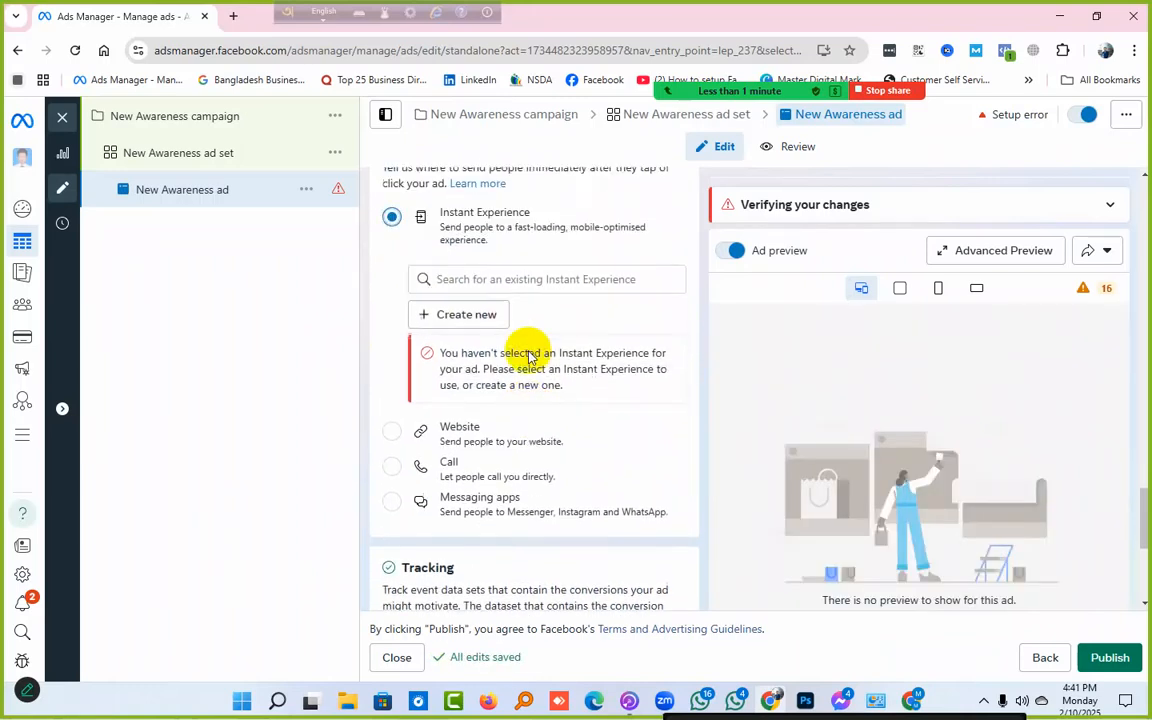
scroll(527, 352, down, 2)
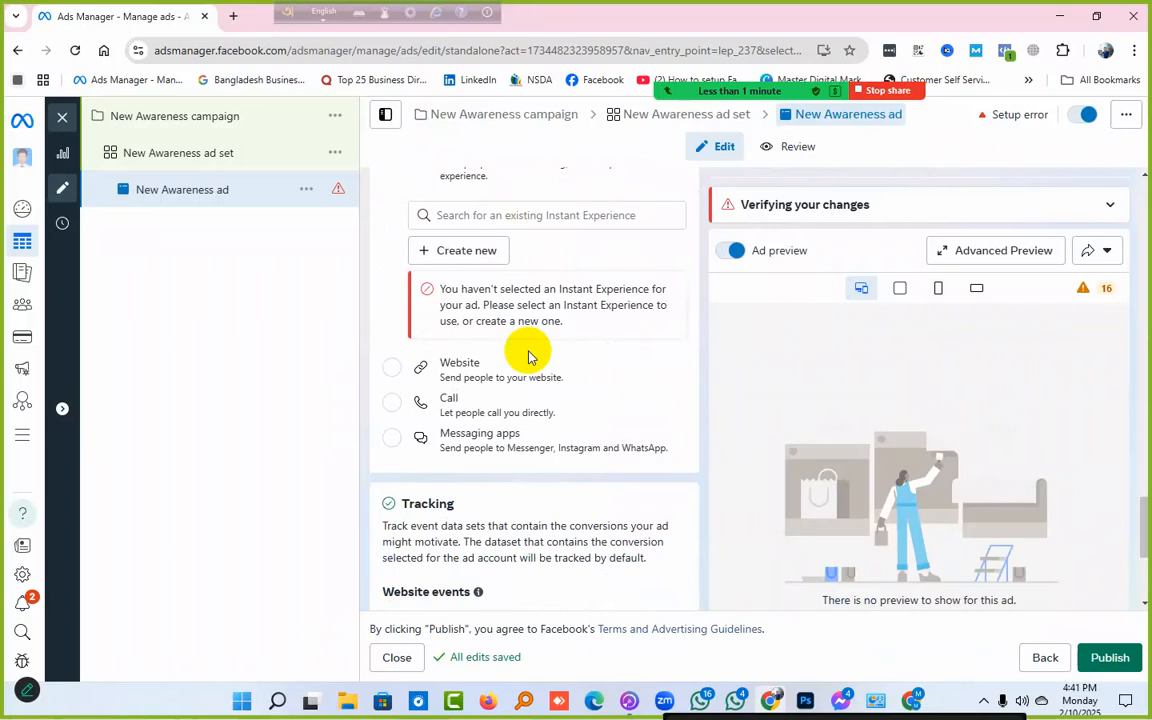
Step: Set the ad's destination to Call and view its phone number fields
scroll(528, 356, down, 1)
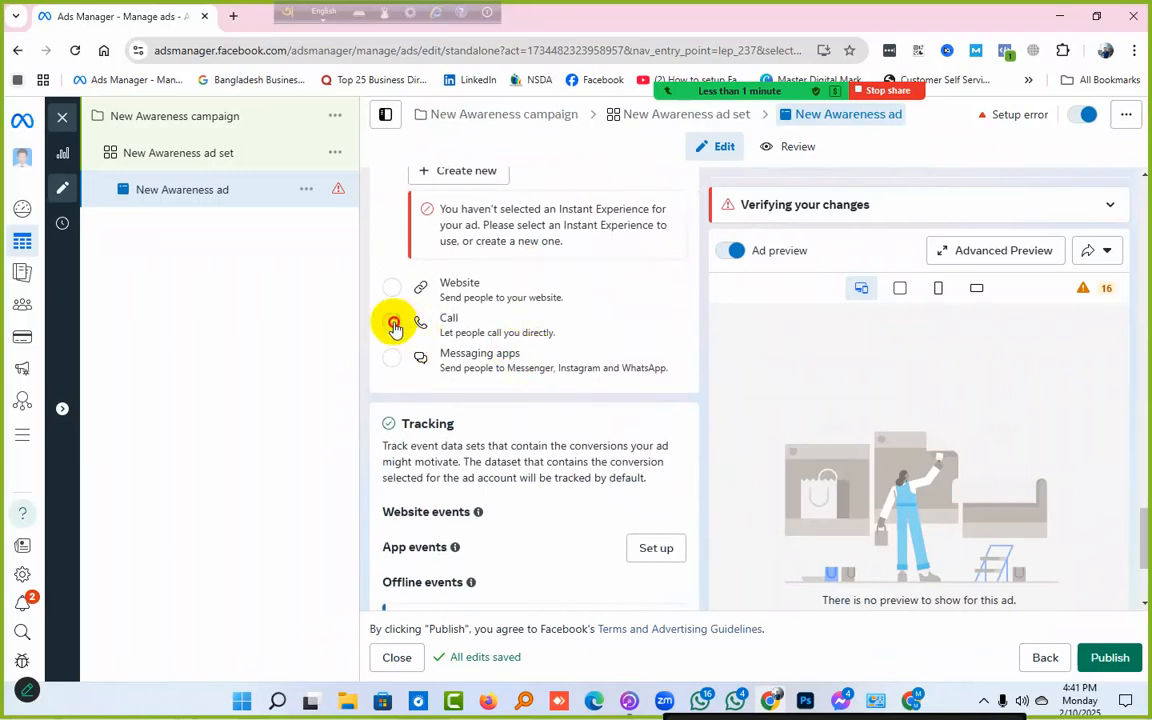
click(393, 325)
scroll(391, 321, down, 2)
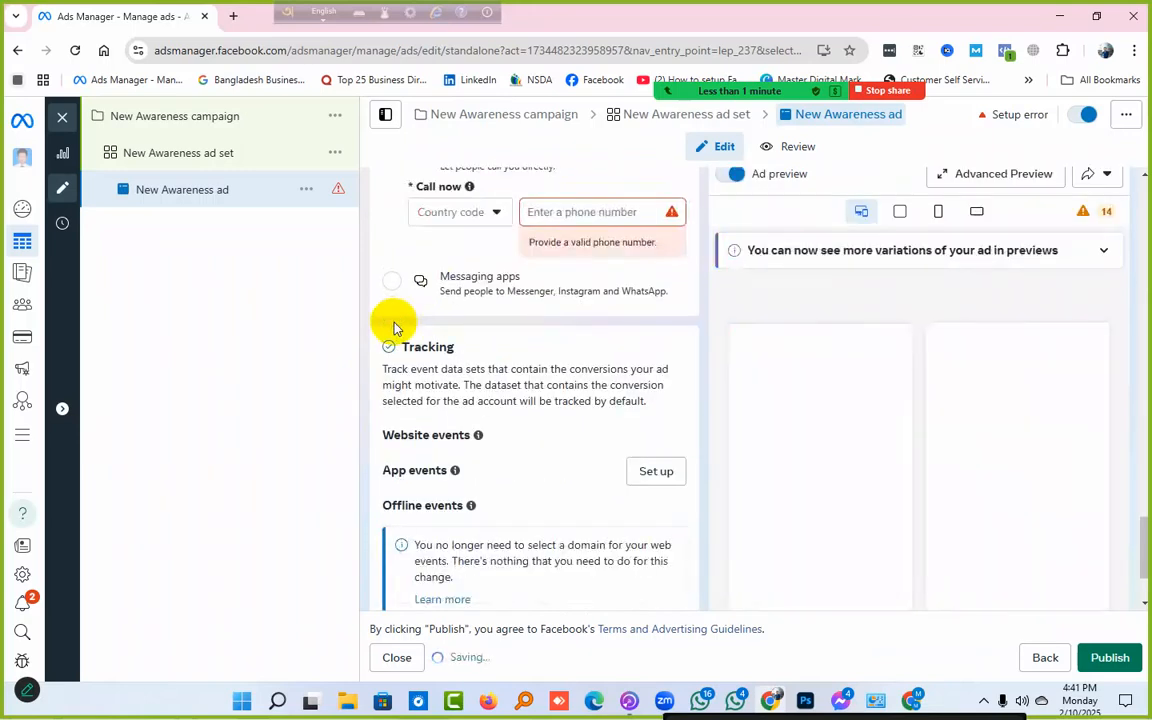
Step: Look through the Call destination's settings, including its country code list and phone number field
scroll(490, 400, up, 1)
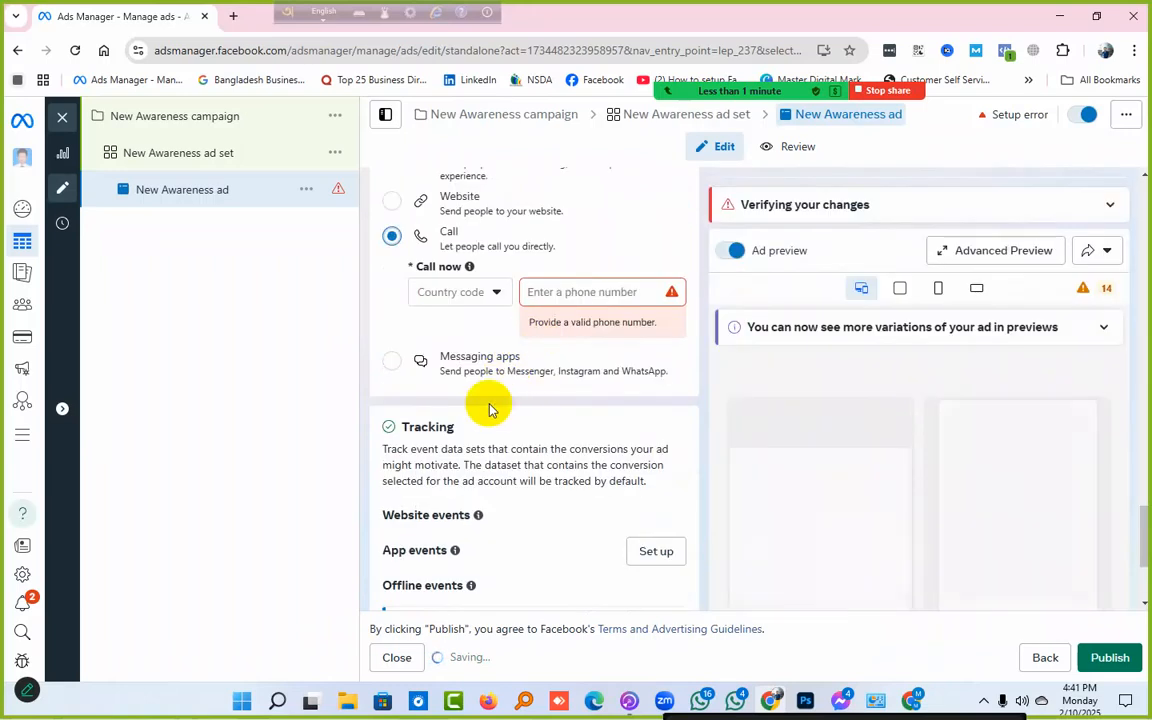
scroll(485, 360, up, 1)
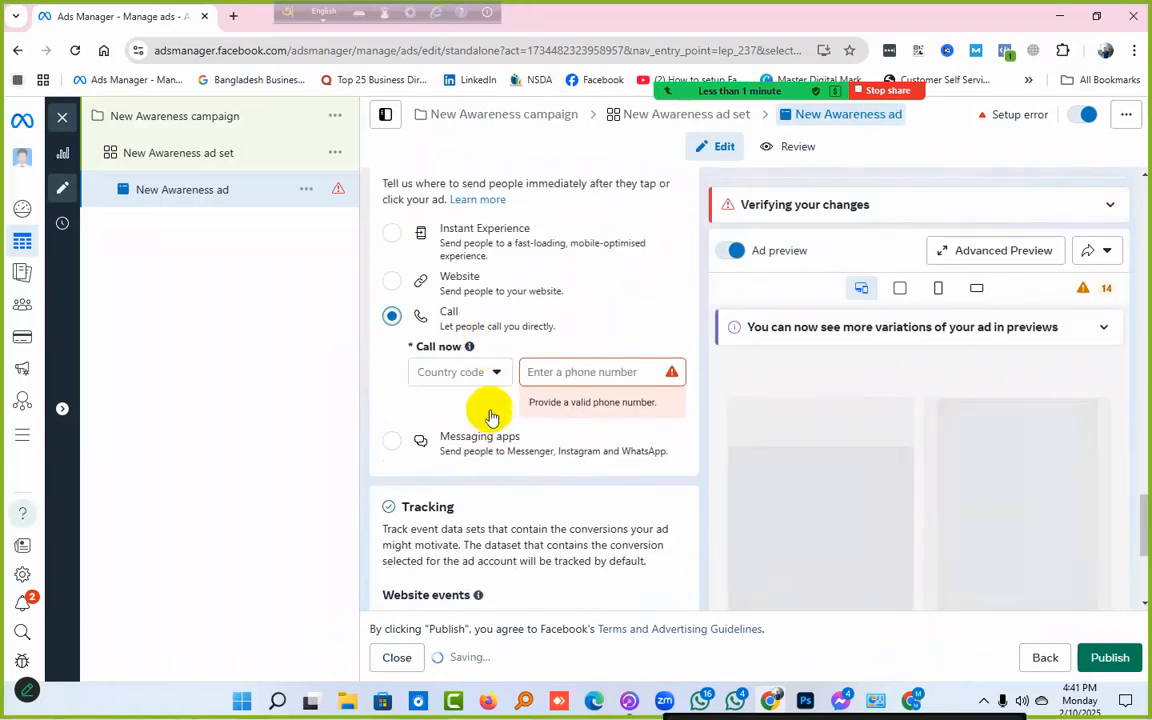
scroll(571, 368, up, 2)
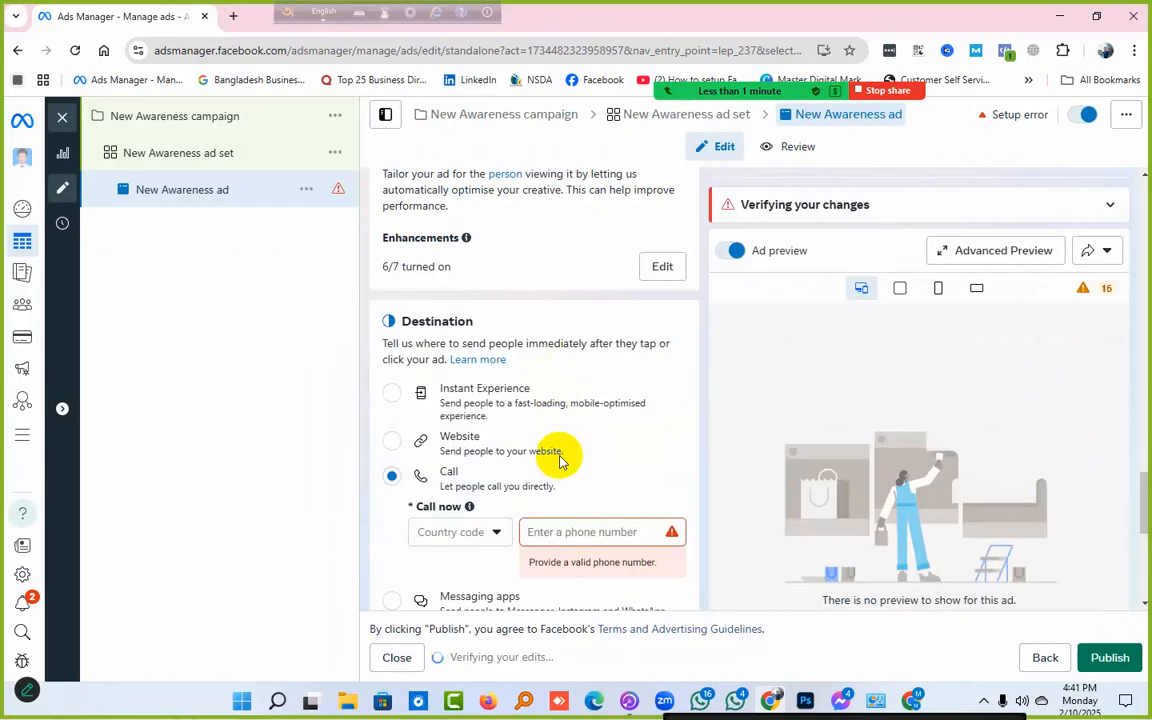
scroll(548, 445, down, 1)
click(484, 453)
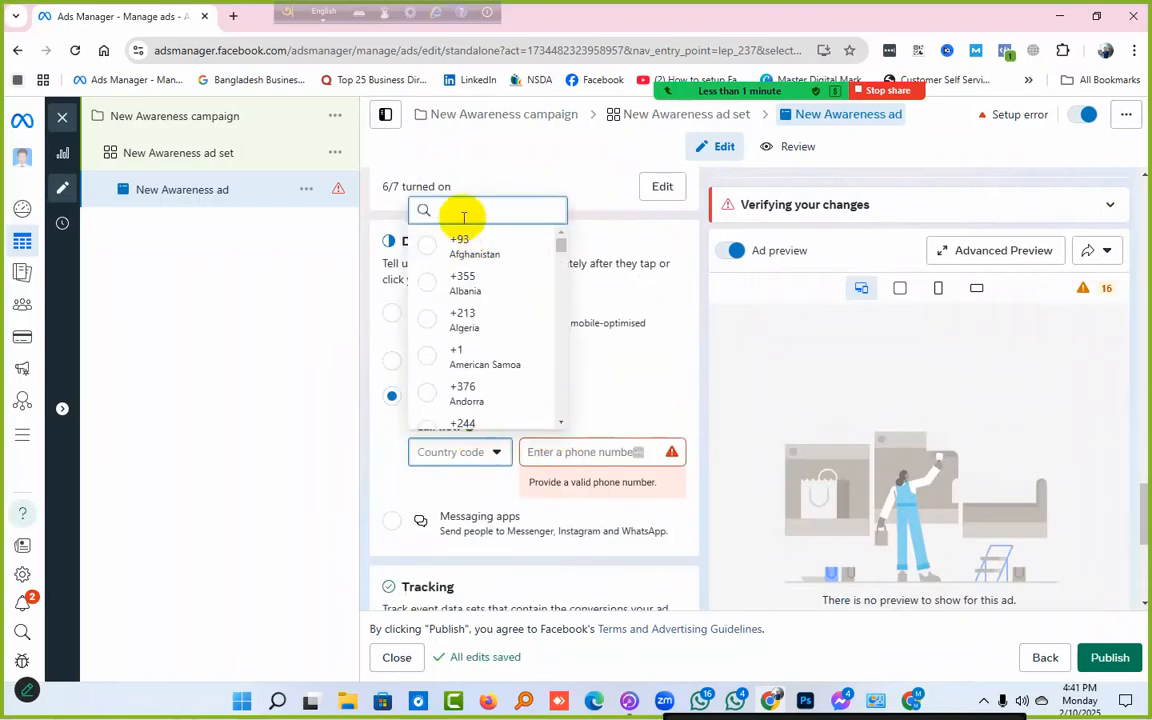
click(577, 452)
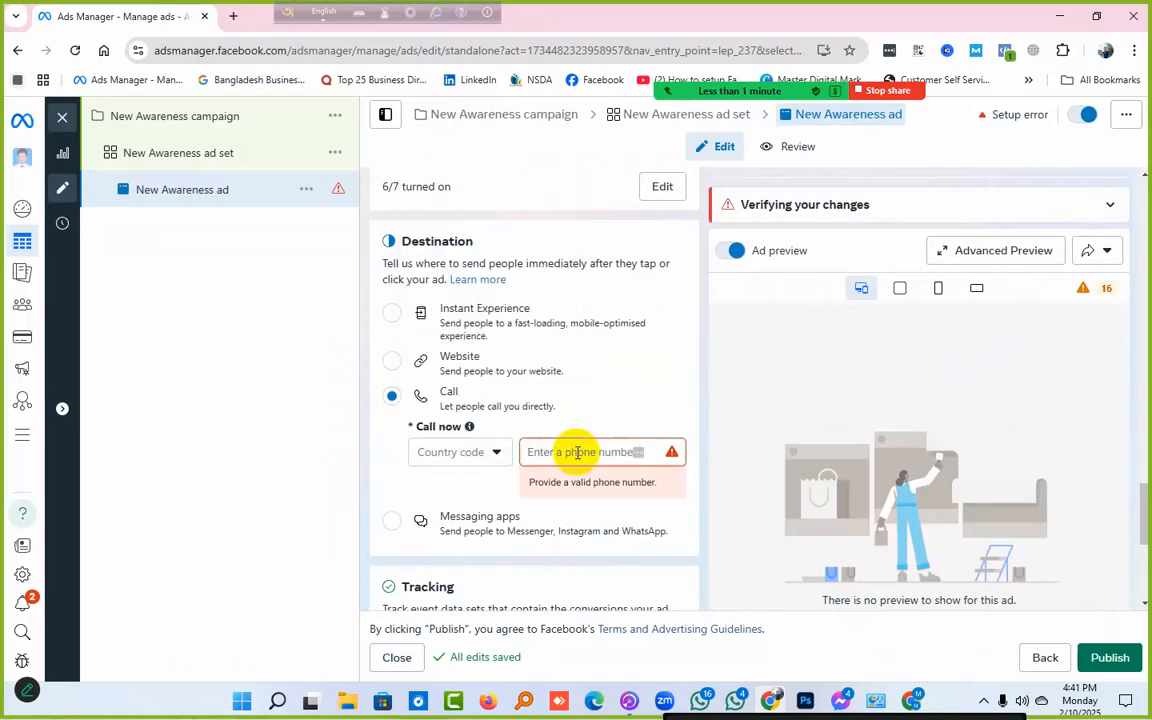
Step: Set the ad's destination to Website and dismiss the Zoom Workplace Pro upgrade offer
click(391, 362)
click(522, 420)
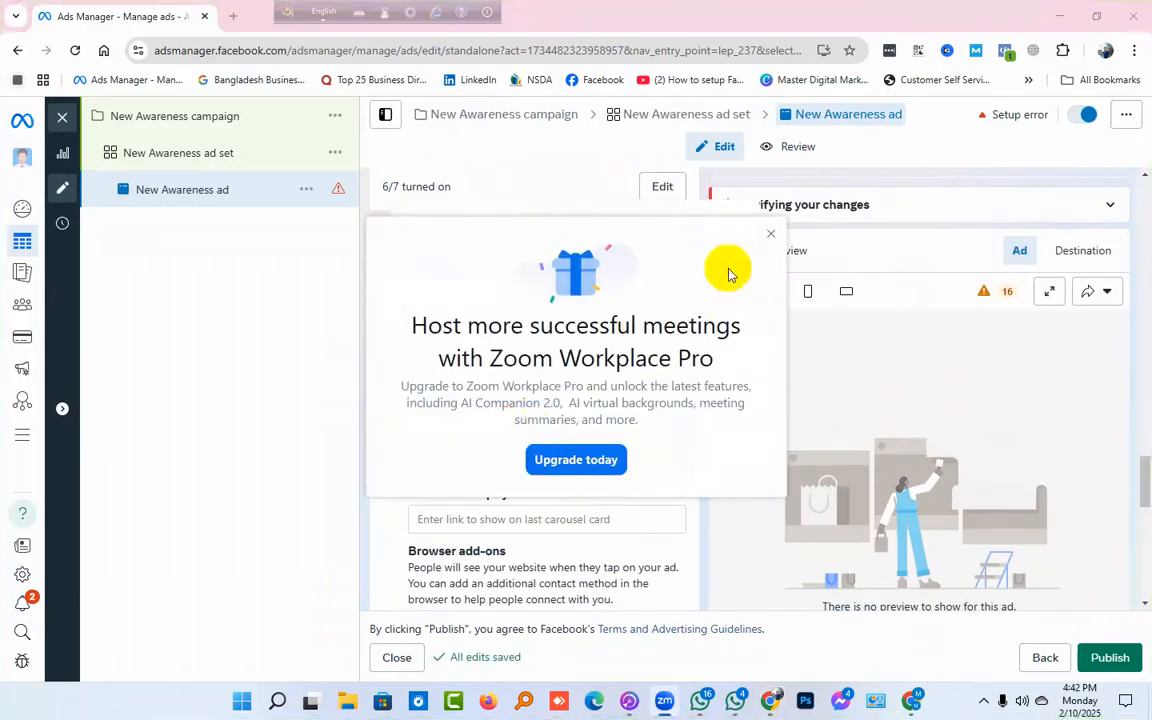
click(770, 237)
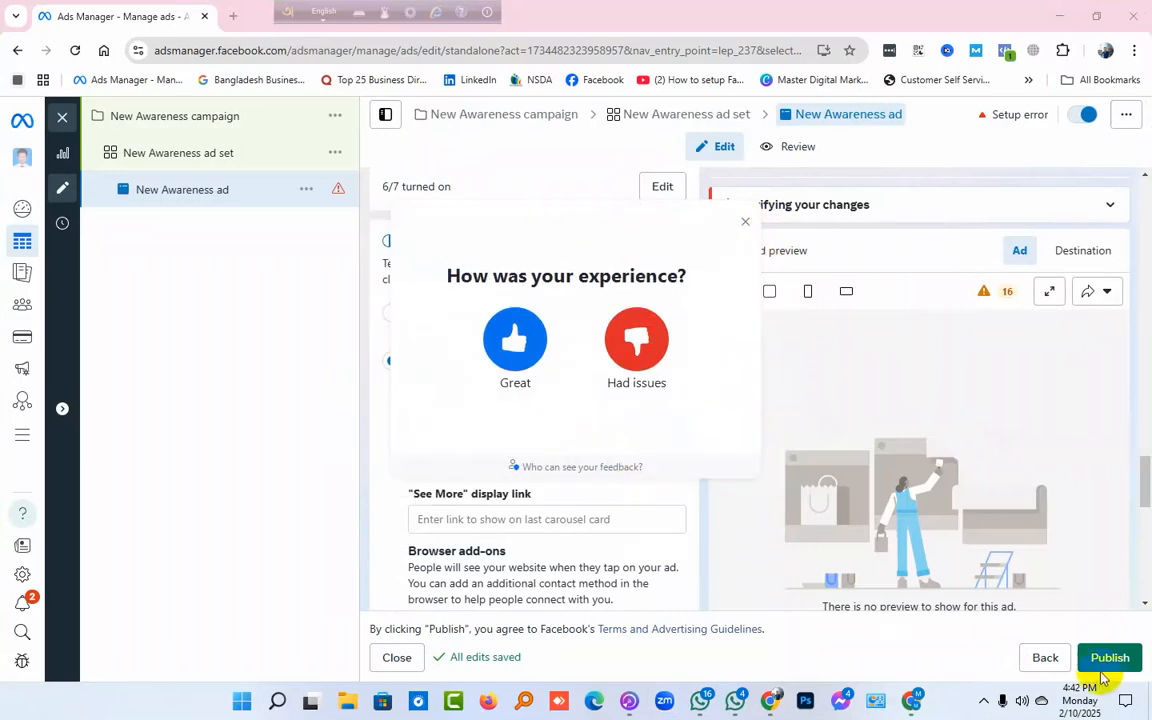
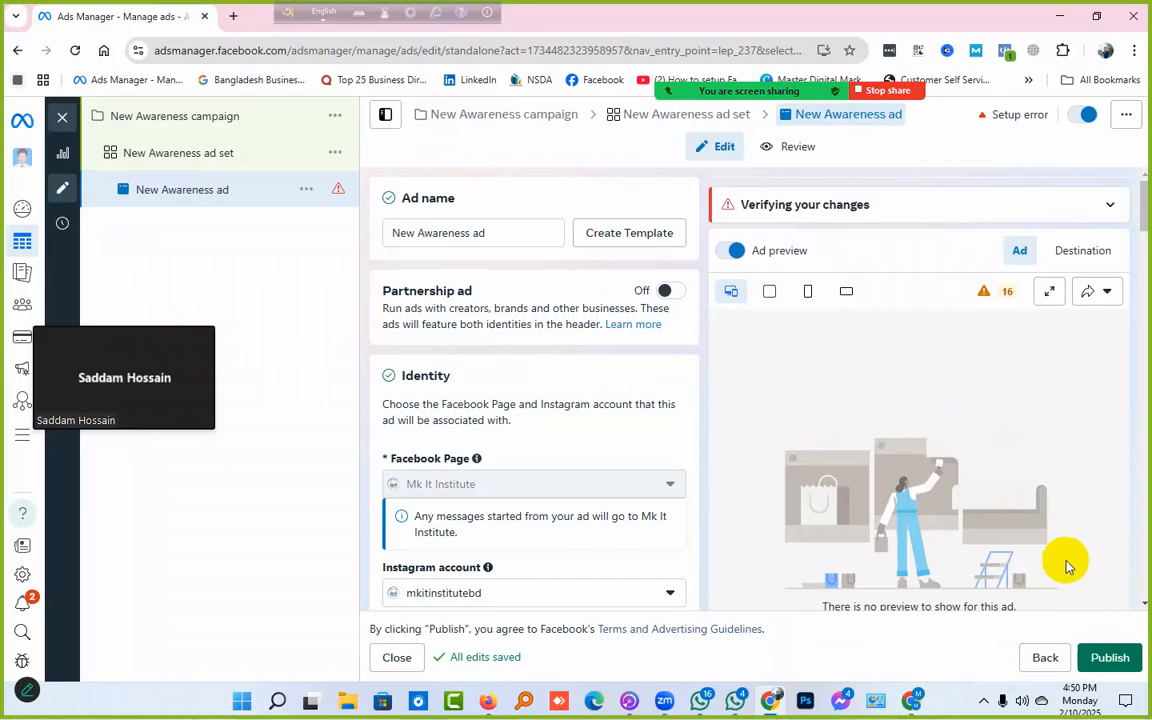
Step: Review the ad's identity, setup and creative sections, and expand the "30% discount Enroll now" carousel card
scroll(1033, 580, down, 1)
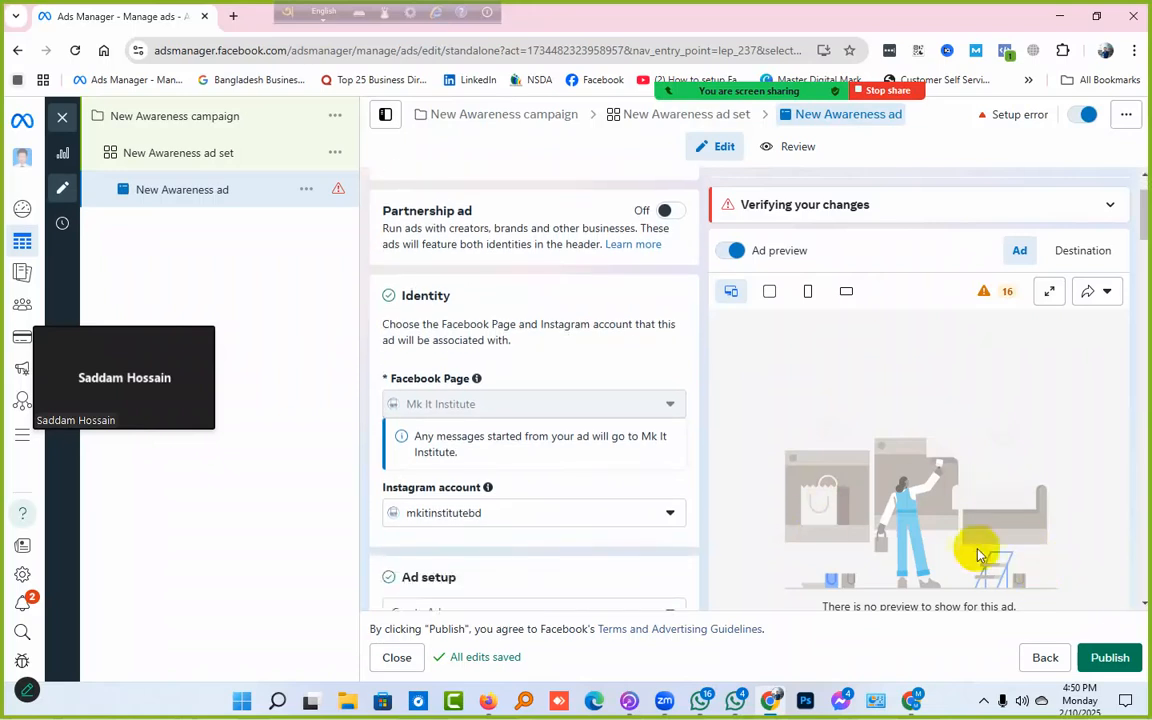
scroll(604, 488, down, 3)
scroll(604, 490, up, 4)
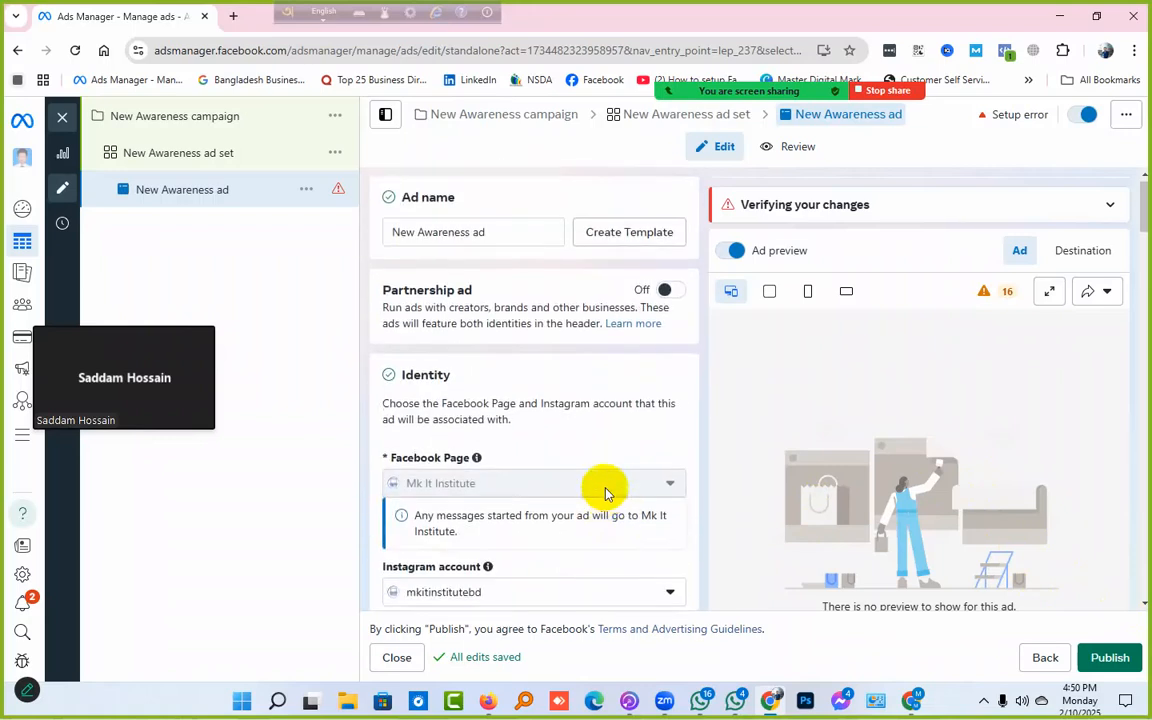
scroll(540, 482, down, 5)
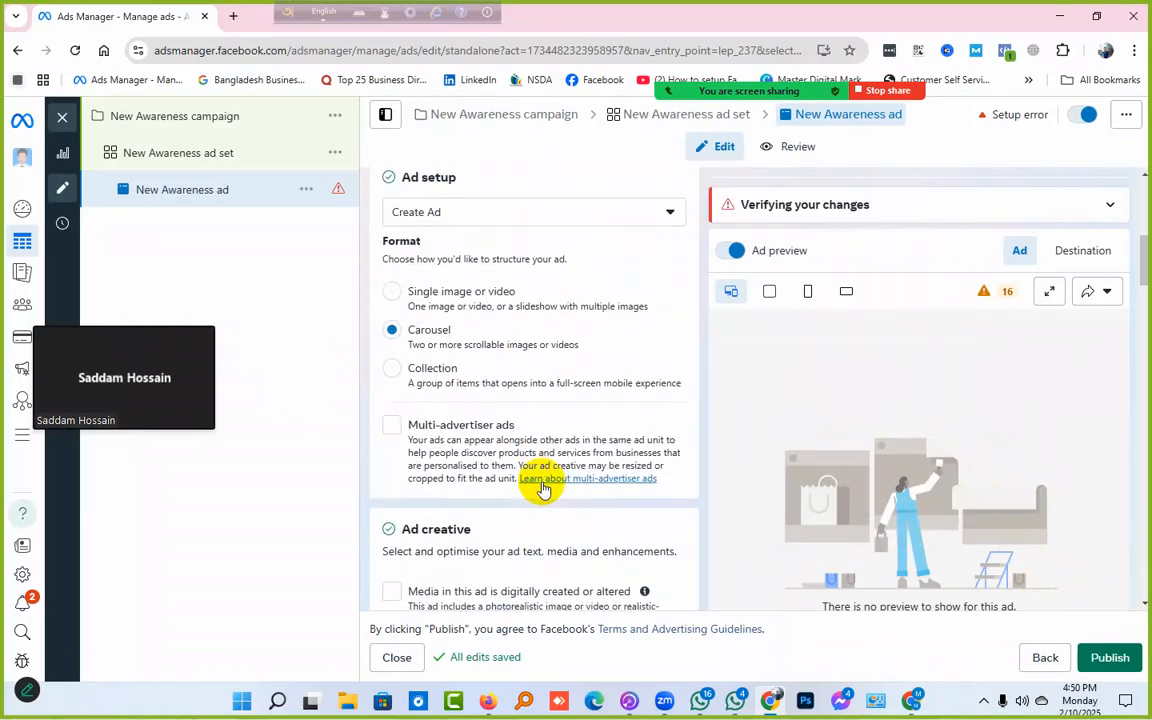
scroll(541, 488, down, 5)
scroll(543, 488, up, 2)
scroll(543, 486, down, 3)
scroll(543, 484, down, 5)
scroll(543, 484, down, 3)
scroll(542, 486, up, 8)
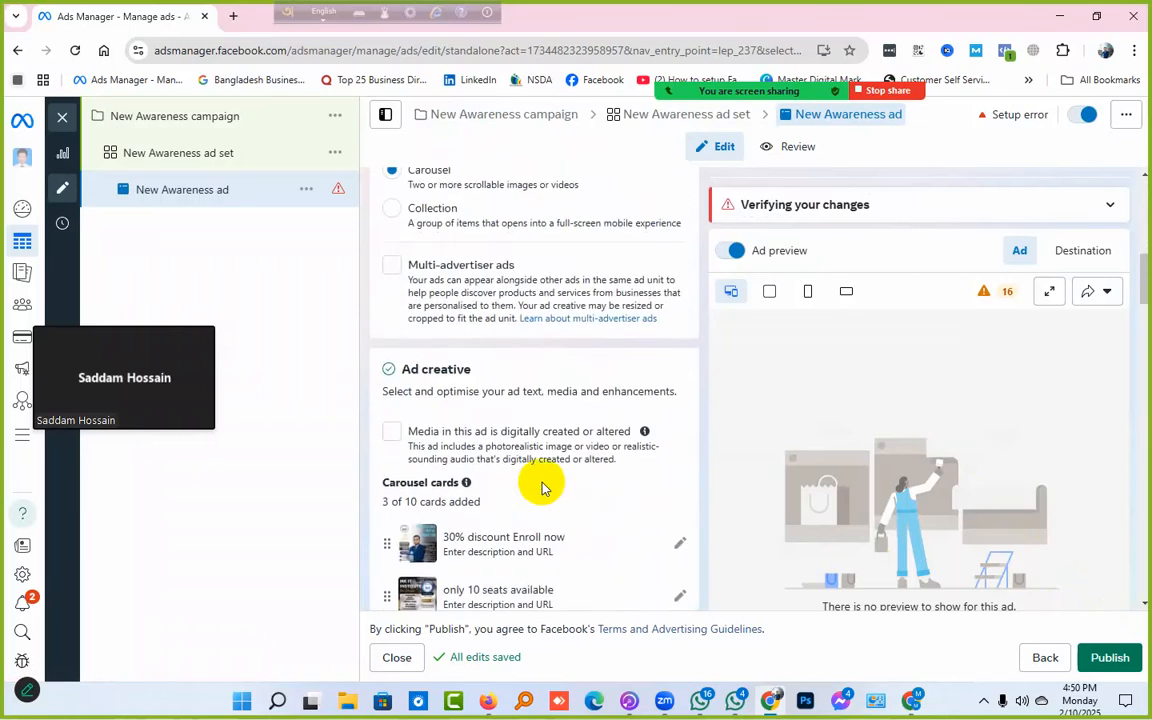
scroll(543, 486, down, 2)
click(680, 388)
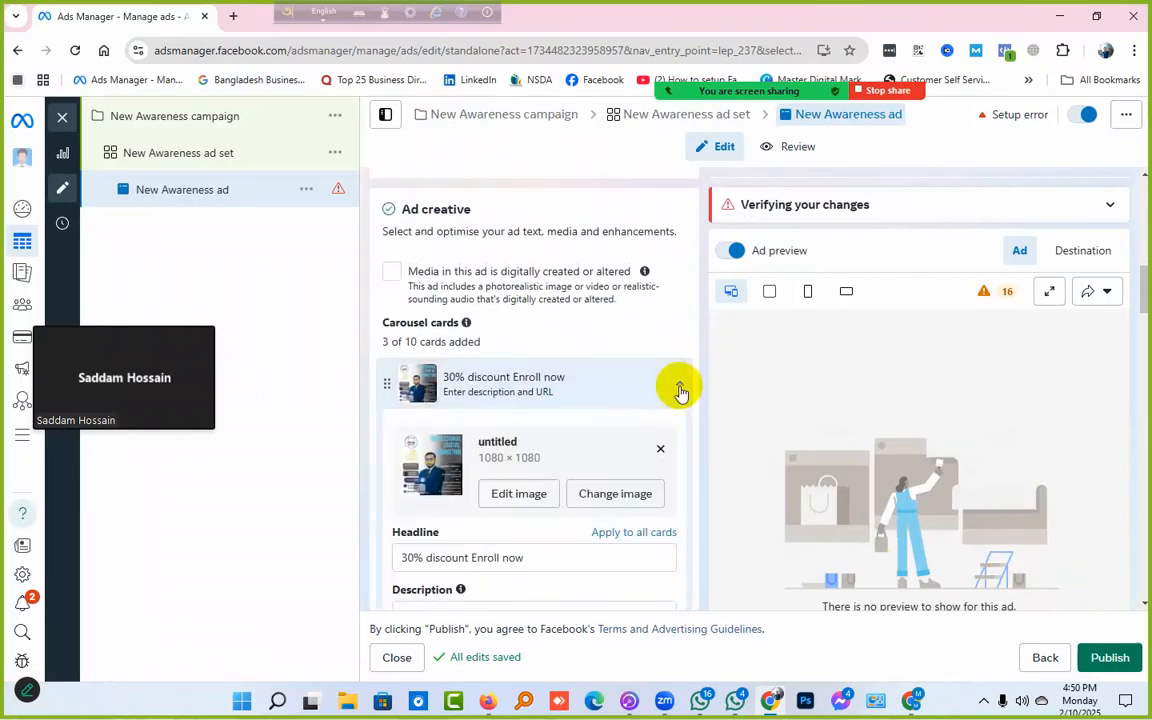
Step: Inspect the advanced preview of the ad across all placements, moving the meeting video window out of the way, and return to the editor
click(1048, 296)
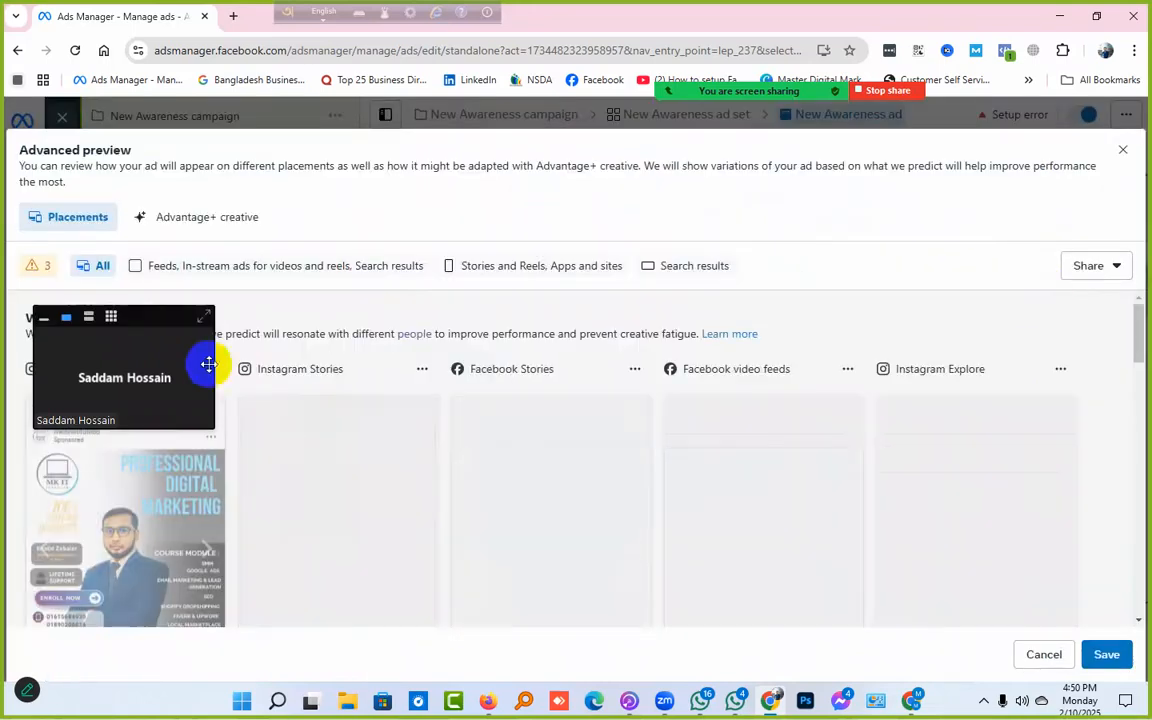
drag(162, 321, 735, 80)
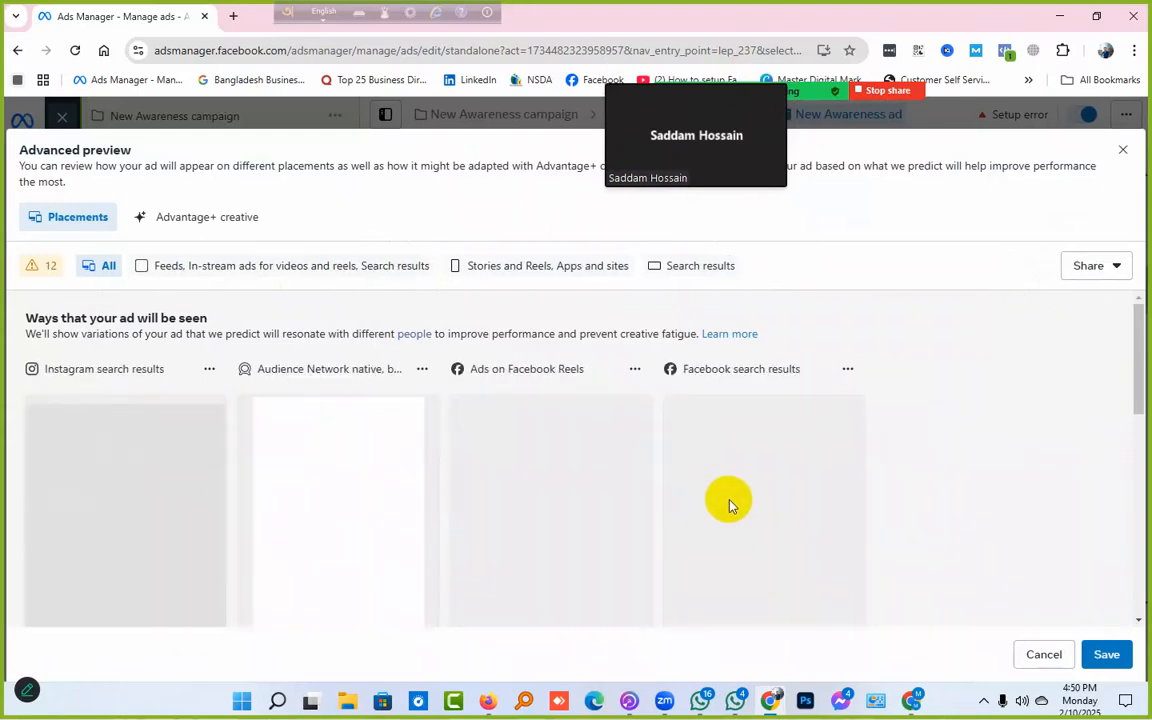
click(1122, 153)
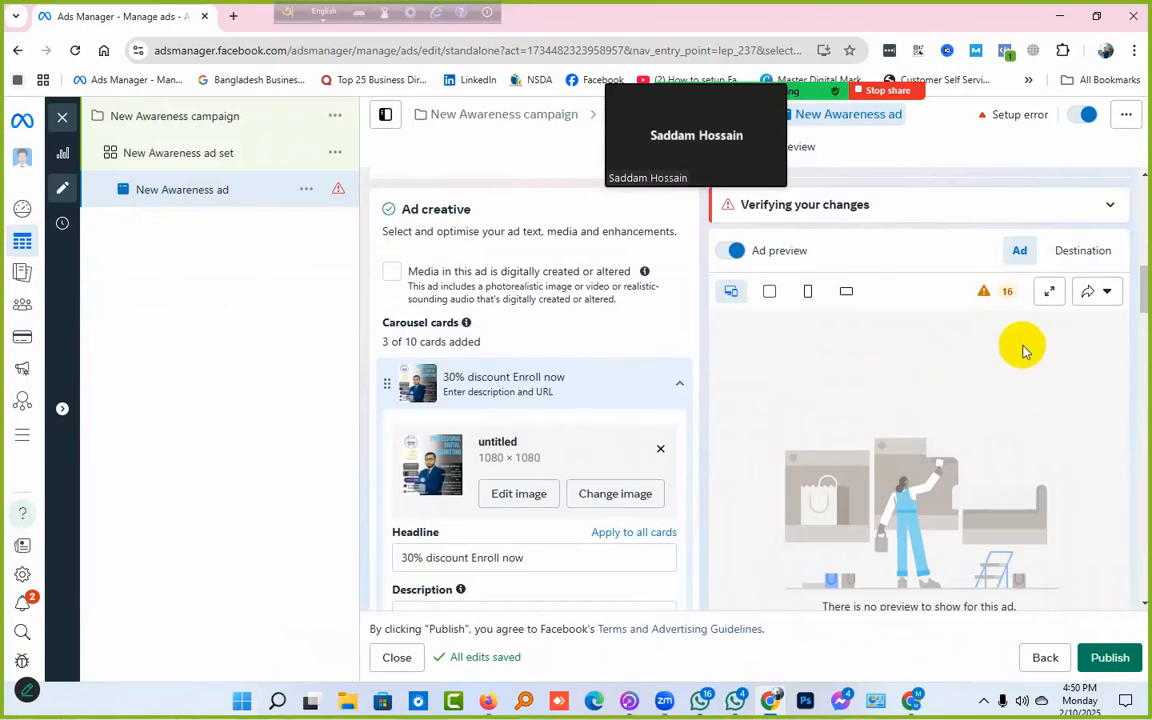
click(1048, 293)
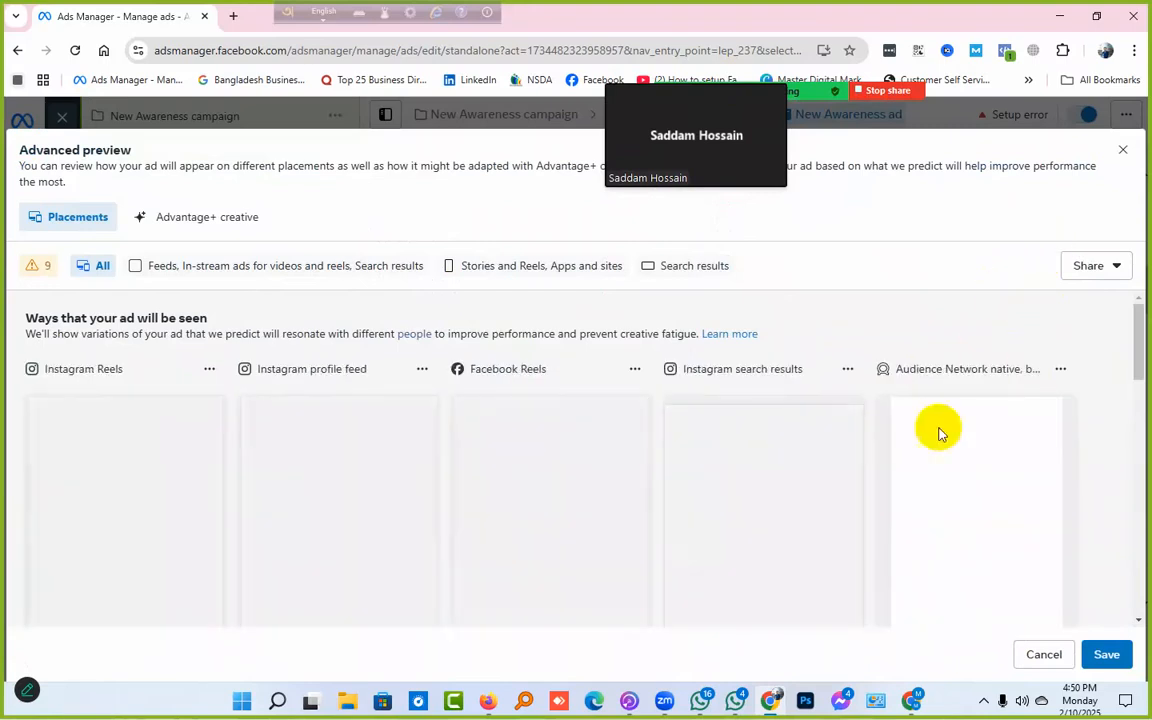
scroll(882, 476, down, 2)
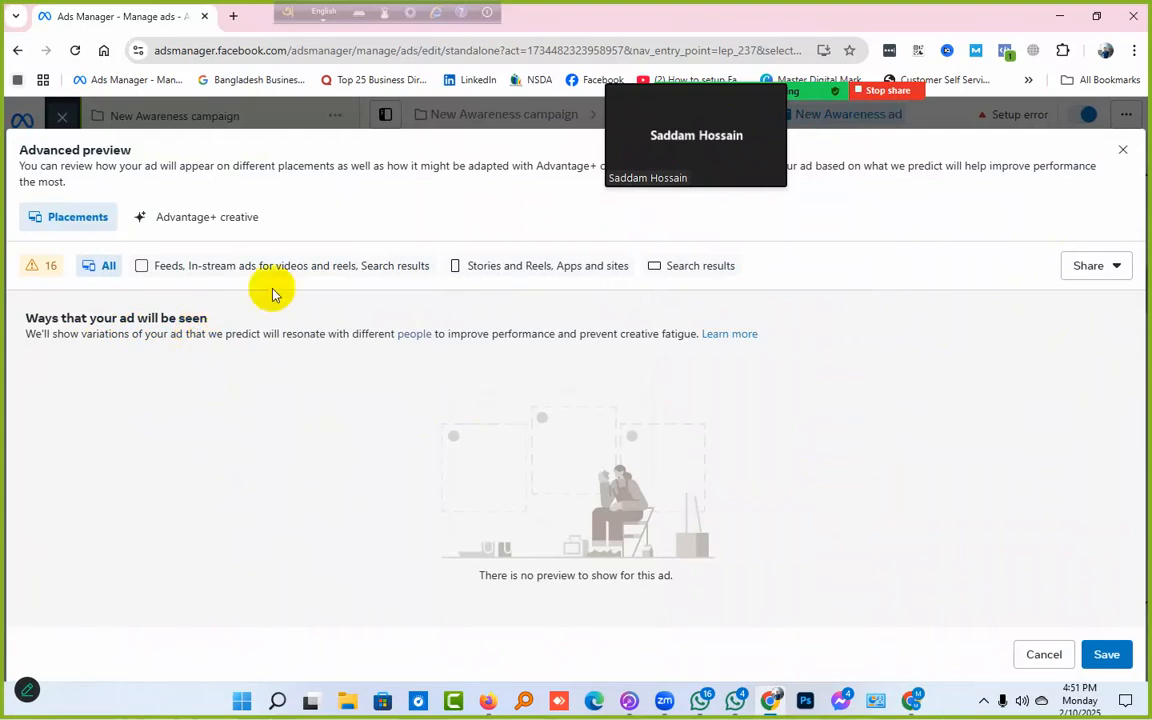
click(1120, 151)
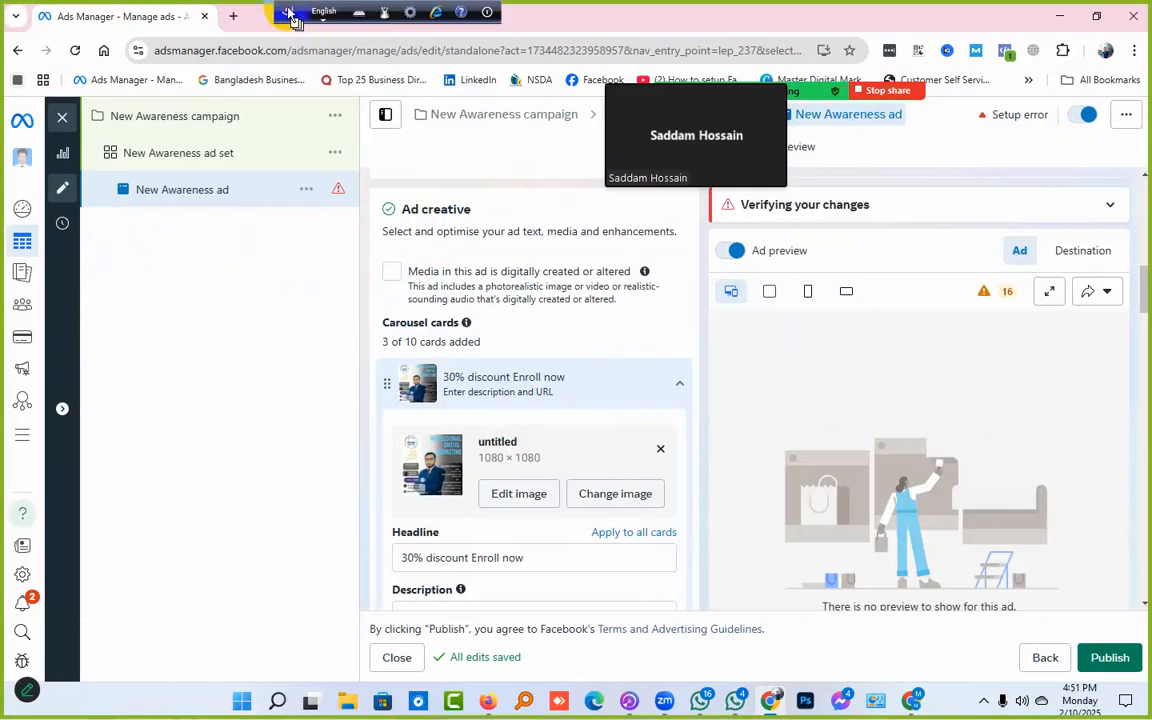
Step: Open the Ads Manager campaigns list in a new browser tab and look over its table
click(237, 20)
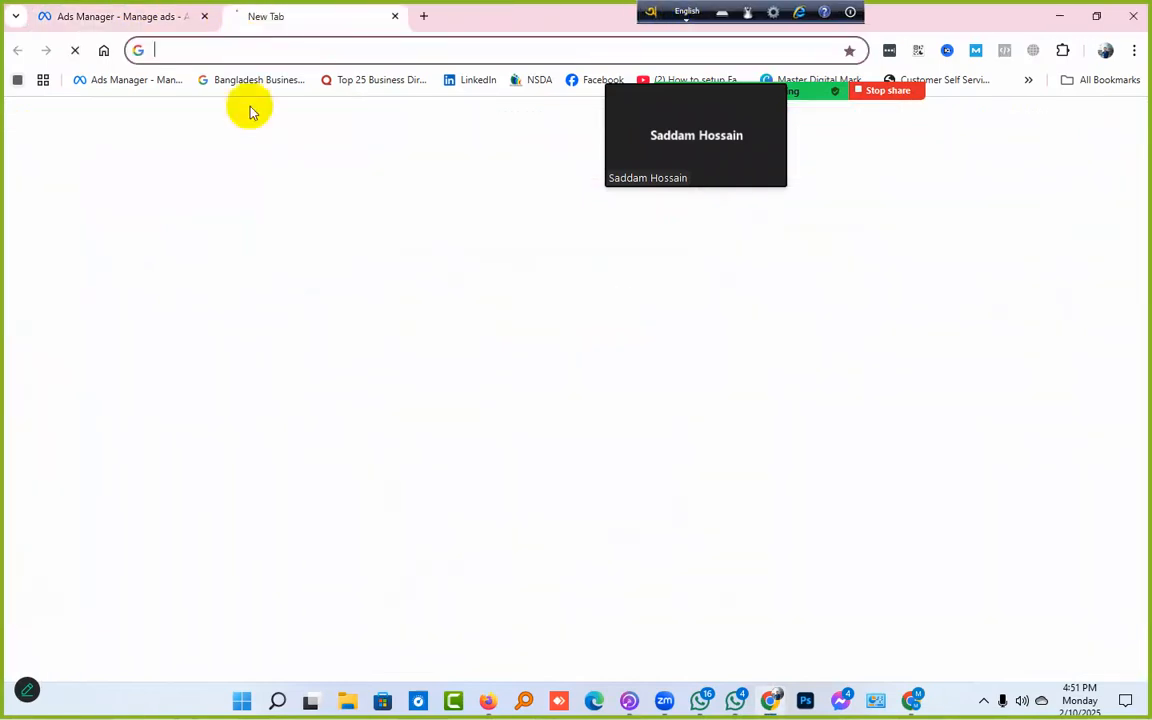
click(116, 84)
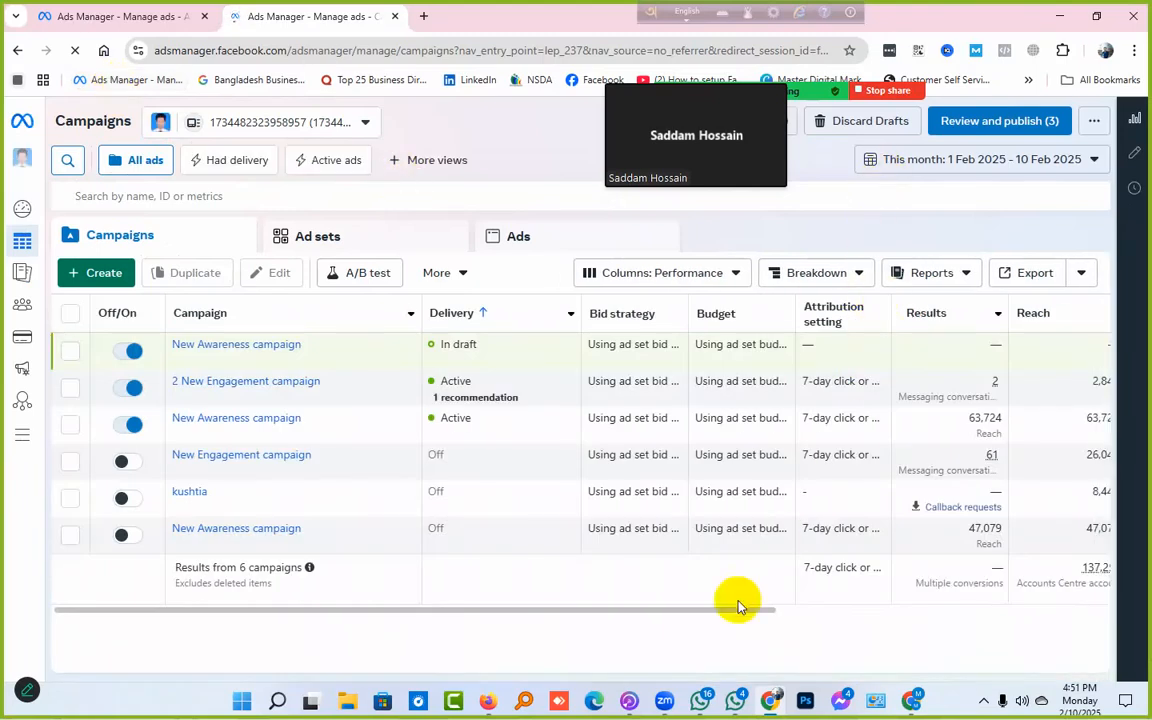
click(871, 613)
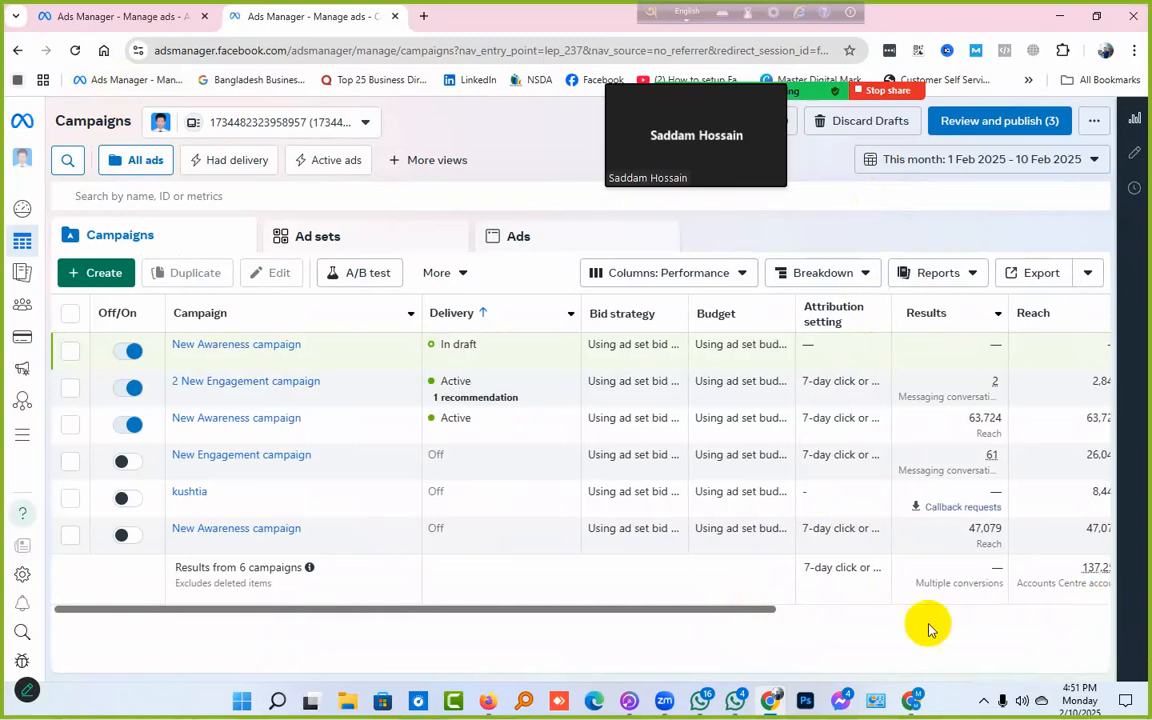
drag(791, 612, 368, 609)
Step: Return to the New Awareness ad editor and reload the page
click(152, 15)
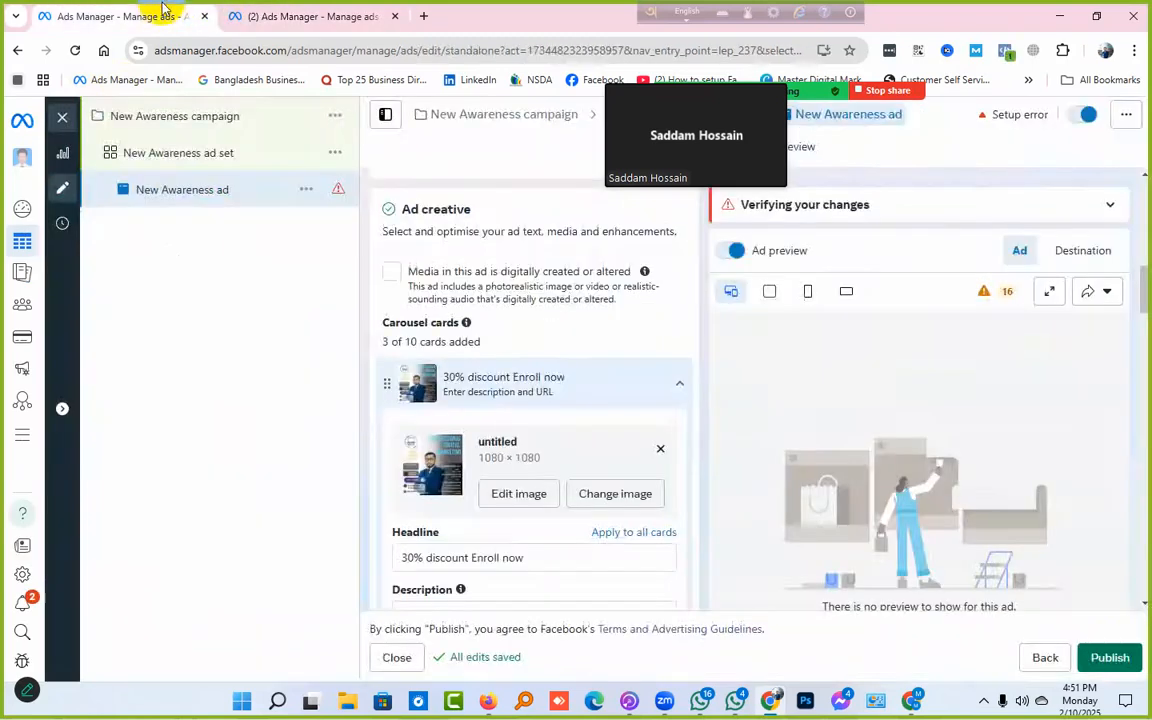
click(77, 50)
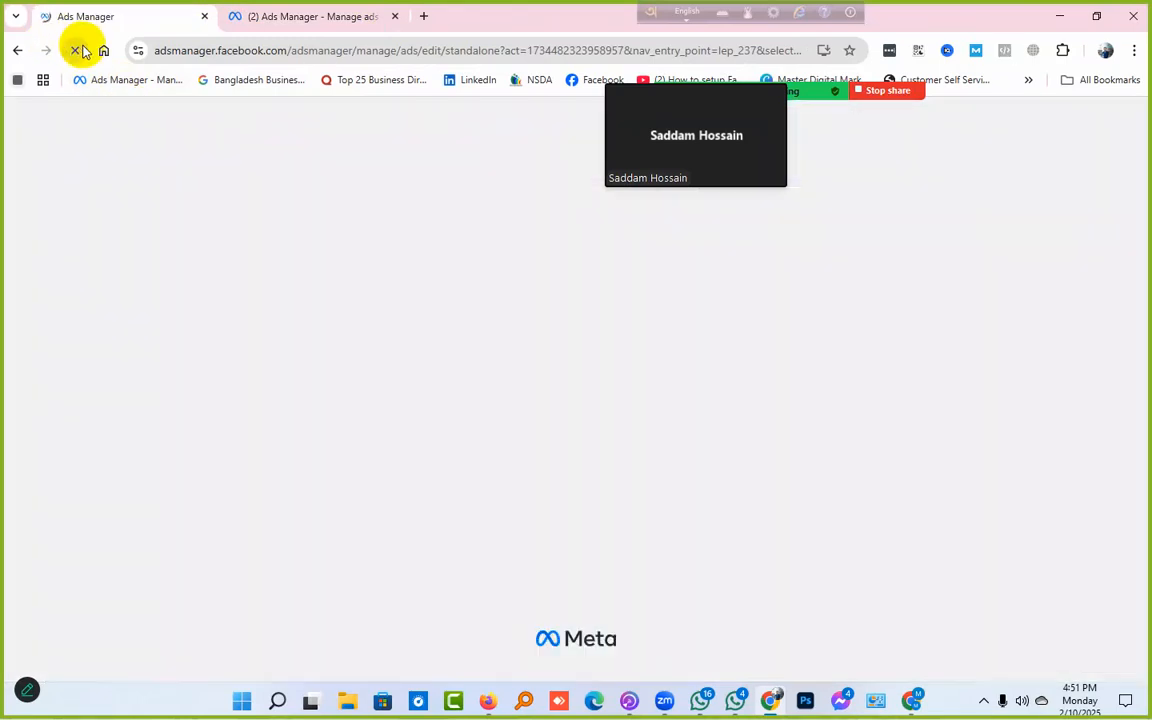
Step: Check the reach, impressions and cost columns of the campaigns table, and return to the ad editor, dismissing the low system resources notice
click(298, 8)
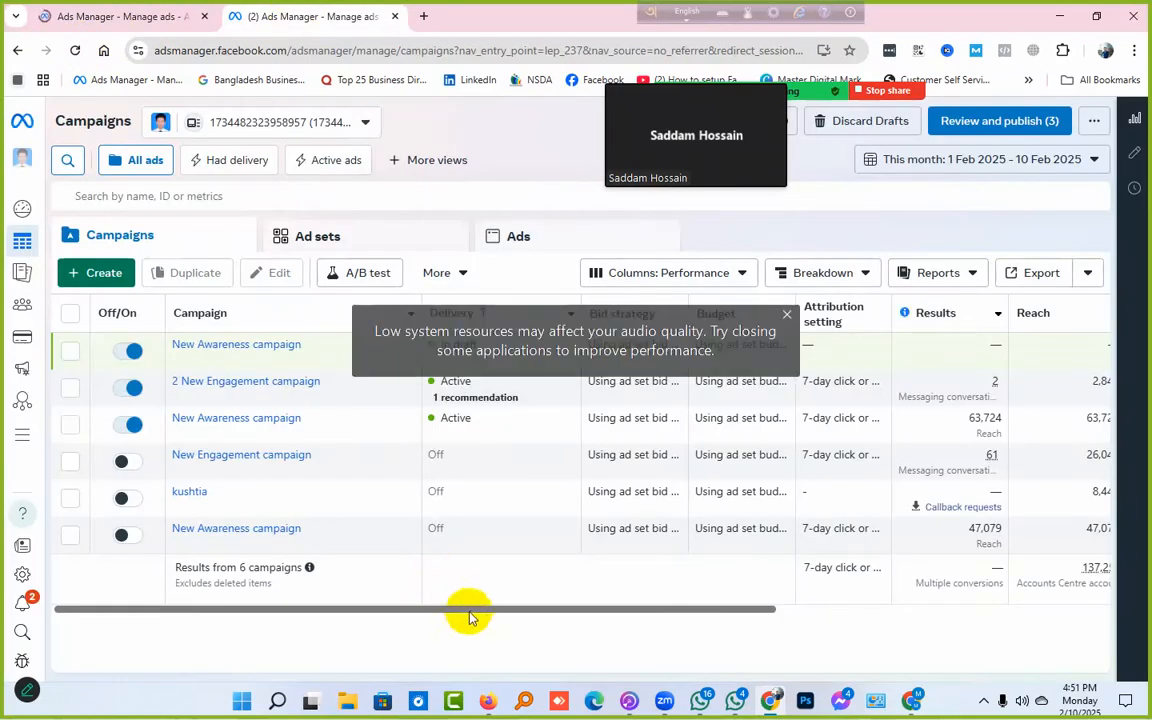
scroll(616, 620, right, 1)
scroll(624, 616, right, 5)
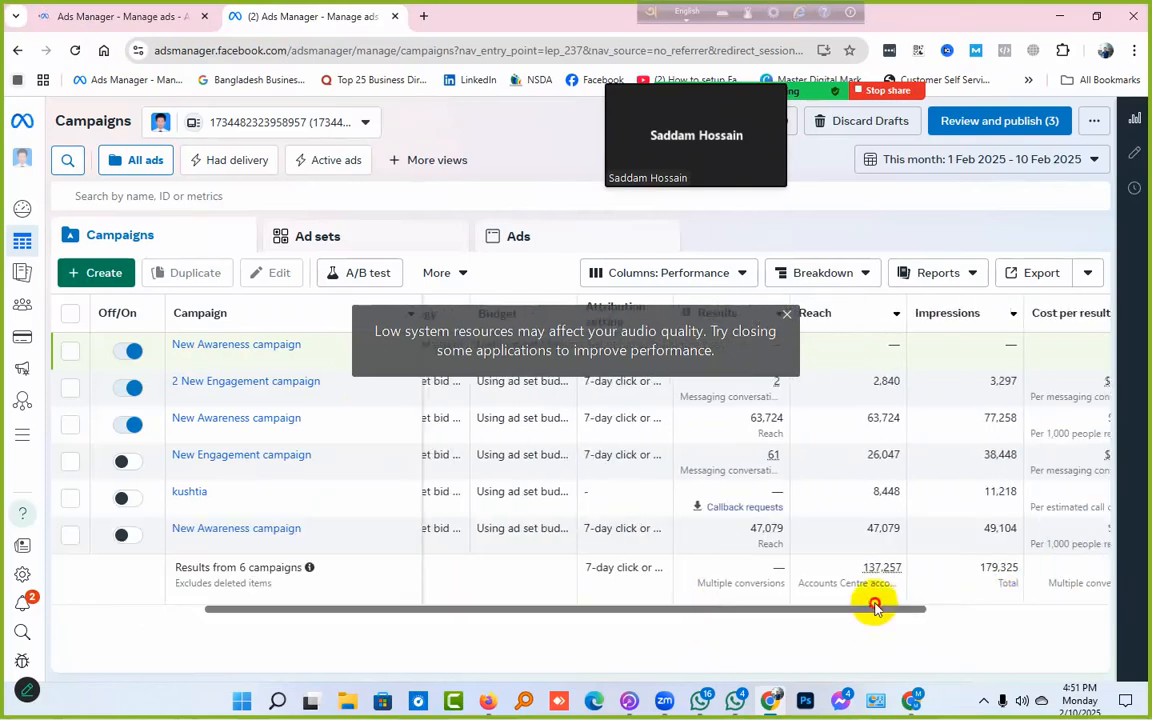
click(113, 18)
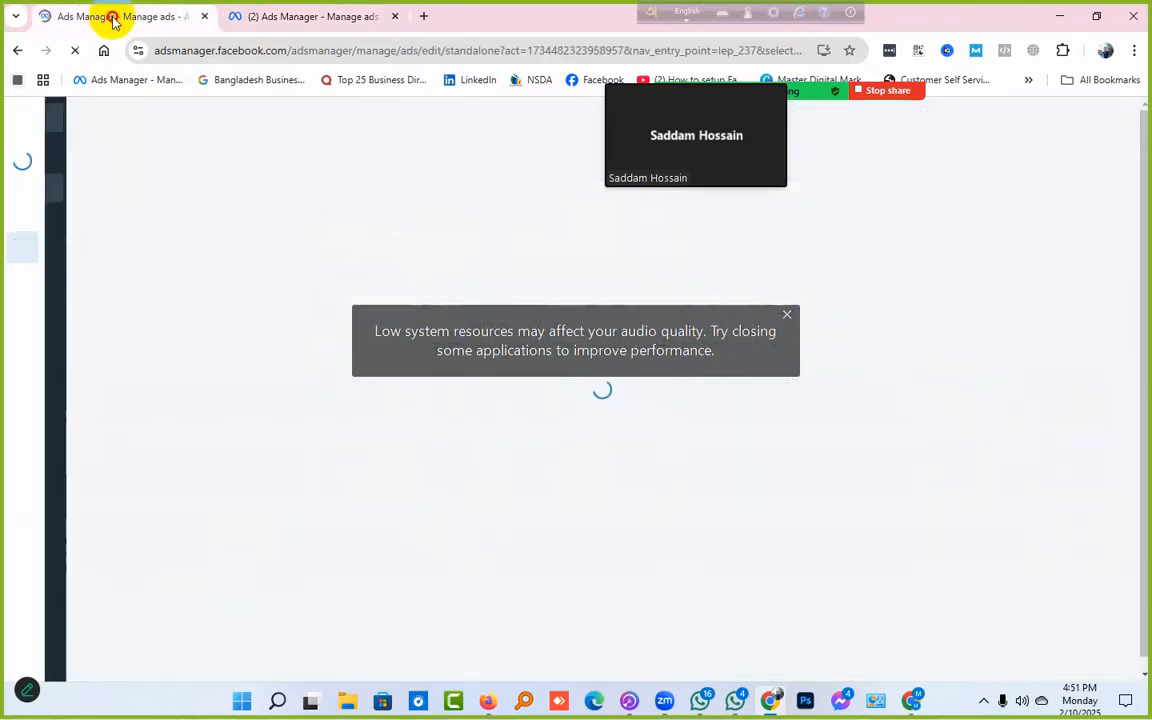
click(790, 318)
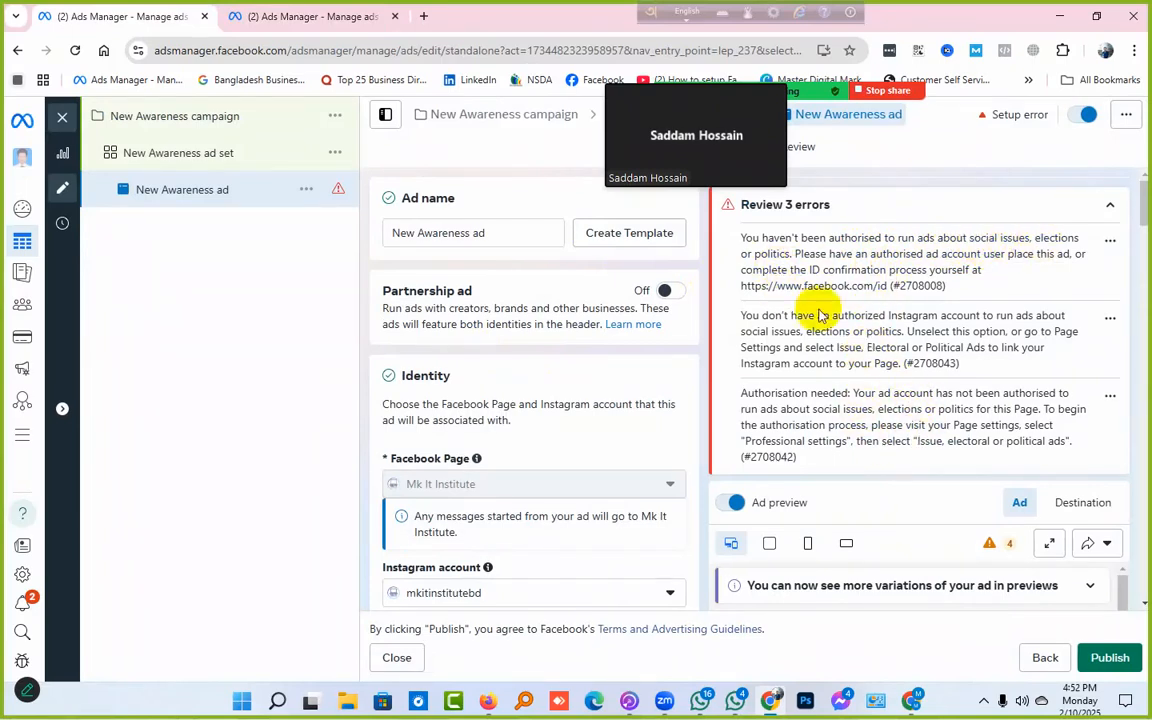
Step: Declare Social issues, elections or politics as the New Awareness campaign's special ad category, and clear that selection again
click(244, 117)
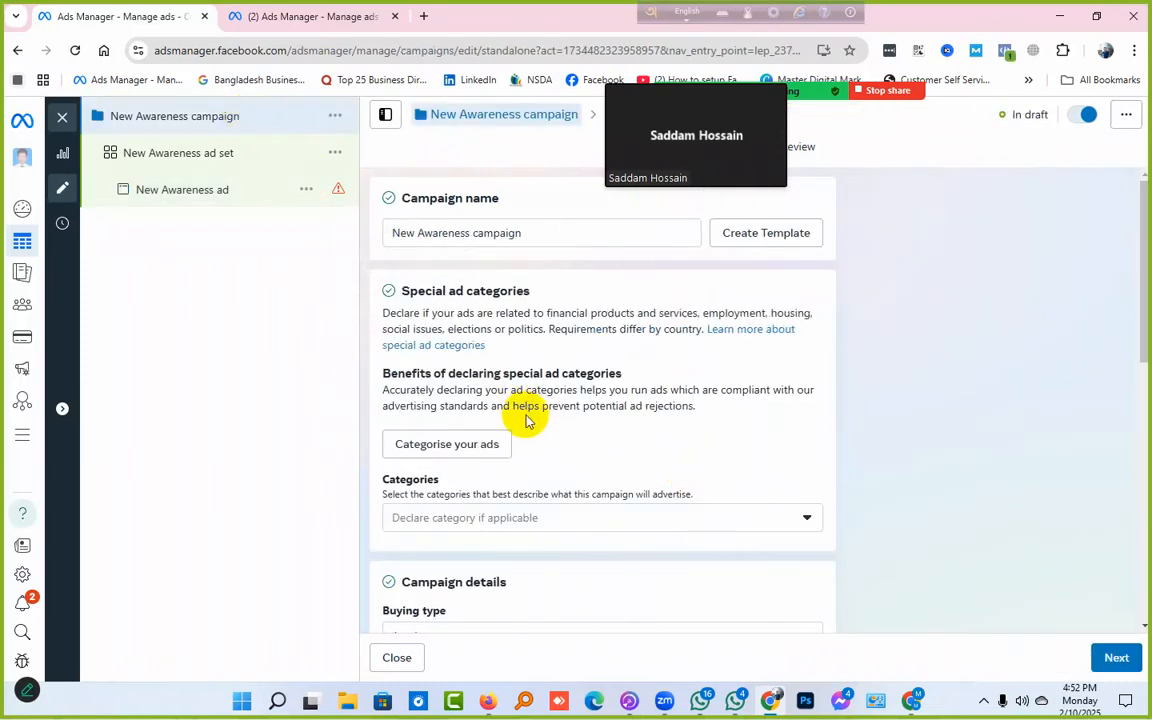
scroll(527, 417, down, 1)
scroll(527, 416, down, 1)
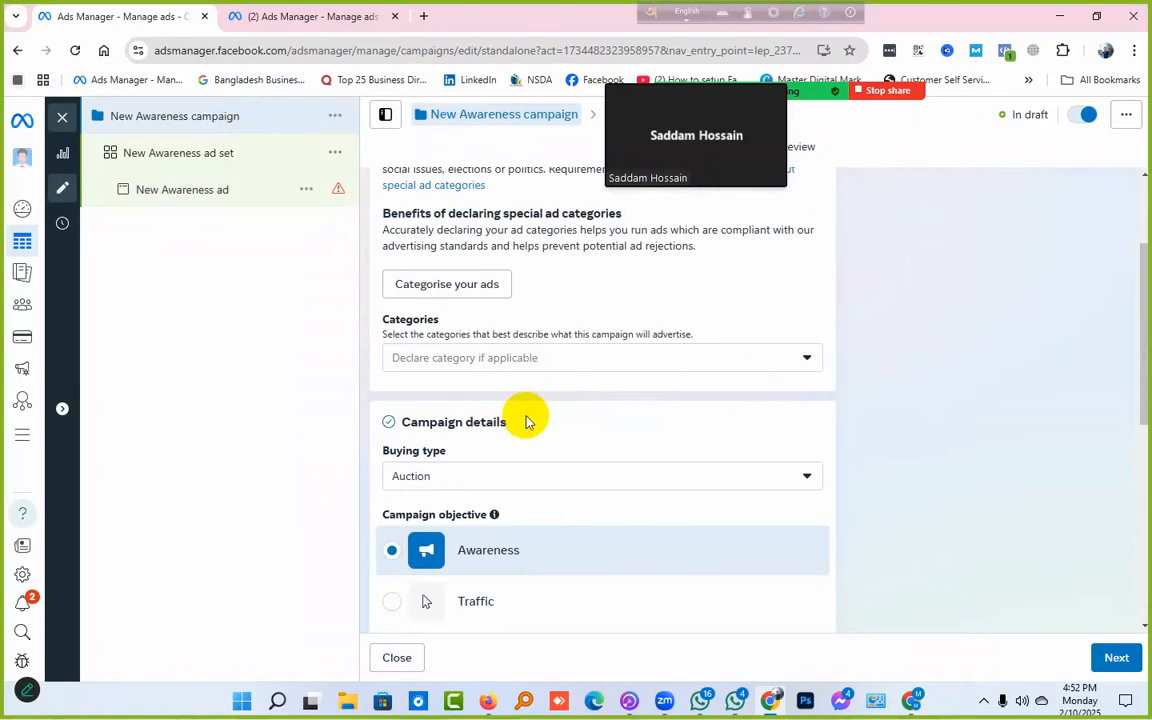
scroll(527, 420, up, 1)
click(503, 440)
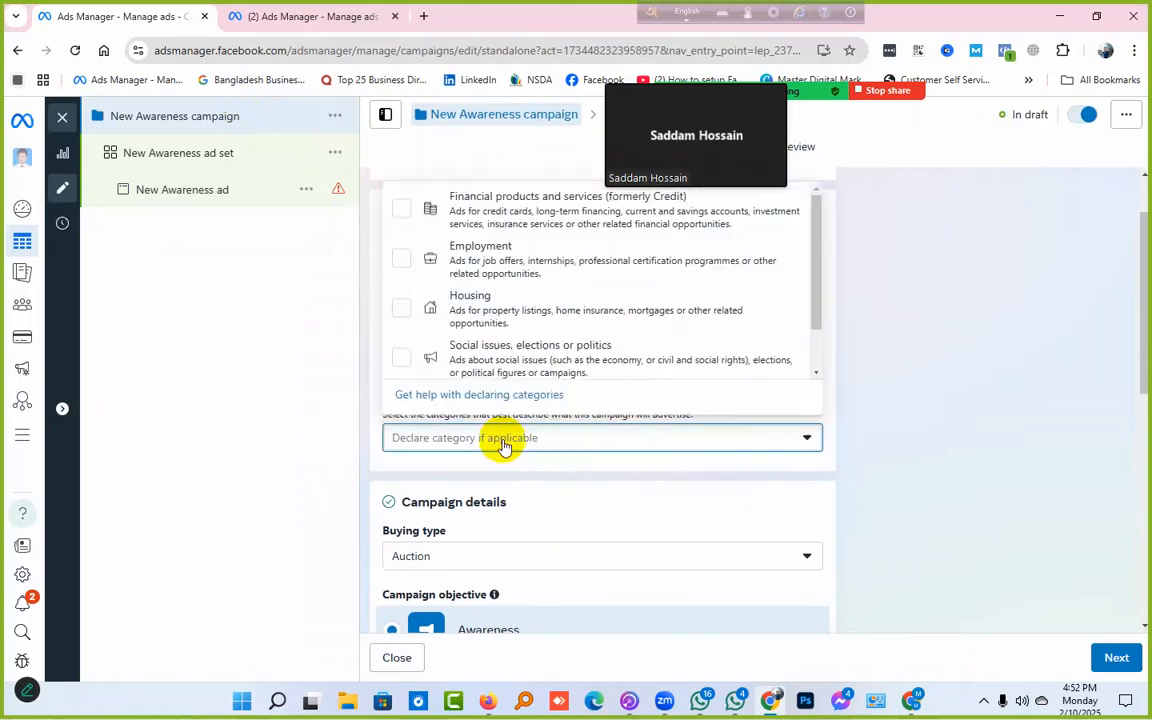
click(402, 360)
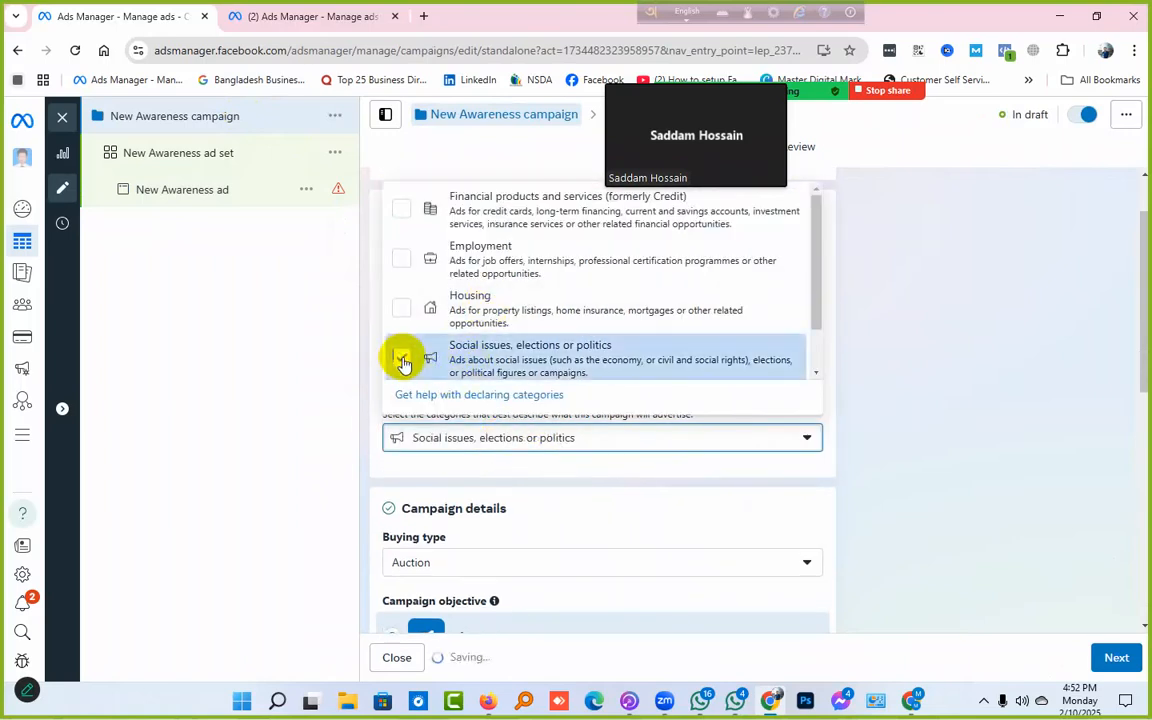
click(402, 360)
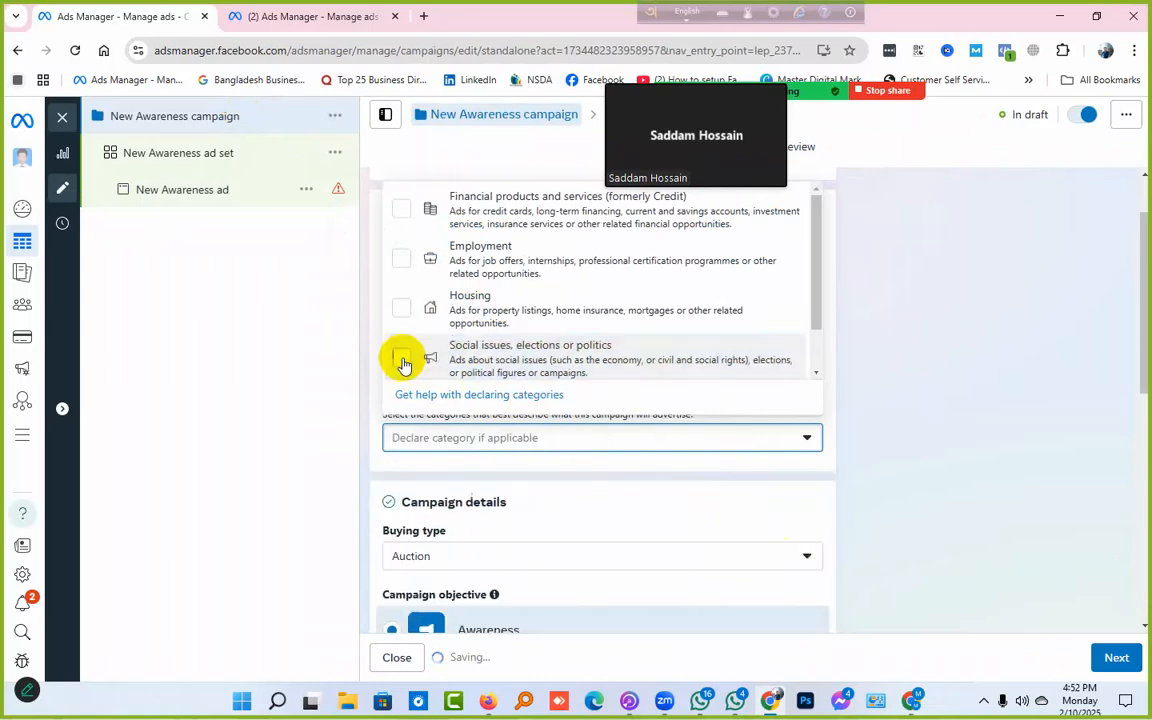
Step: Proceed to the New Awareness ad set and go back to the campaign settings to check the special ad categories section
click(1116, 657)
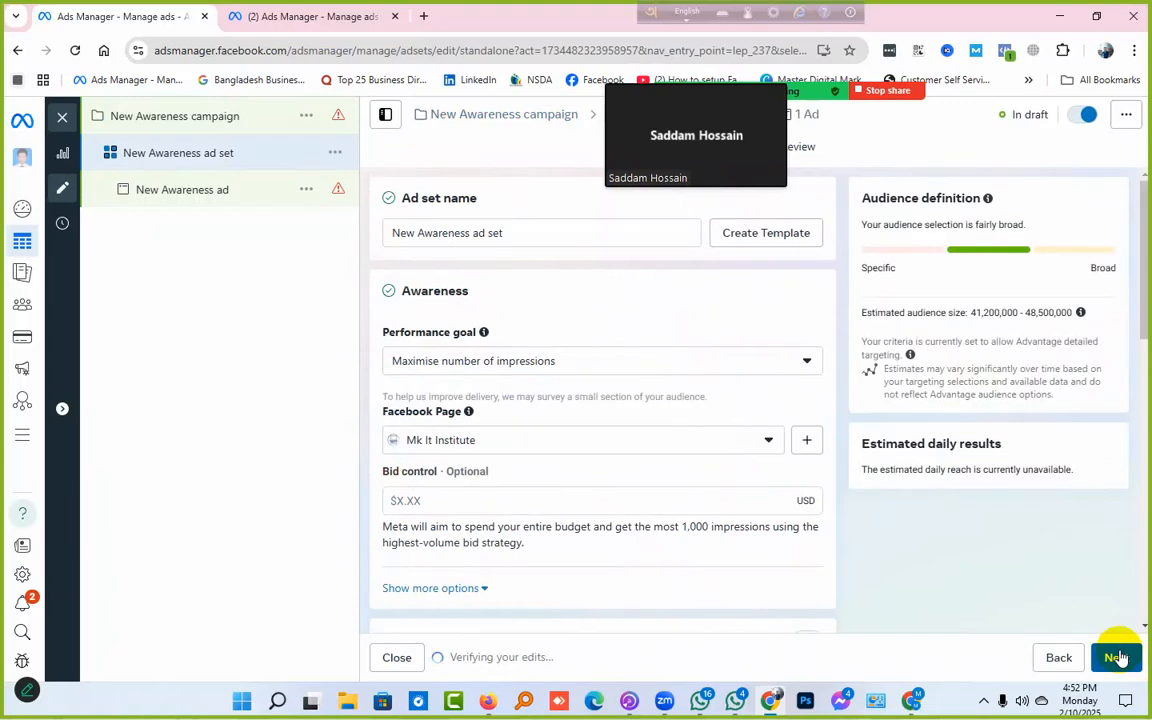
click(238, 120)
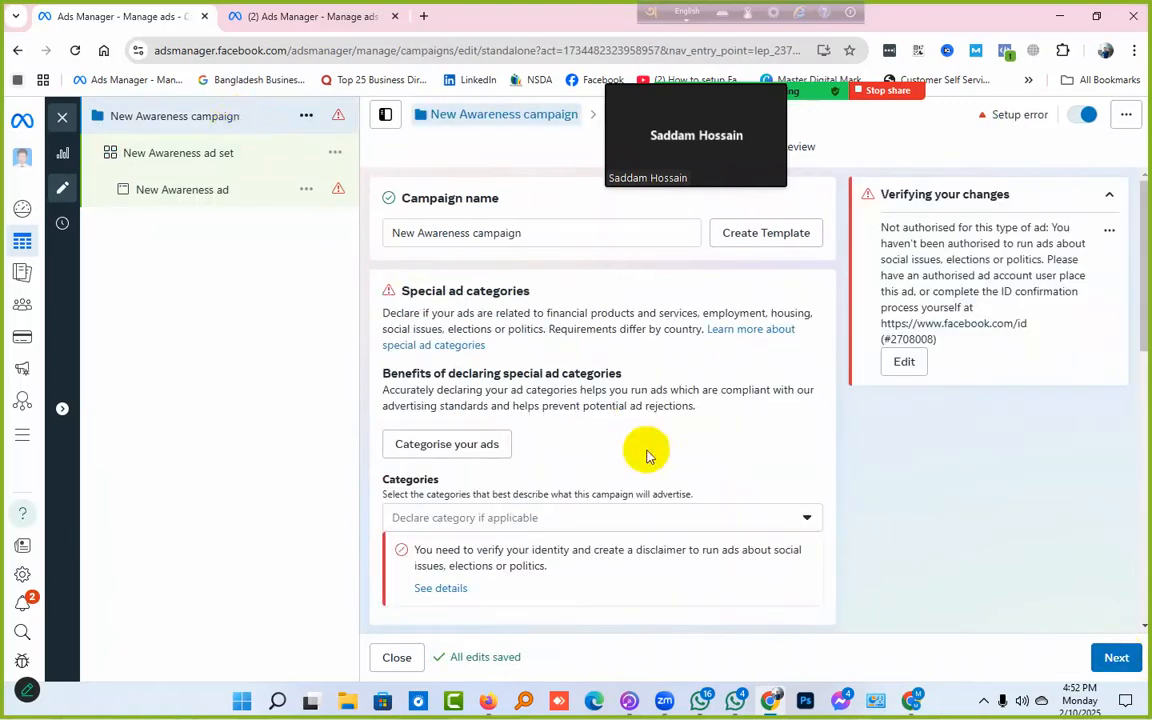
Step: Check the campaign's special ad category options and the authorisation details for social issues, elections or politics, closing both without changes
scroll(647, 457, down, 3)
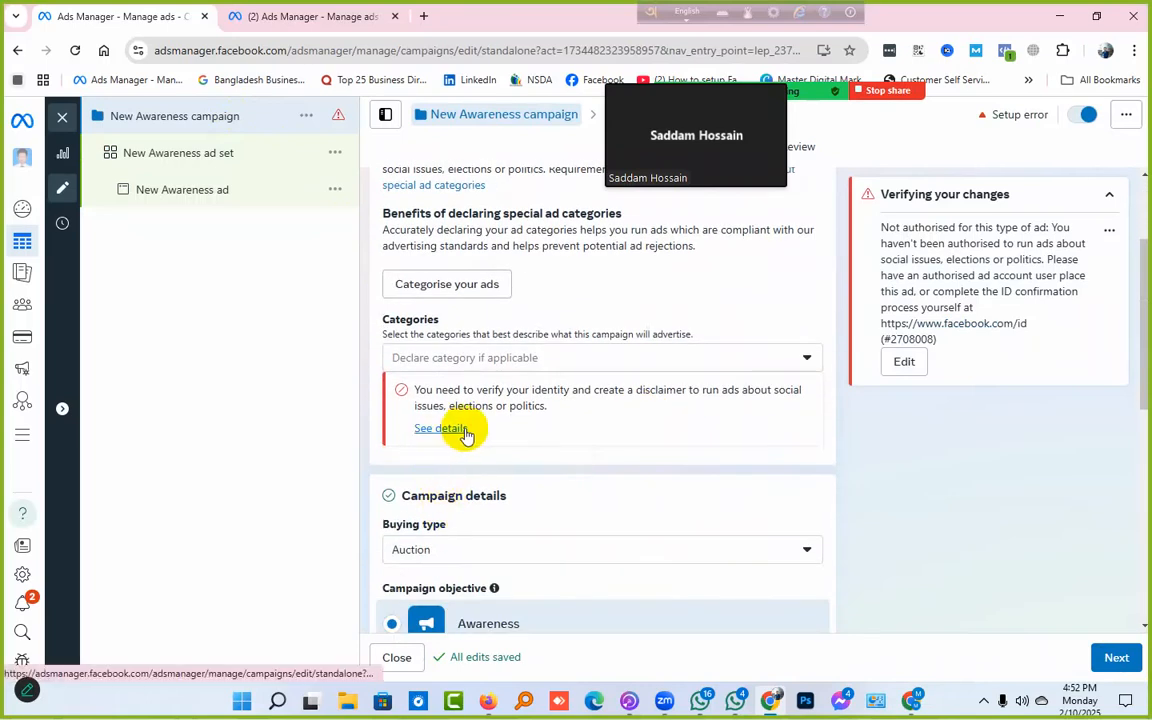
click(663, 369)
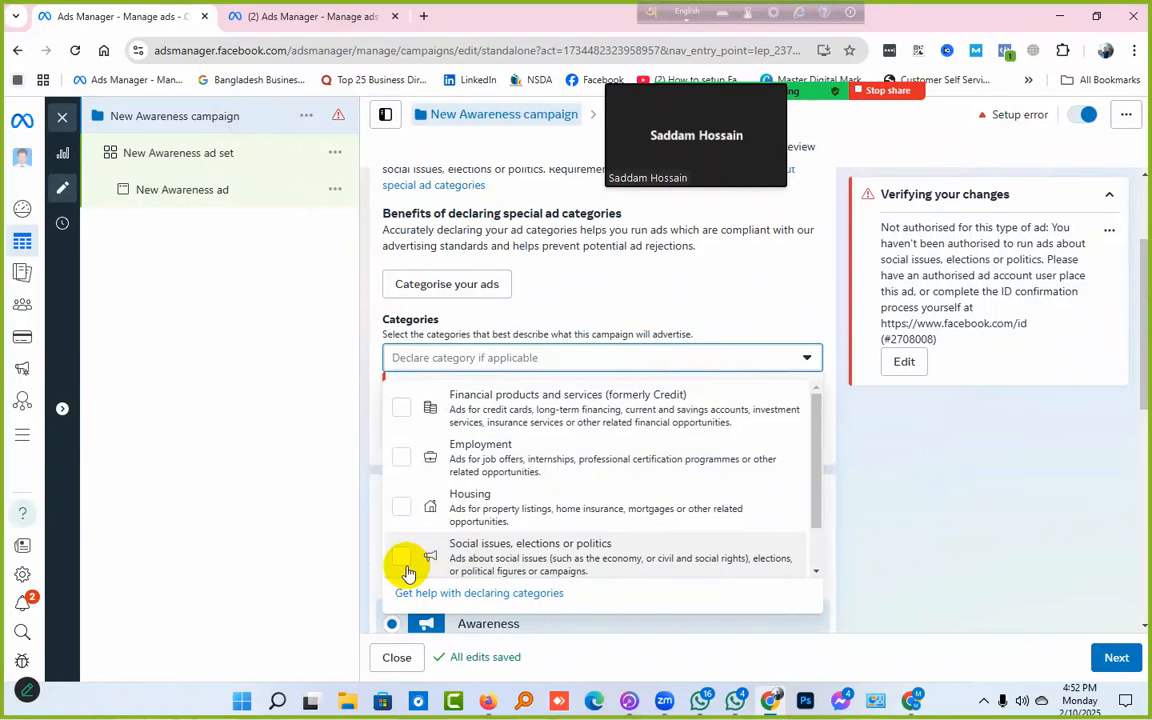
click(843, 418)
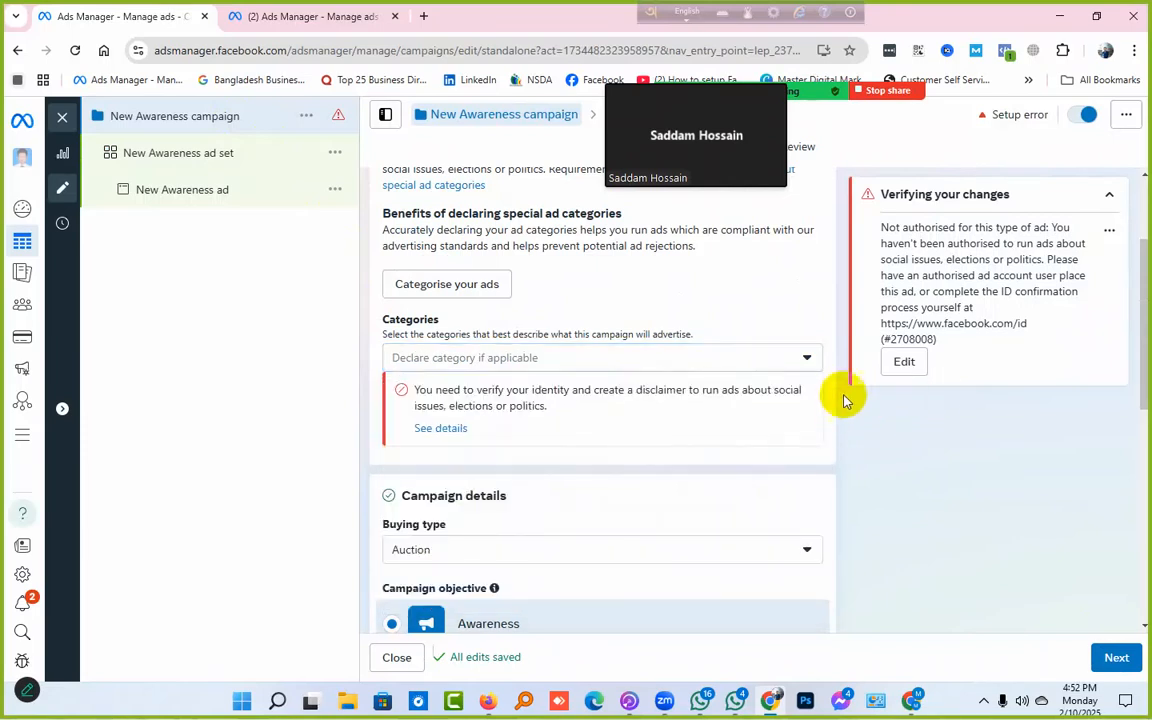
click(437, 427)
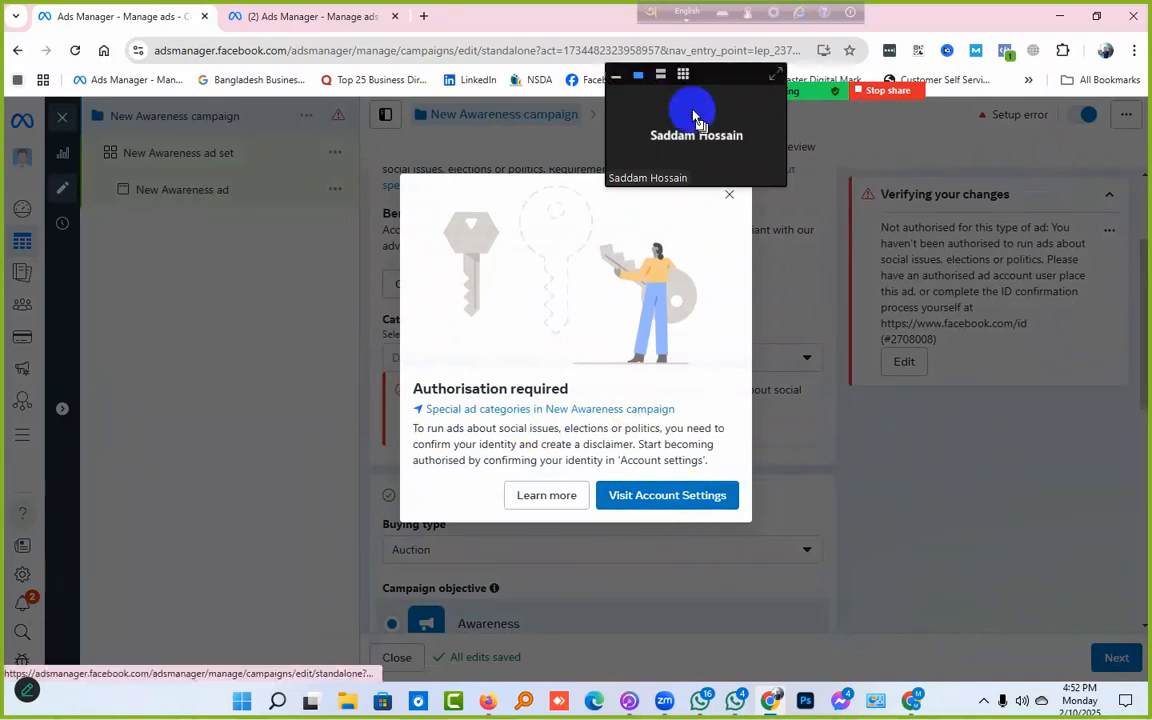
mouse_move(718, 85)
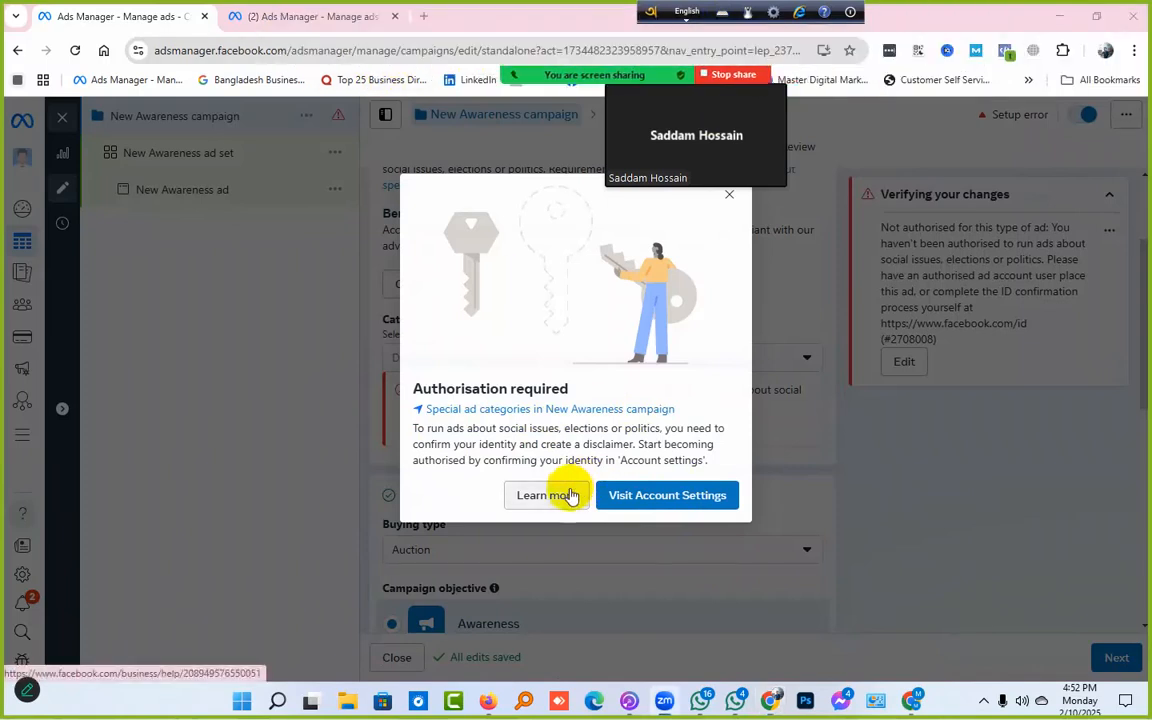
click(728, 200)
scroll(694, 442, down, 5)
scroll(690, 441, up, 10)
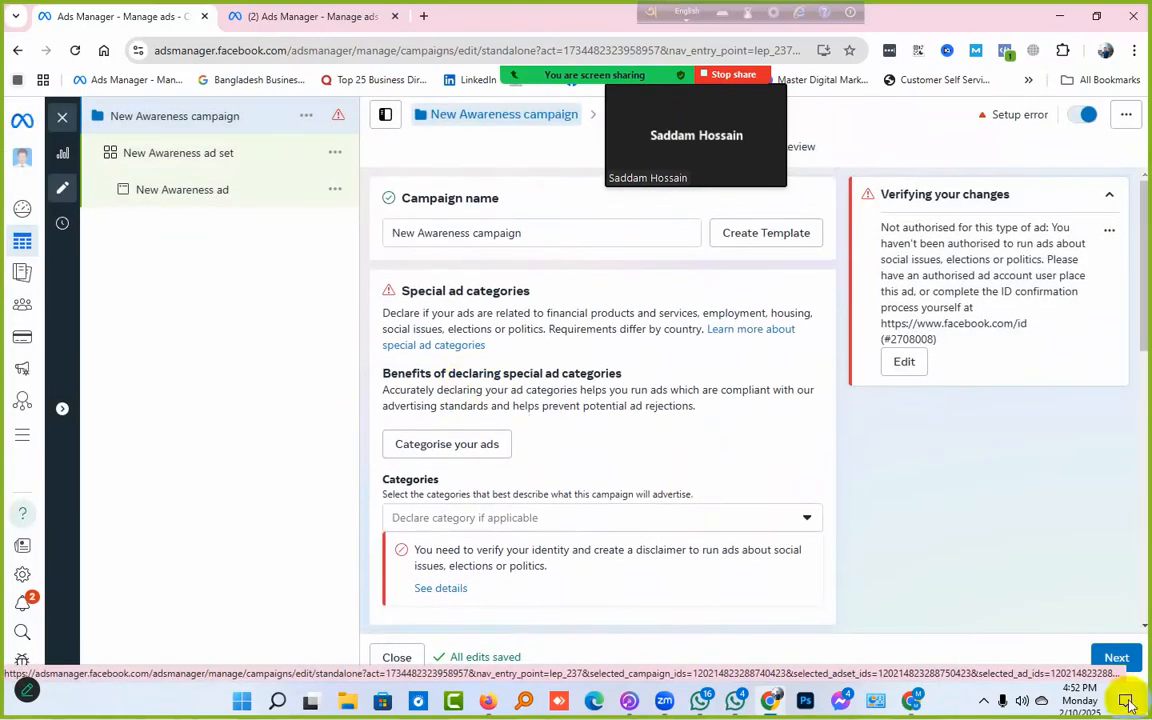
Step: Inspect the New Awareness ad's placement delivery warnings and the Facebook in-stream videos placement editor, leaving the editor without saving
click(1118, 657)
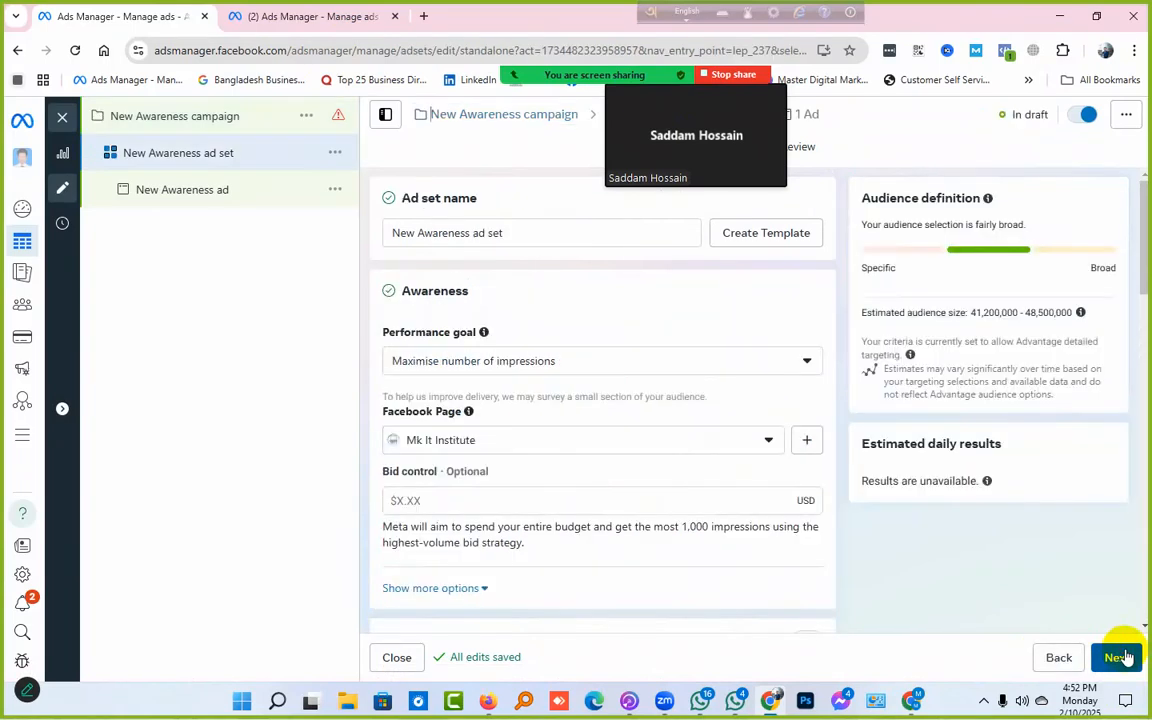
click(1120, 657)
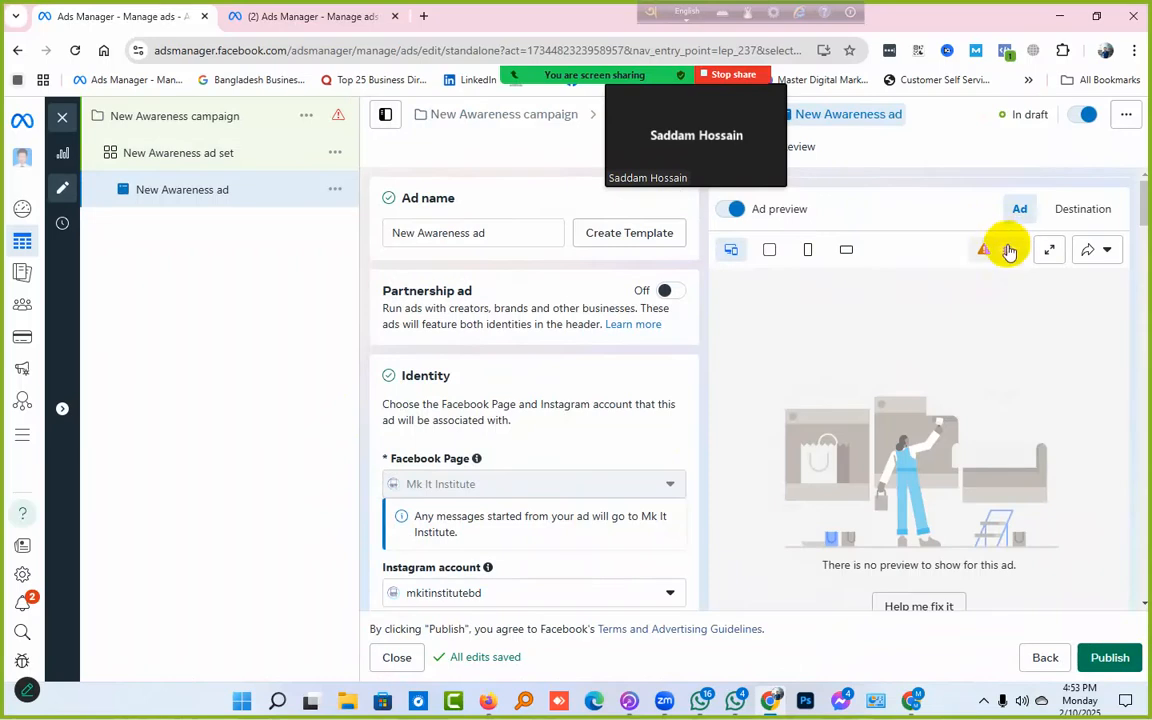
click(1008, 253)
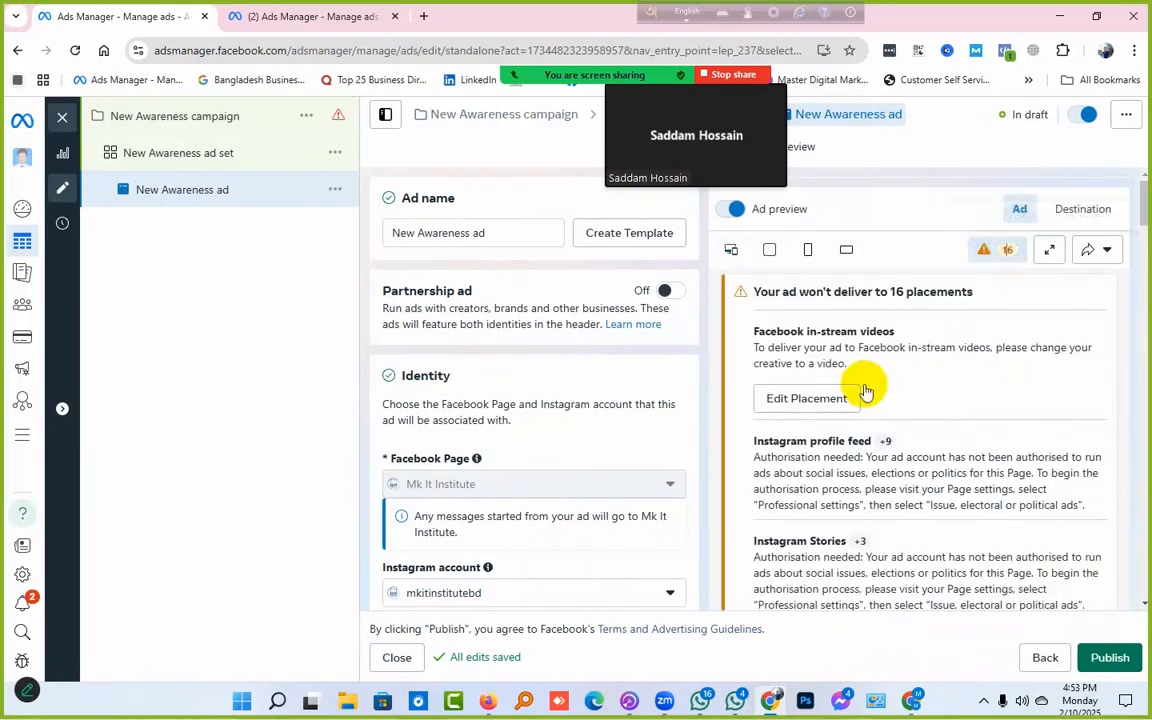
click(837, 399)
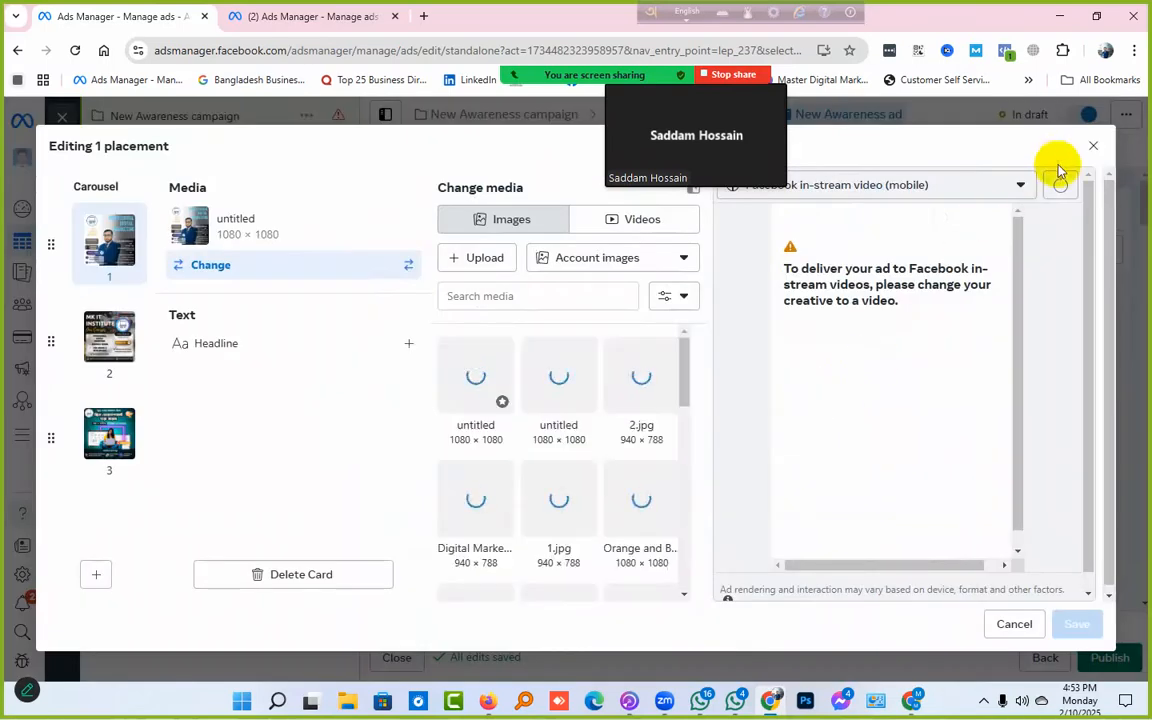
click(1097, 149)
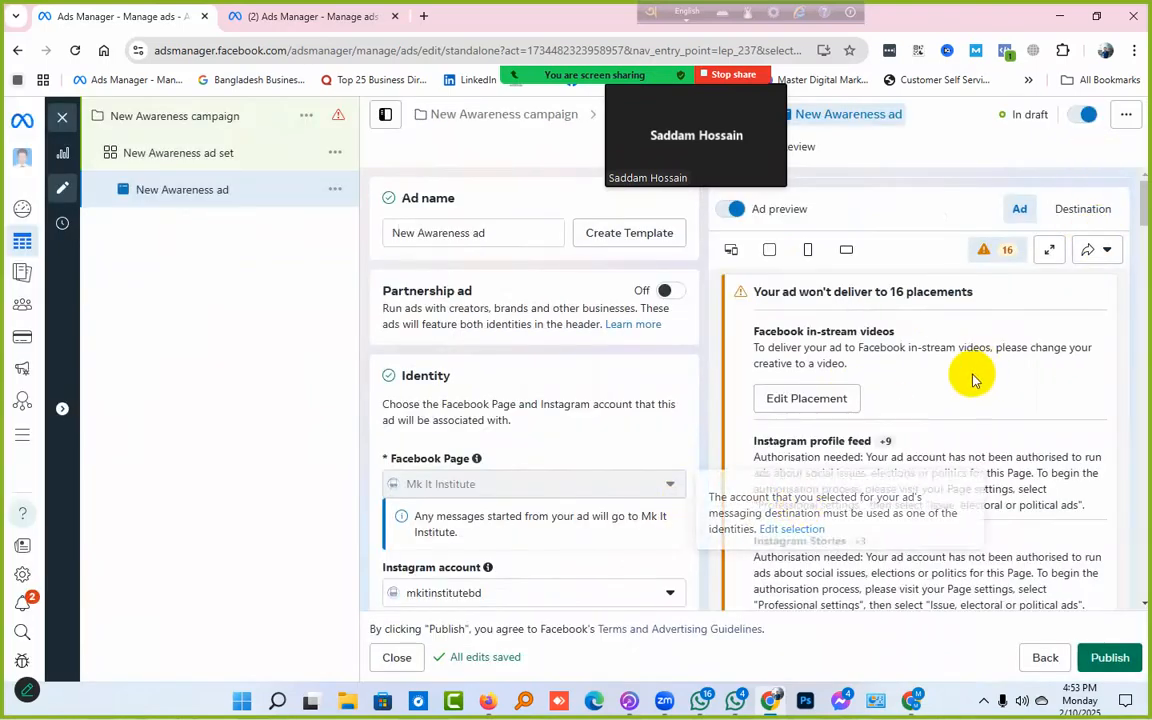
Step: Review the New Awareness ad's carousel cards, primary text, messaging app destination and message template
scroll(962, 390, down, 6)
scroll(557, 443, up, 4)
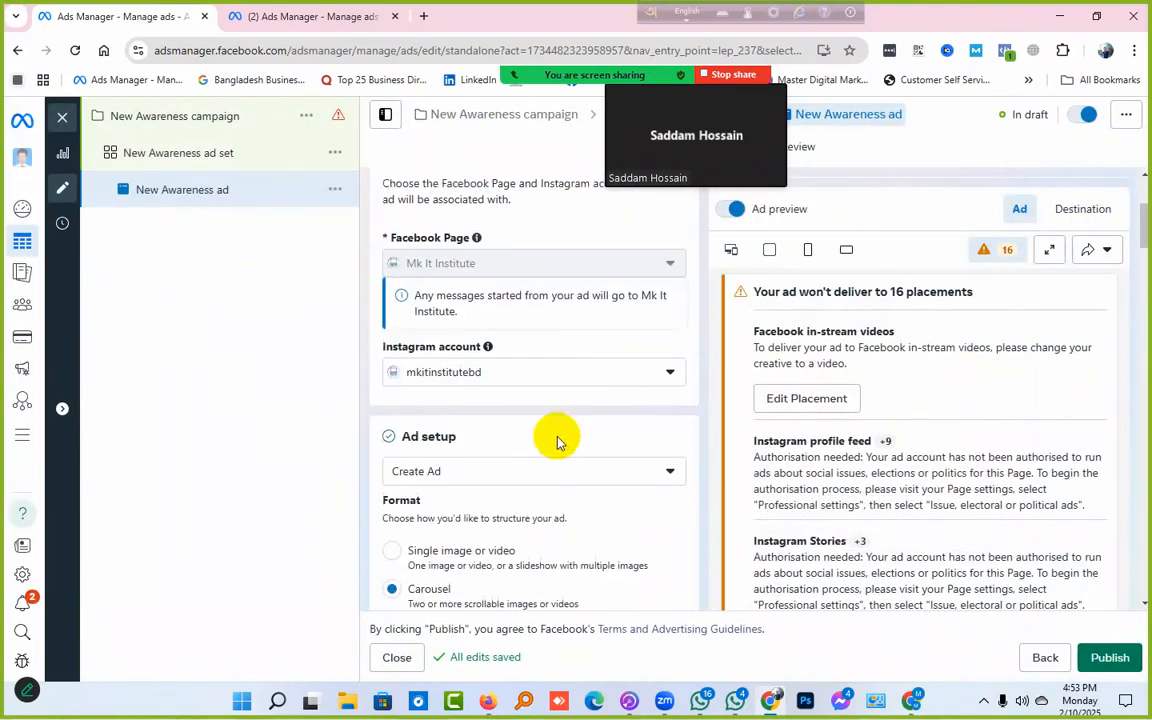
scroll(557, 443, down, 6)
scroll(558, 443, down, 3)
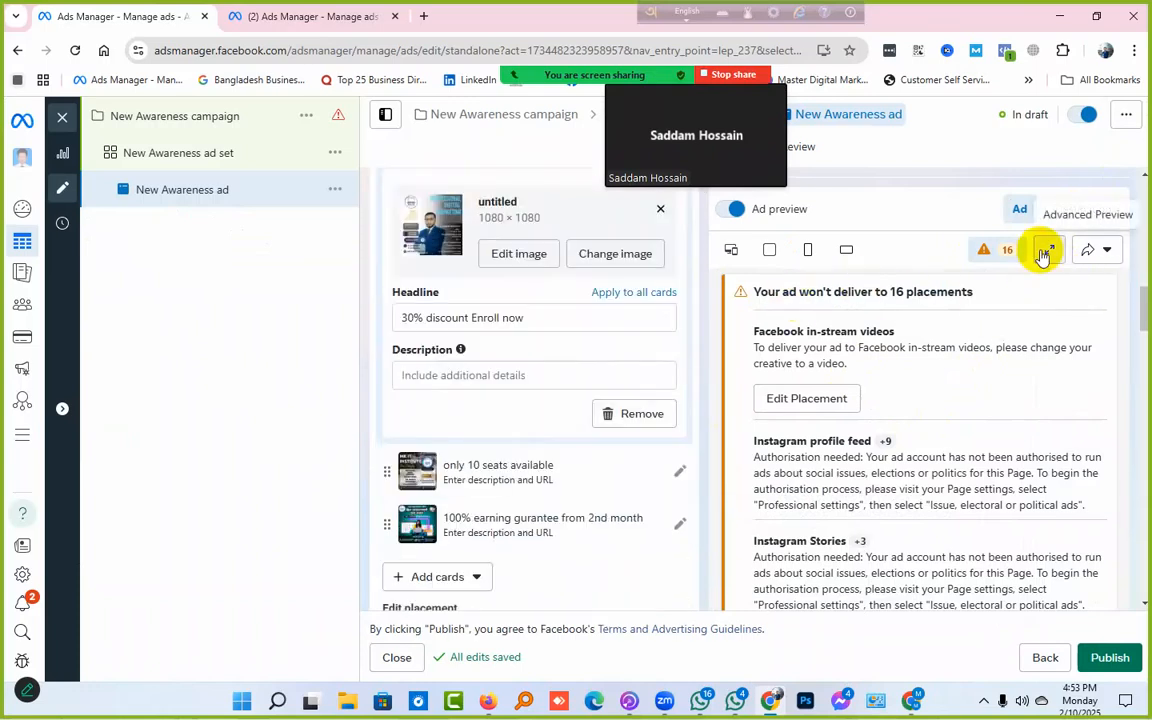
scroll(1110, 456, down, 2)
scroll(1110, 456, down, 3)
drag(1145, 348, 1138, 588)
scroll(1030, 490, up, 5)
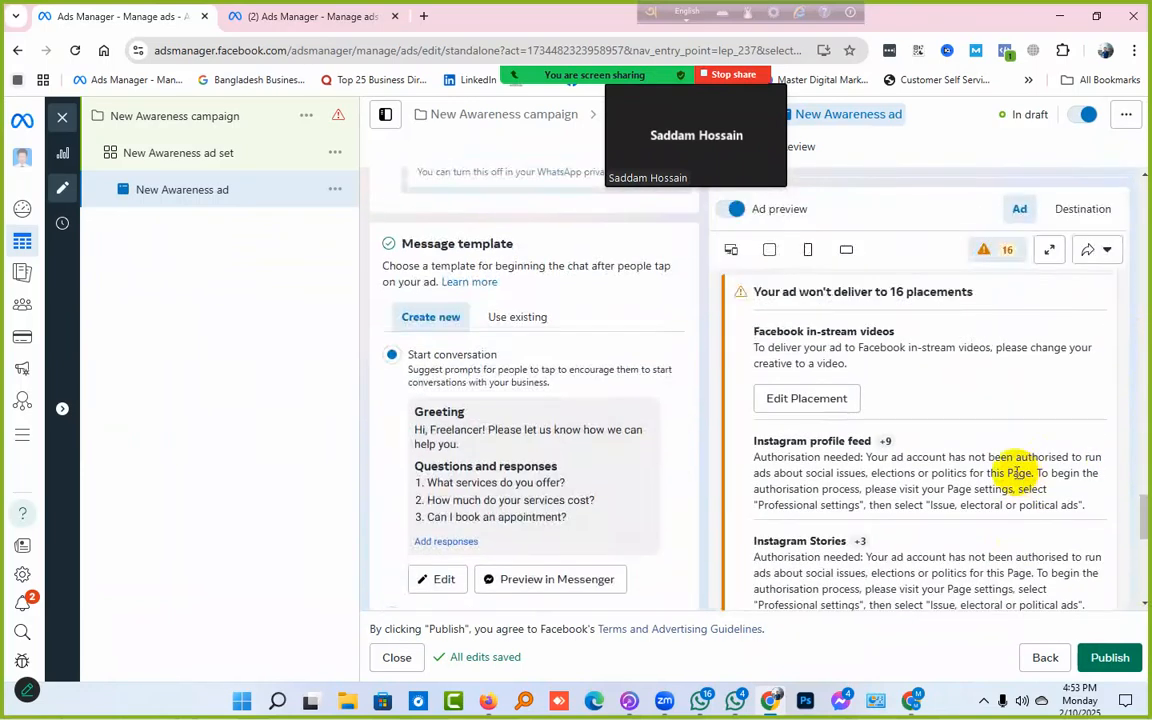
scroll(510, 415, up, 4)
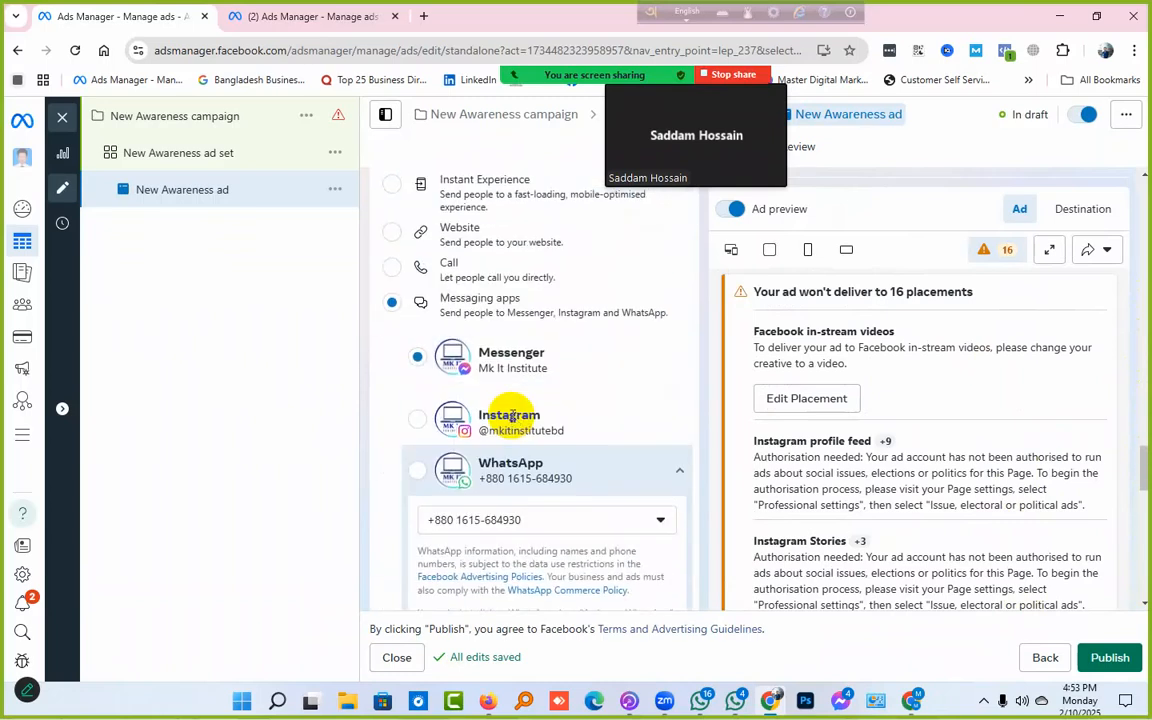
scroll(510, 415, up, 1)
scroll(512, 420, down, 6)
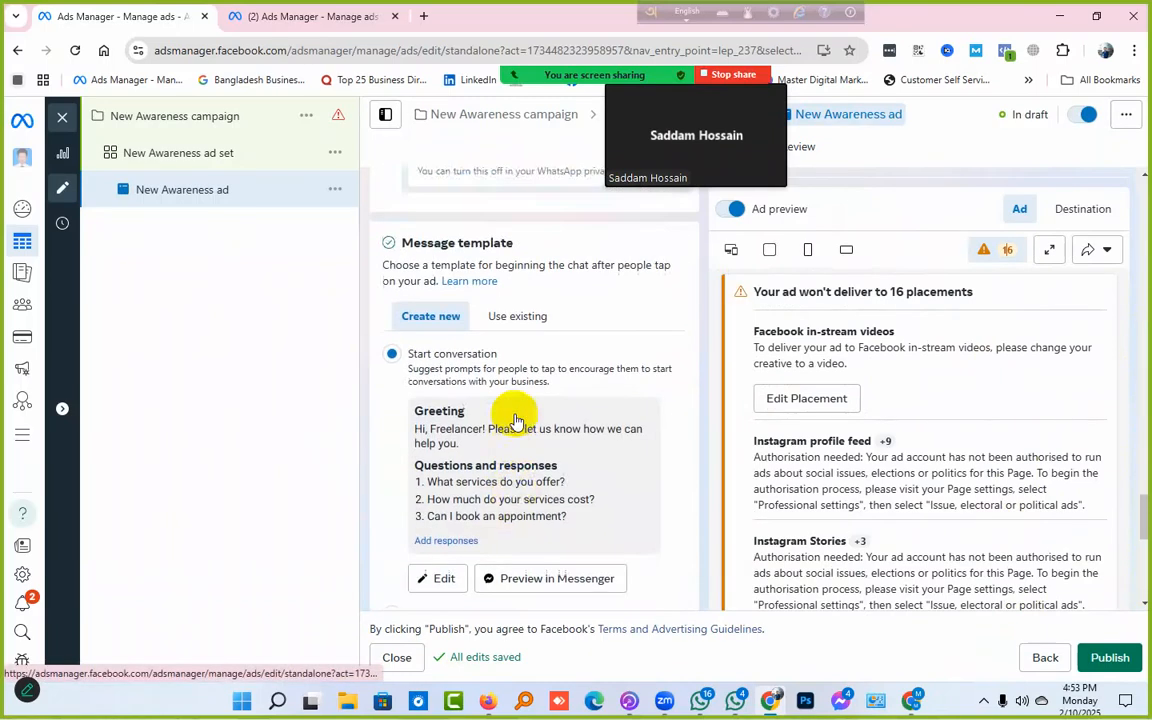
scroll(514, 420, up, 9)
scroll(515, 420, up, 8)
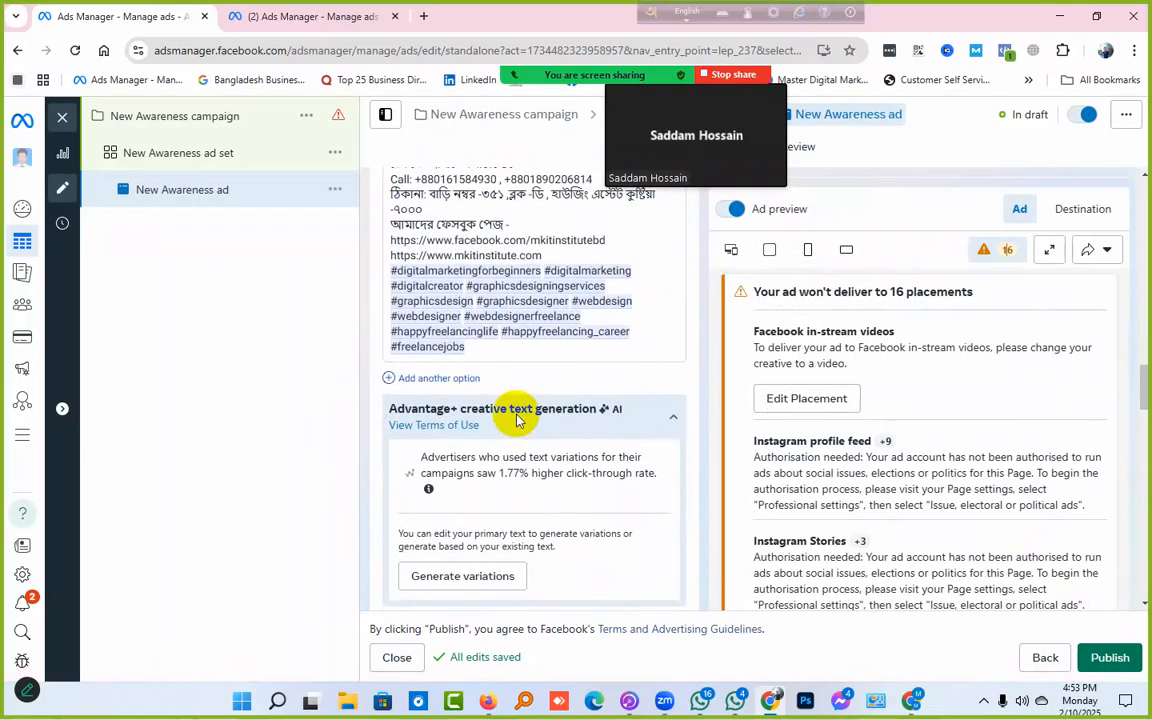
scroll(515, 418, up, 1)
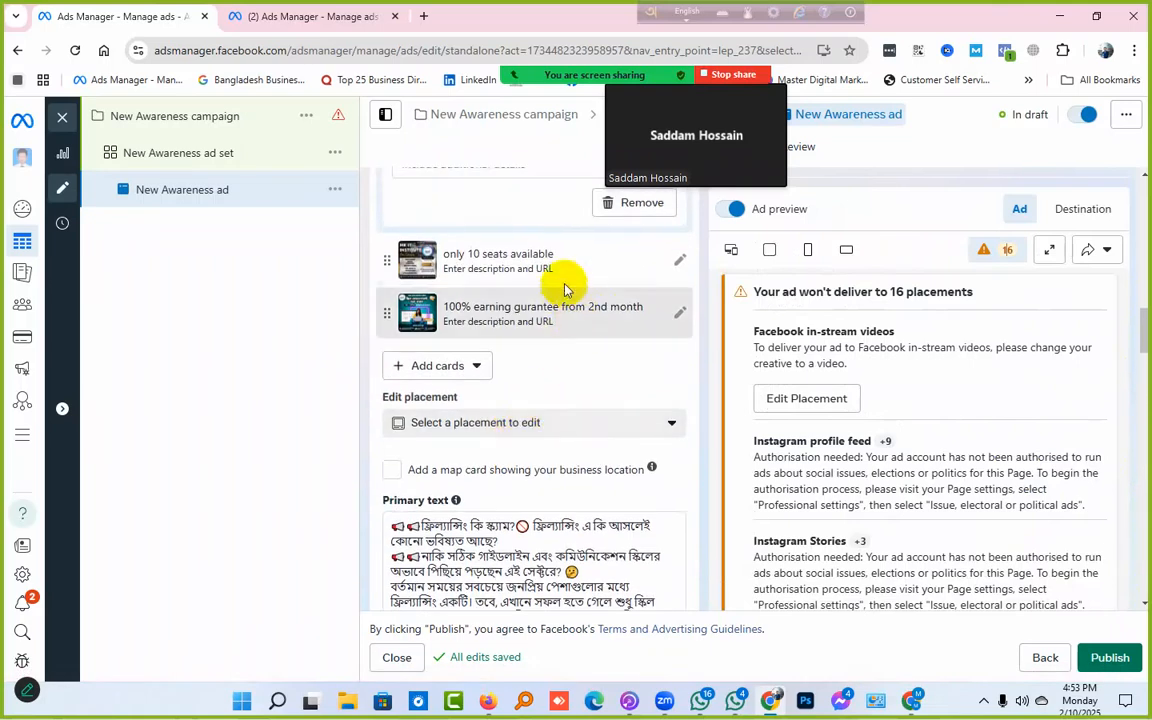
Step: Expand the "only 10 seats available" carousel card and check its headline
click(609, 268)
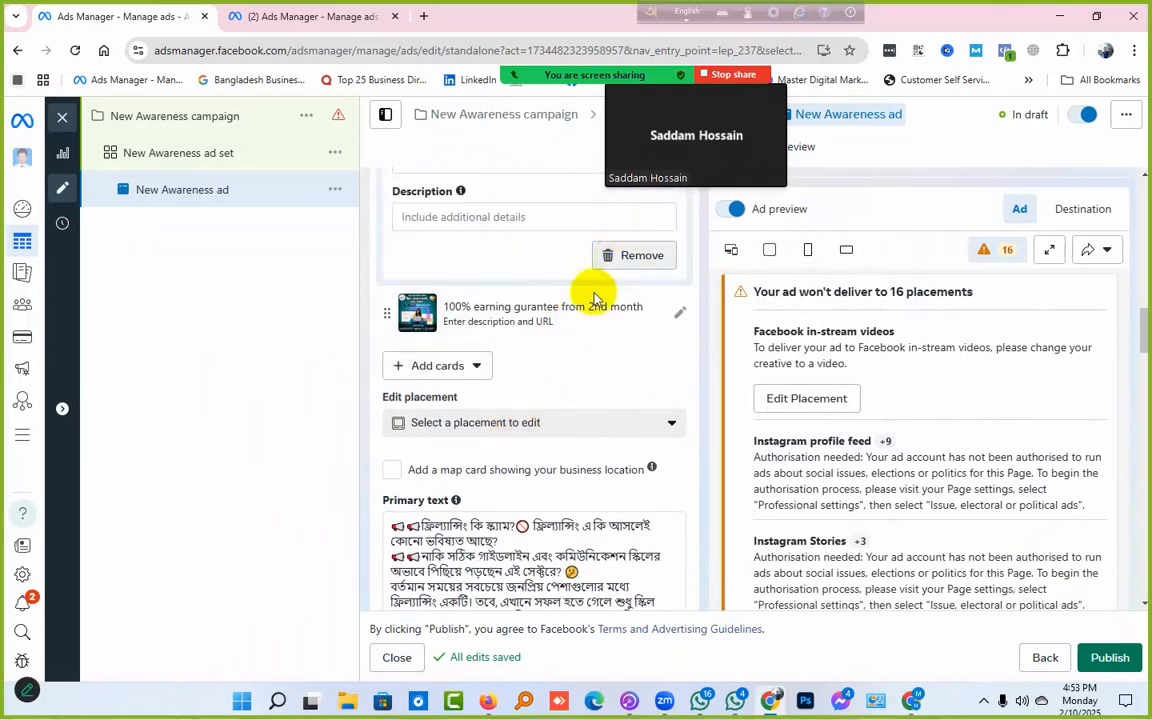
scroll(504, 350, up, 3)
click(543, 403)
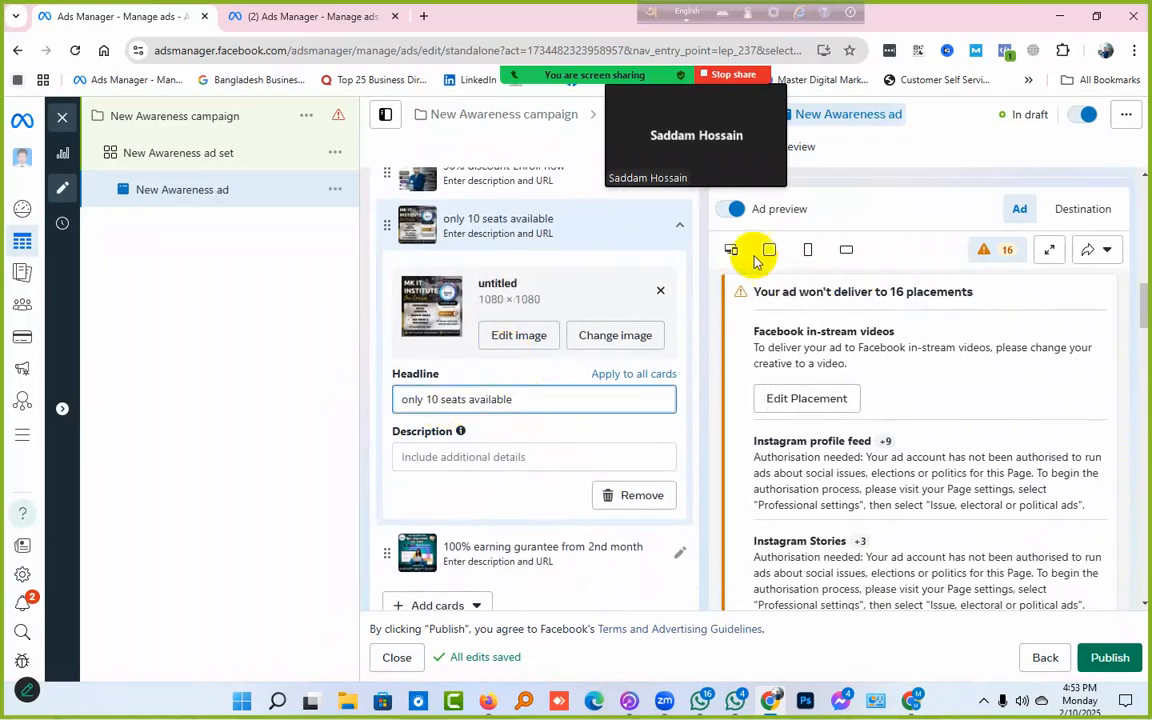
Step: Turn the ad preview off and on again to refresh it, and check the call to action and Advantage+ creative sections
click(730, 210)
click(729, 210)
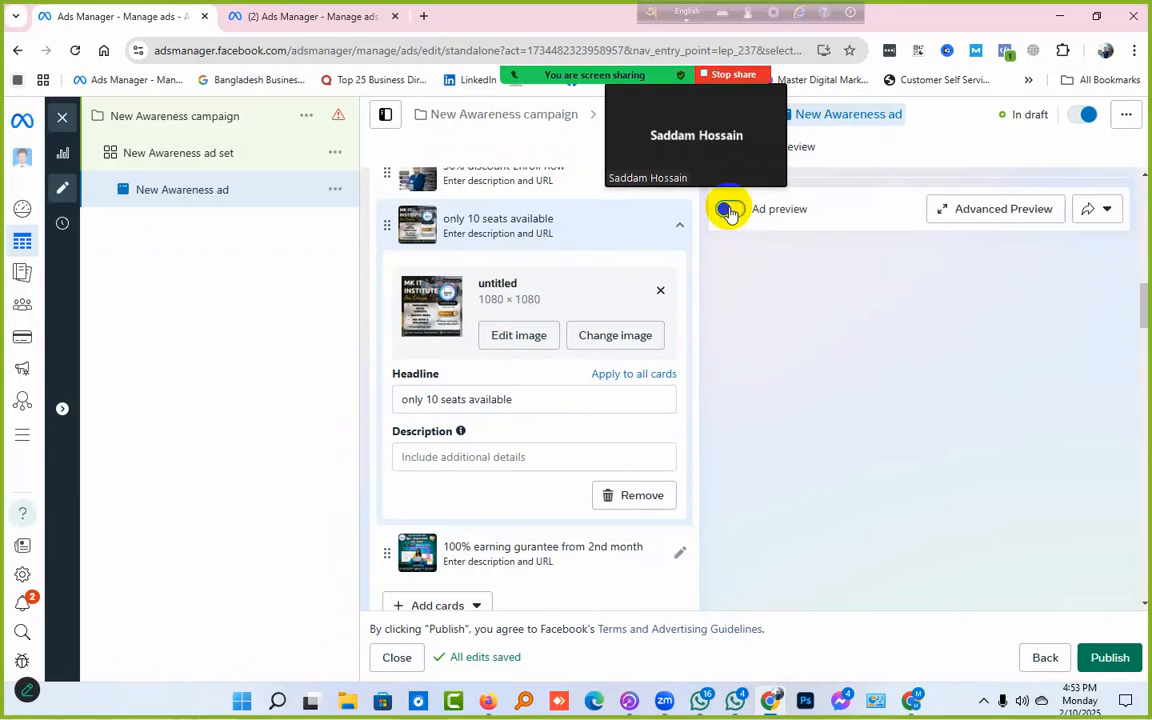
click(731, 211)
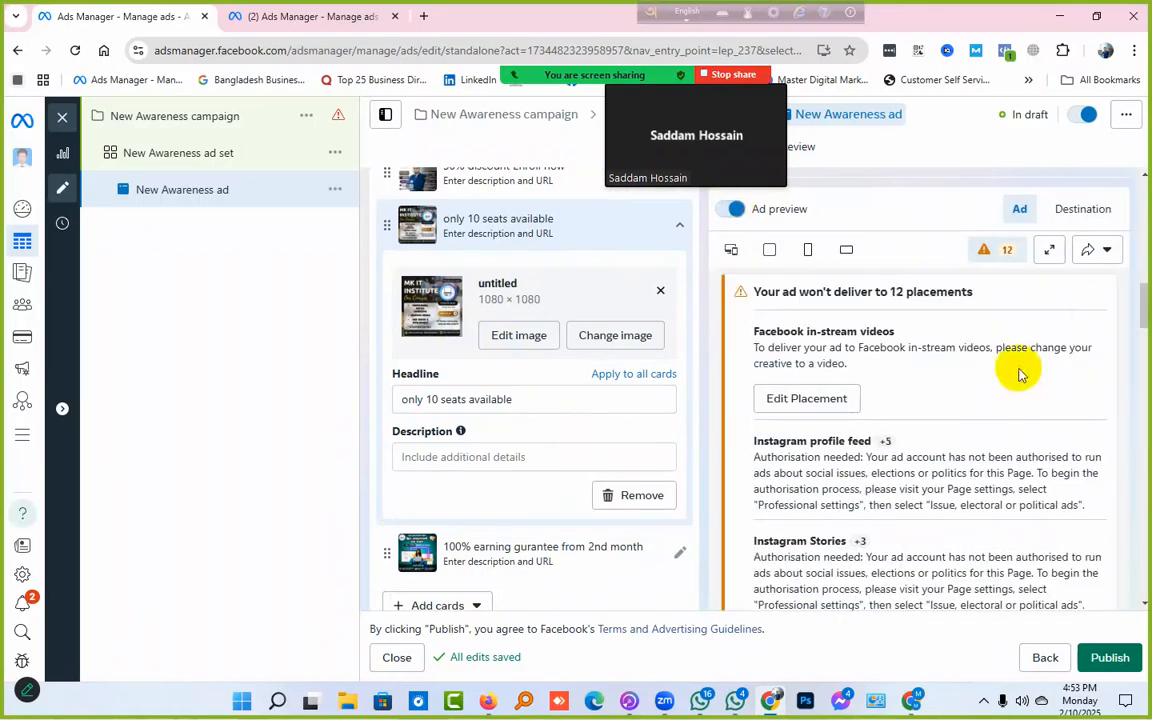
scroll(1021, 376, down, 5)
scroll(1021, 376, down, 8)
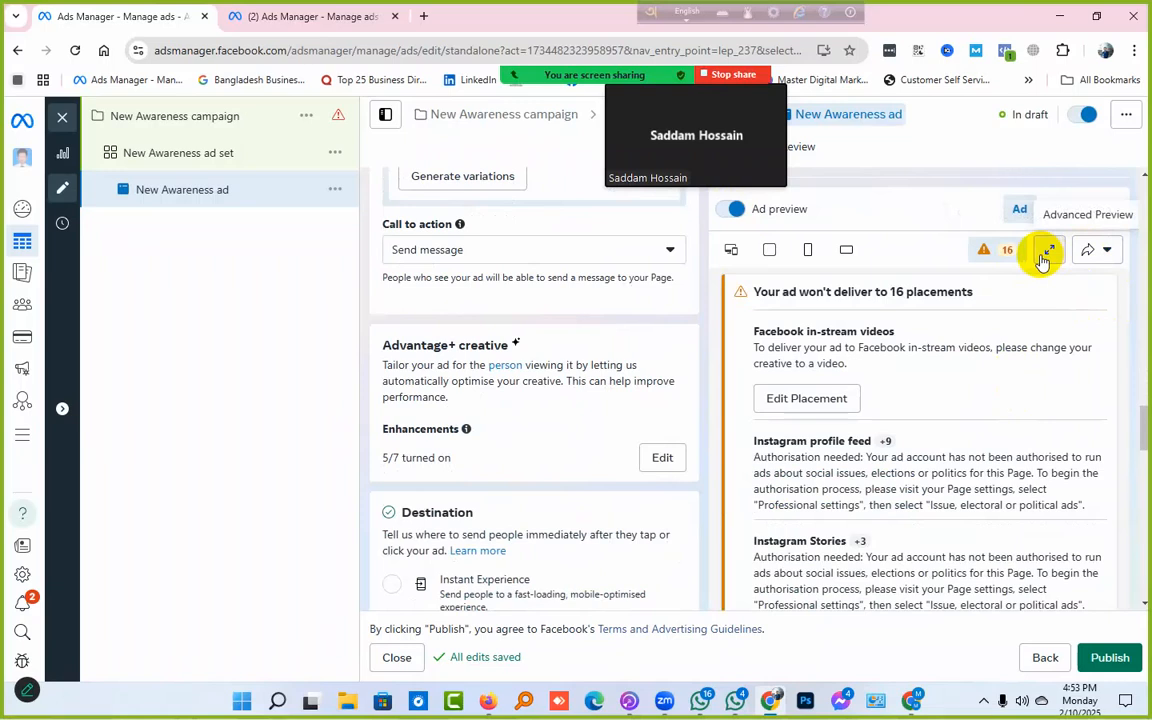
Step: Switch to the campaigns table in the other browser tab and open the New Engagement ad of the 2 New Engagement campaign
click(315, 16)
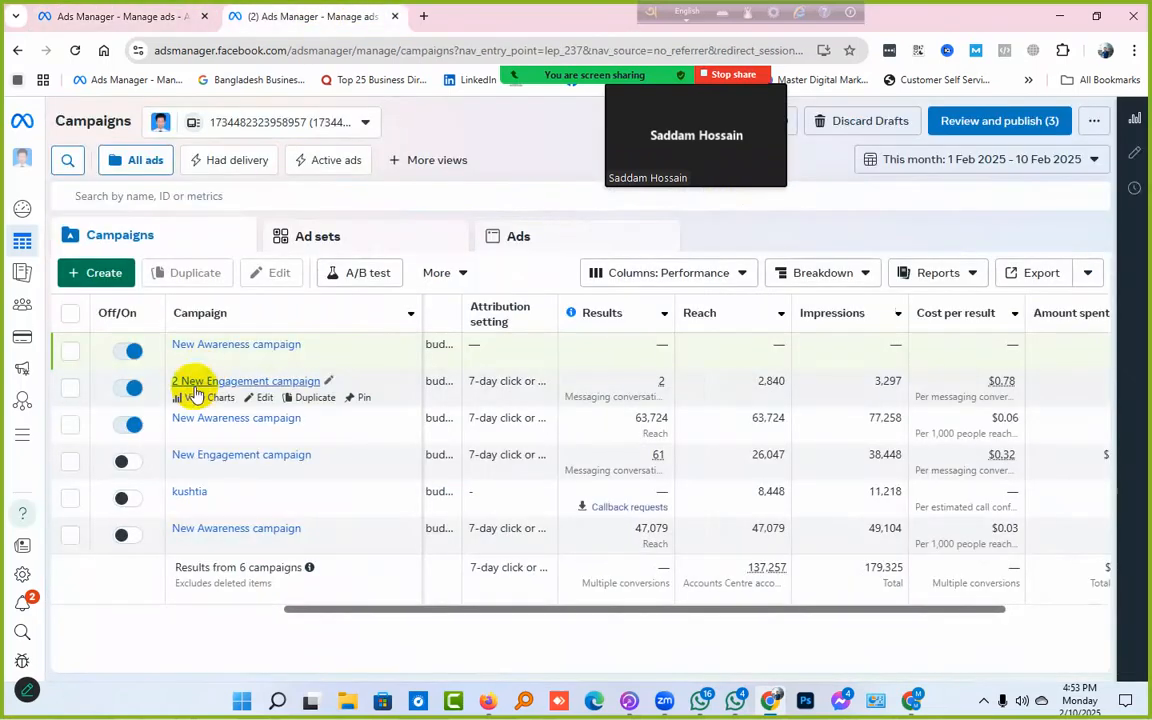
drag(609, 607, 90, 632)
mouse_move(207, 395)
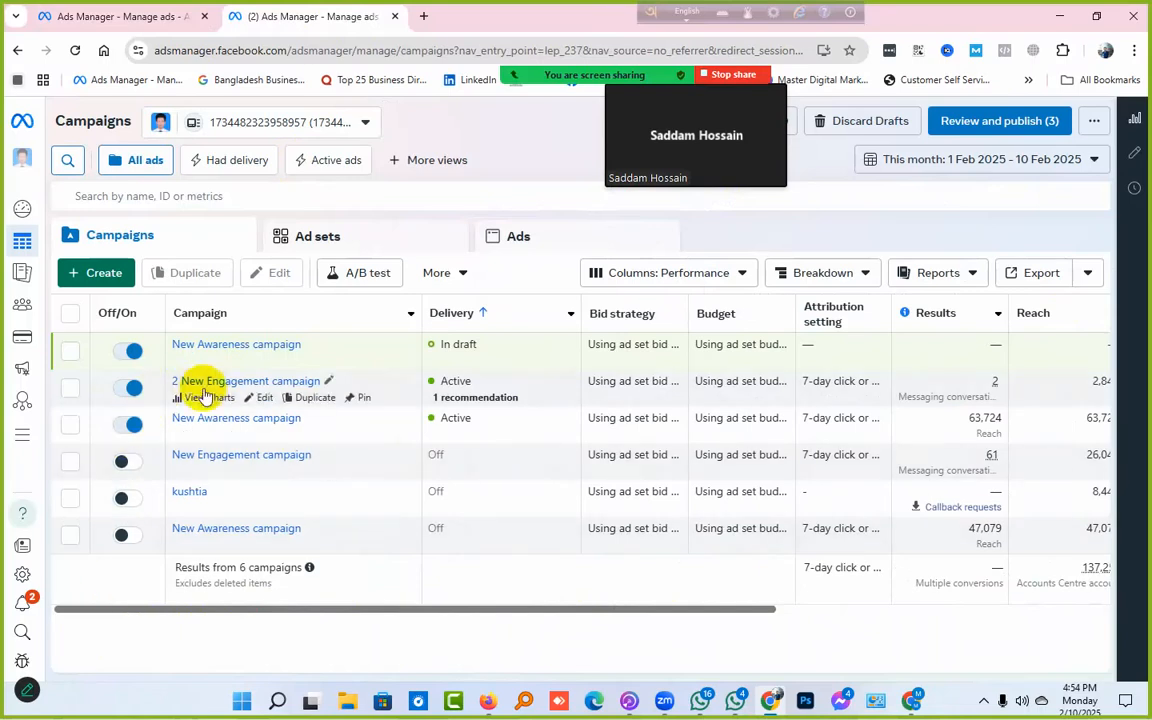
click(263, 401)
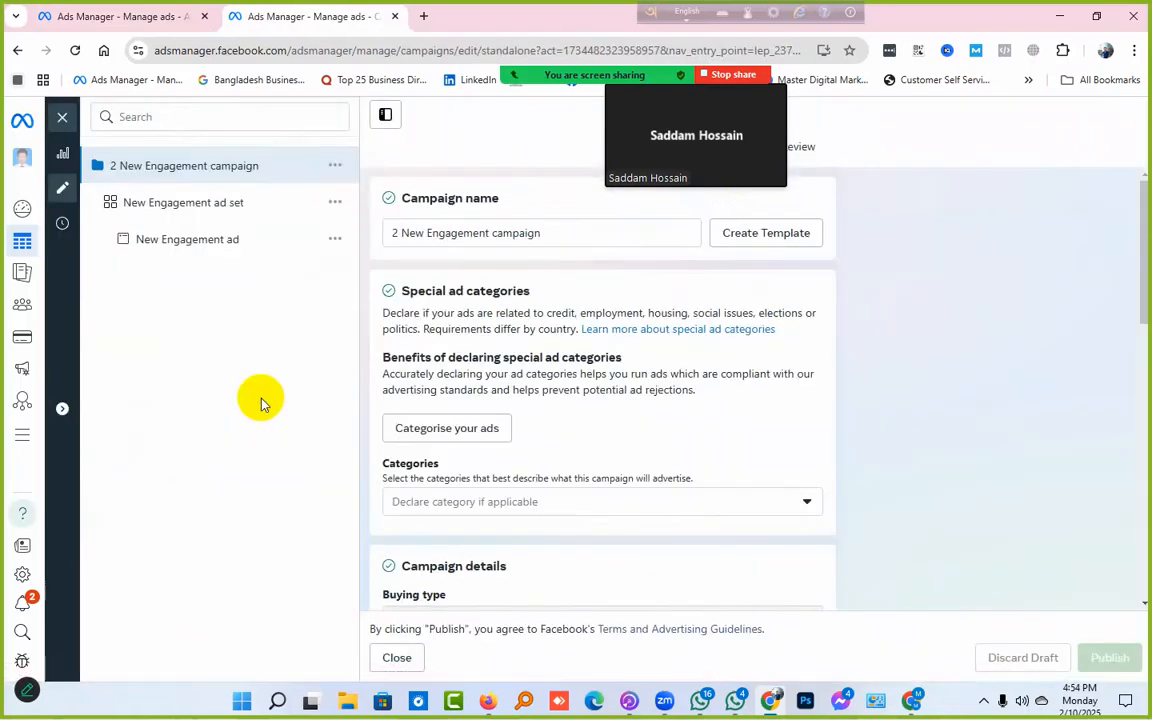
click(228, 250)
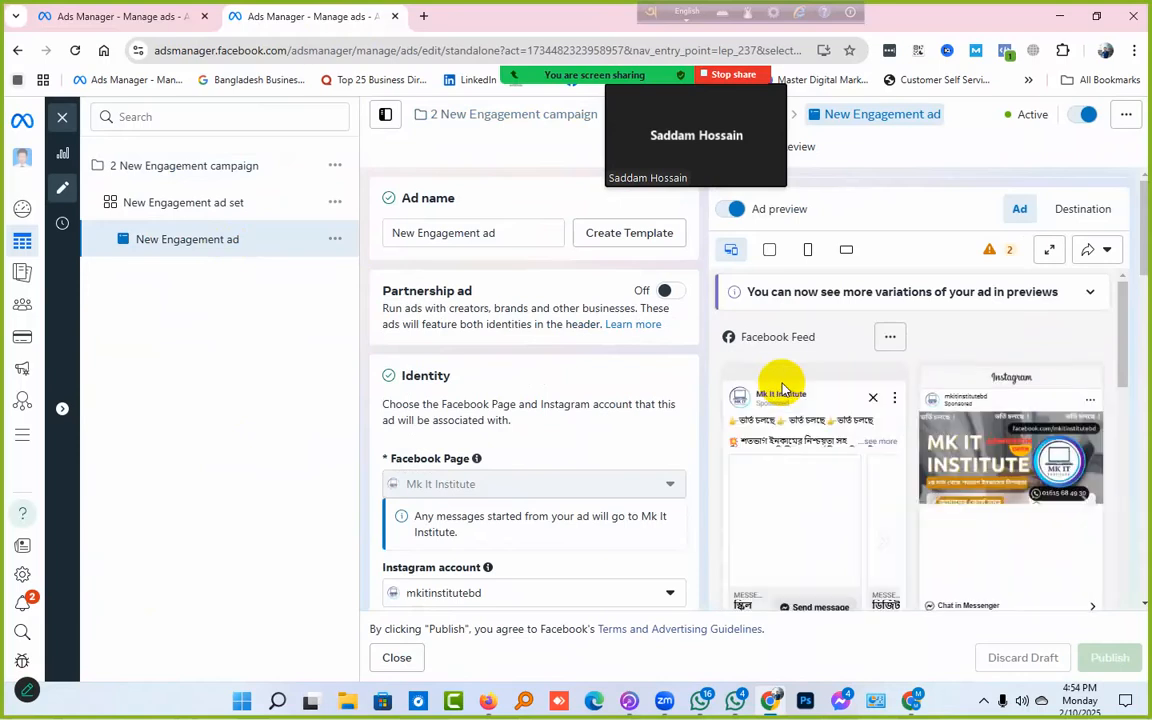
Step: Examine the New Engagement ad's preview and the headline and description of its first carousel card
scroll(1075, 458, down, 3)
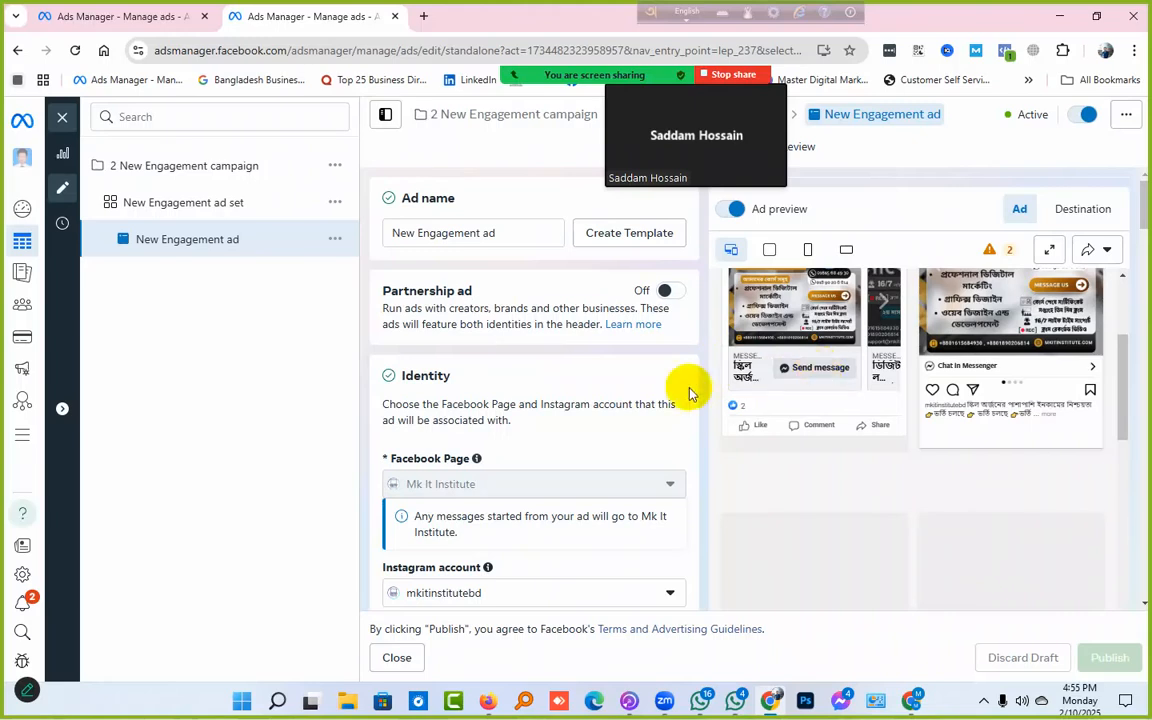
scroll(597, 408, down, 6)
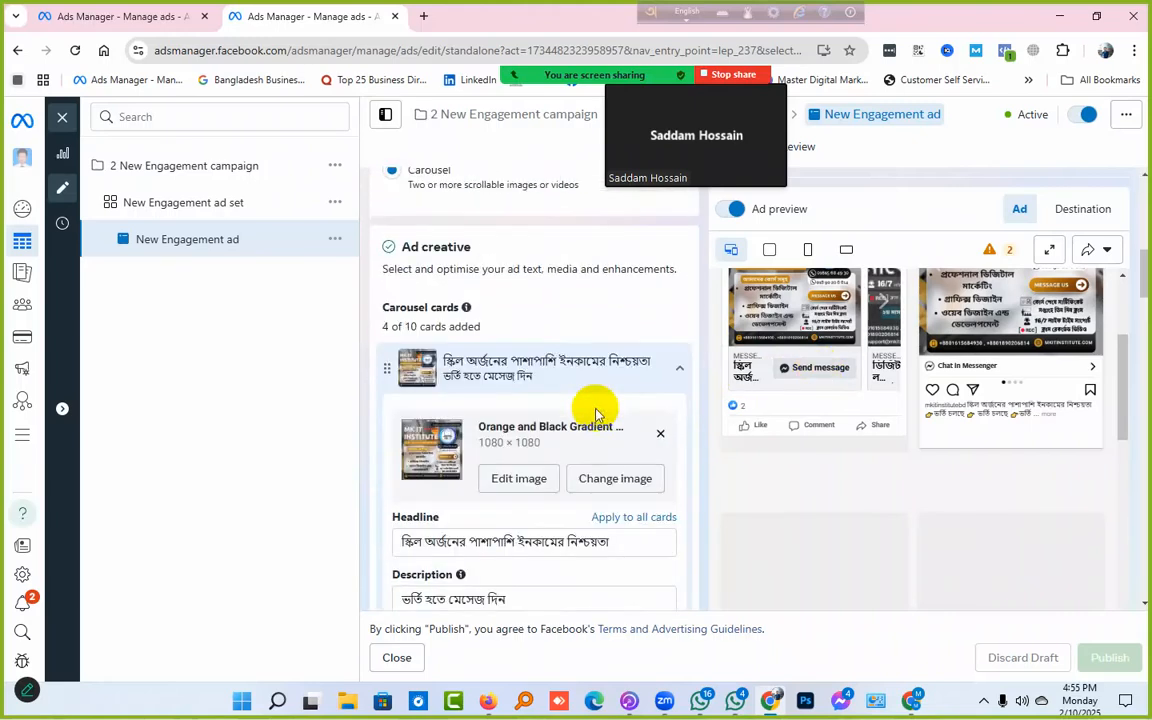
scroll(597, 410, down, 2)
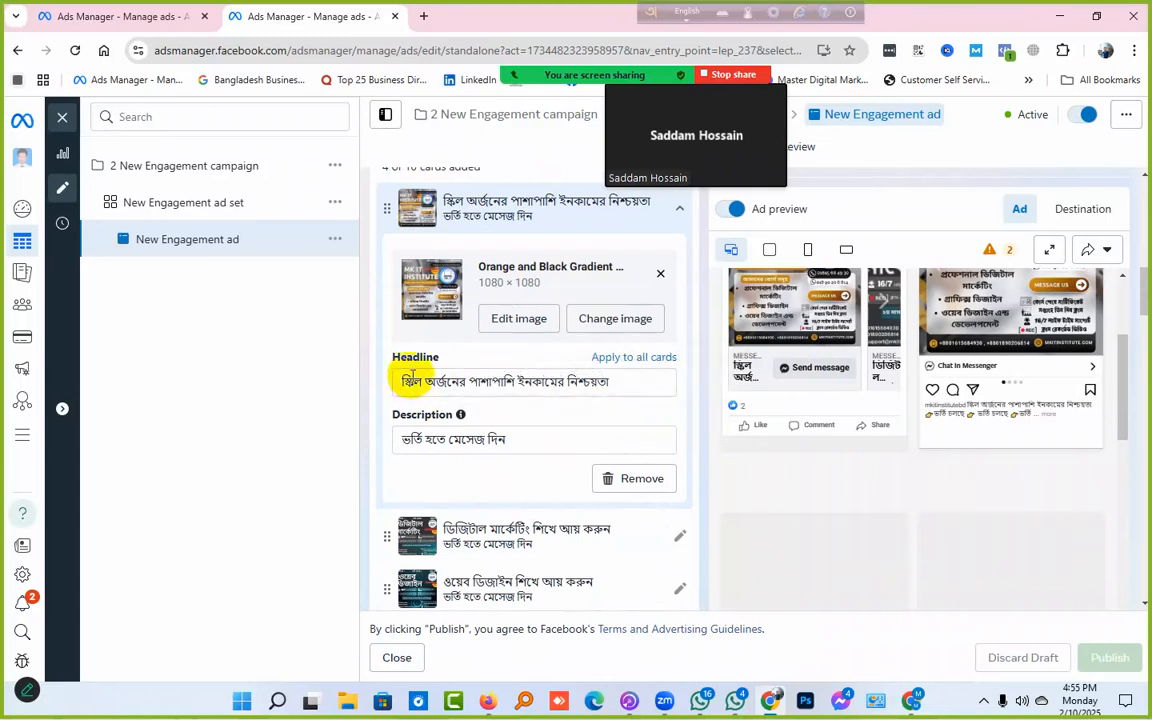
drag(402, 381, 607, 381)
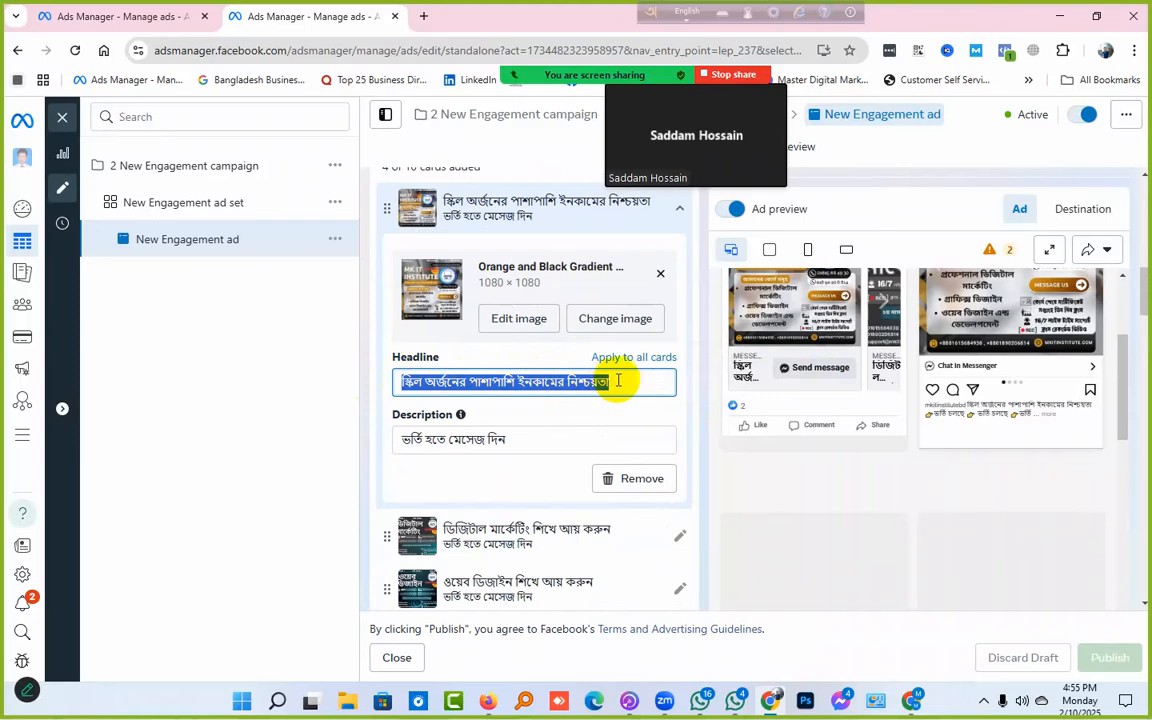
click(622, 380)
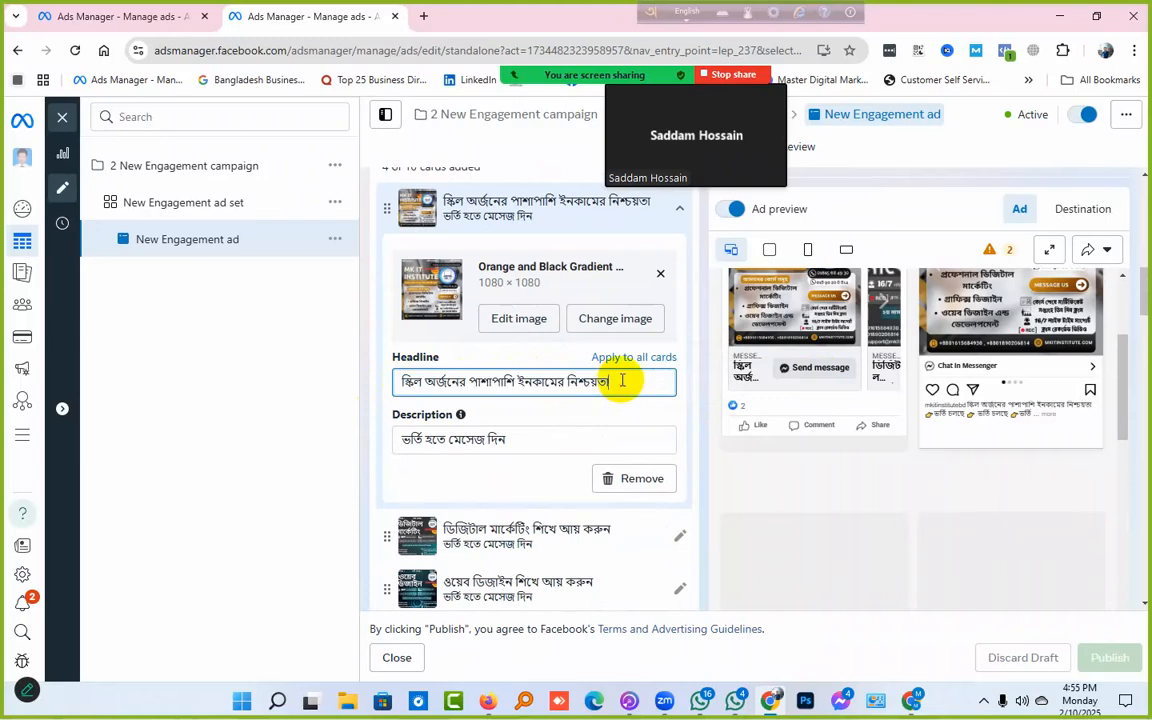
drag(514, 439, 394, 442)
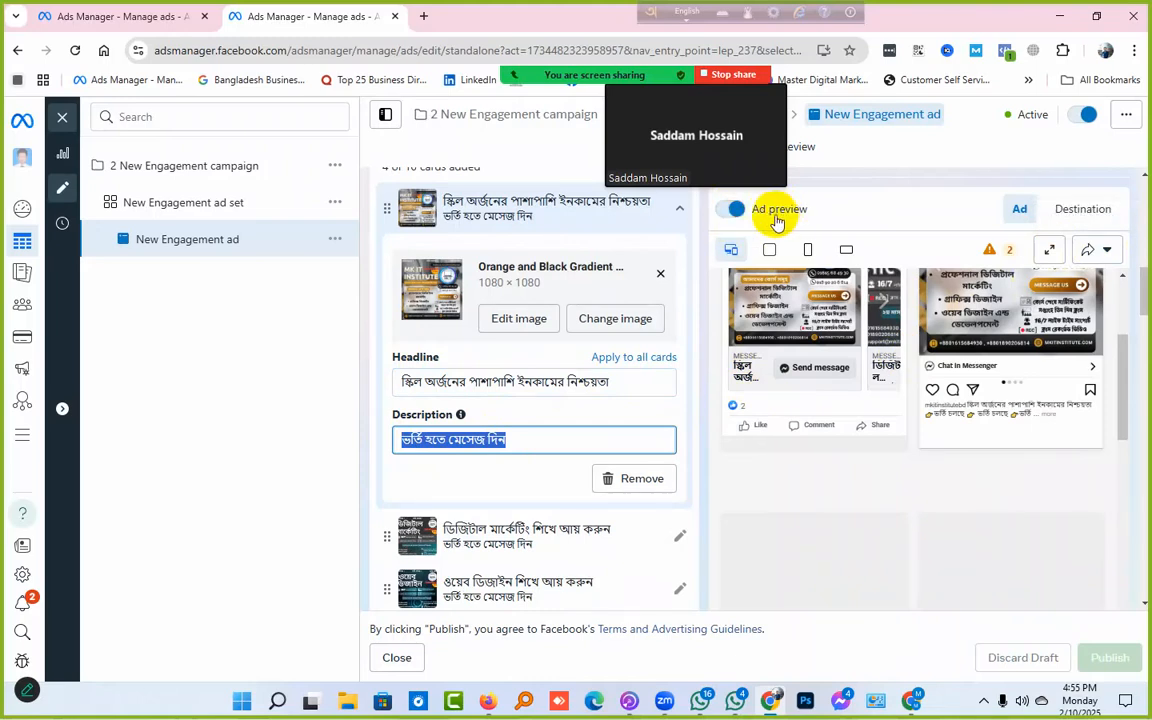
Step: Open the New Engagement ad's advanced preview and examine how the carousel appears across the placements
click(1052, 255)
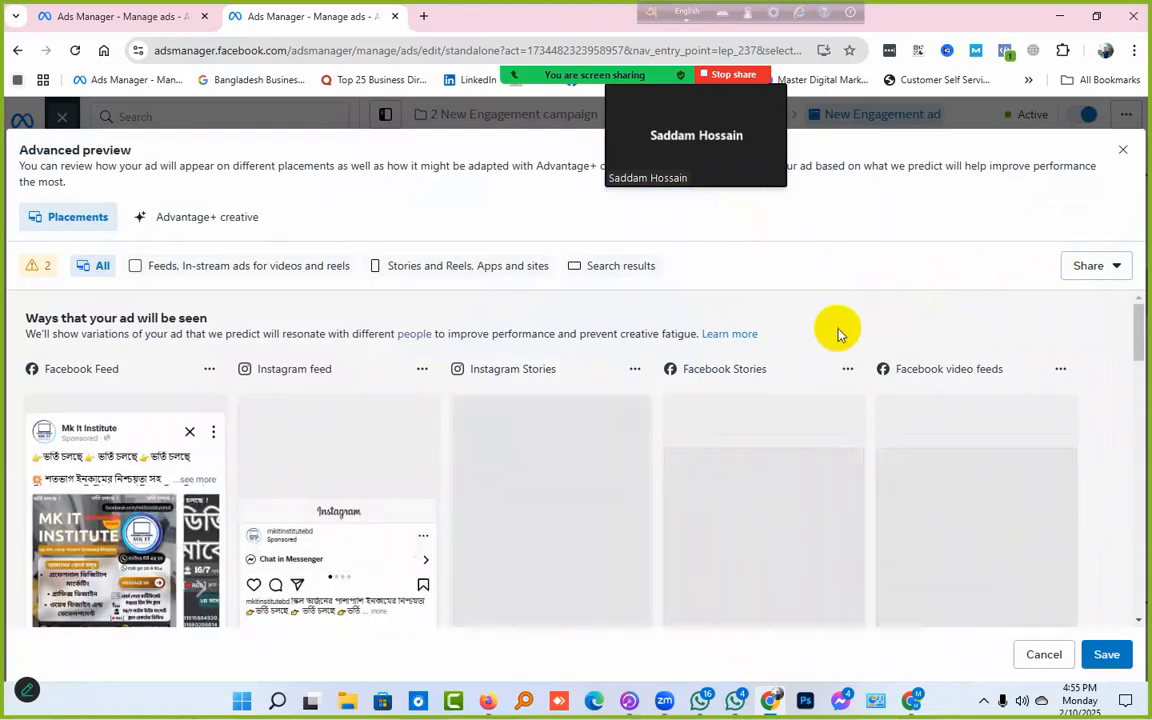
scroll(838, 302, down, 3)
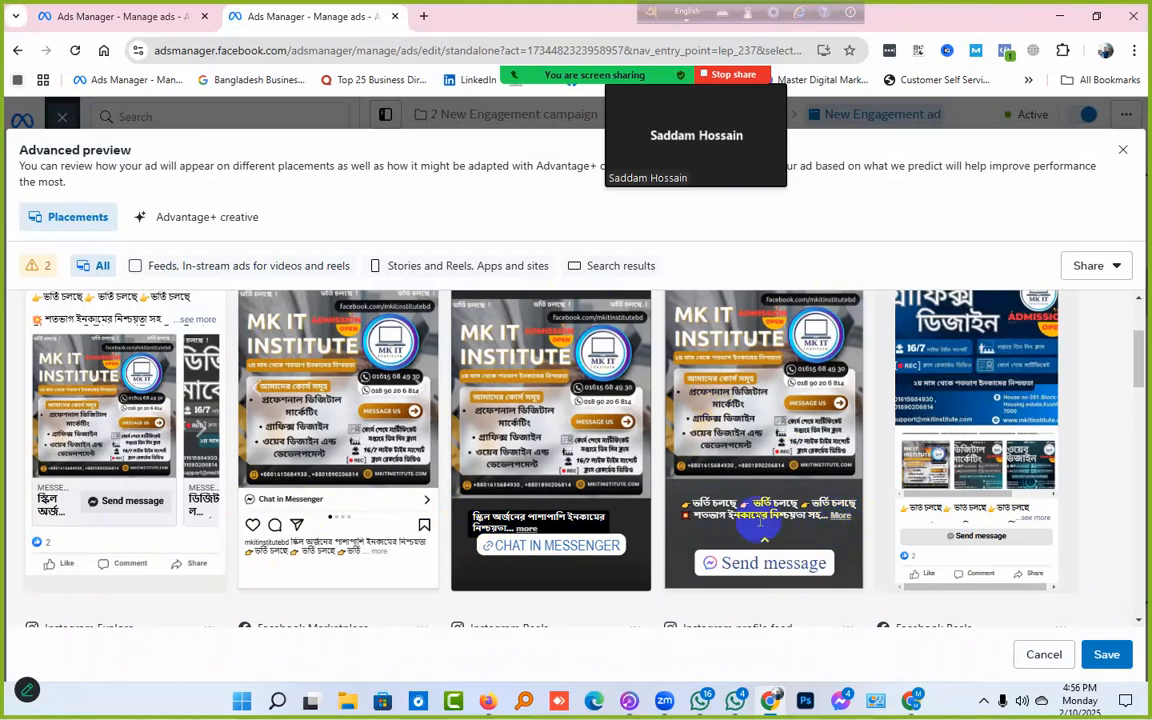
Step: Examine the remaining placement previews of the New Engagement ad, from Instagram Explore and Facebook Reels to the Instagram Stories format templates
scroll(1030, 458, down, 3)
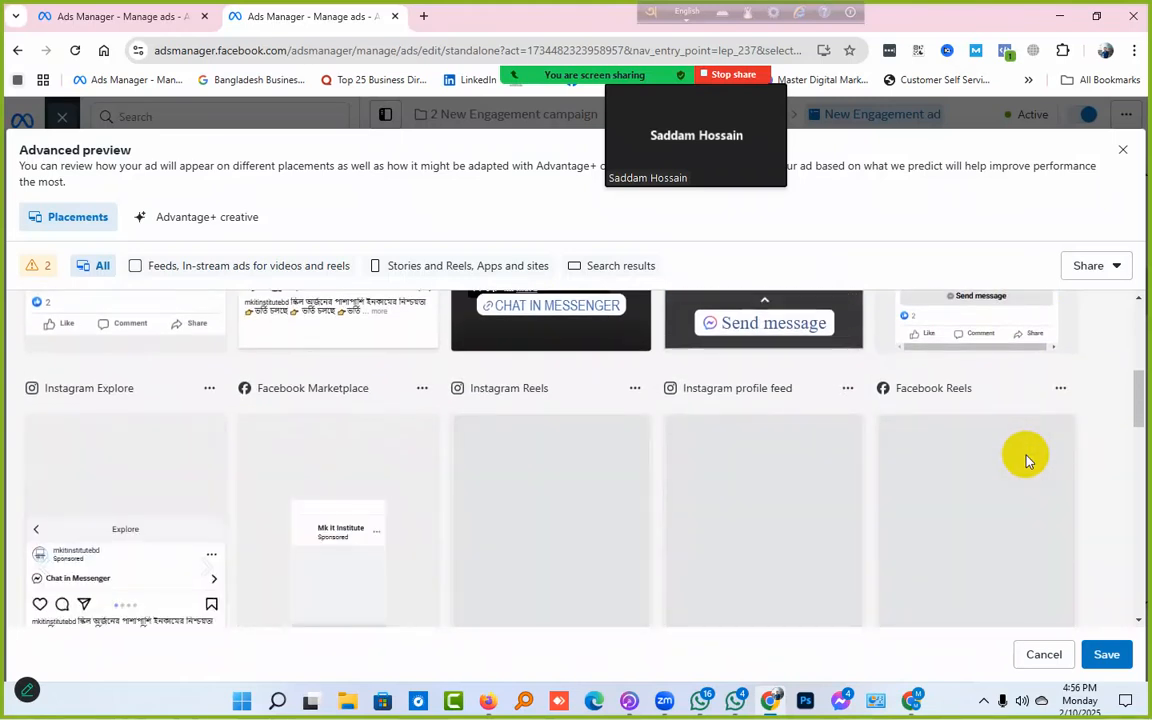
scroll(1026, 462, down, 2)
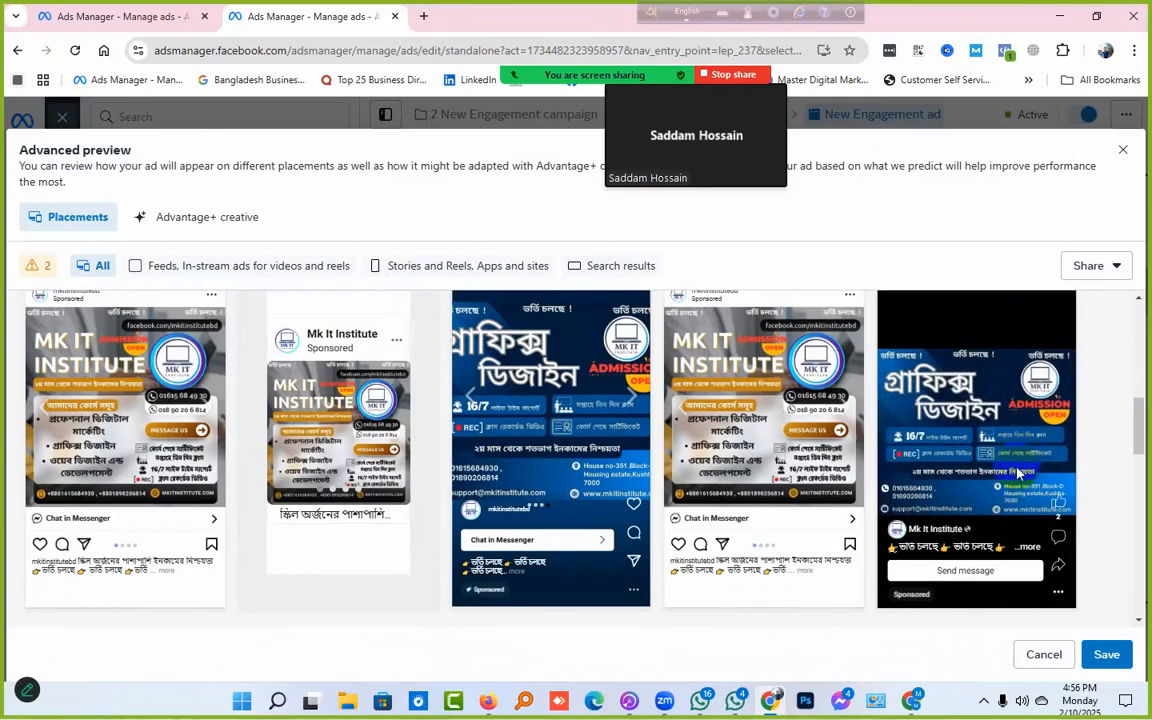
scroll(1020, 468, down, 3)
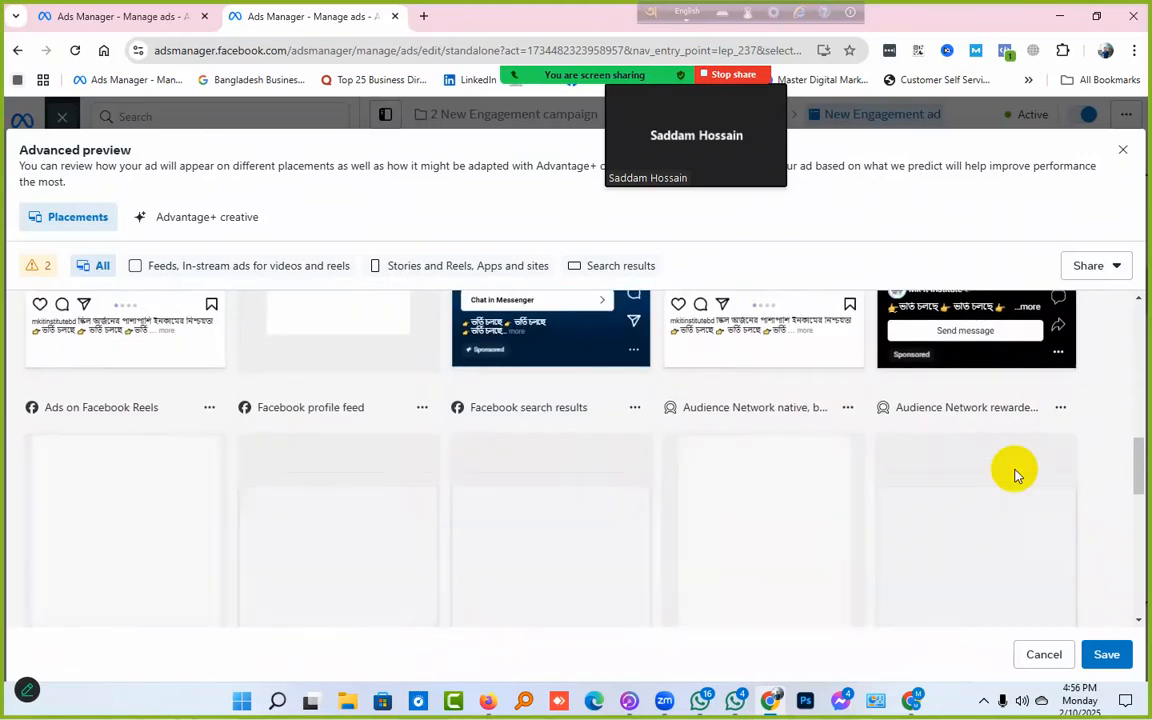
scroll(1015, 475, down, 2)
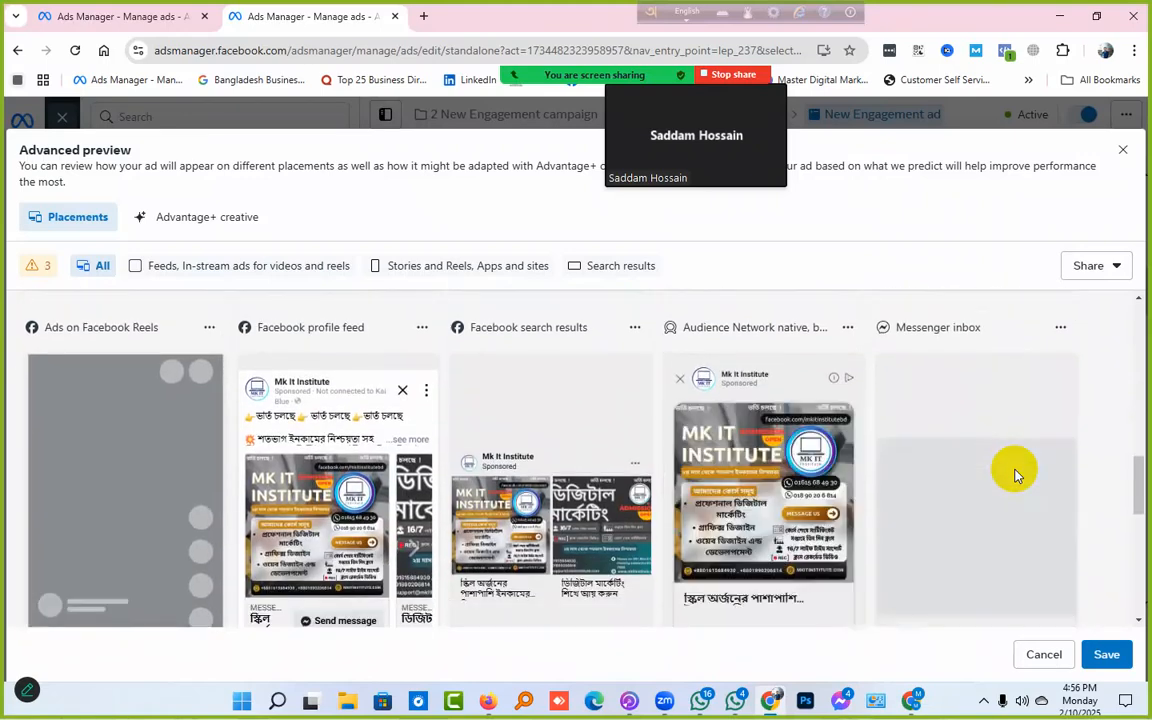
scroll(1015, 475, down, 2)
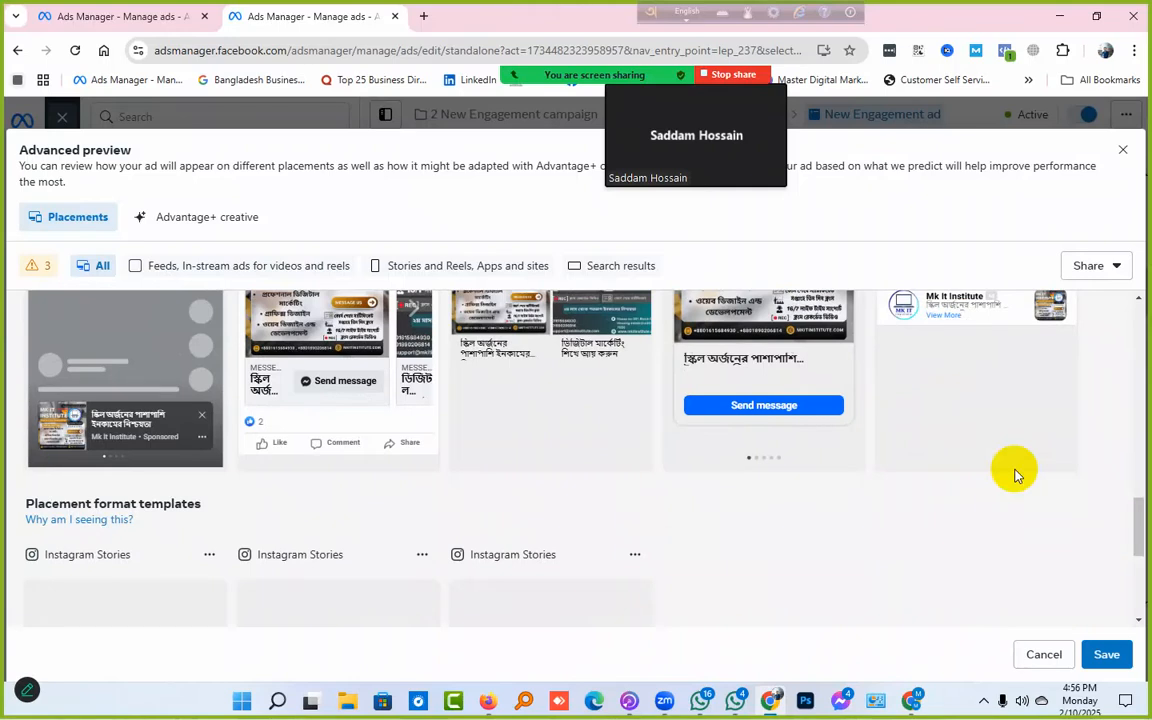
scroll(1015, 472, down, 1)
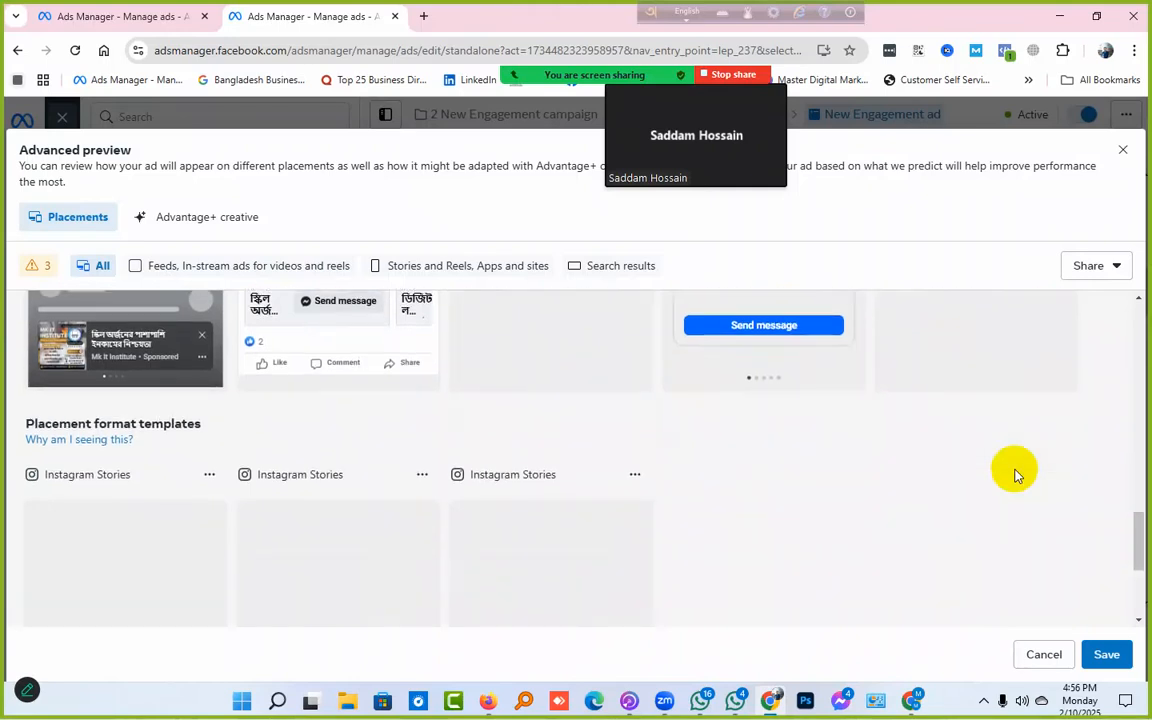
Step: Switch back to the New Awareness ad's browser tab and review its message template, primary text and carousel cards
click(80, 12)
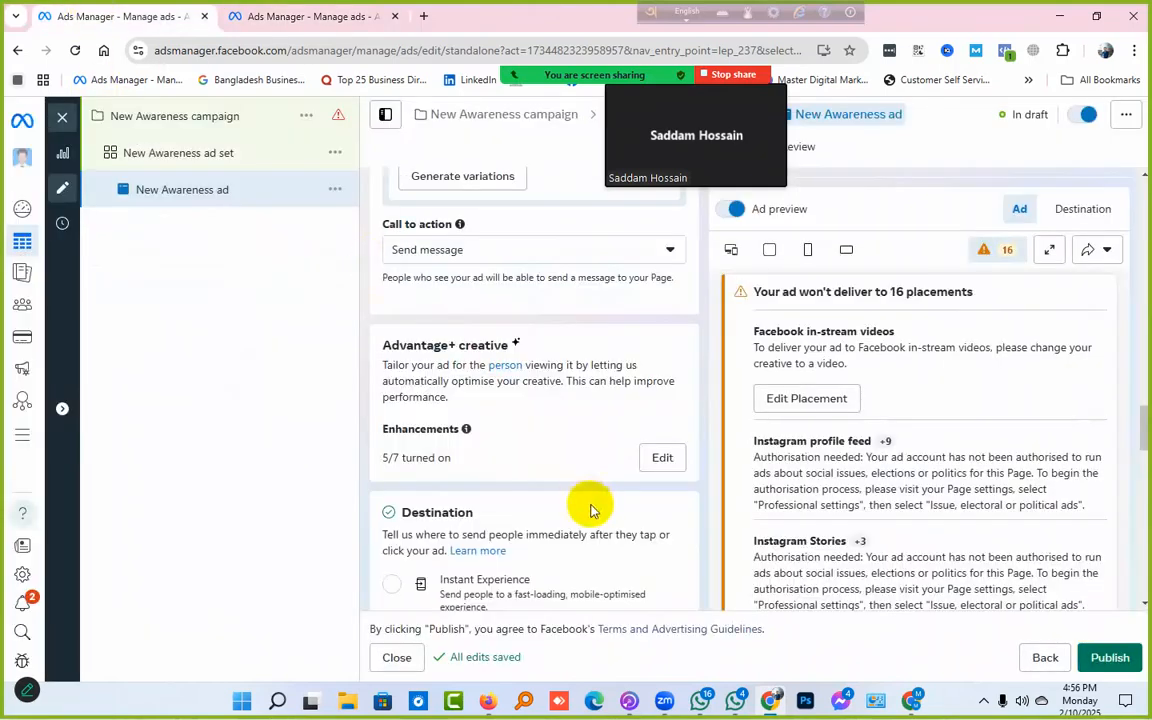
scroll(593, 510, down, 10)
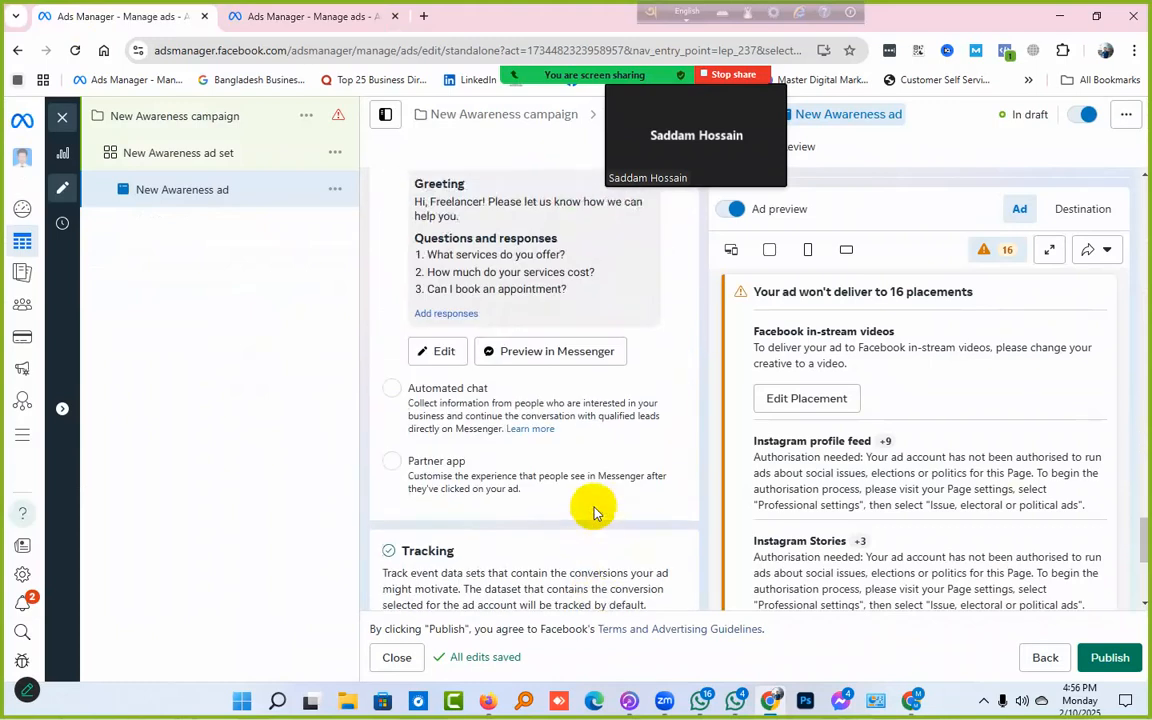
scroll(593, 512, down, 3)
scroll(593, 512, up, 15)
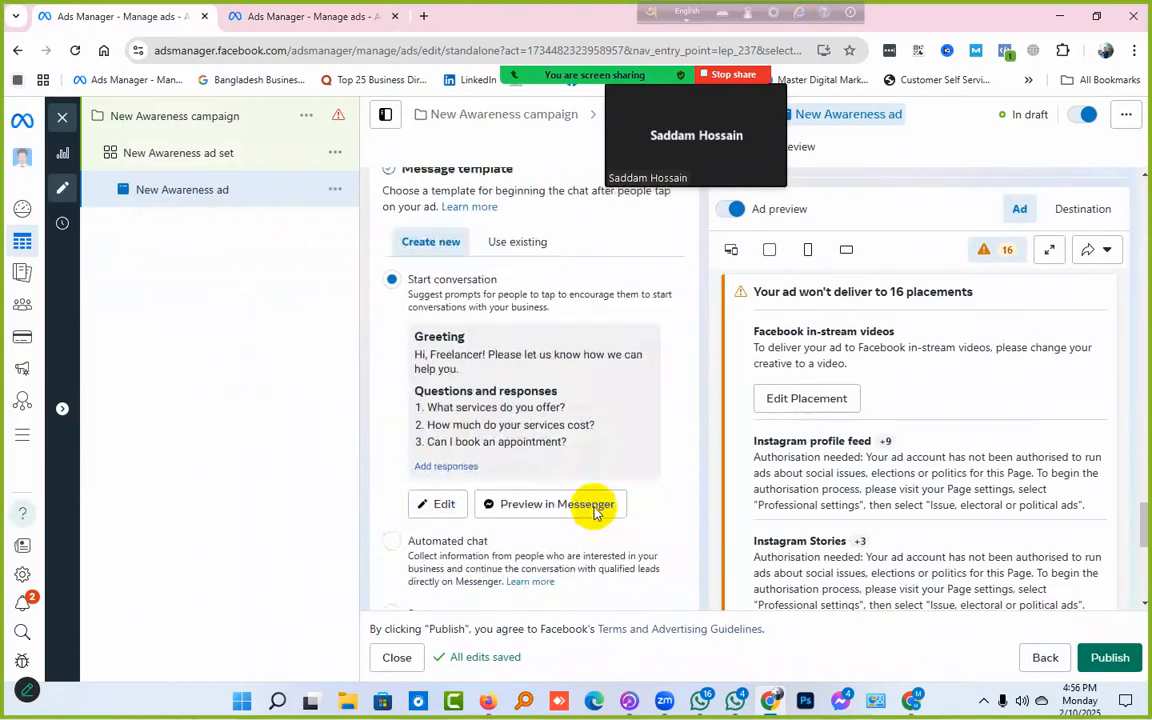
scroll(593, 512, up, 10)
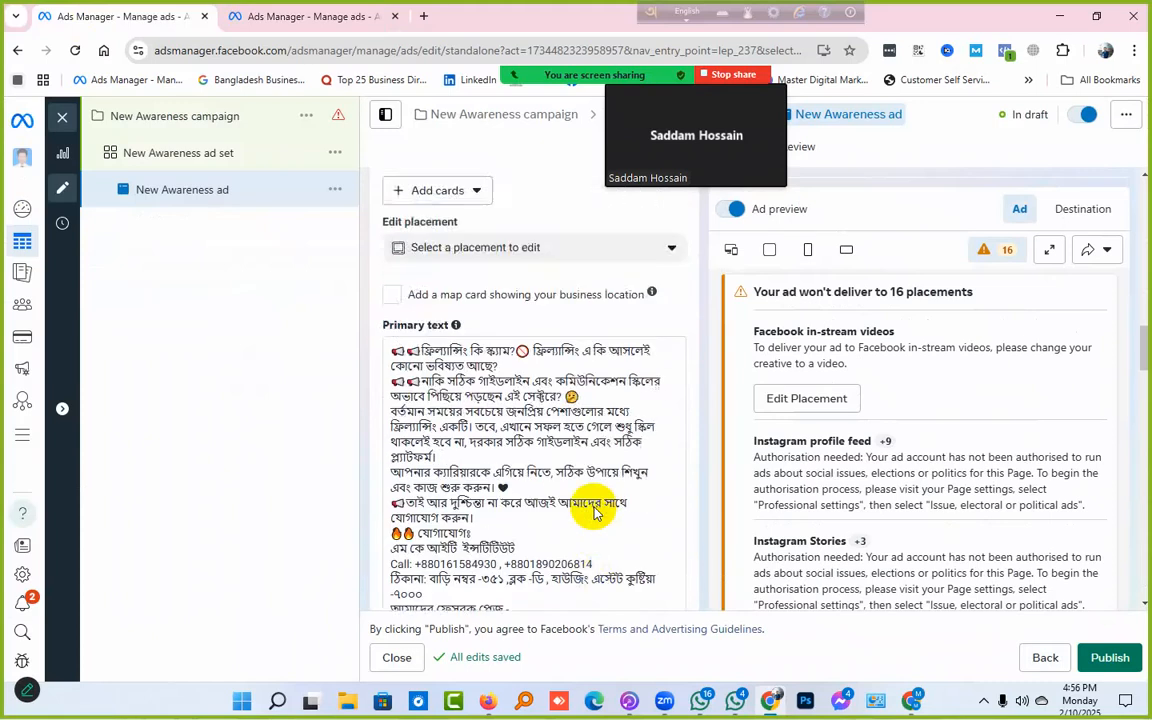
scroll(594, 513, down, 2)
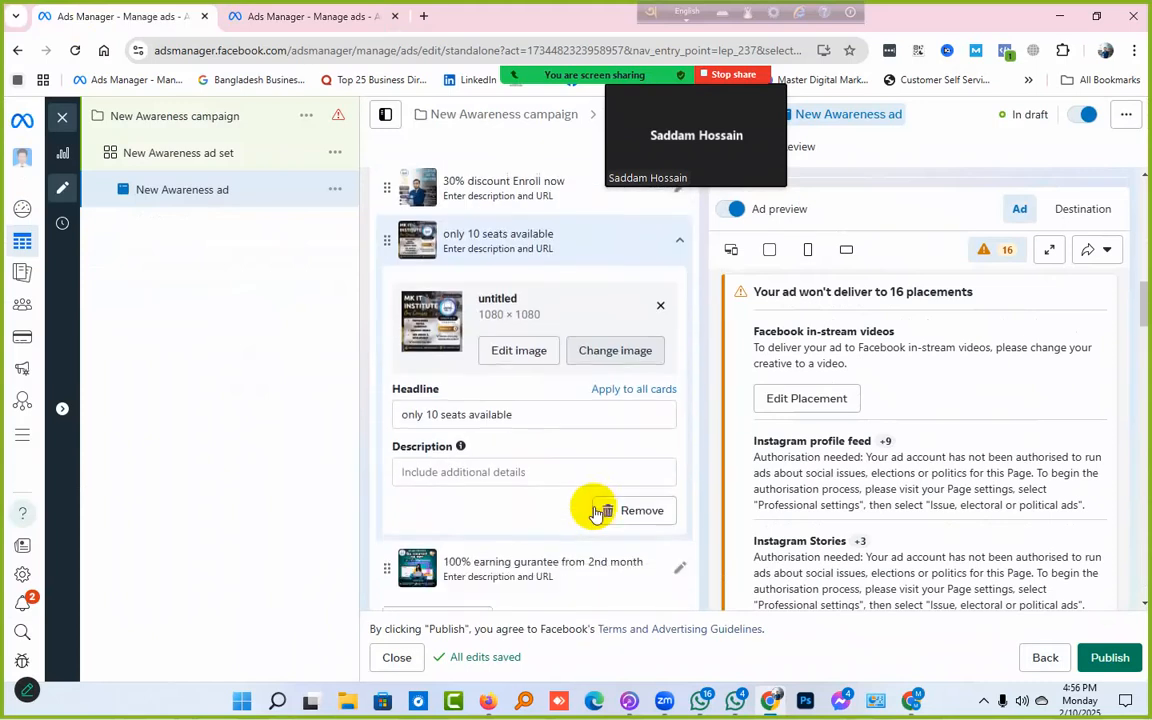
Step: Check the headline and description fields of the "only 10 seats available" carousel card
click(466, 457)
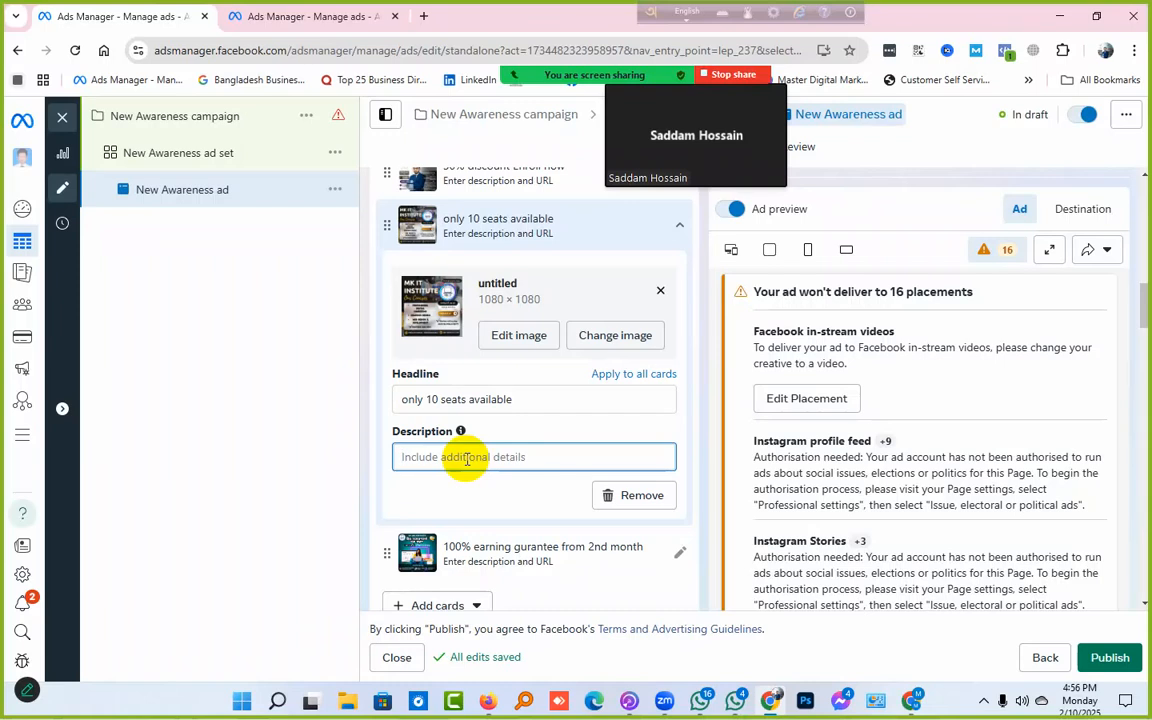
scroll(458, 458, down, 3)
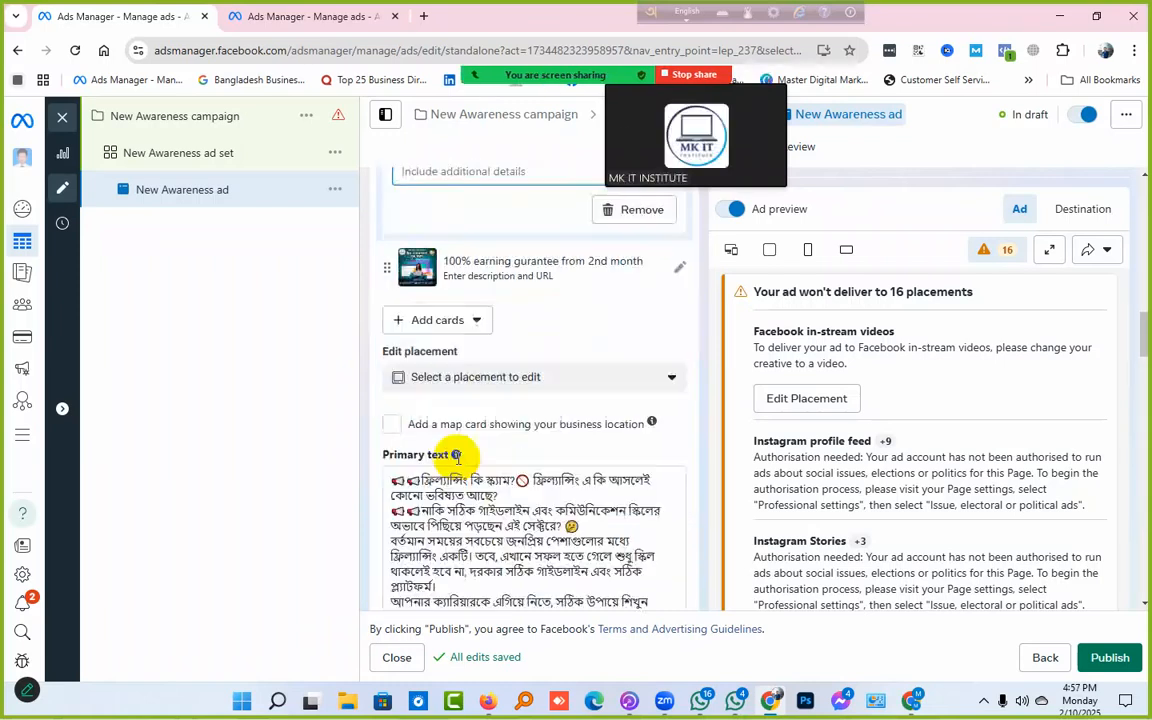
scroll(452, 447, up, 3)
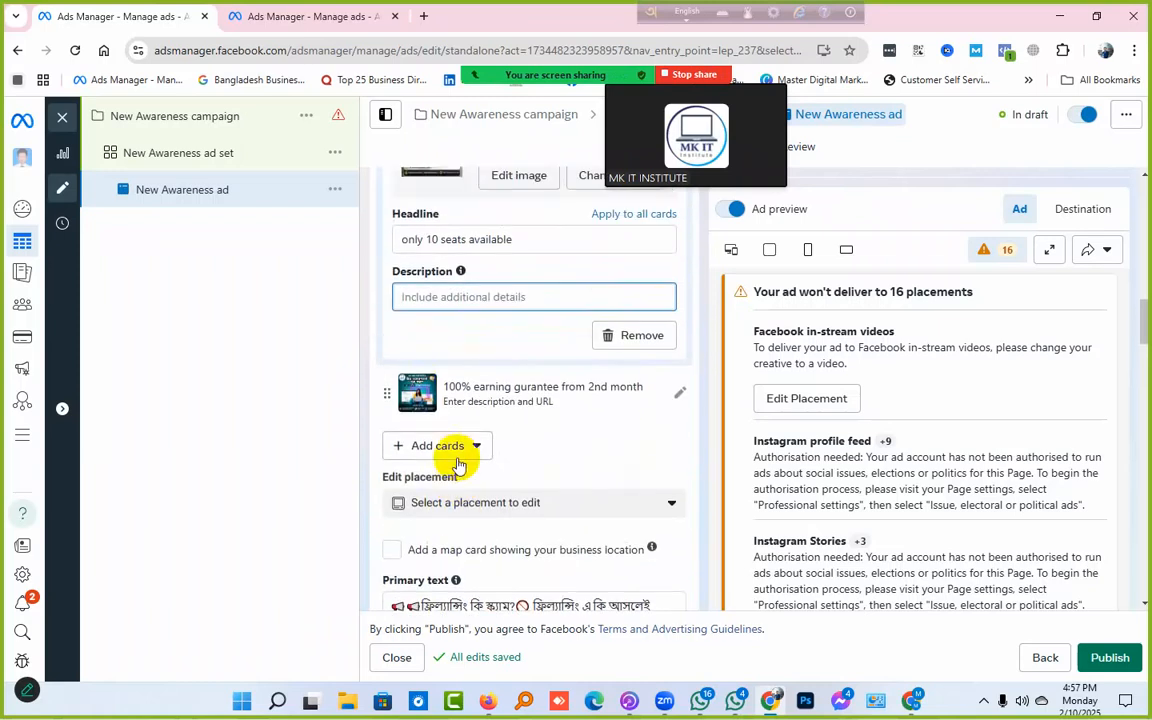
drag(514, 319, 390, 336)
click(438, 378)
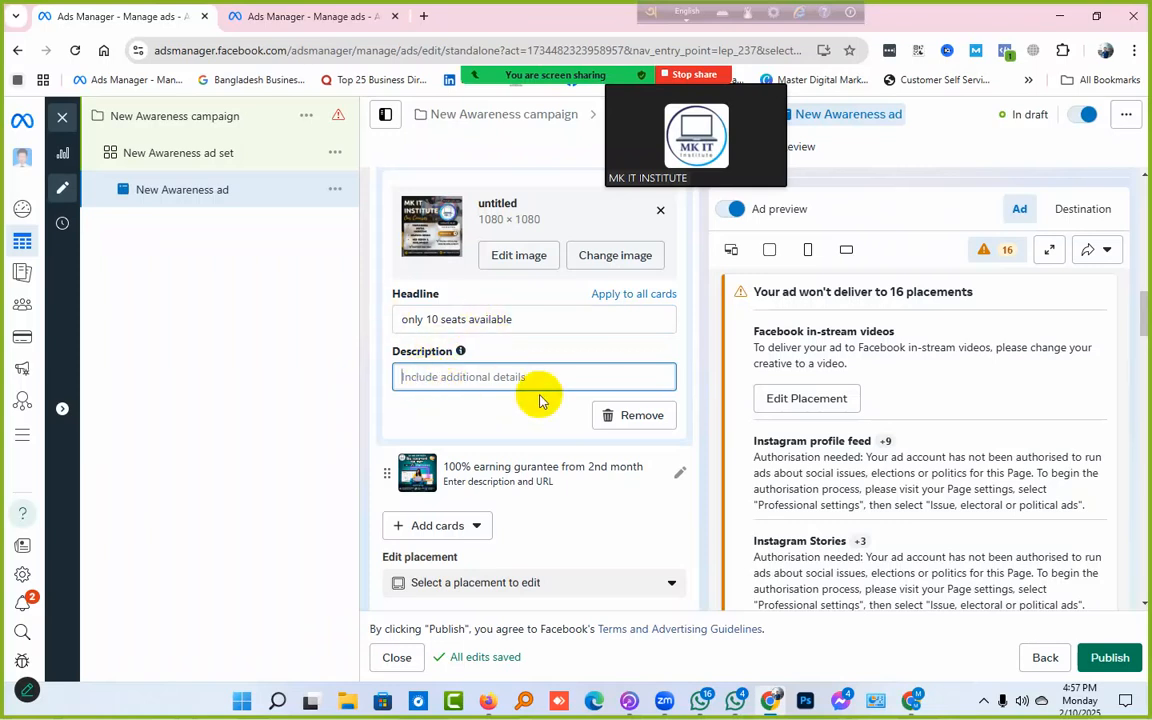
Step: Review the New Awareness ad's primary text, text generation, call to action and Advantage+ creative settings
scroll(539, 400, down, 3)
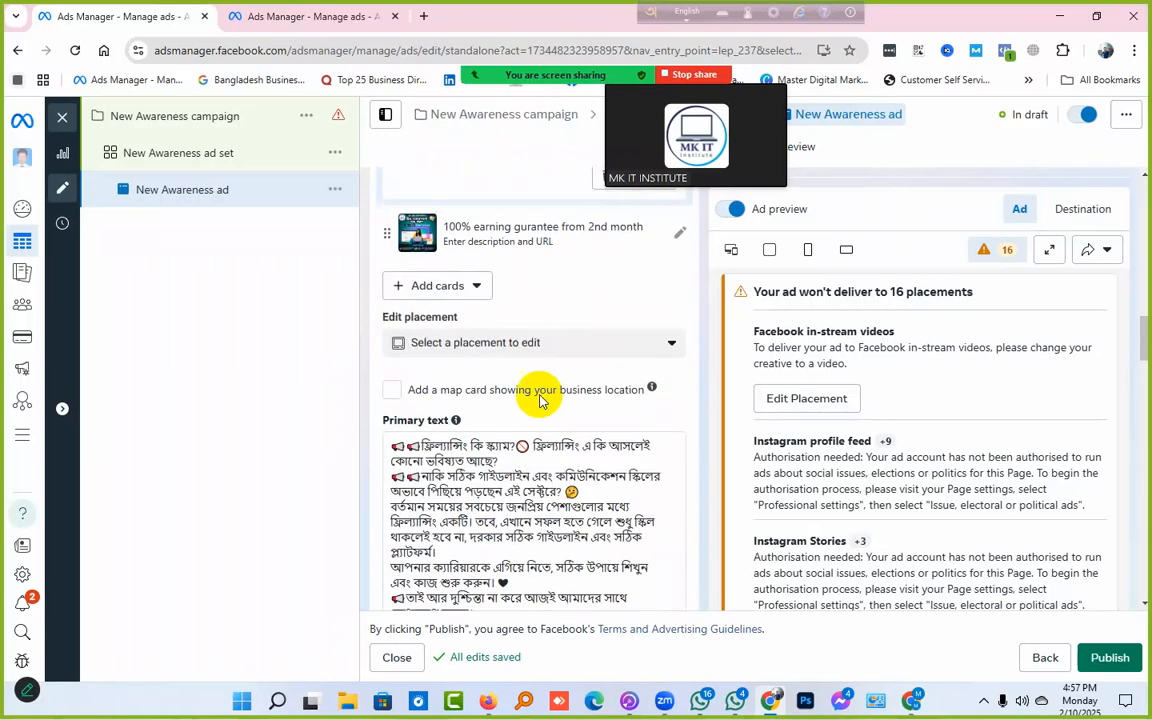
scroll(539, 400, down, 4)
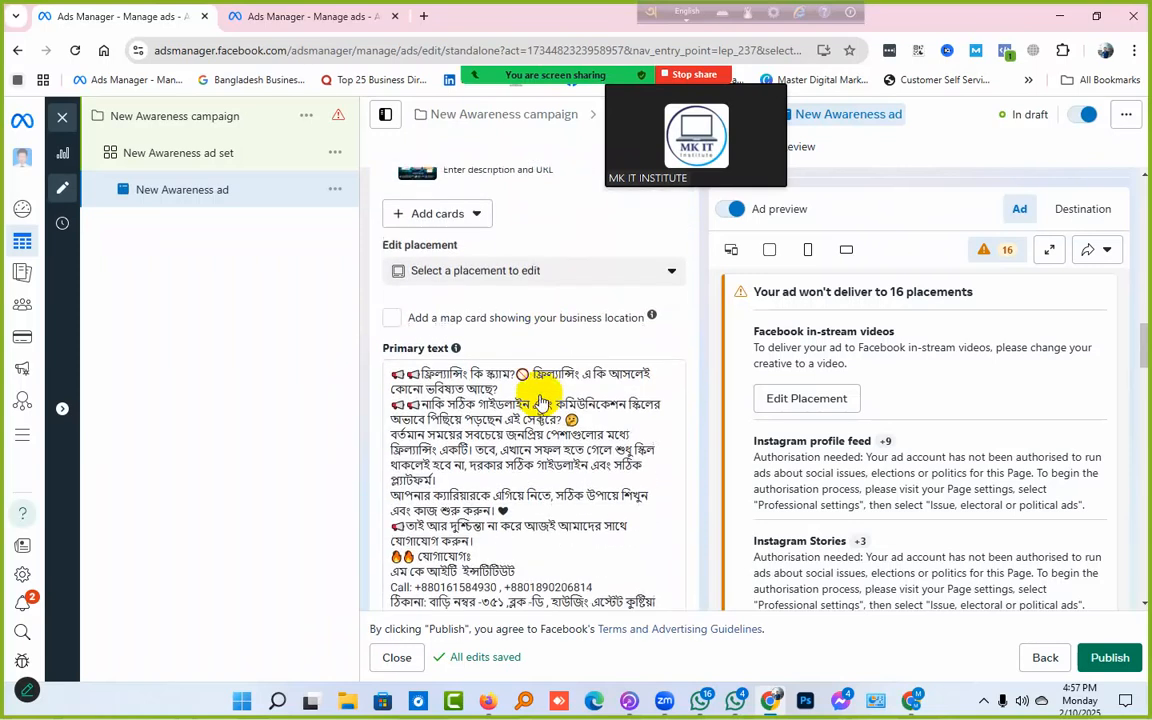
scroll(540, 400, down, 3)
scroll(424, 378, up, 3)
scroll(643, 378, down, 3)
scroll(645, 383, down, 2)
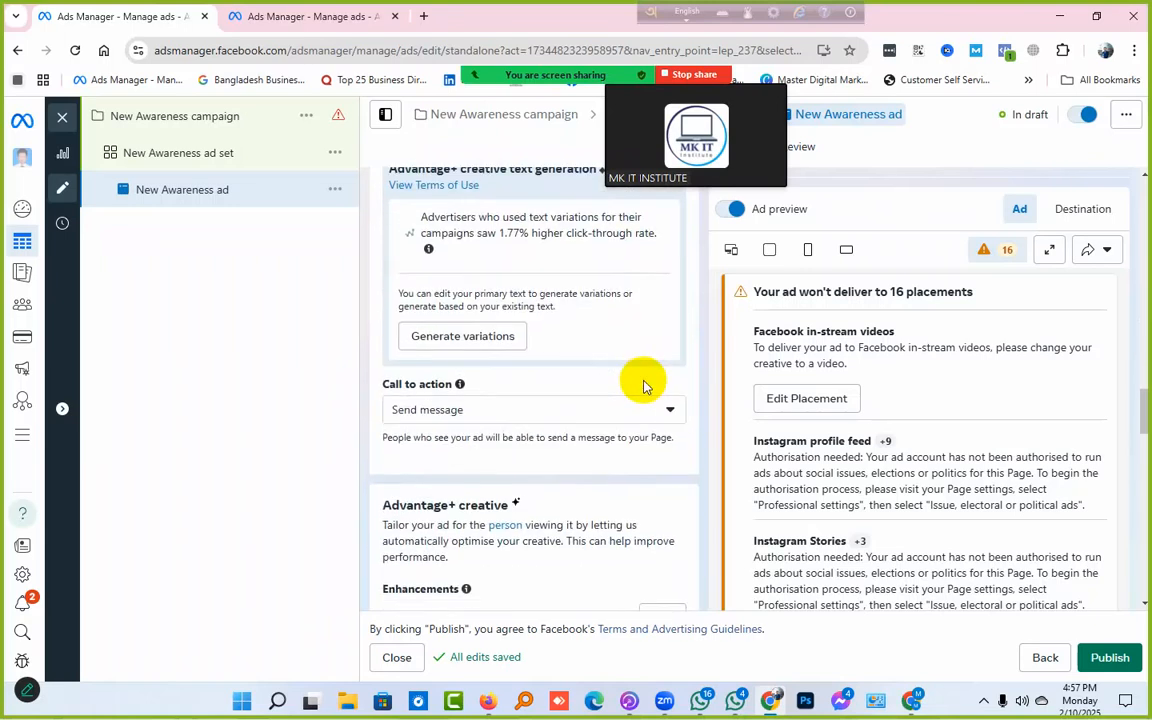
scroll(643, 380, down, 2)
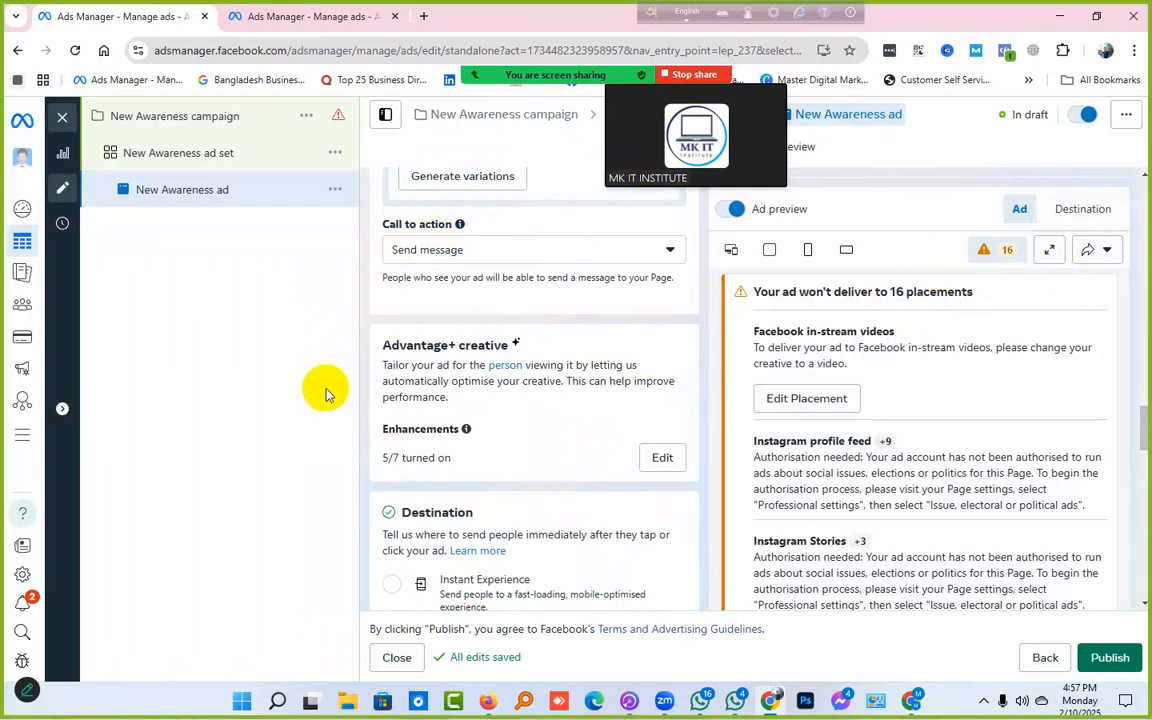
Step: Return to the New Engagement ad, close its advanced preview and review its carousel cards, primary text and call to action
click(245, 24)
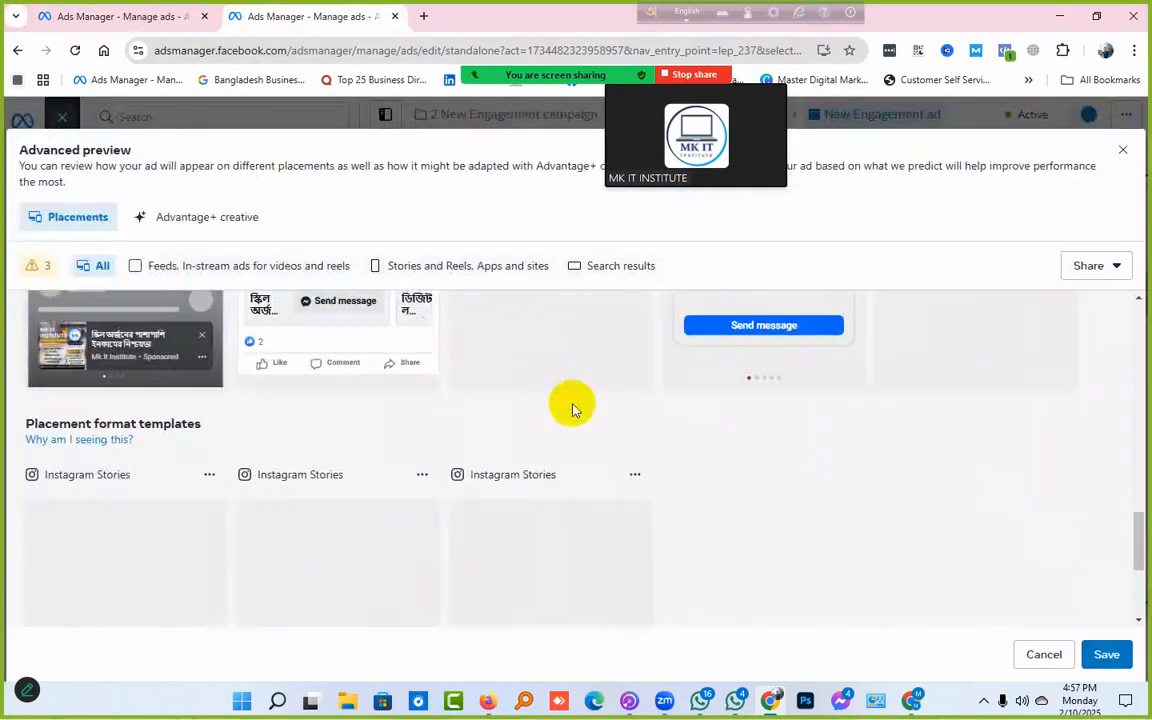
click(1124, 155)
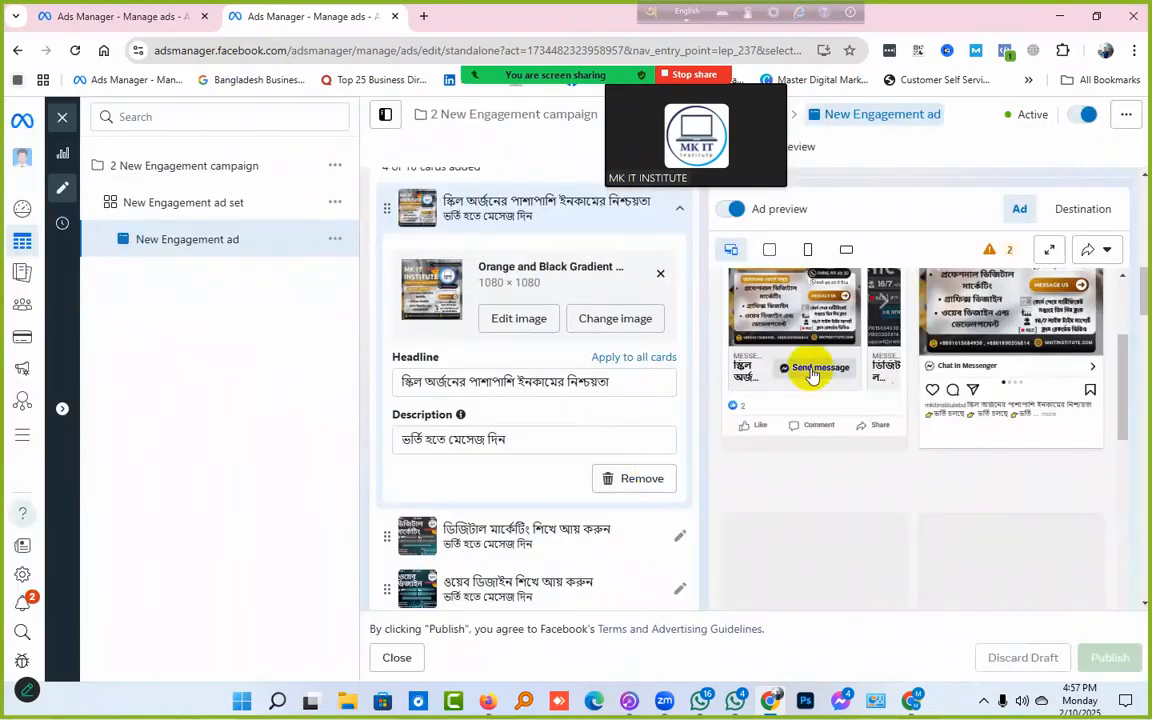
scroll(558, 494, up, 4)
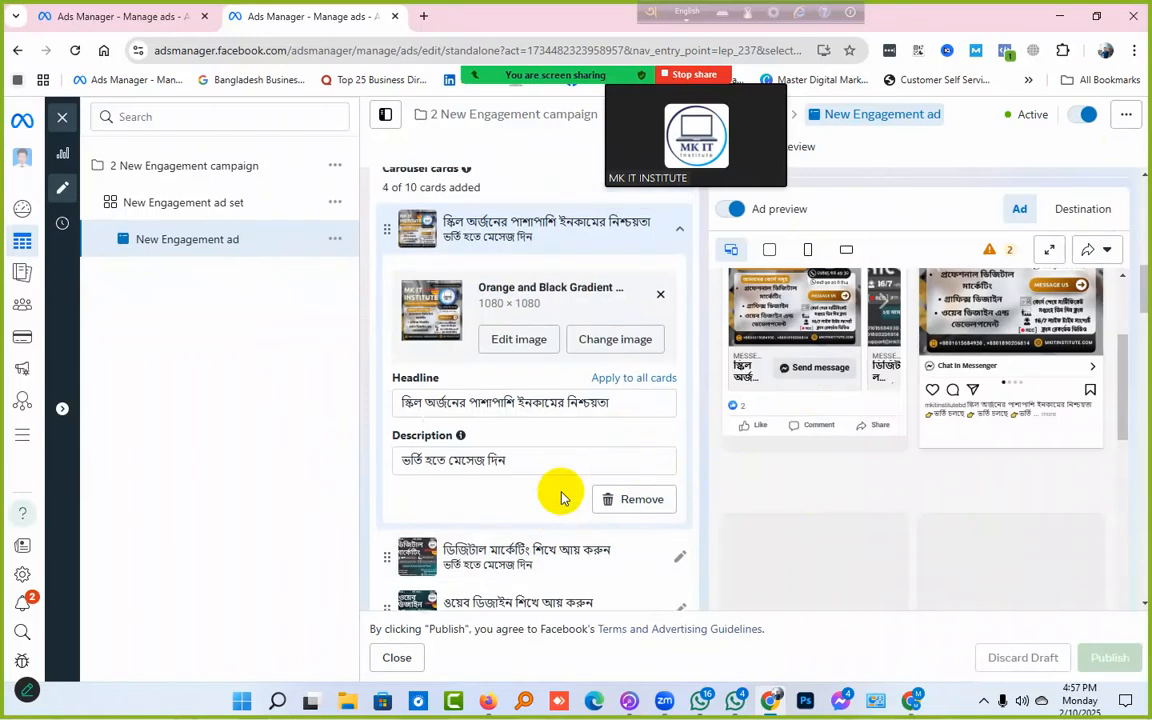
scroll(560, 497, up, 4)
scroll(560, 497, down, 10)
scroll(563, 499, down, 10)
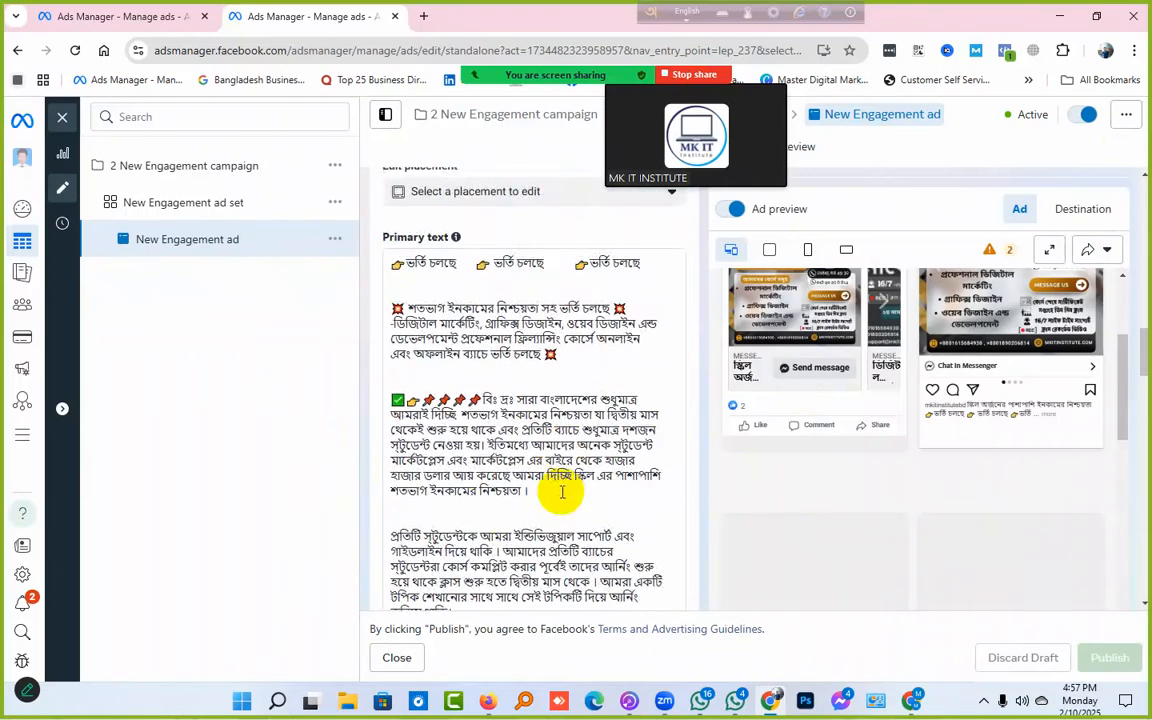
scroll(560, 492, down, 8)
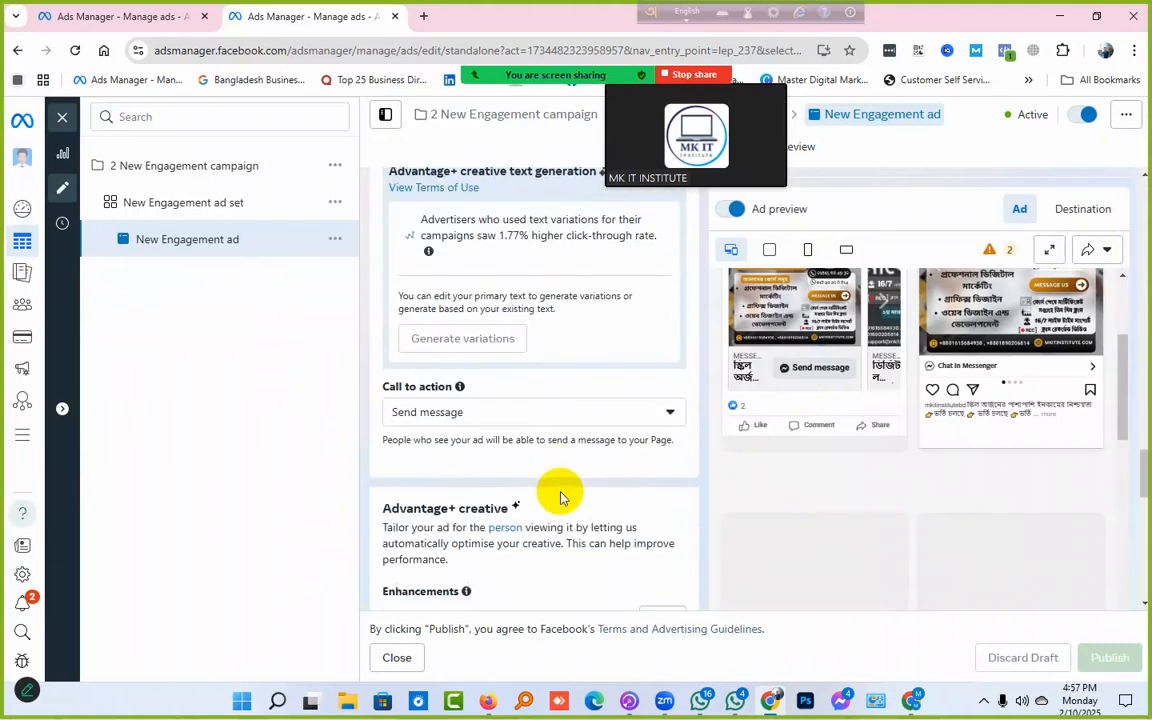
Step: Look through the New Engagement ad's call to action options and admit the waiting participant to the meeting
click(455, 420)
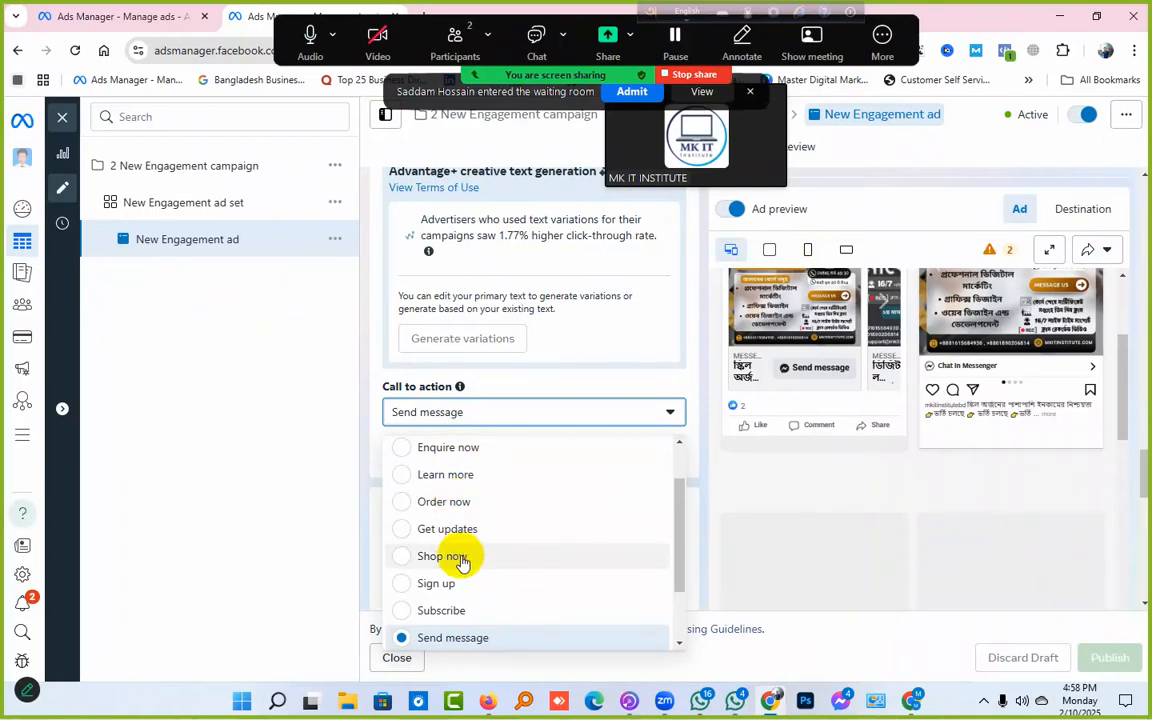
click(632, 91)
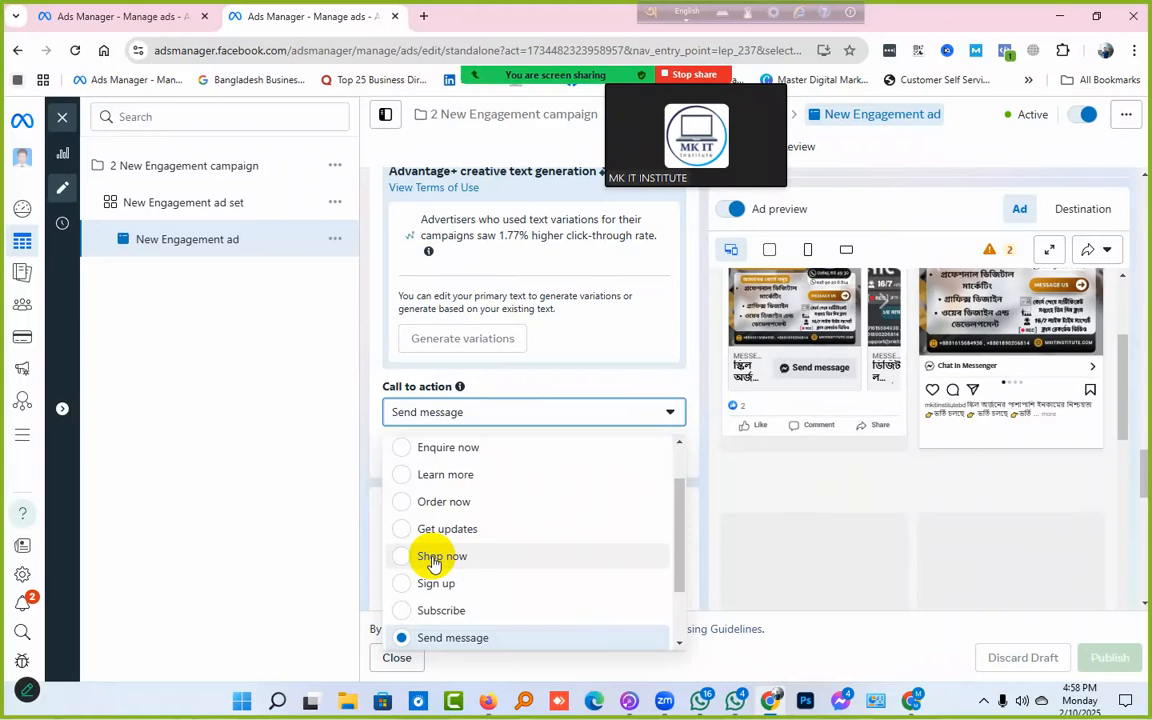
scroll(433, 563, down, 1)
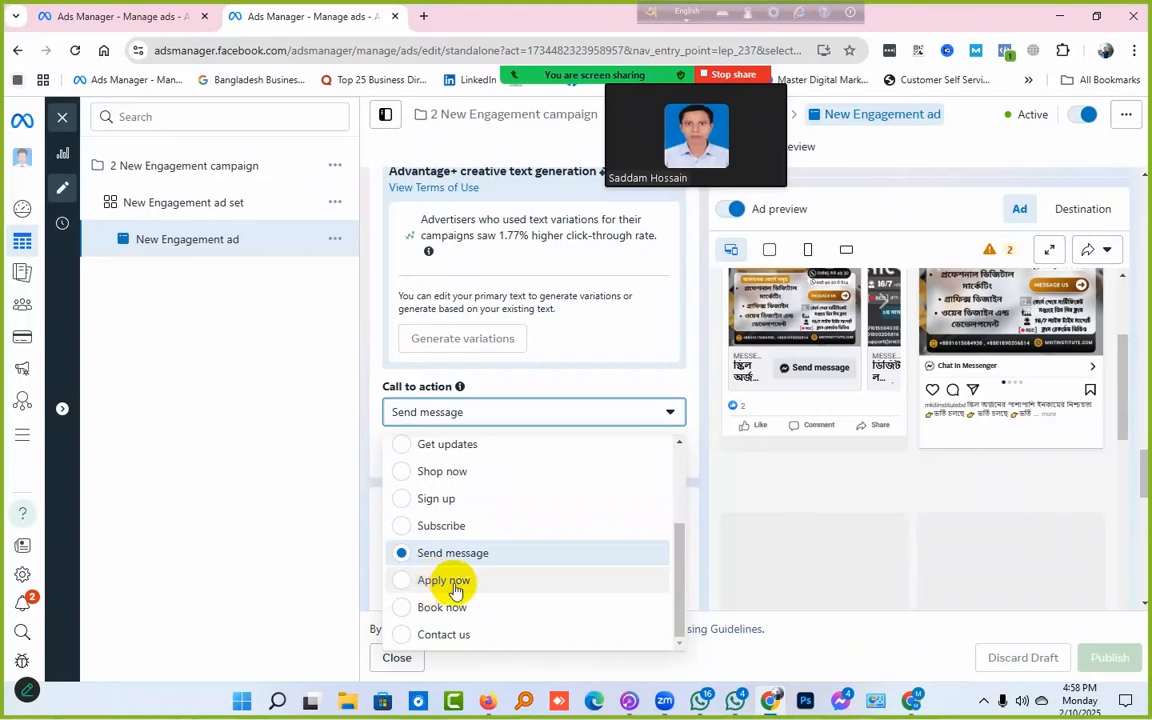
scroll(722, 545, down, 2)
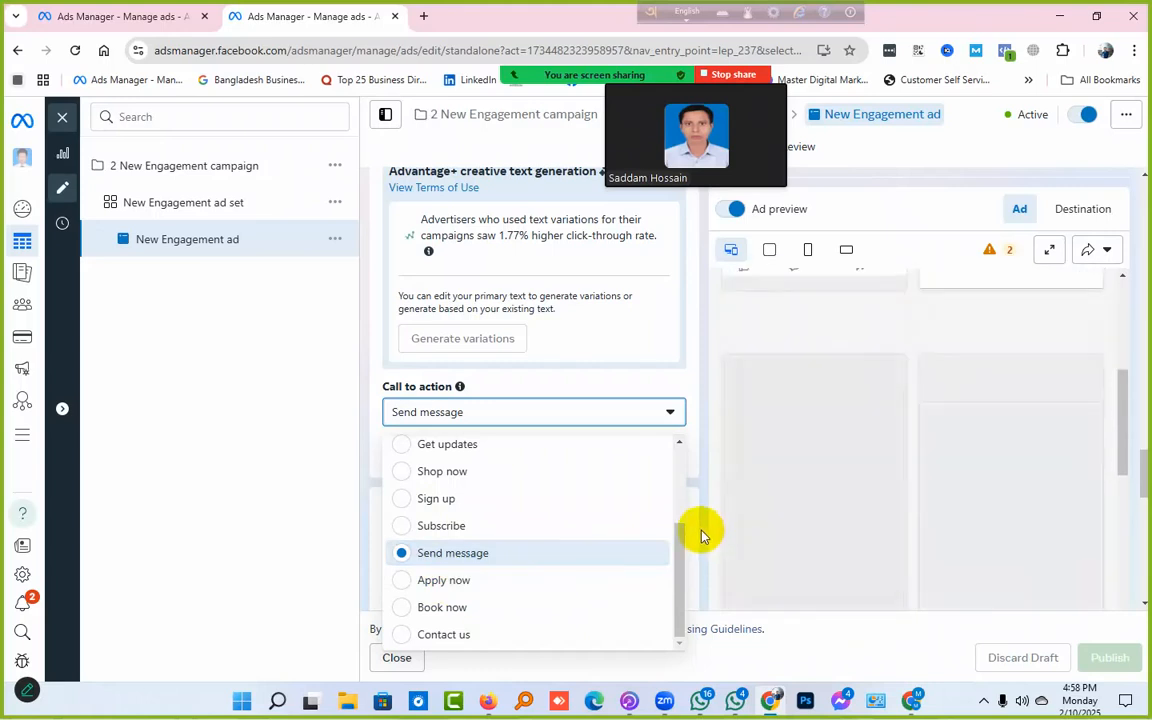
click(701, 535)
Step: Review the New Engagement ad's Advantage+ creative, destination and tracking sections through to the URL parameters
scroll(702, 532, down, 2)
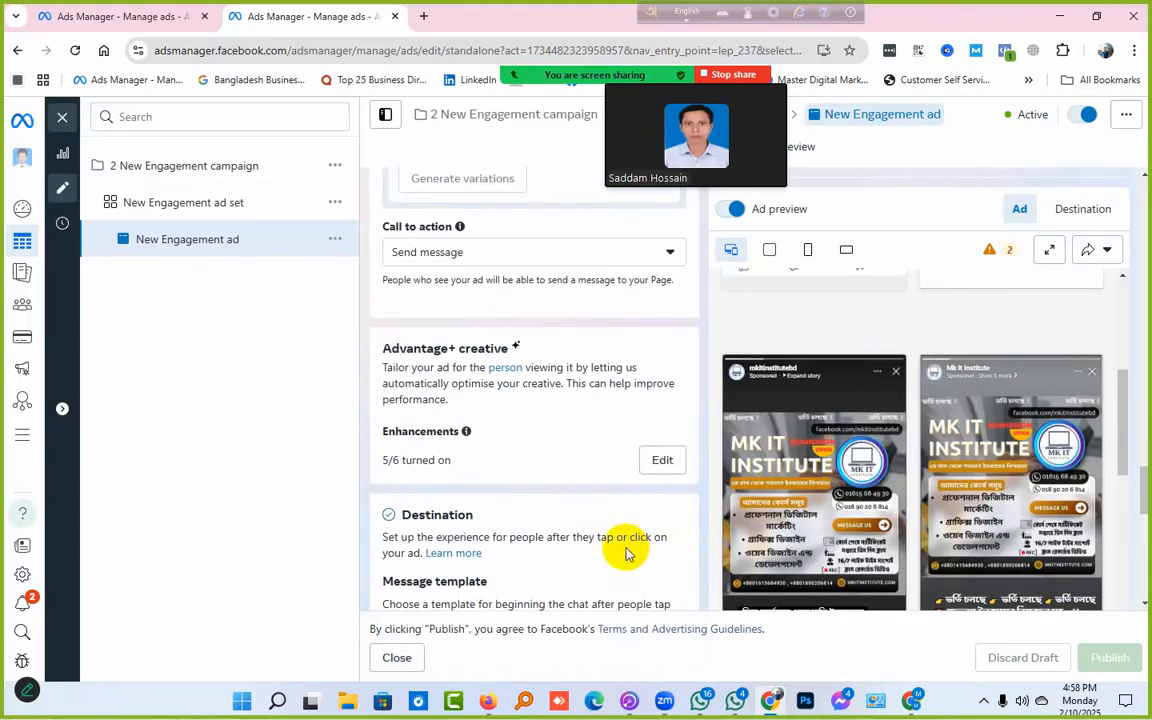
scroll(627, 553, down, 2)
scroll(627, 553, down, 4)
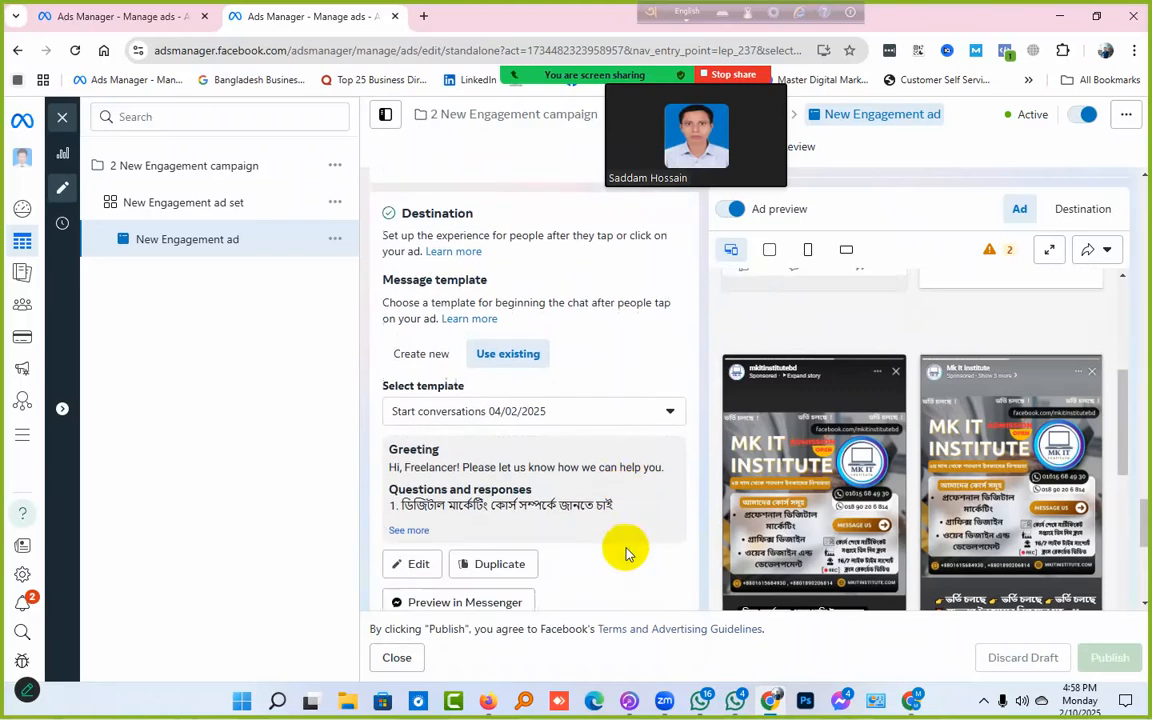
scroll(627, 553, down, 1)
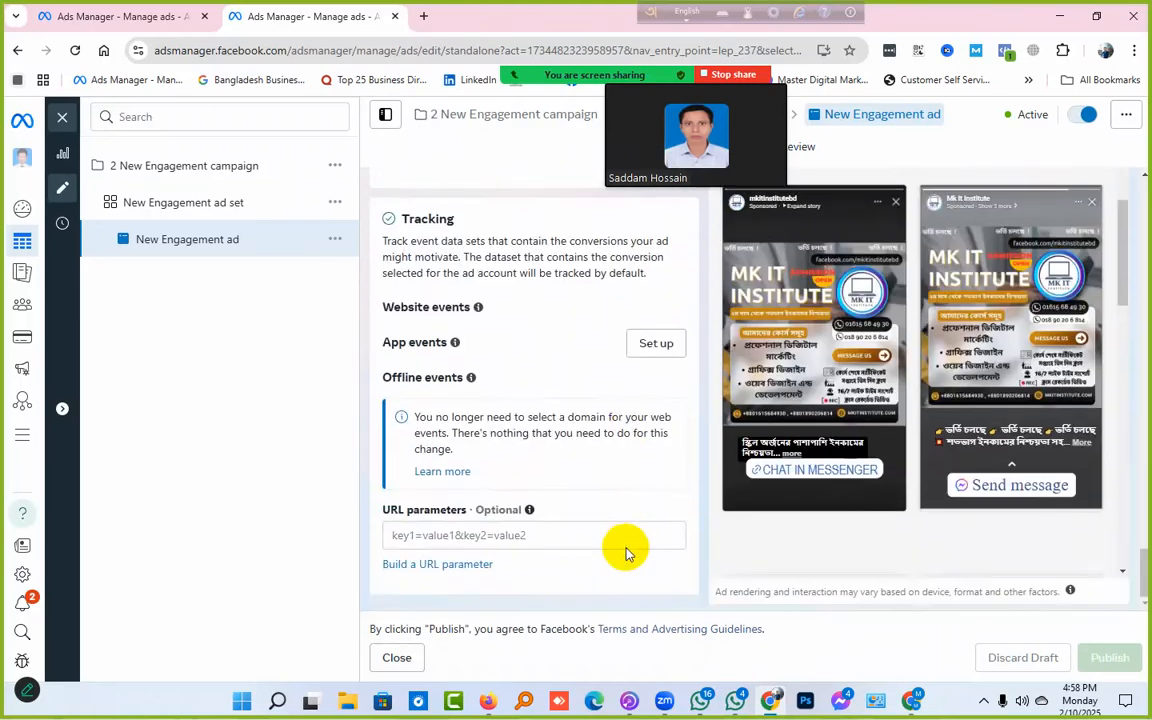
Step: Go back to the New Engagement ad's destination section and highlight the Destination and Message template headings
scroll(627, 550, up, 4)
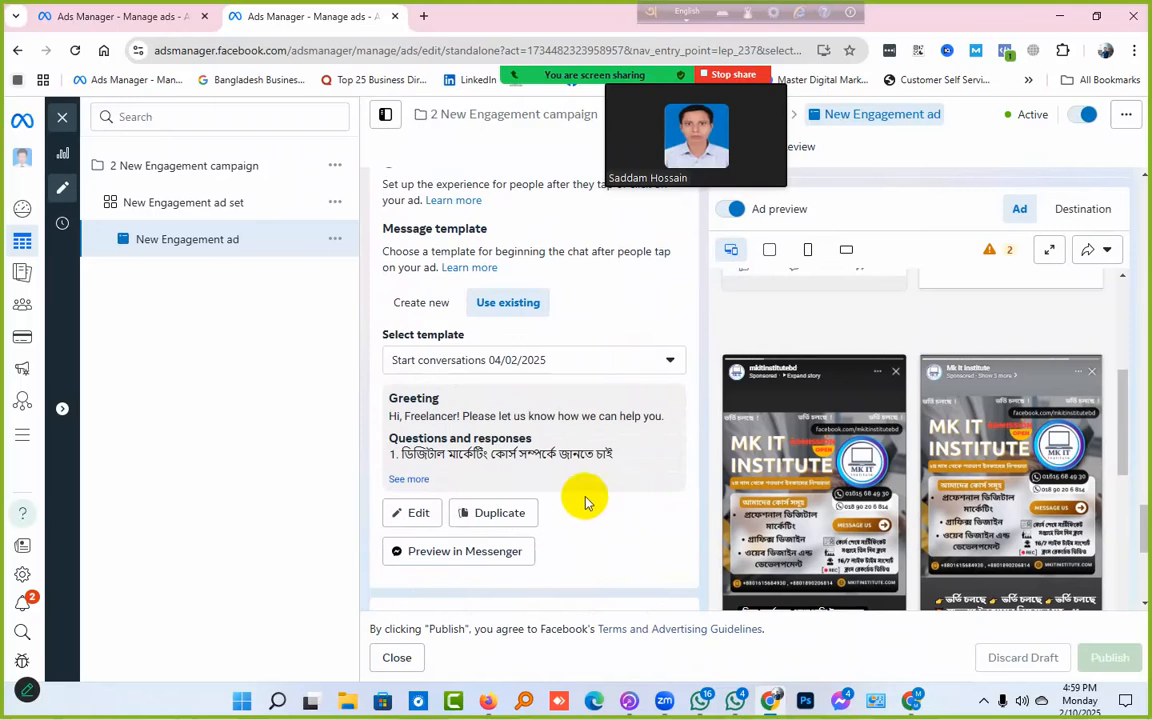
scroll(586, 501, up, 3)
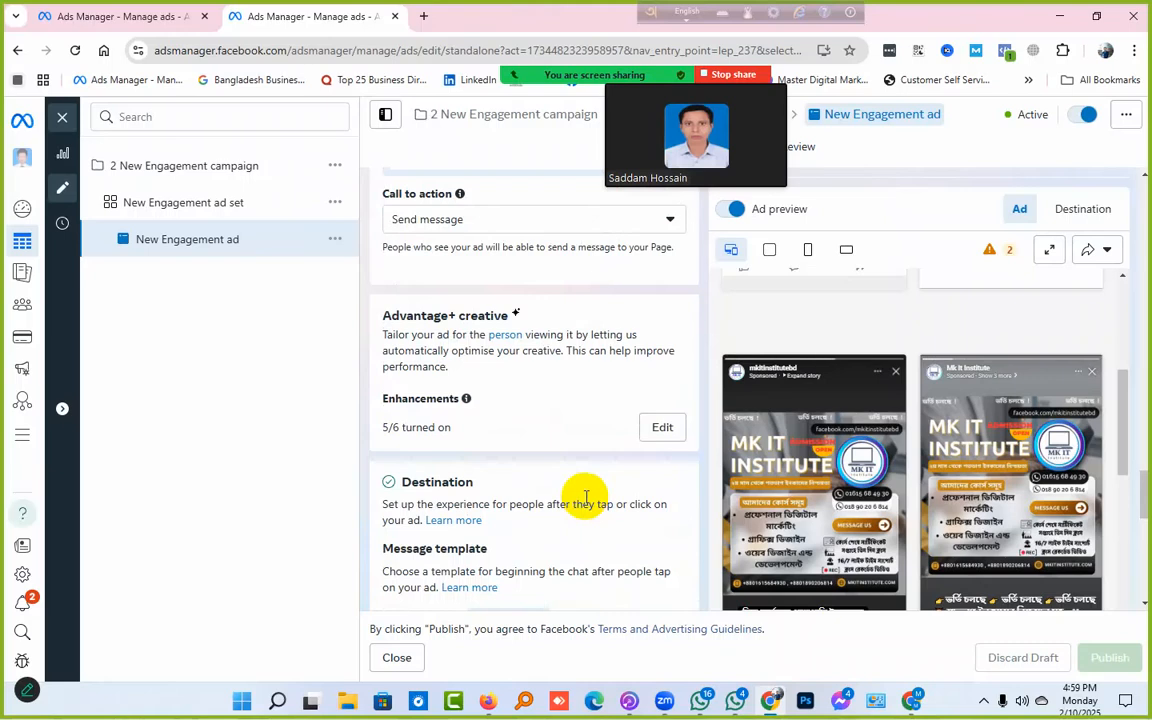
drag(391, 481, 543, 485)
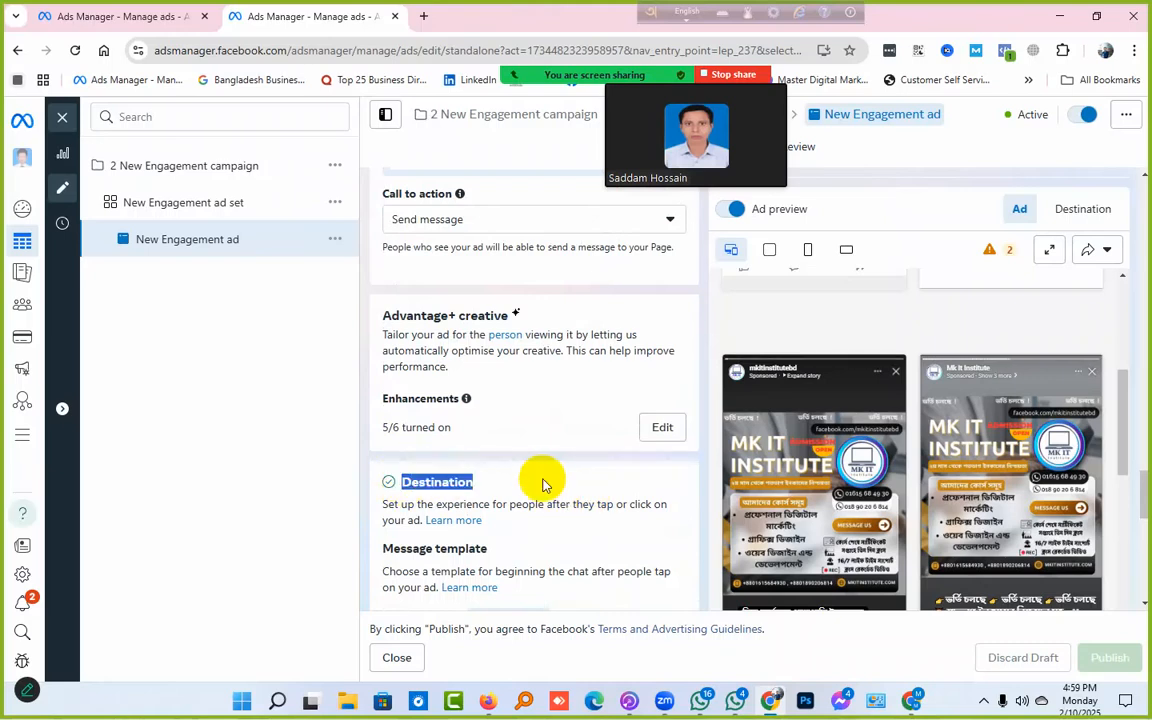
scroll(543, 485, down, 2)
drag(382, 388, 537, 388)
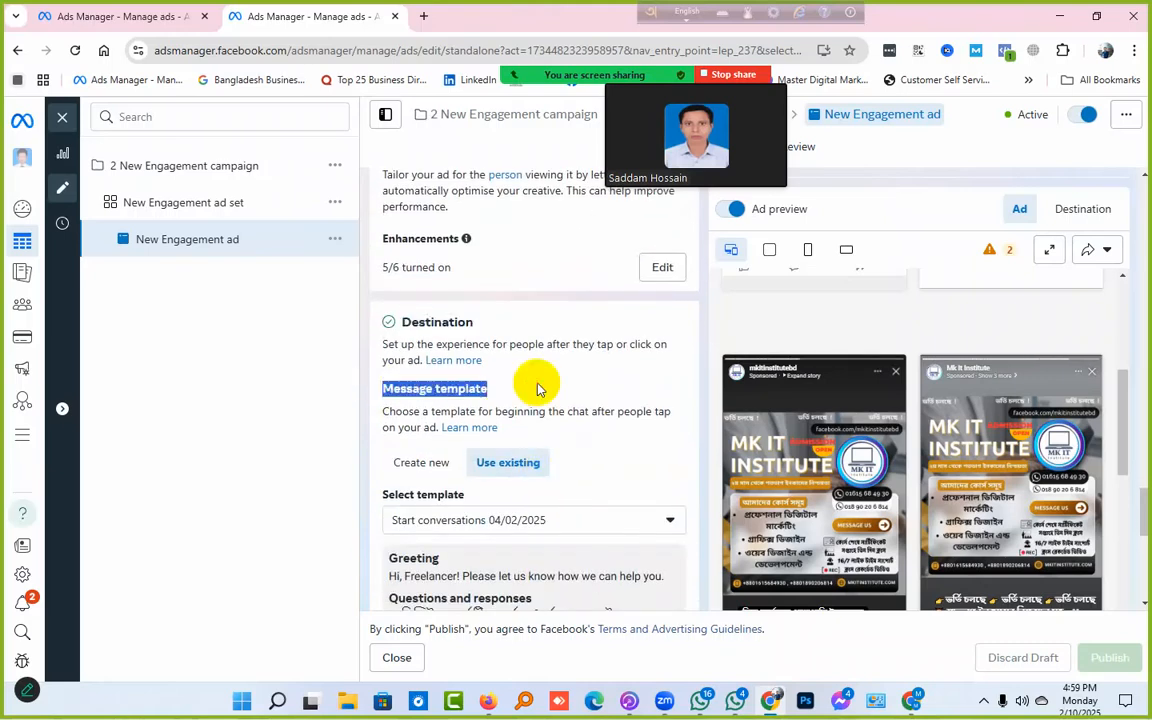
Step: Set the New Engagement ad's message template to Create new, and return to the New Awareness ad's Message template heading
scroll(538, 387, down, 2)
click(424, 301)
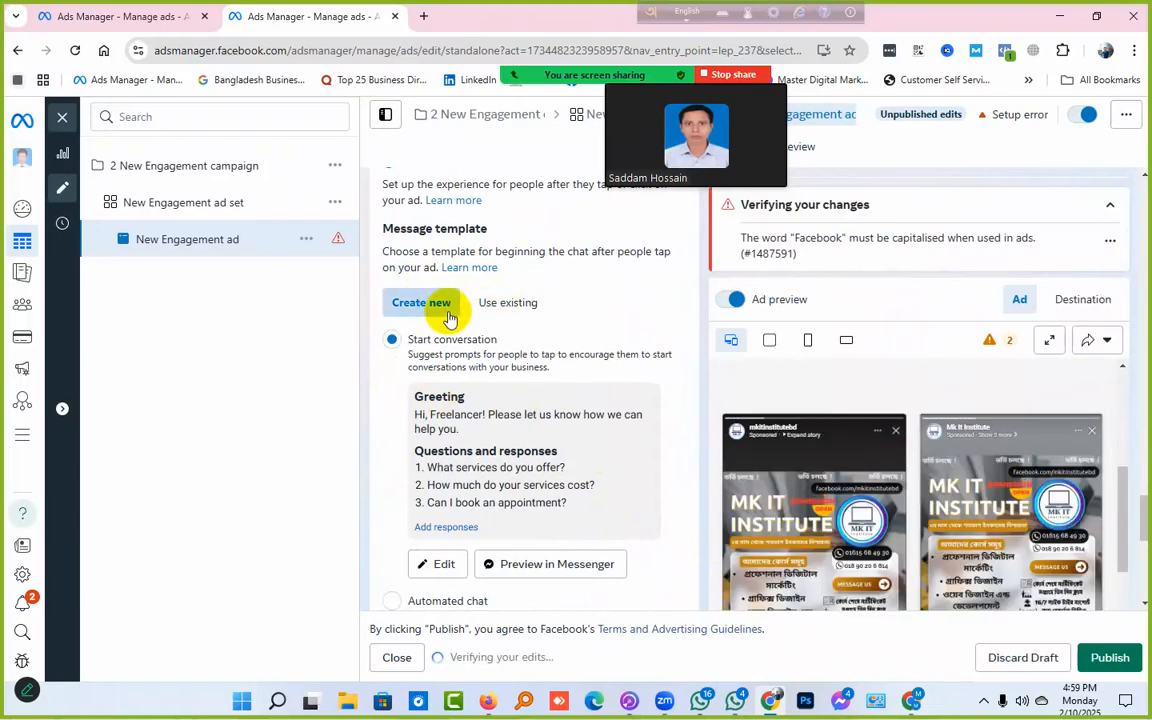
click(142, 17)
scroll(573, 445, down, 8)
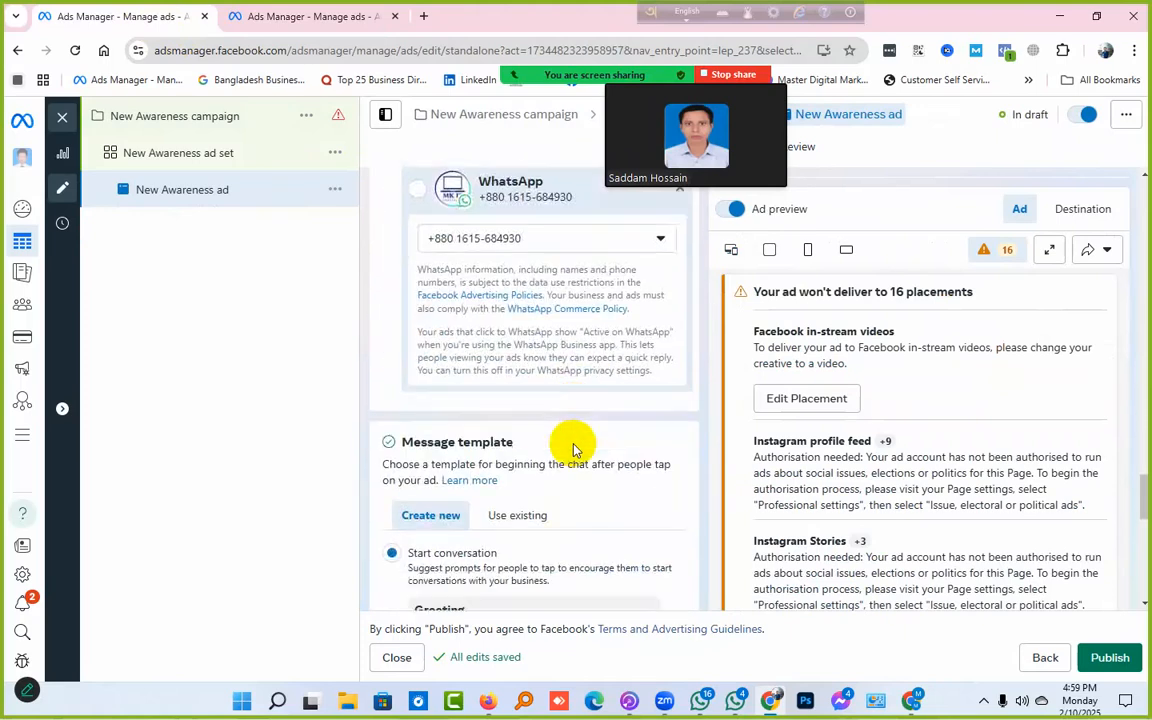
scroll(572, 444, down, 2)
scroll(571, 442, up, 2)
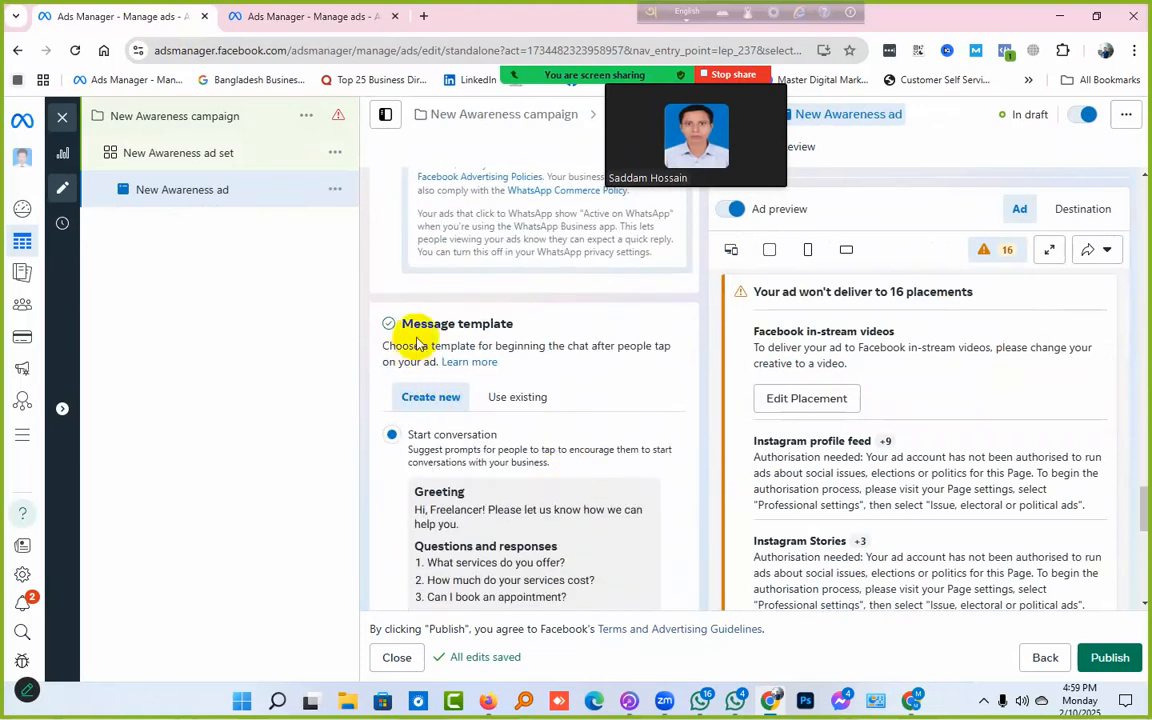
drag(406, 322, 596, 326)
click(596, 326)
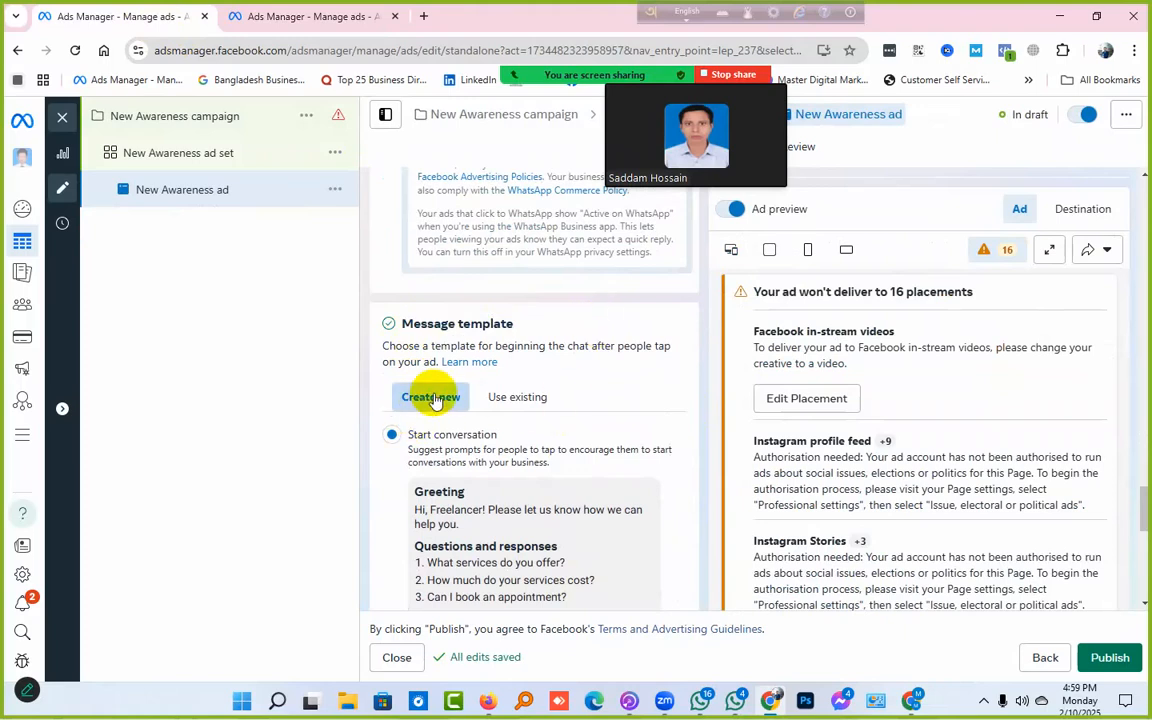
Step: Review the New Awareness ad's conversation template, messaging destinations and tracking section, and admit the waiting participant to the meeting
scroll(433, 398, down, 2)
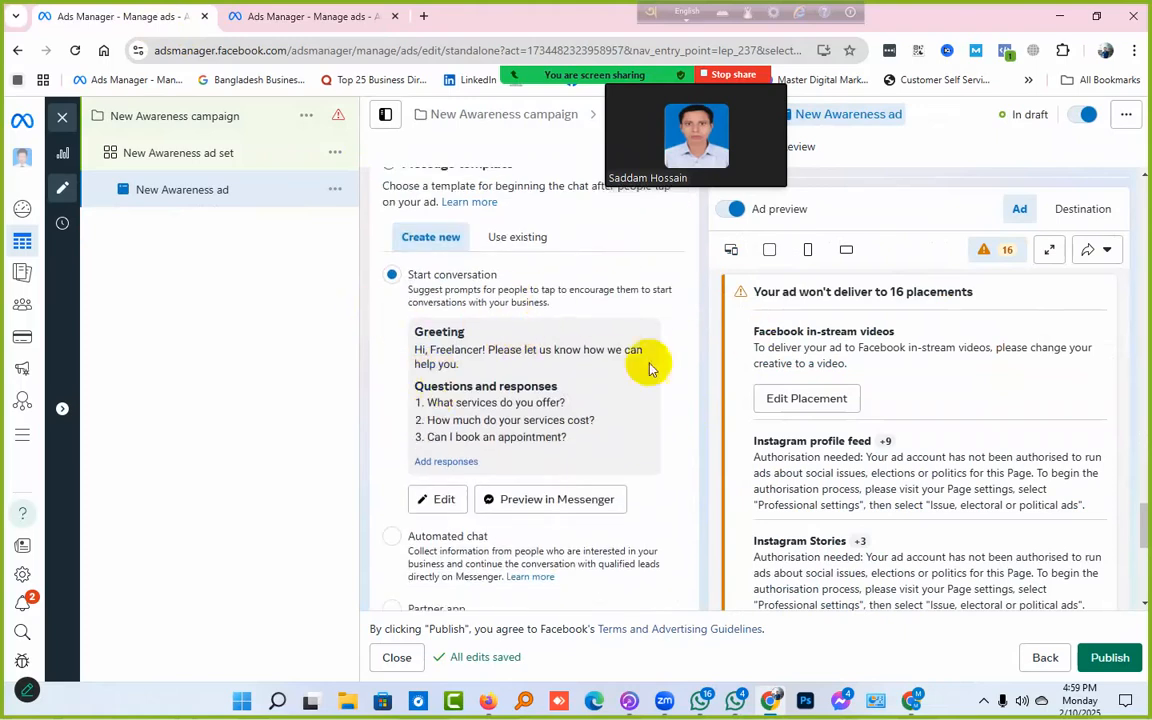
scroll(580, 505, up, 1)
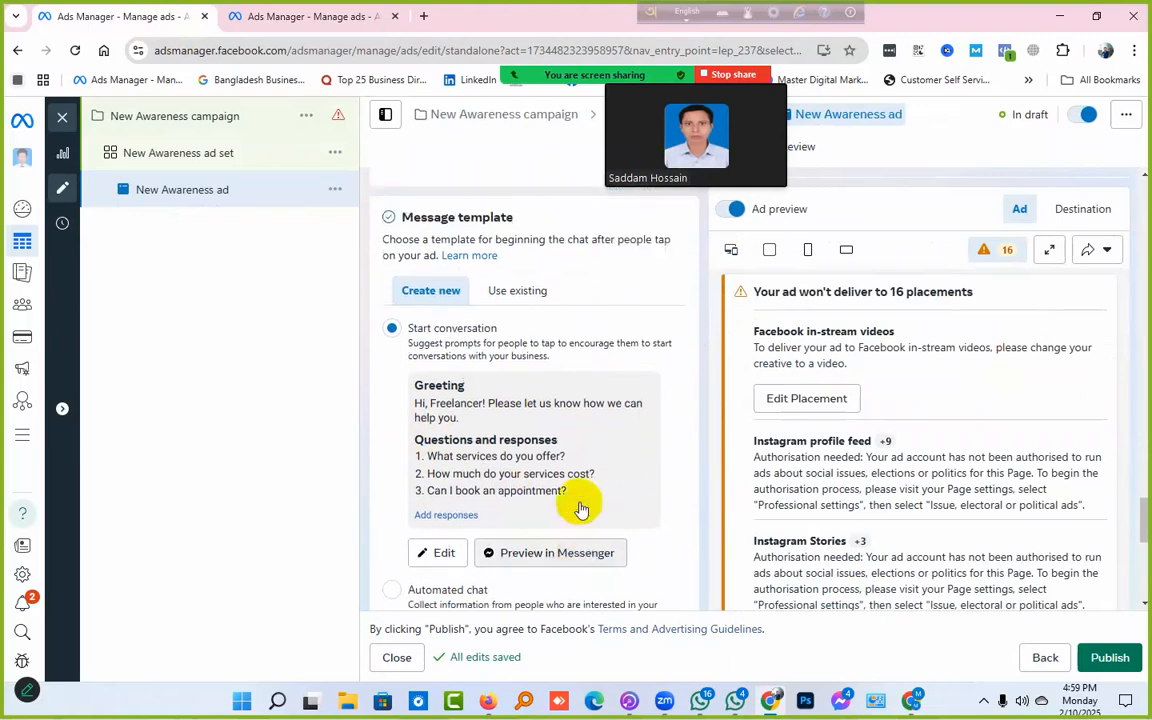
scroll(581, 510, up, 5)
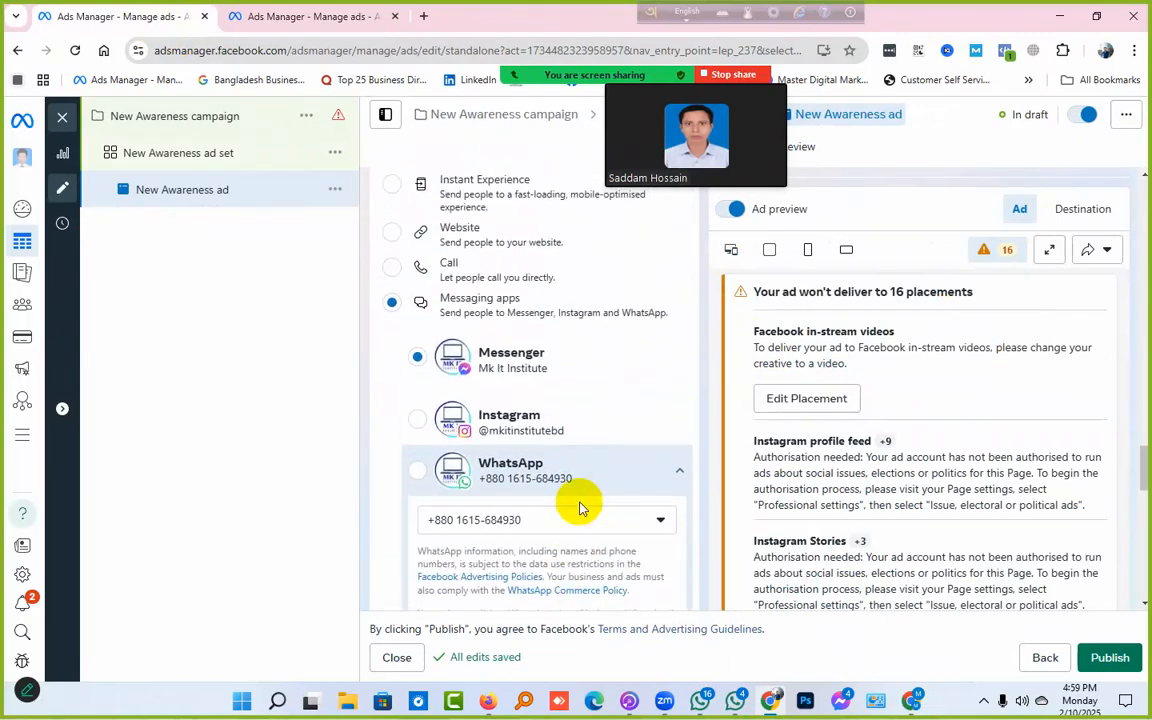
scroll(581, 508, down, 8)
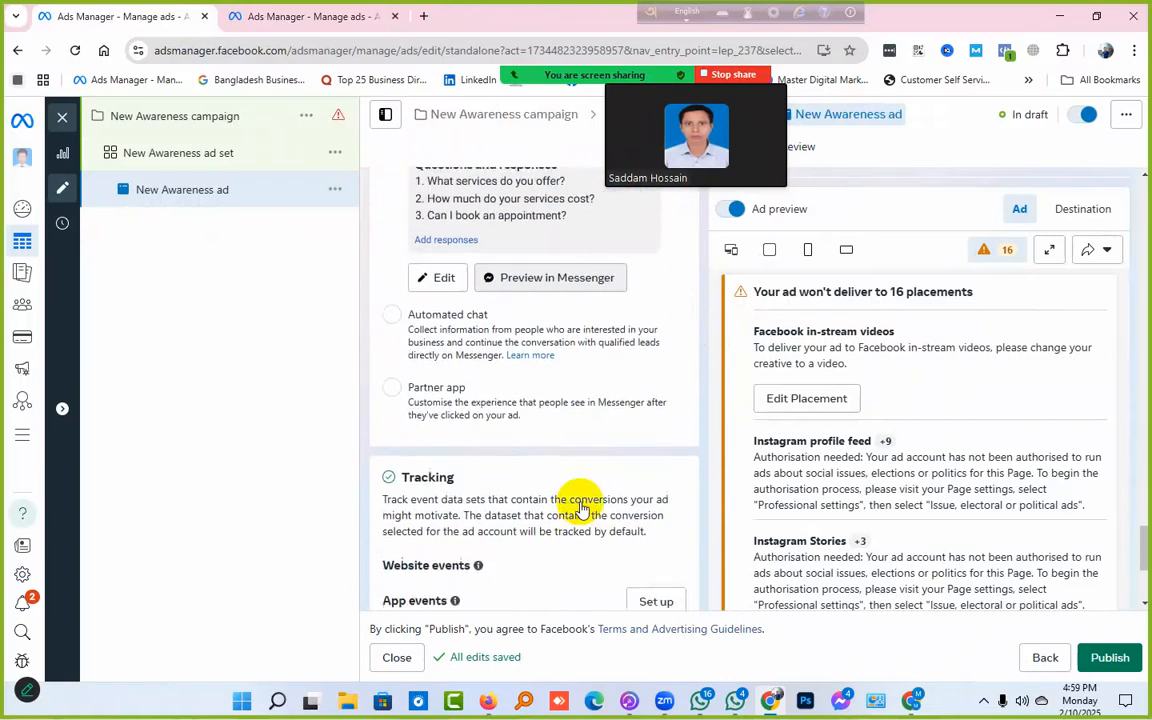
scroll(581, 508, up, 3)
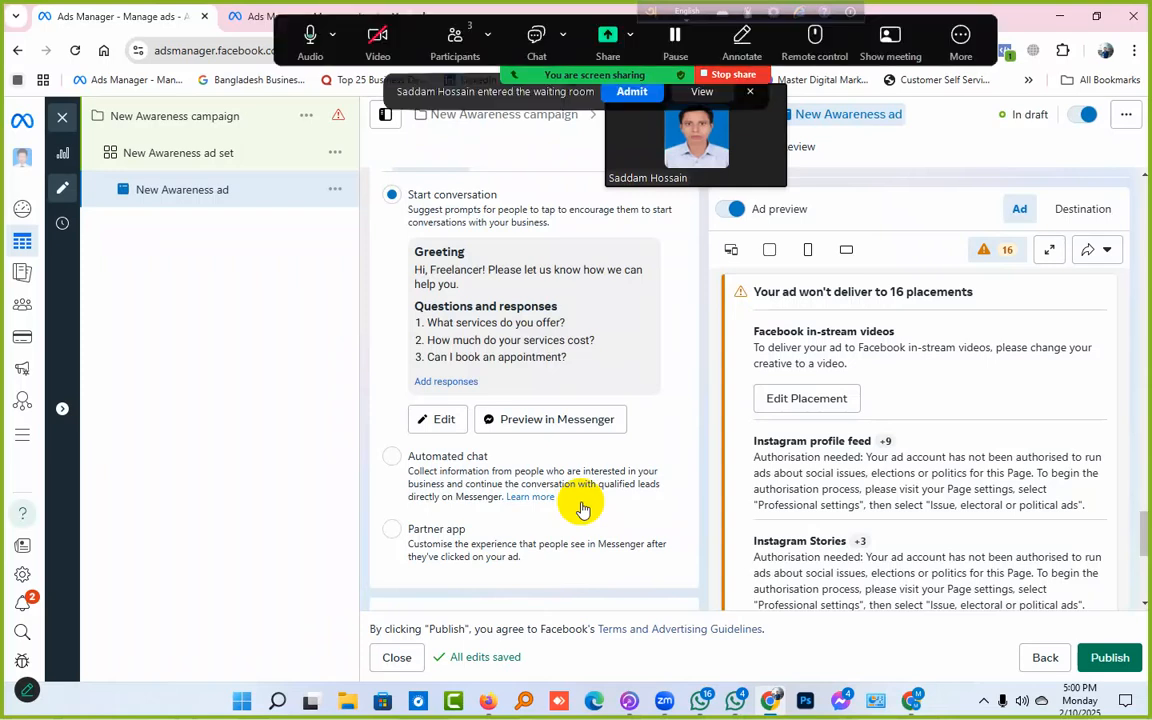
click(624, 92)
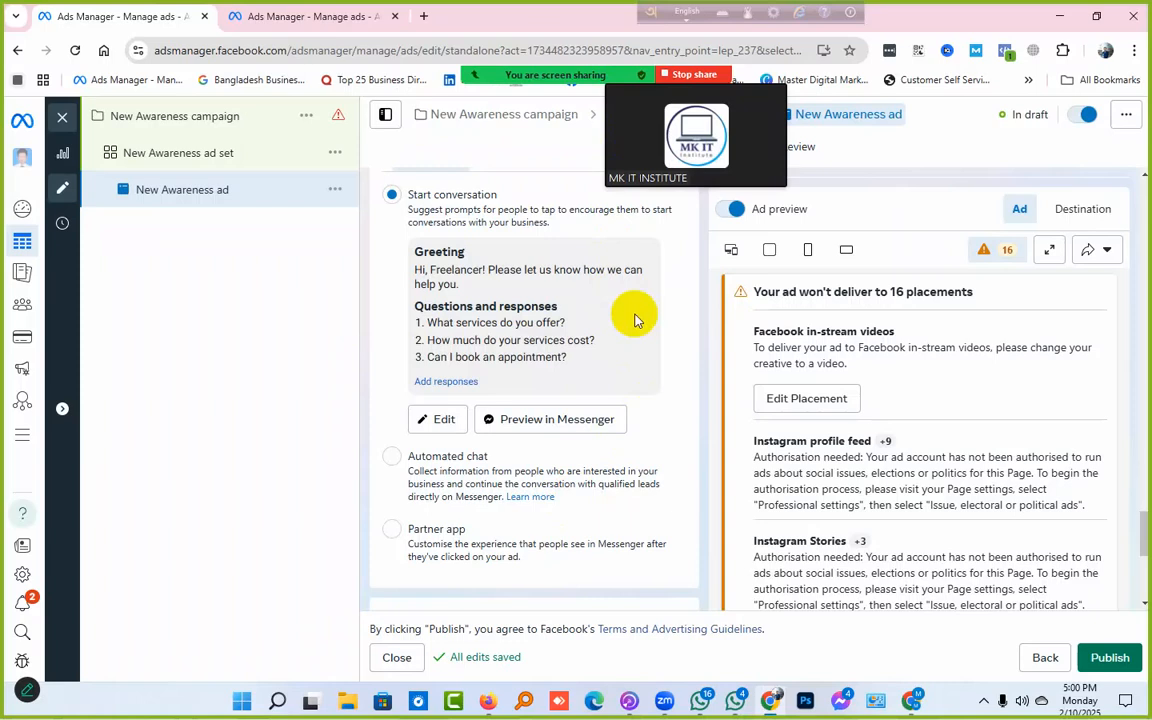
Step: Highlight the Message template heading and open the Start conversation template for editing at its customer actions
scroll(634, 320, up, 10)
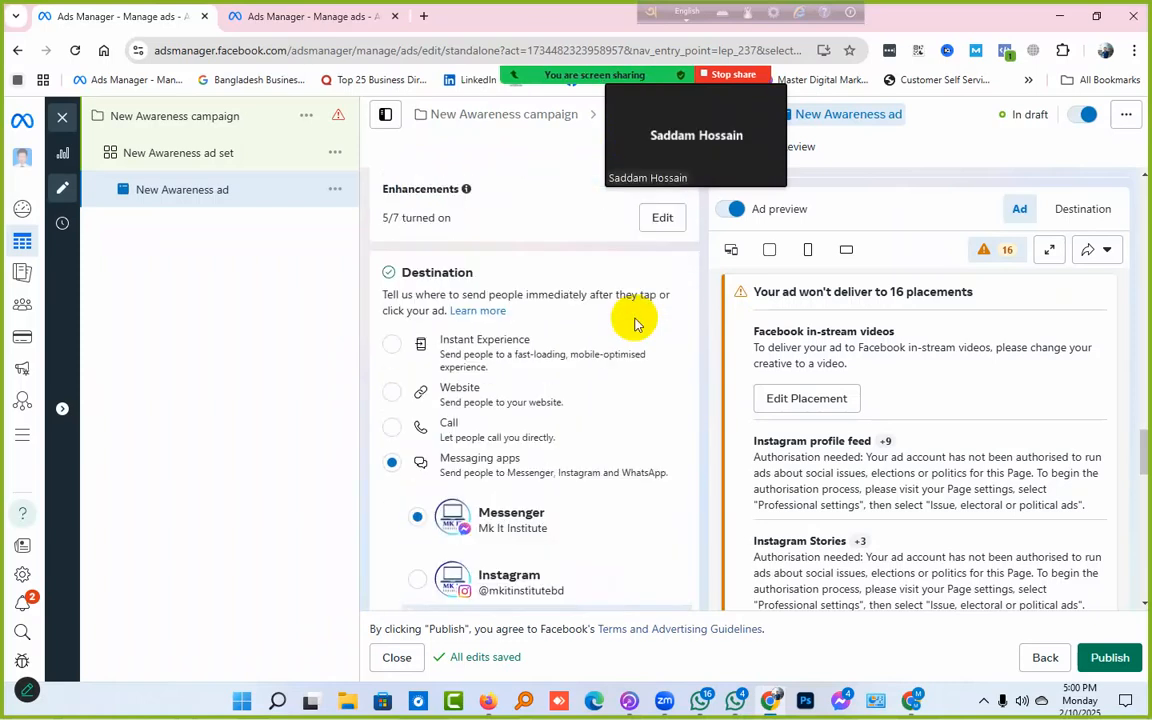
scroll(634, 320, down, 10)
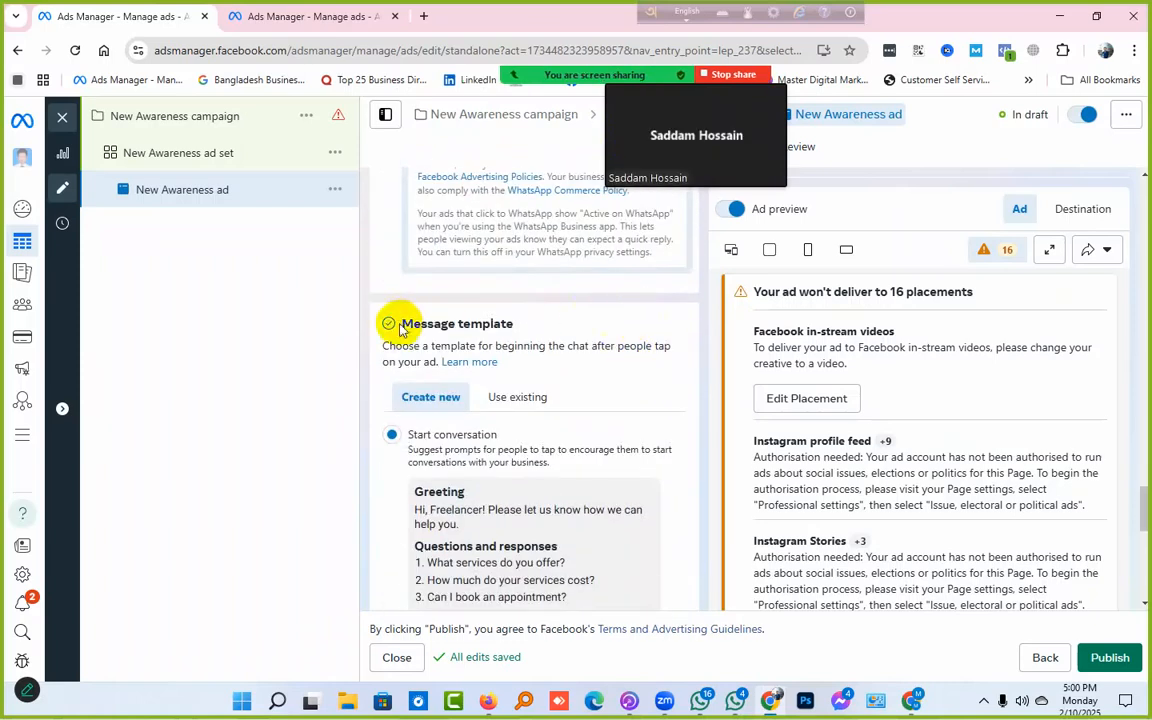
drag(401, 325, 540, 335)
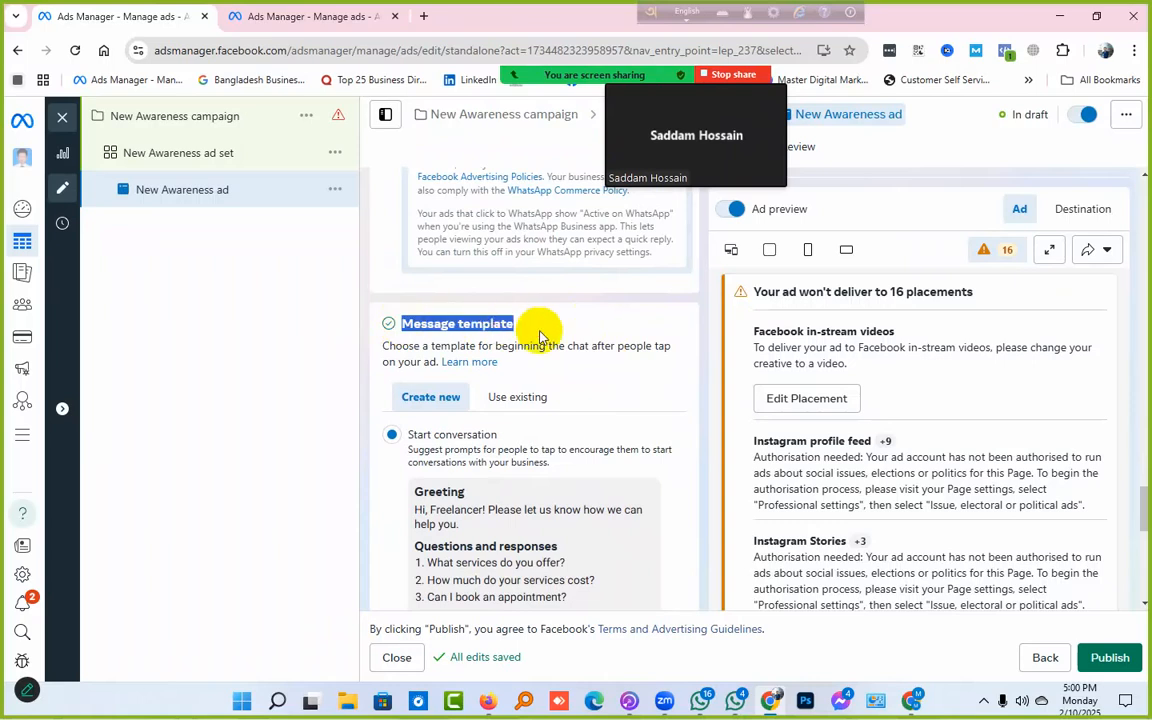
scroll(540, 334, down, 2)
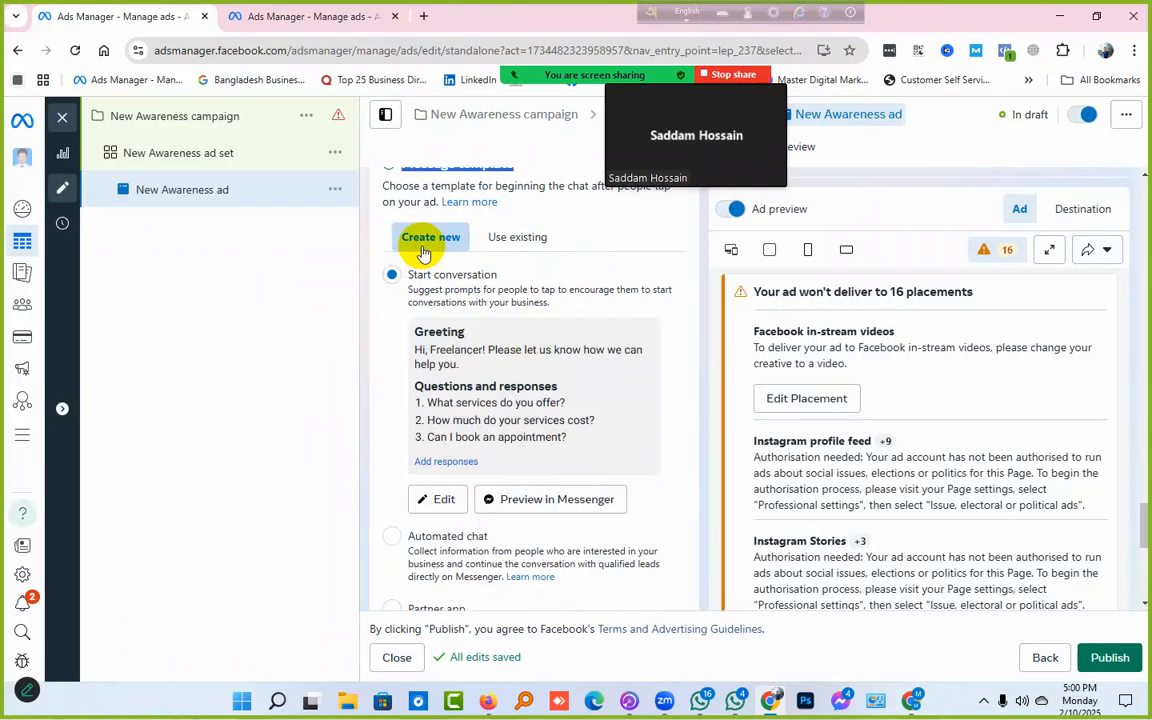
click(437, 499)
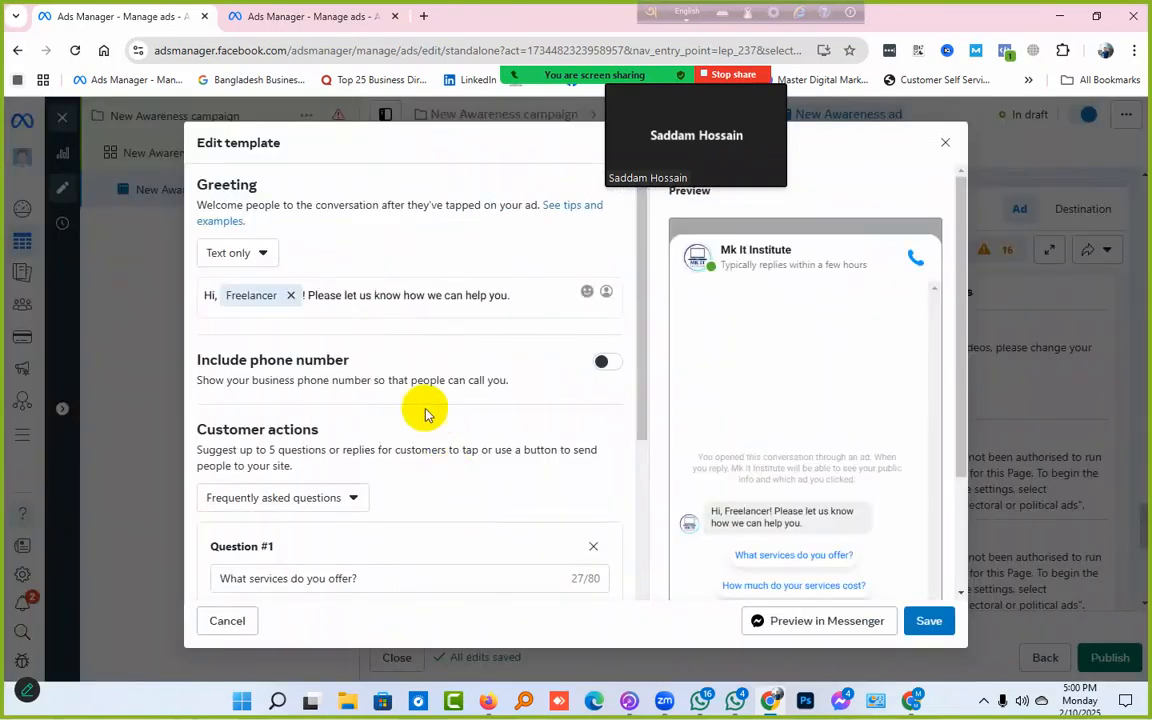
scroll(424, 408, down, 2)
scroll(424, 408, down, 1)
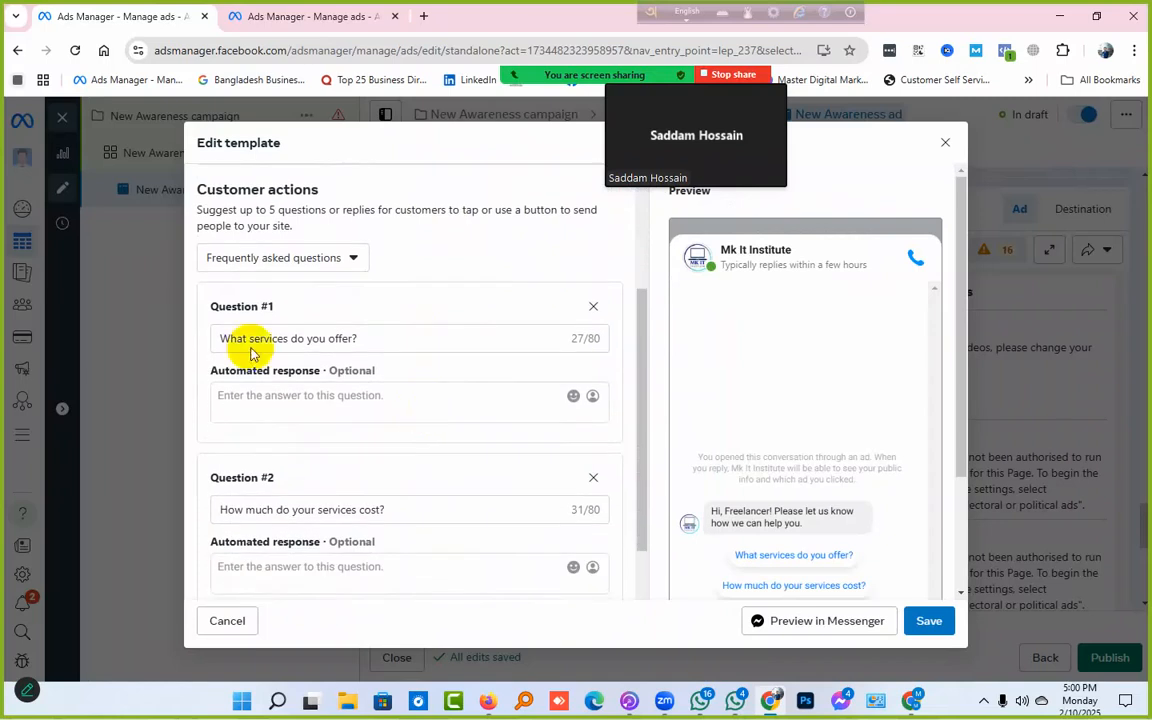
Step: Examine the template's three suggested questions and their automated response fields
drag(211, 306, 296, 311)
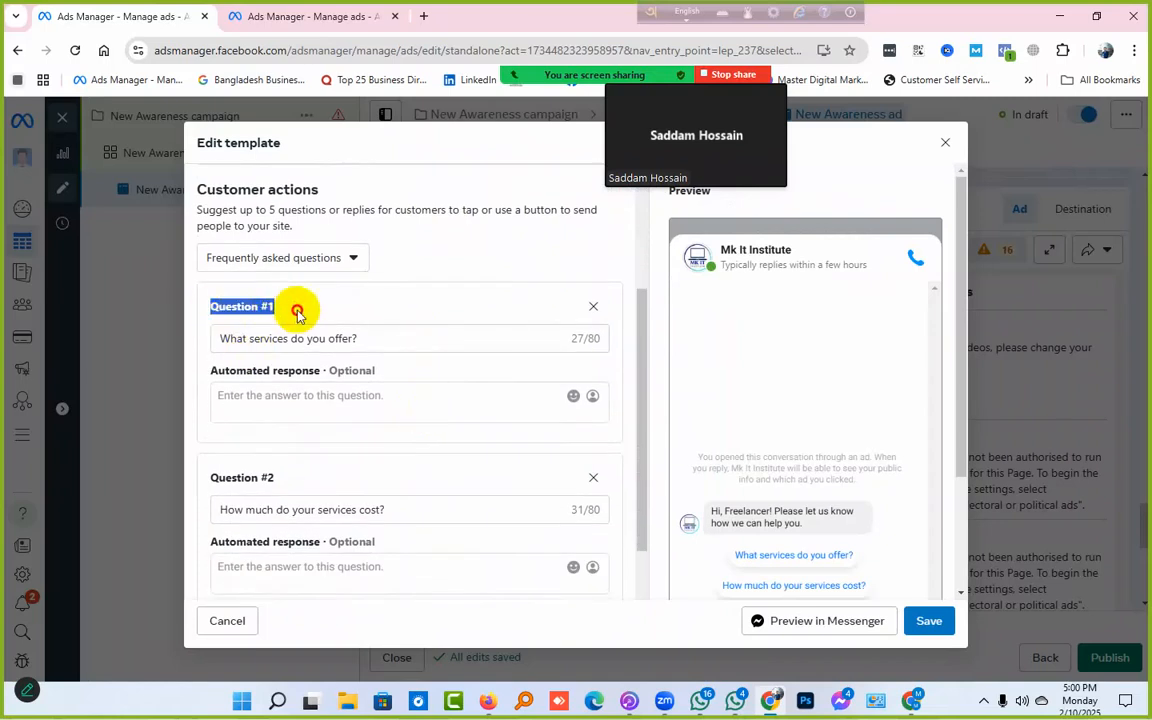
click(225, 338)
drag(225, 338, 347, 331)
scroll(257, 465, down, 2)
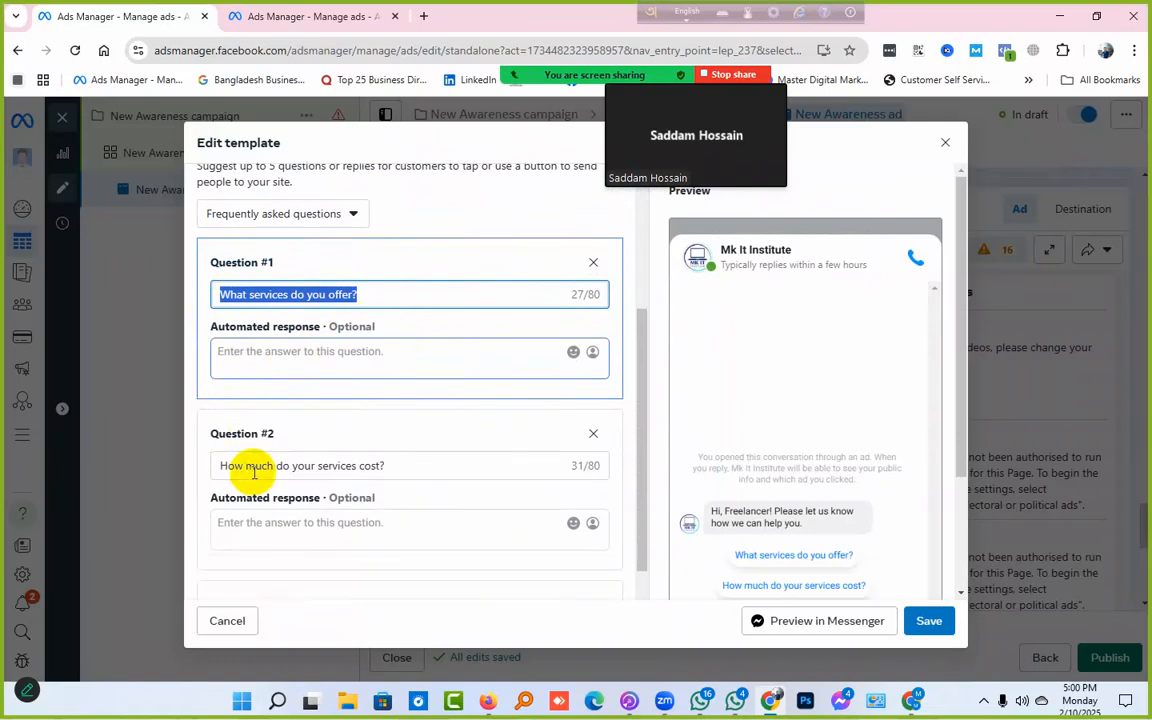
click(216, 347)
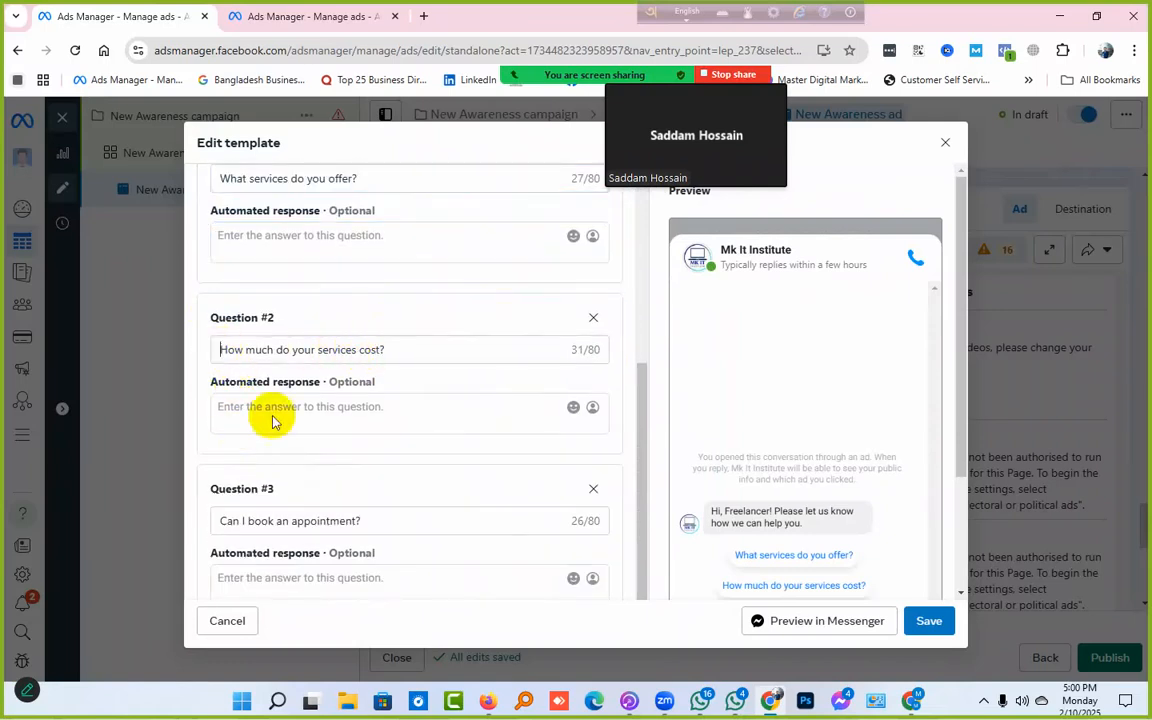
scroll(240, 550, down, 2)
click(222, 360)
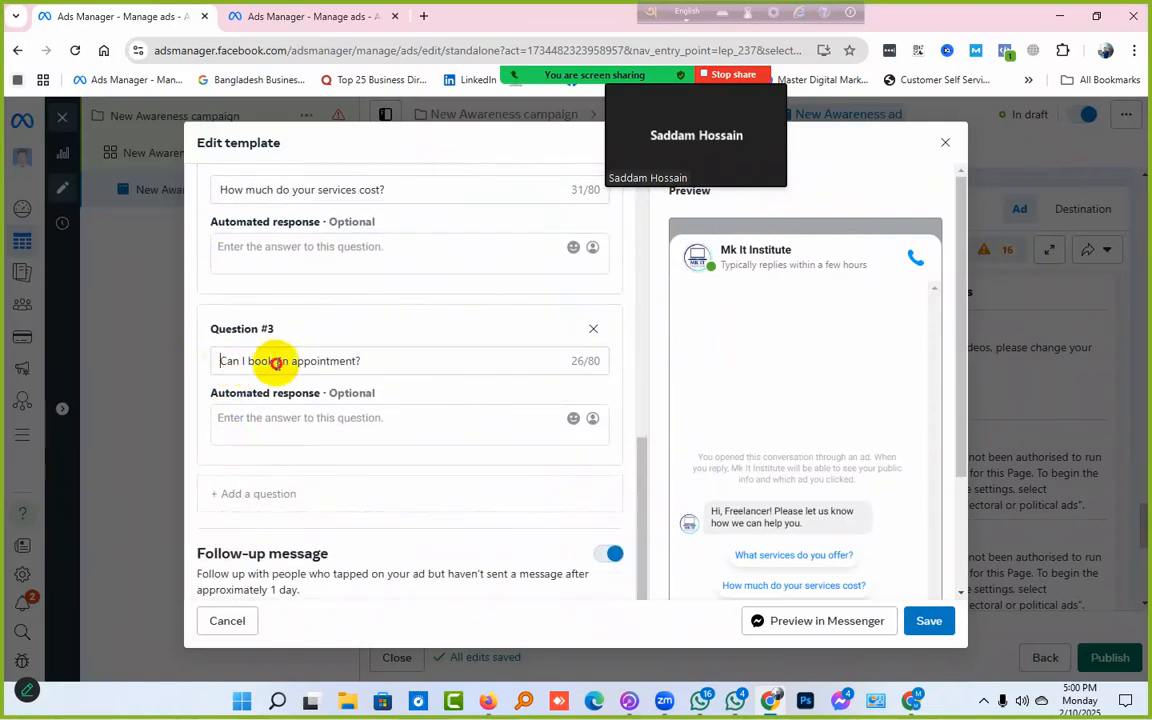
scroll(334, 415, up, 3)
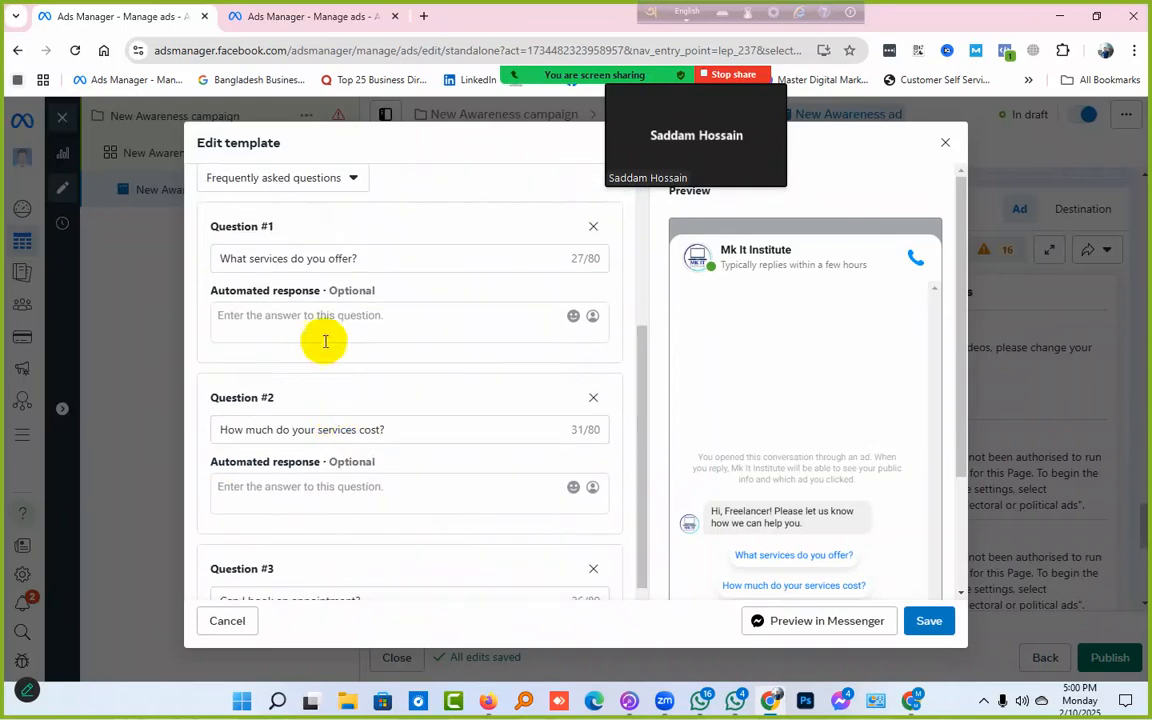
Step: Change Question #1 to "kg koto?" and give it the automated response "1200 tk"
drag(351, 261, 190, 280)
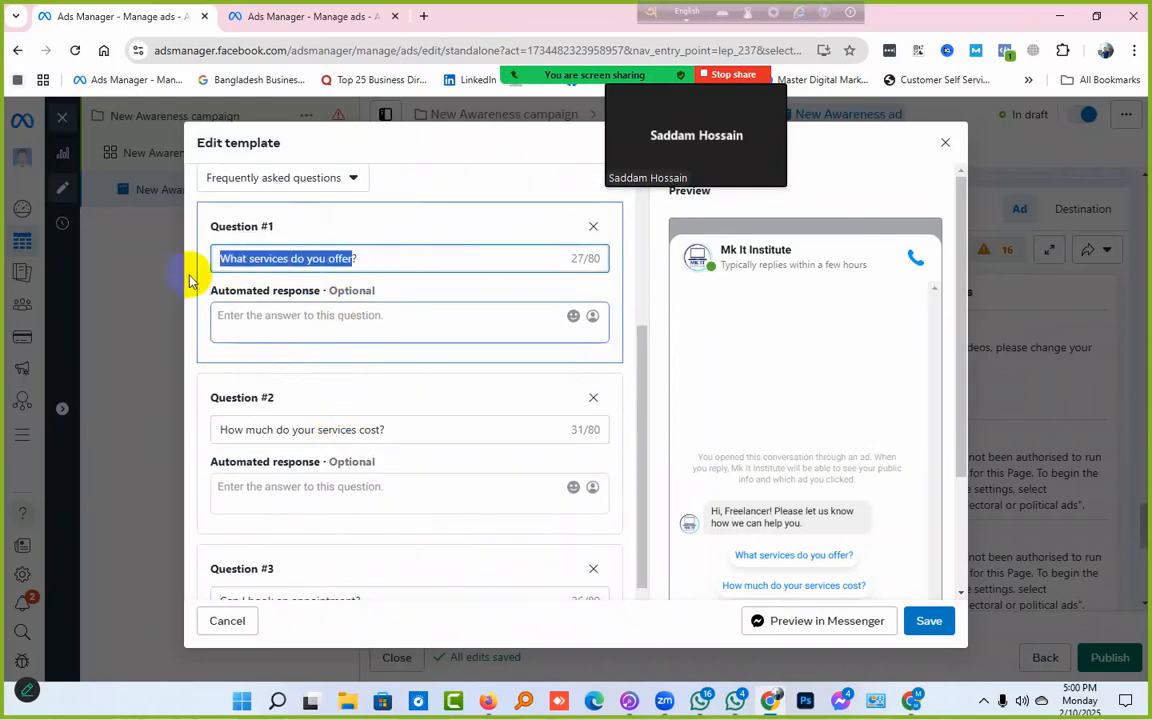
key(BackSpace)
text(kg)
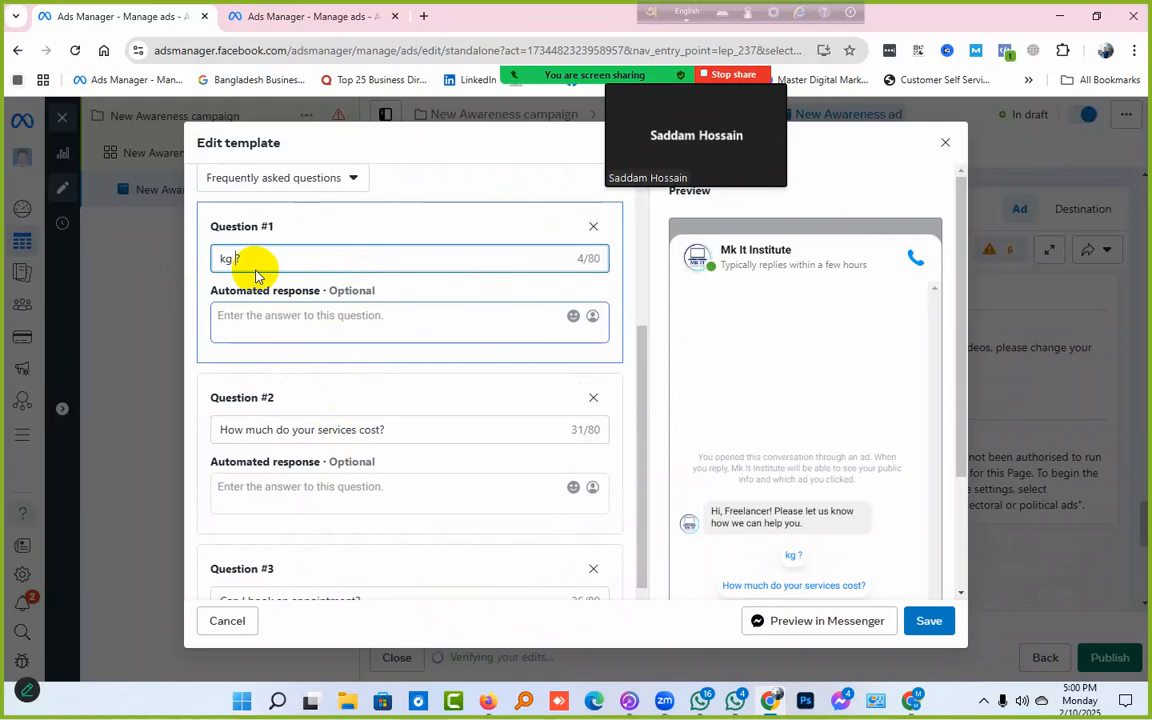
text(koto)
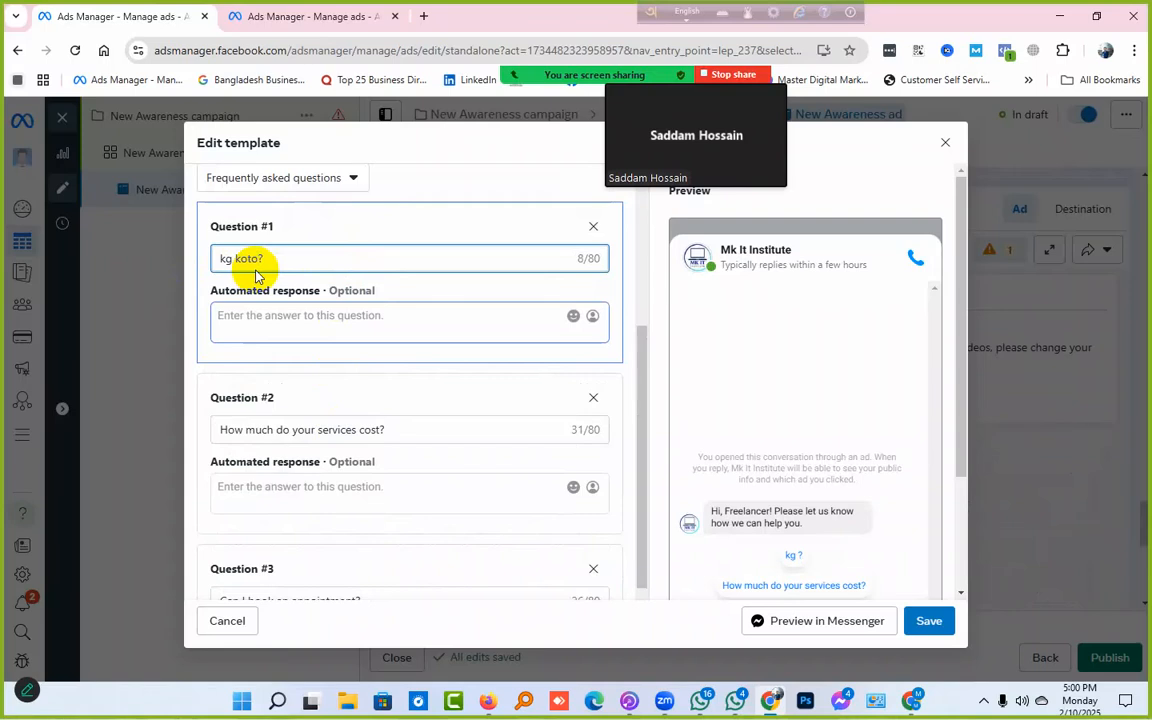
click(267, 320)
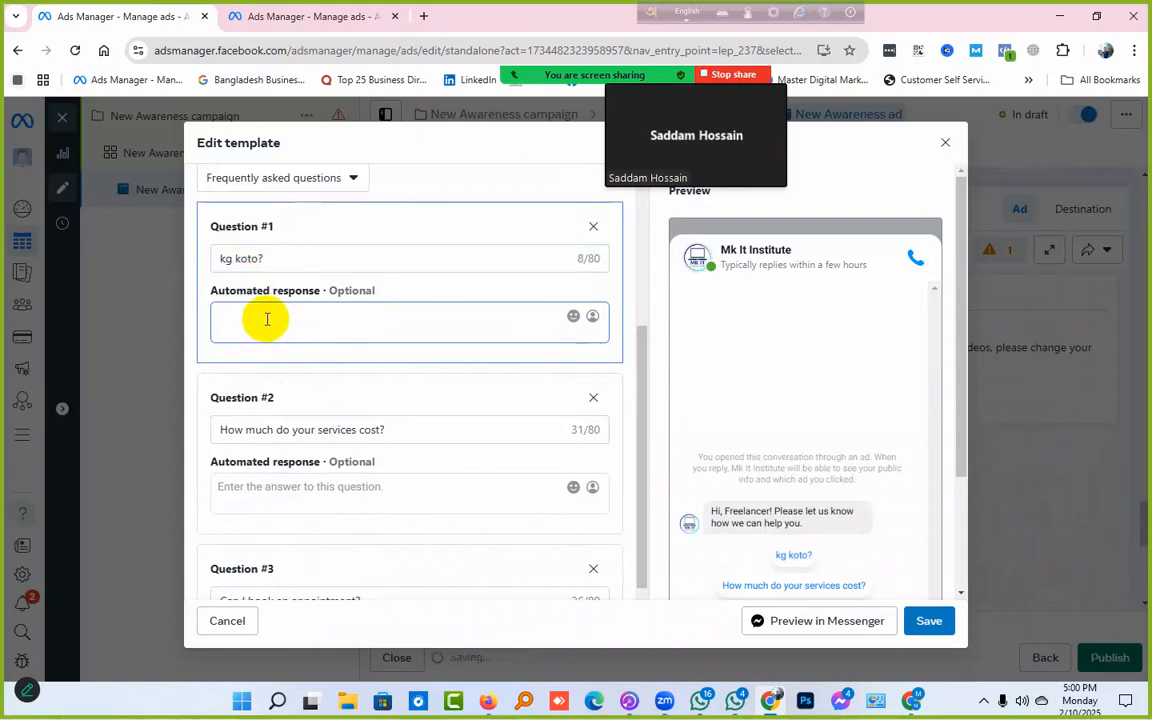
text(1200)
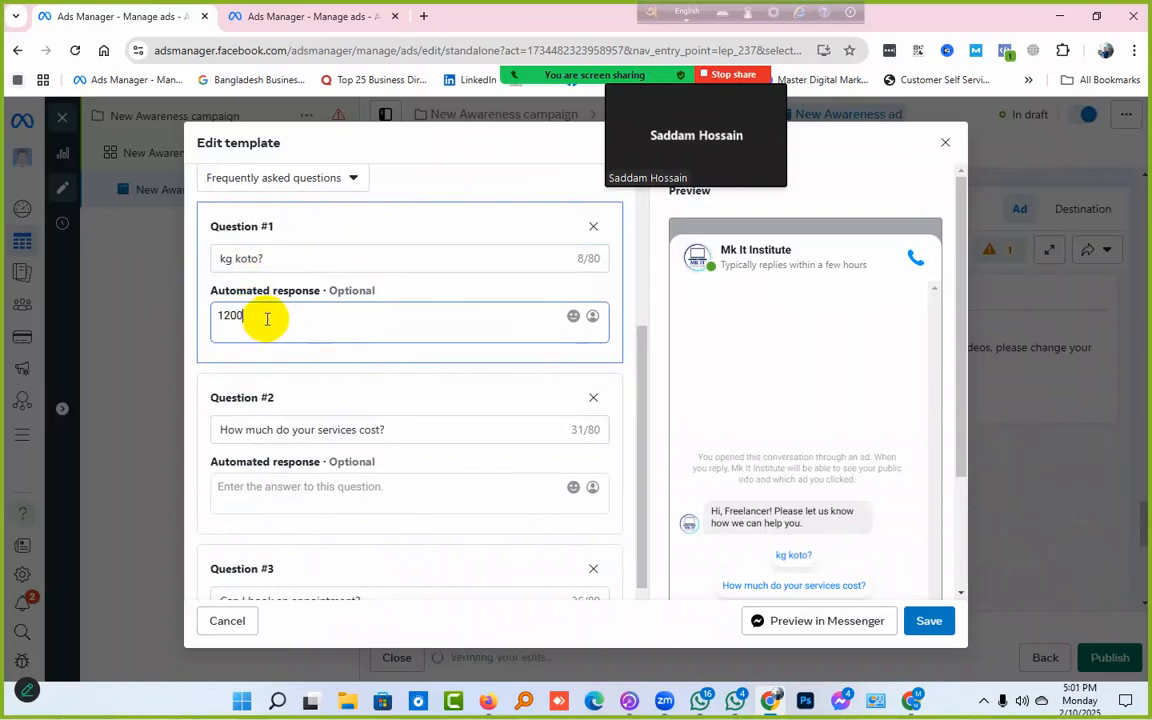
text( tk)
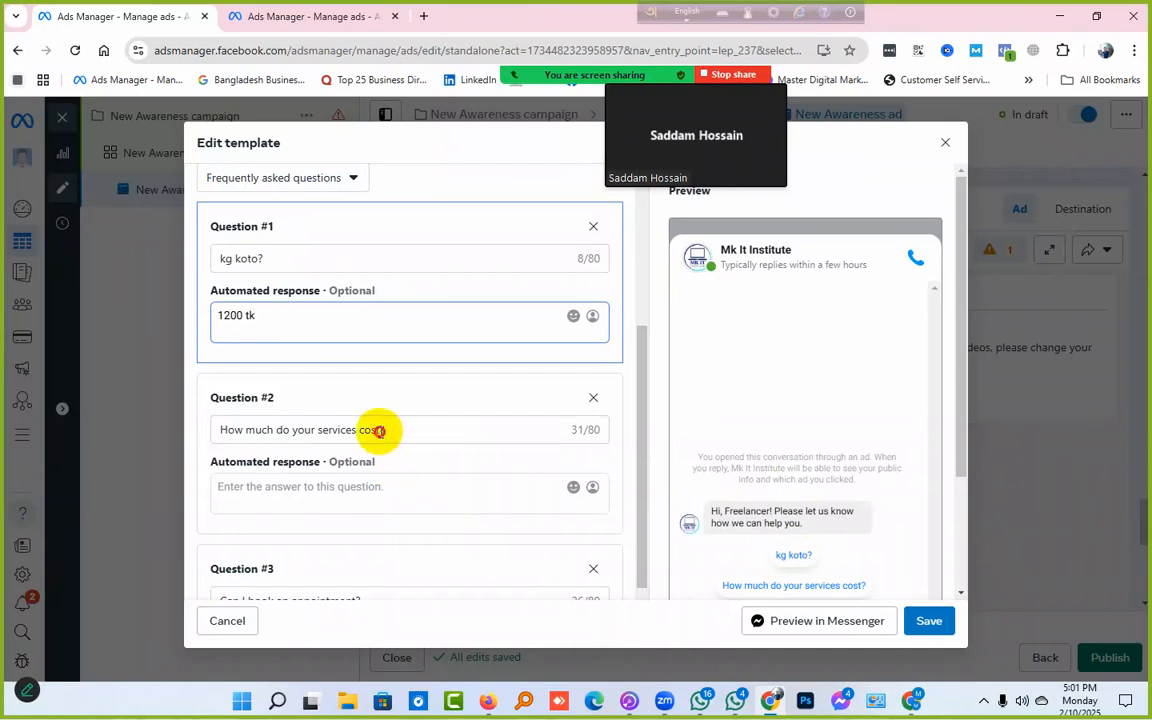
Step: Look over the remaining questions and highlight part of the recipient's first name in the greeting preview
drag(378, 430, 205, 437)
scroll(221, 442, down, 3)
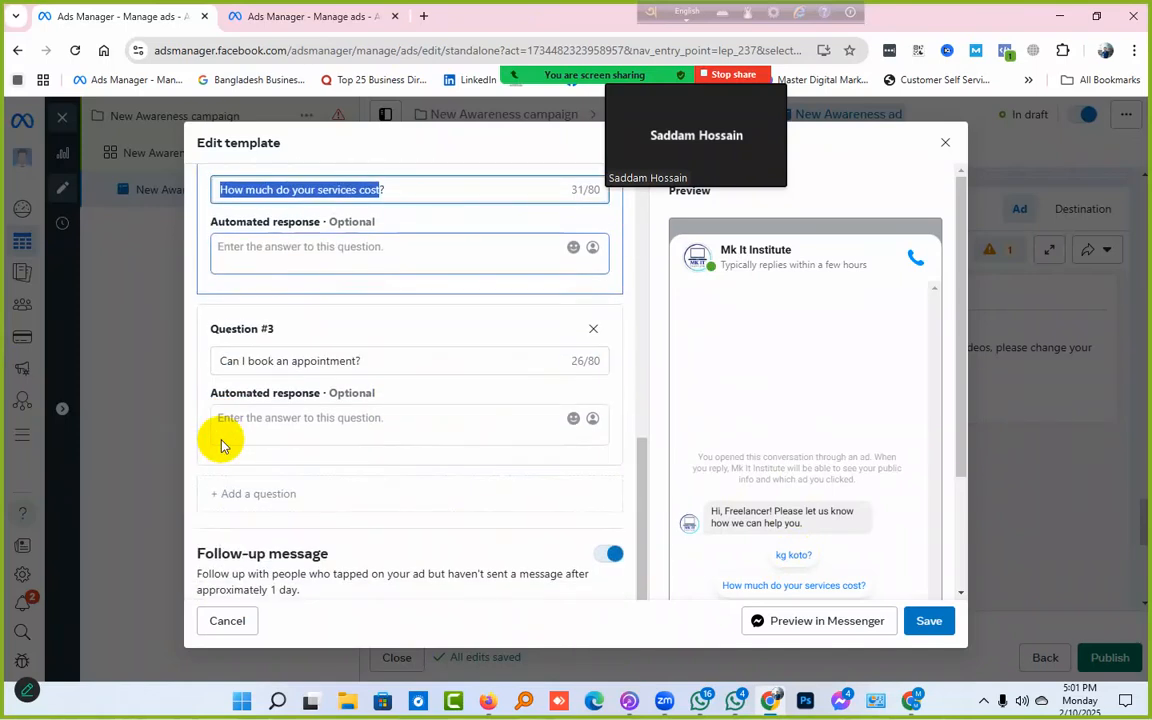
scroll(221, 442, up, 6)
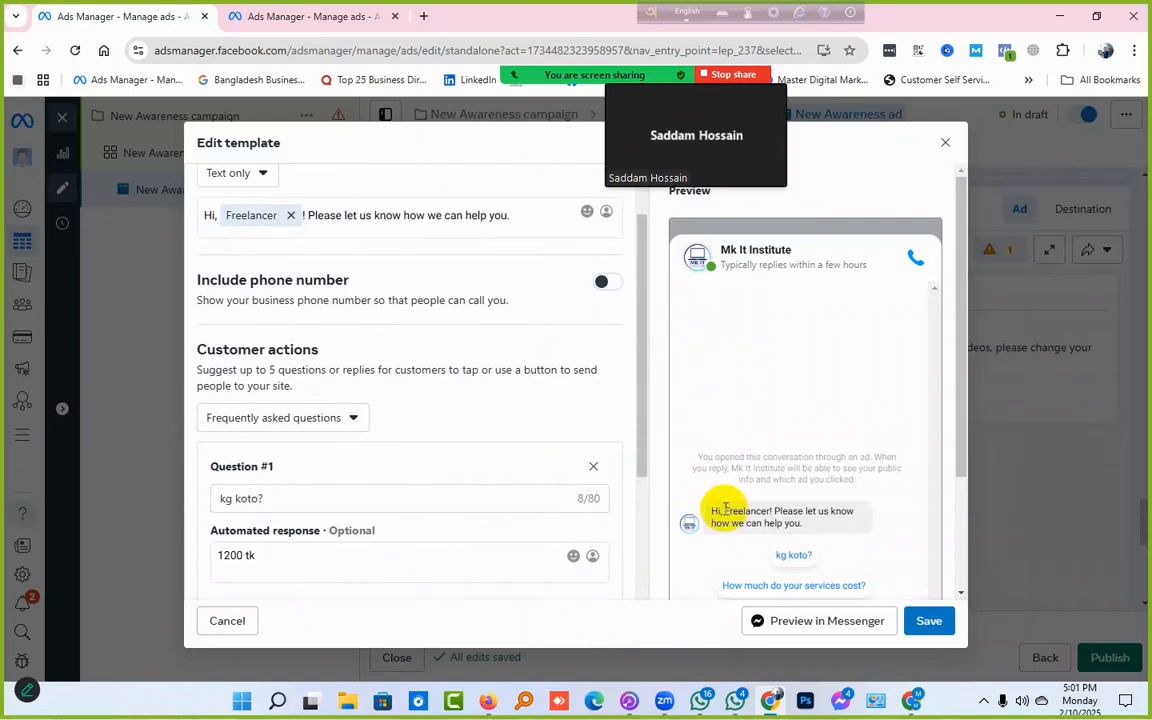
drag(725, 511, 741, 511)
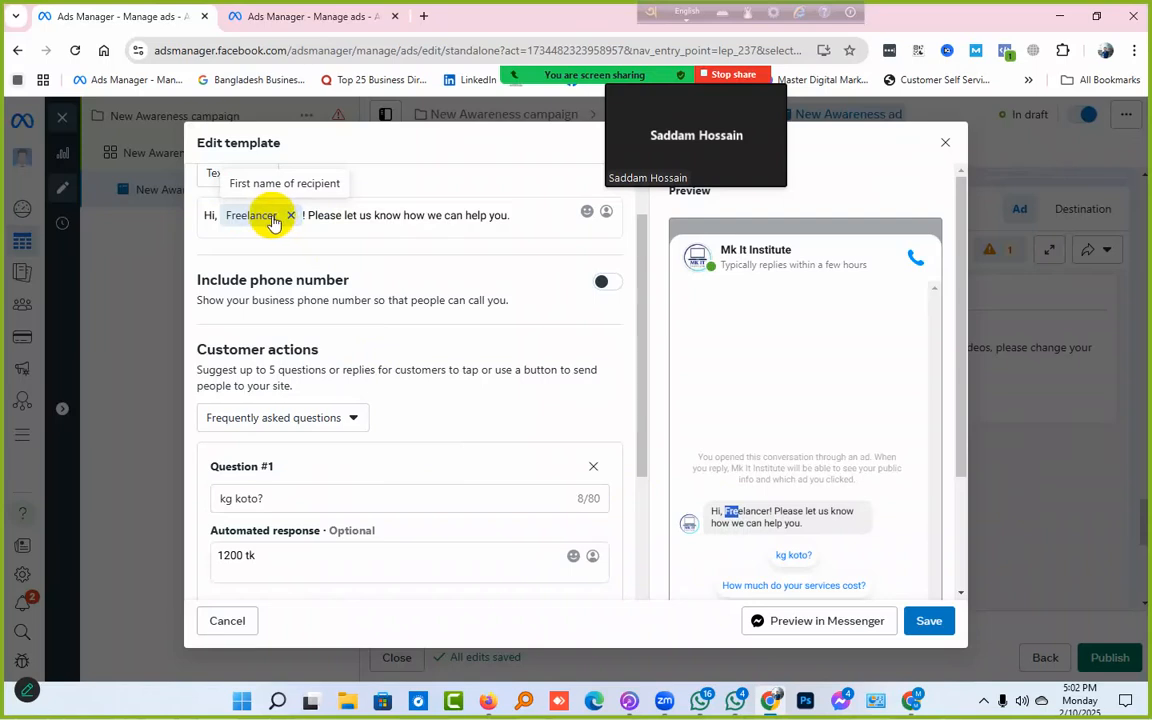
Step: Replace "Hi" with "assalamualaikum" before the recipient's first name in the template's greeting
click(207, 215)
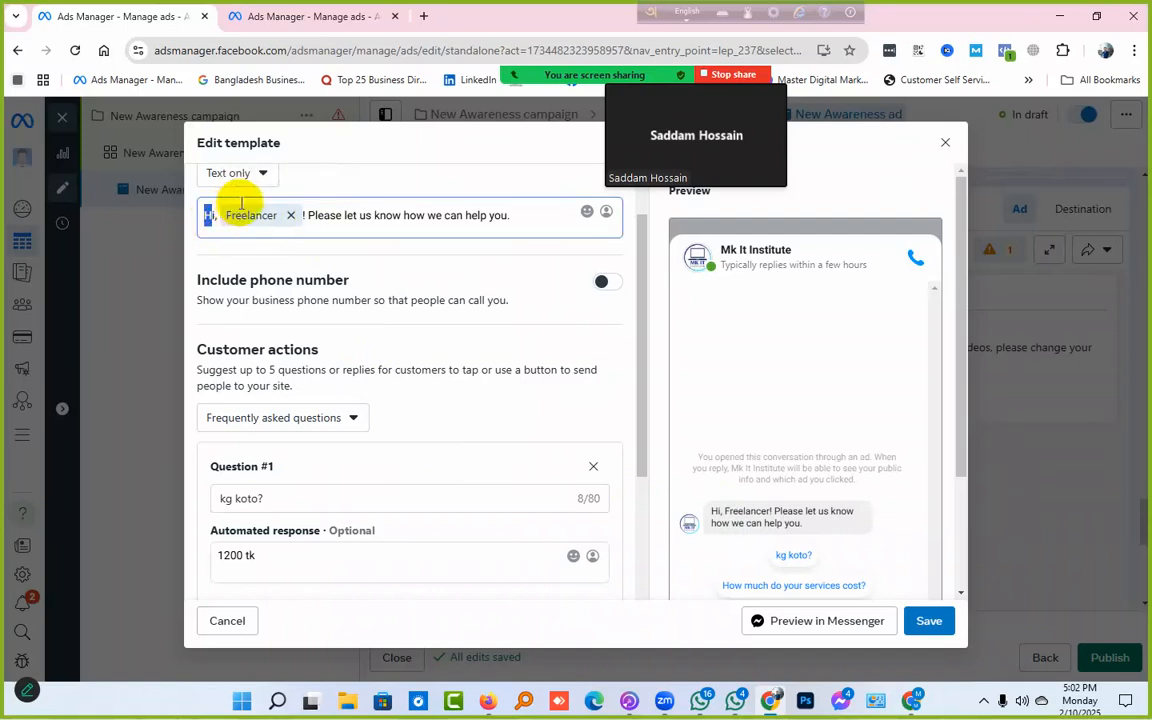
key(BackSpace)
key(BackSpace)
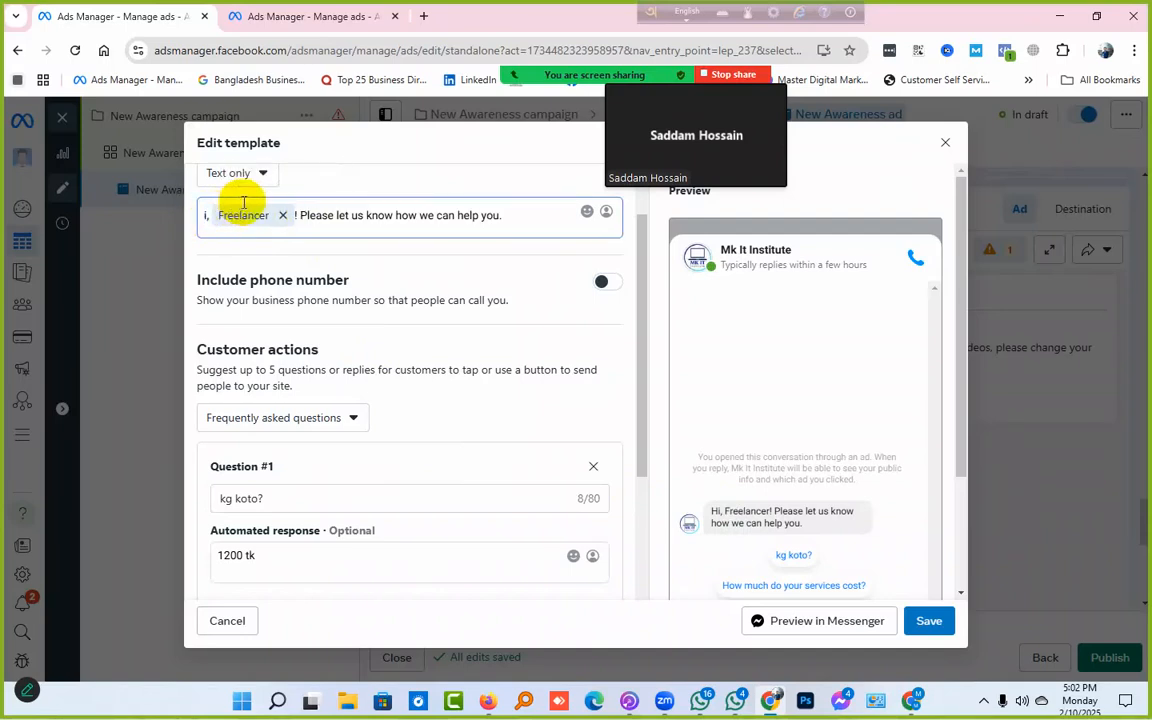
key(BackSpace)
key(BackSpace)
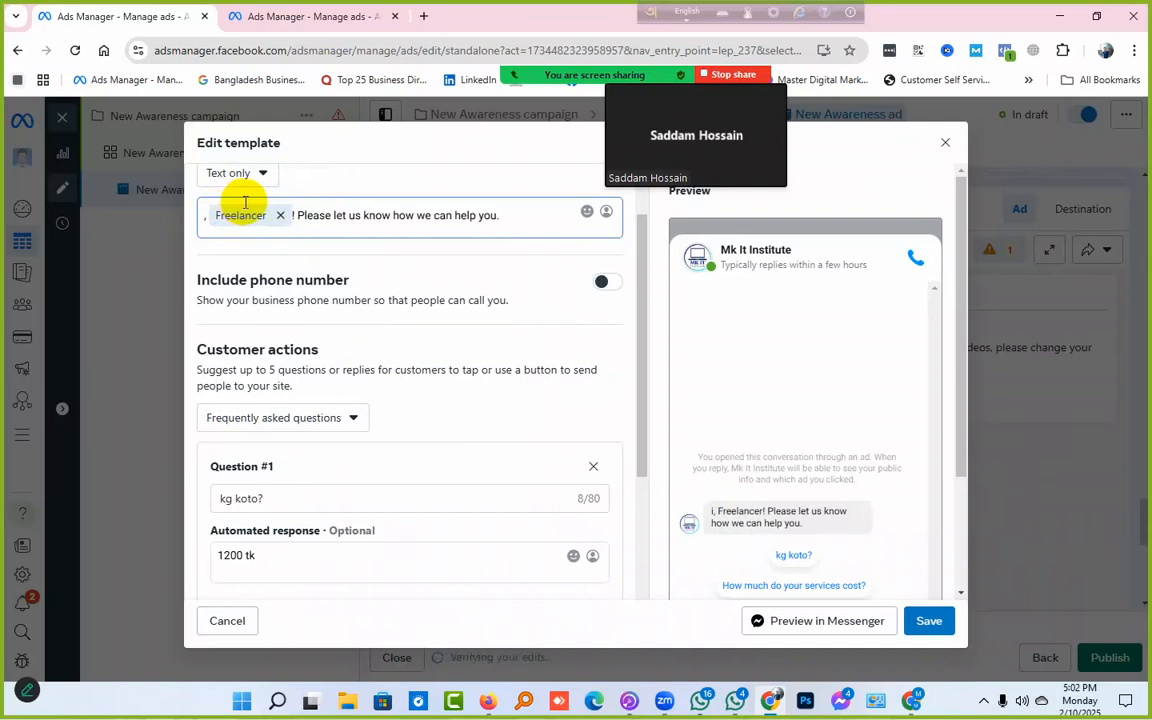
text(assalamualaikum)
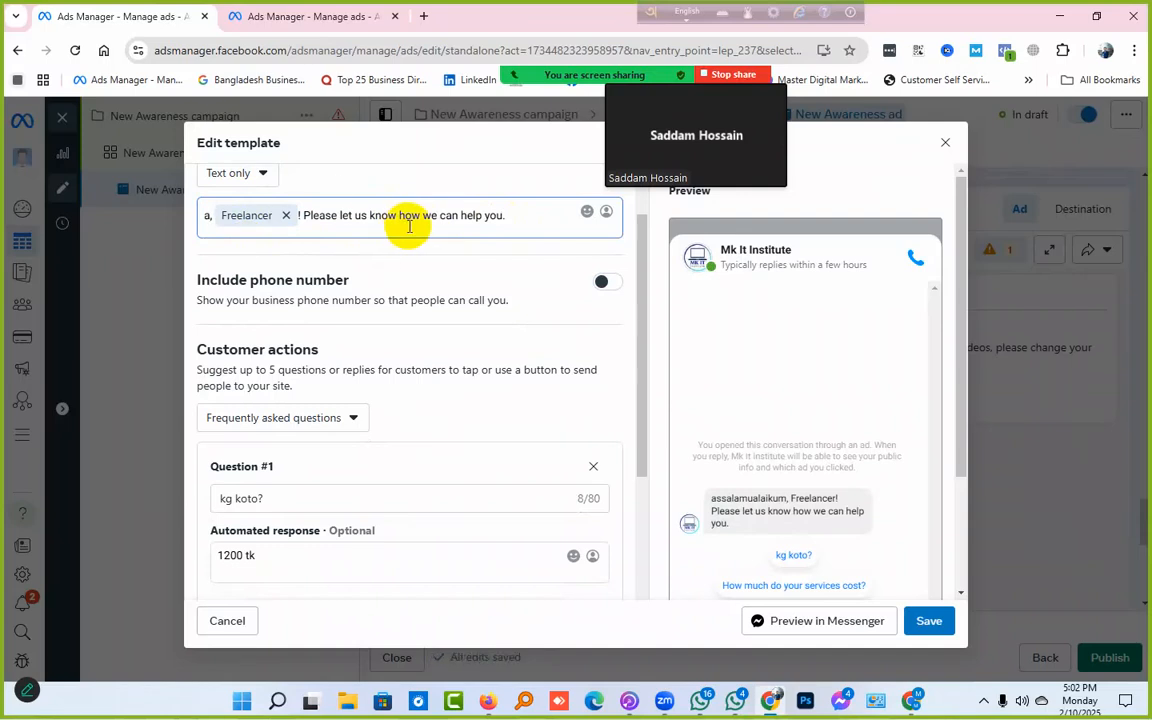
text(ss,)
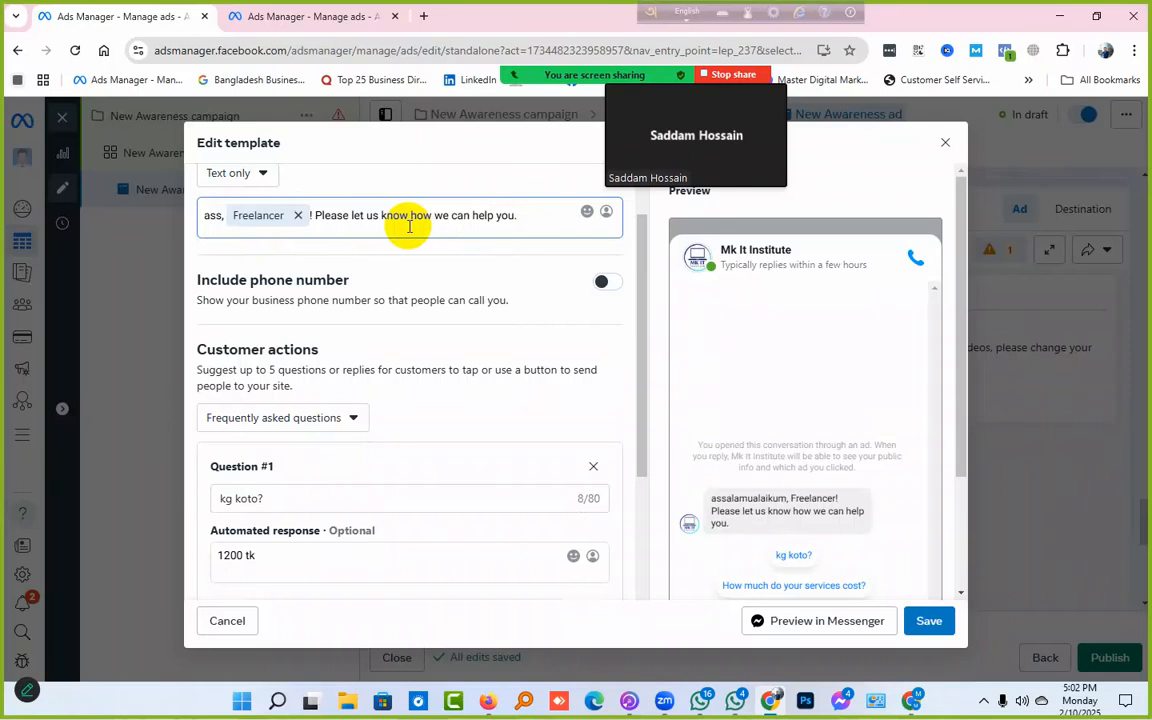
text(alamua)
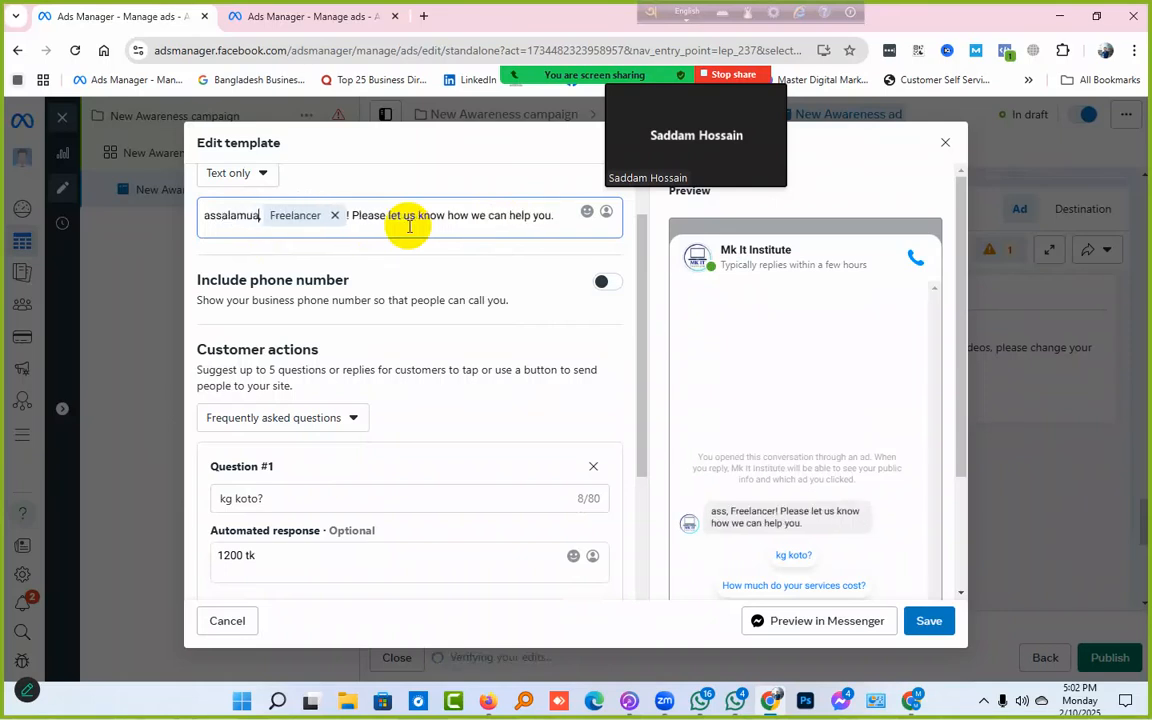
text(laikum,)
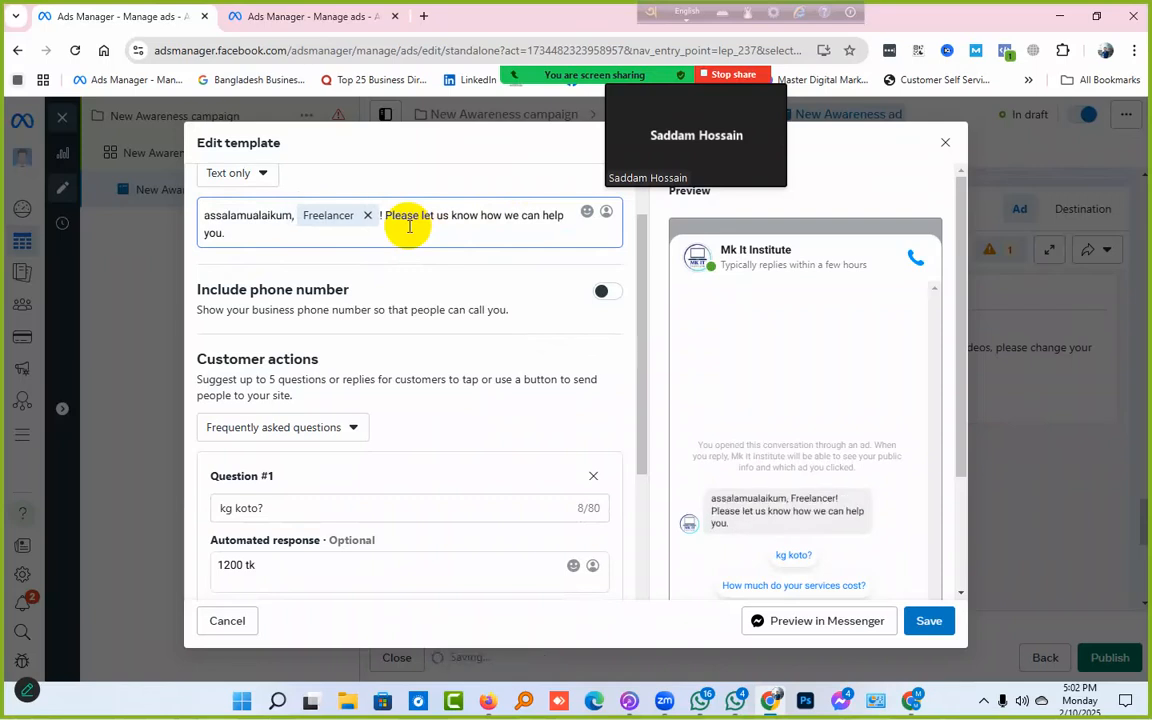
key(BackSpace)
text(,)
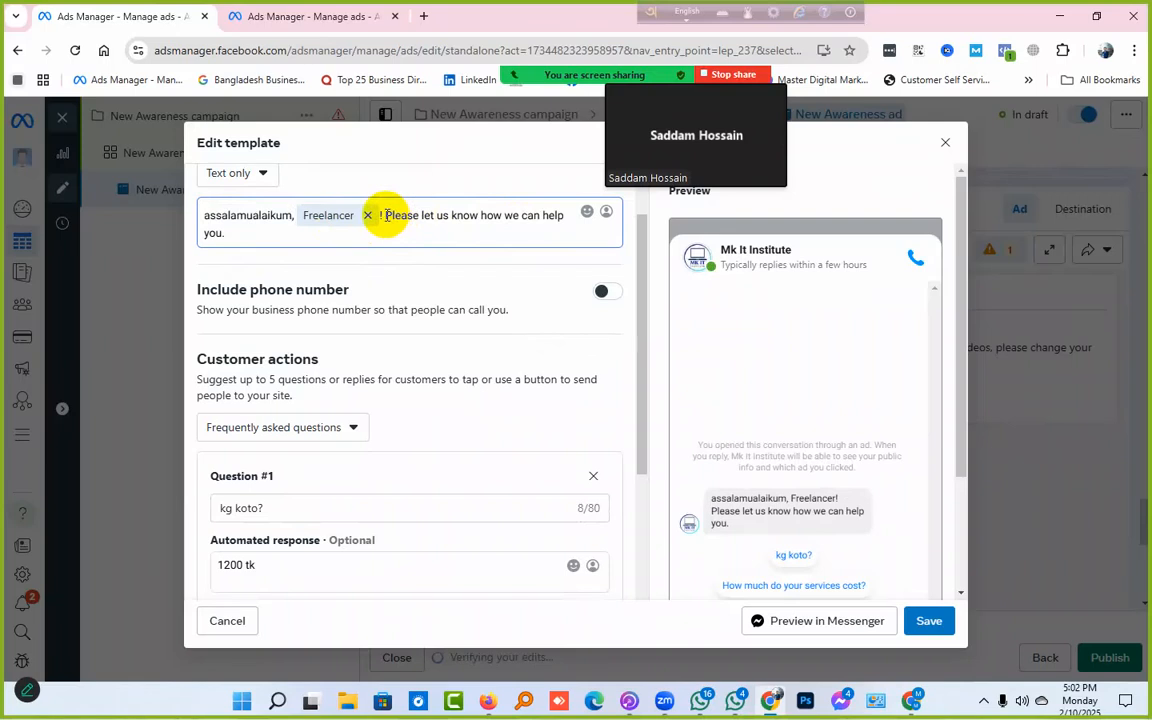
Step: Replace the greeting's closing sentence with "100% khati" and save the edited message template
drag(386, 216, 442, 234)
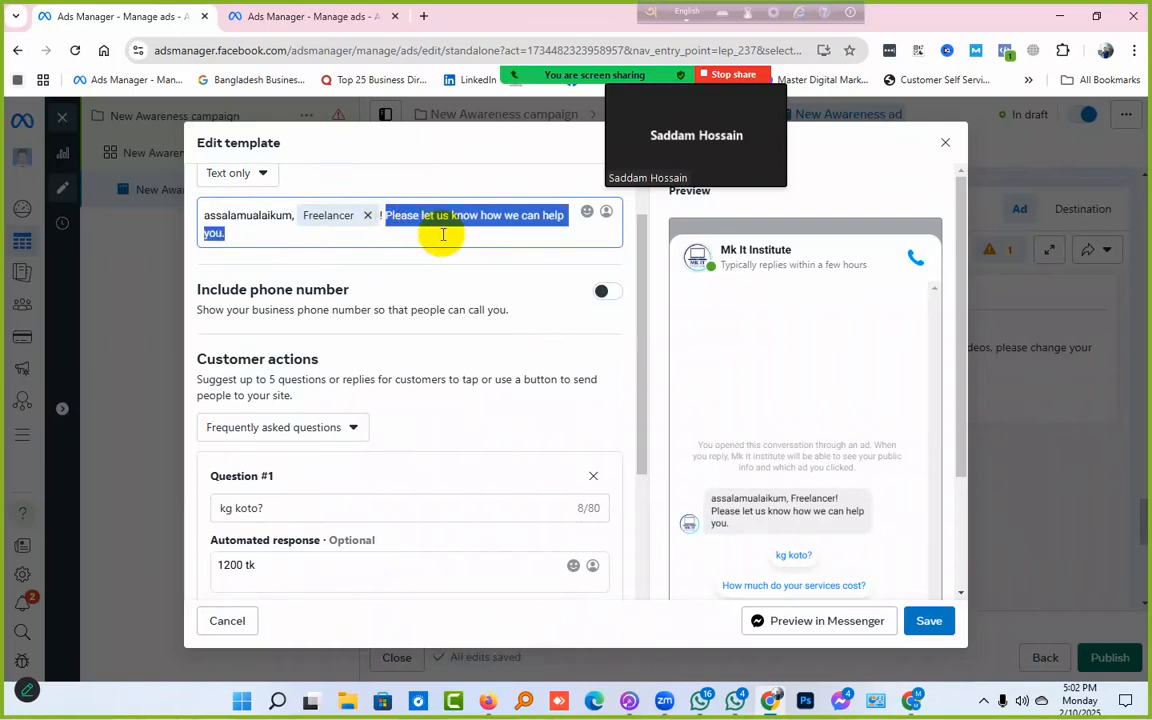
text(100)
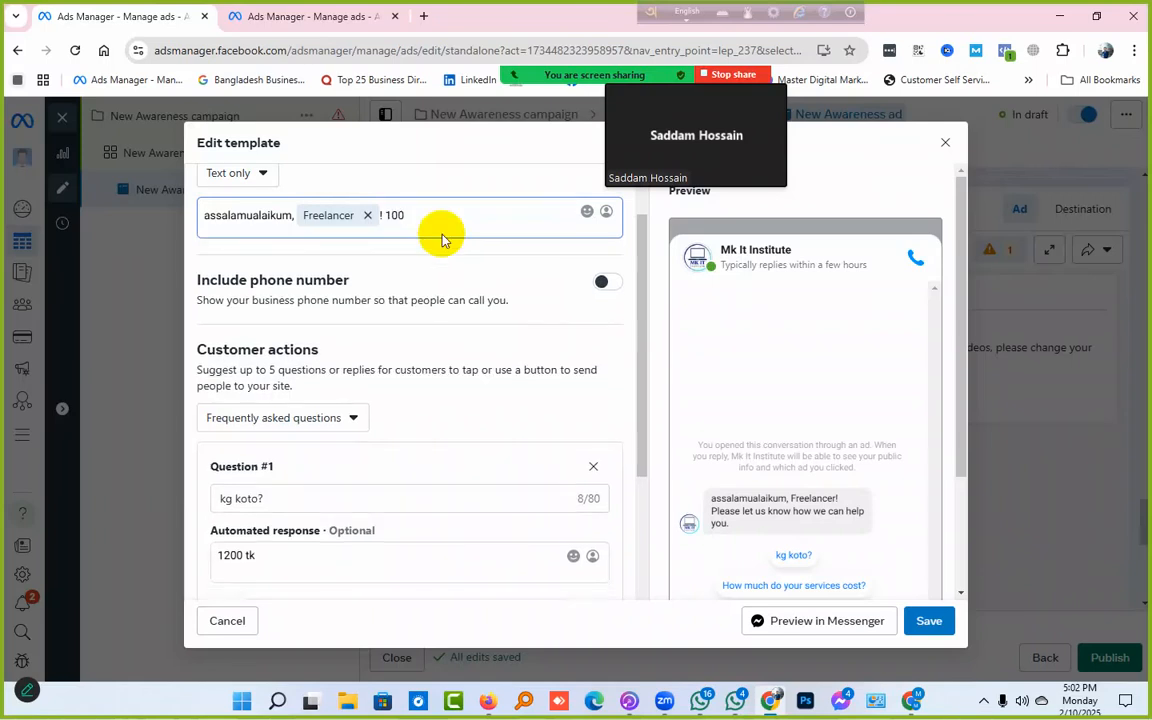
text(% kh)
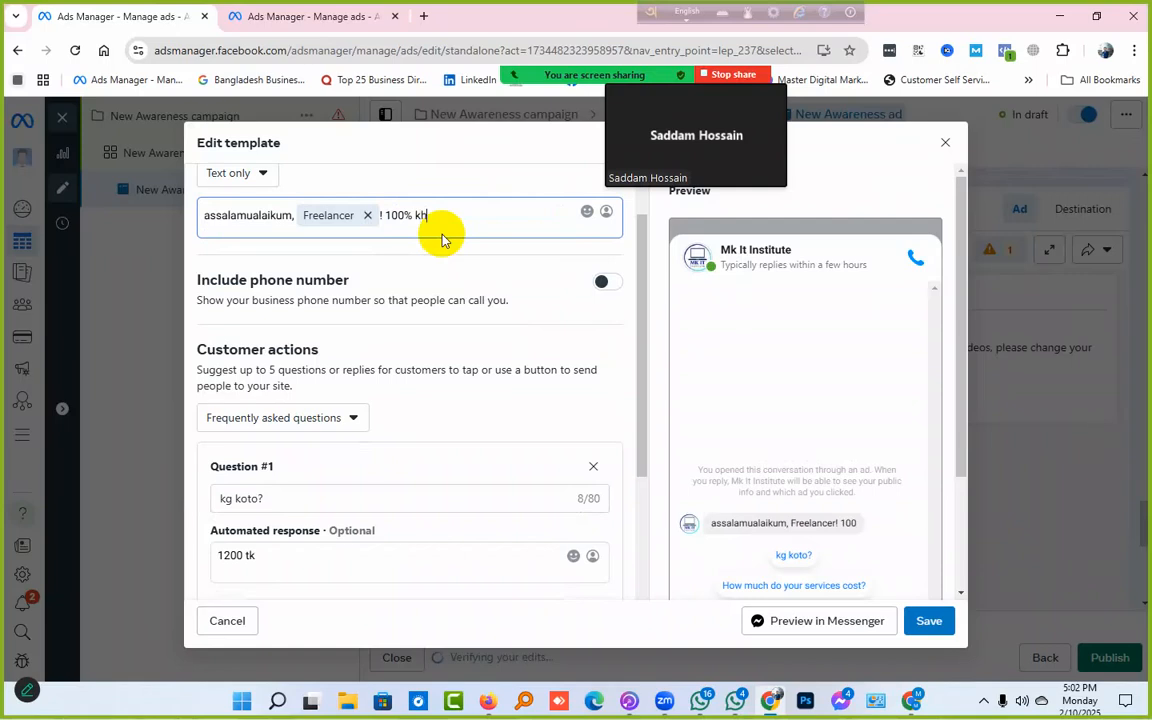
text(ati)
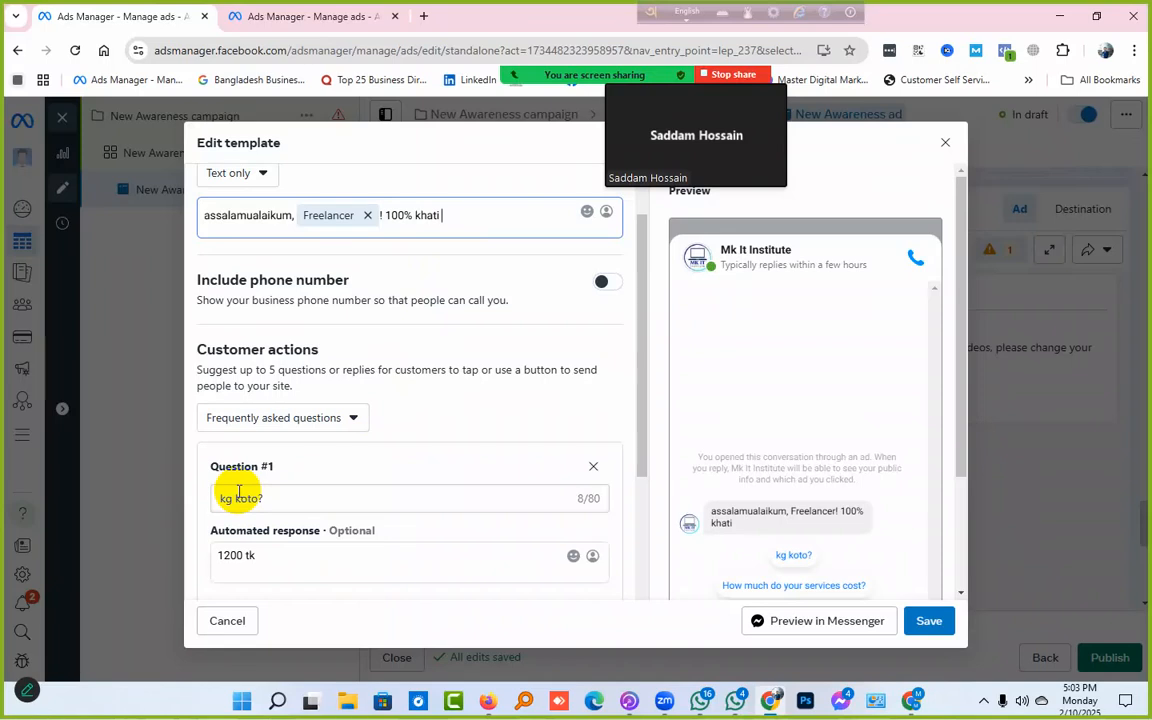
scroll(270, 478, down, 3)
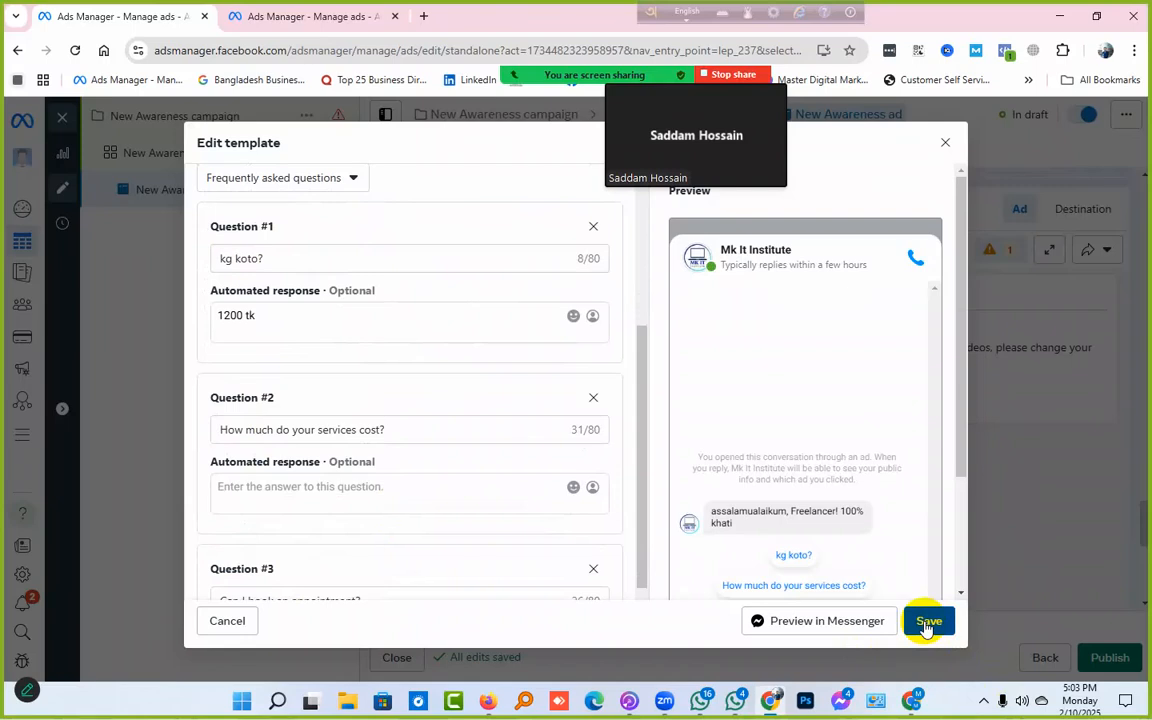
click(927, 624)
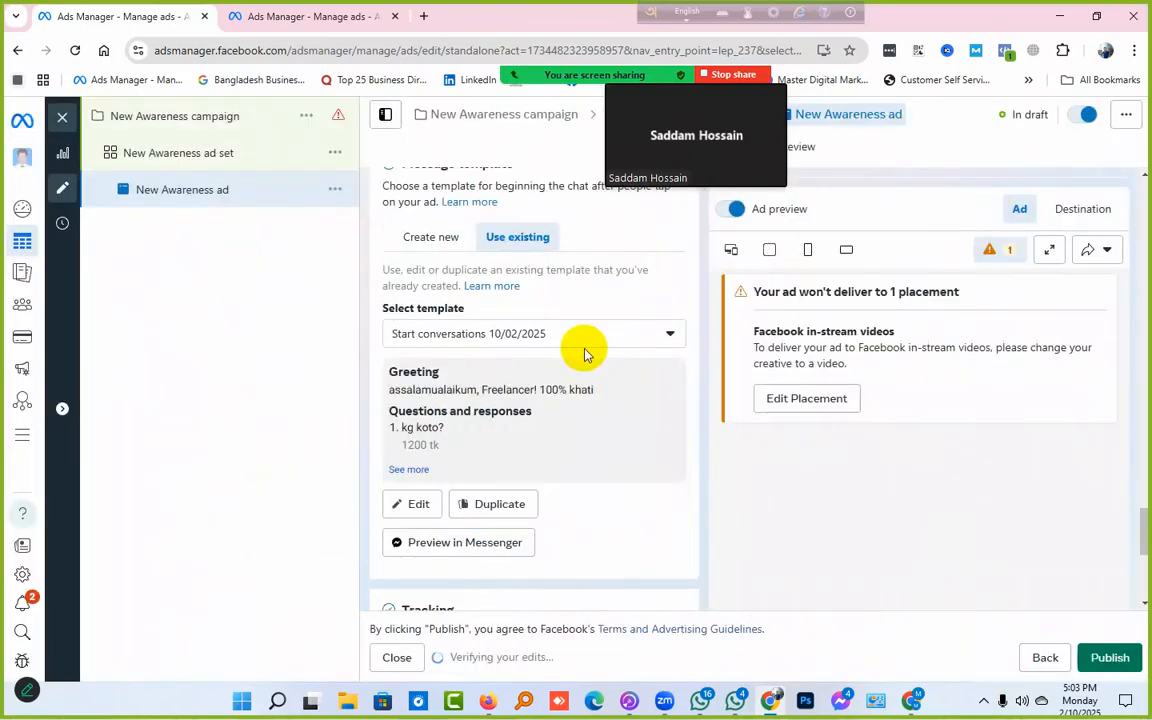
scroll(595, 365, down, 4)
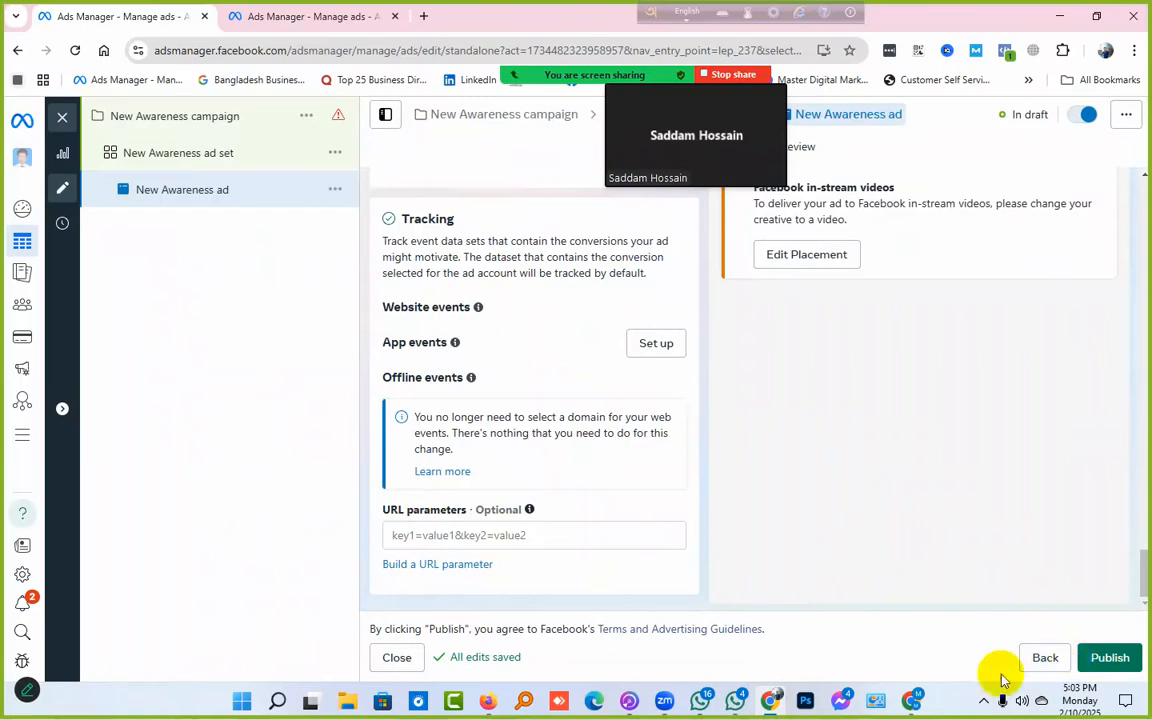
Step: Close the New Engagement ad editor in the other browser tab without publishing, clear the campaign and ad selections, and reload the page
click(285, 18)
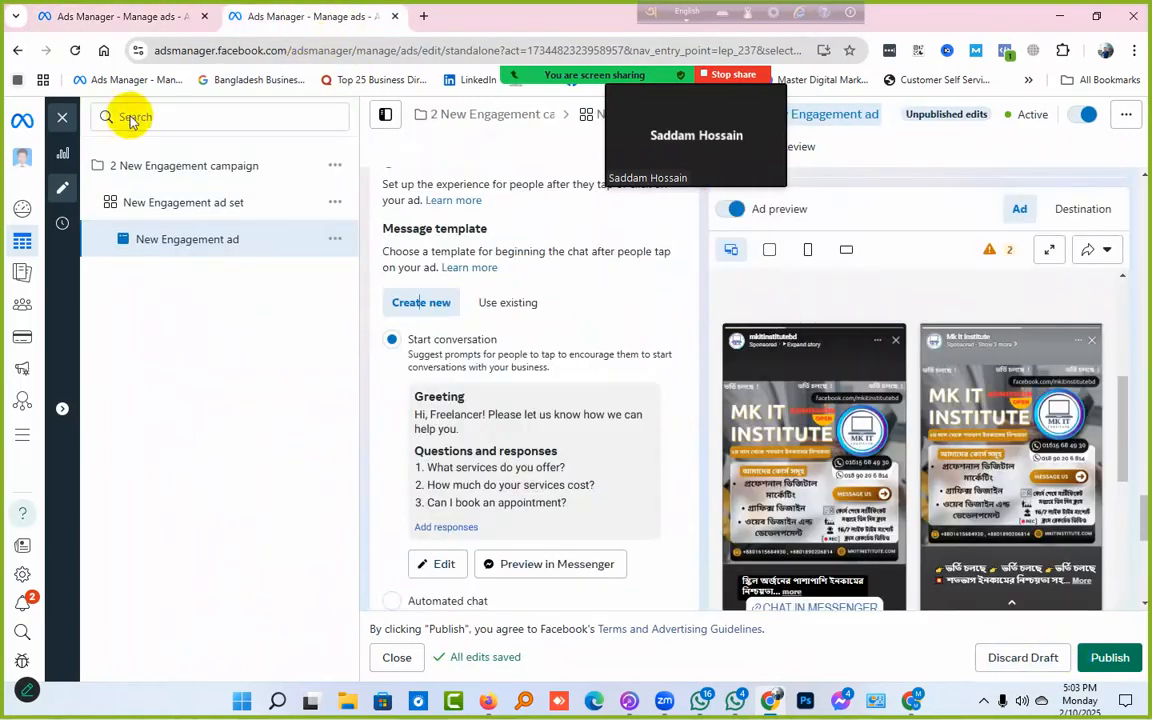
click(63, 119)
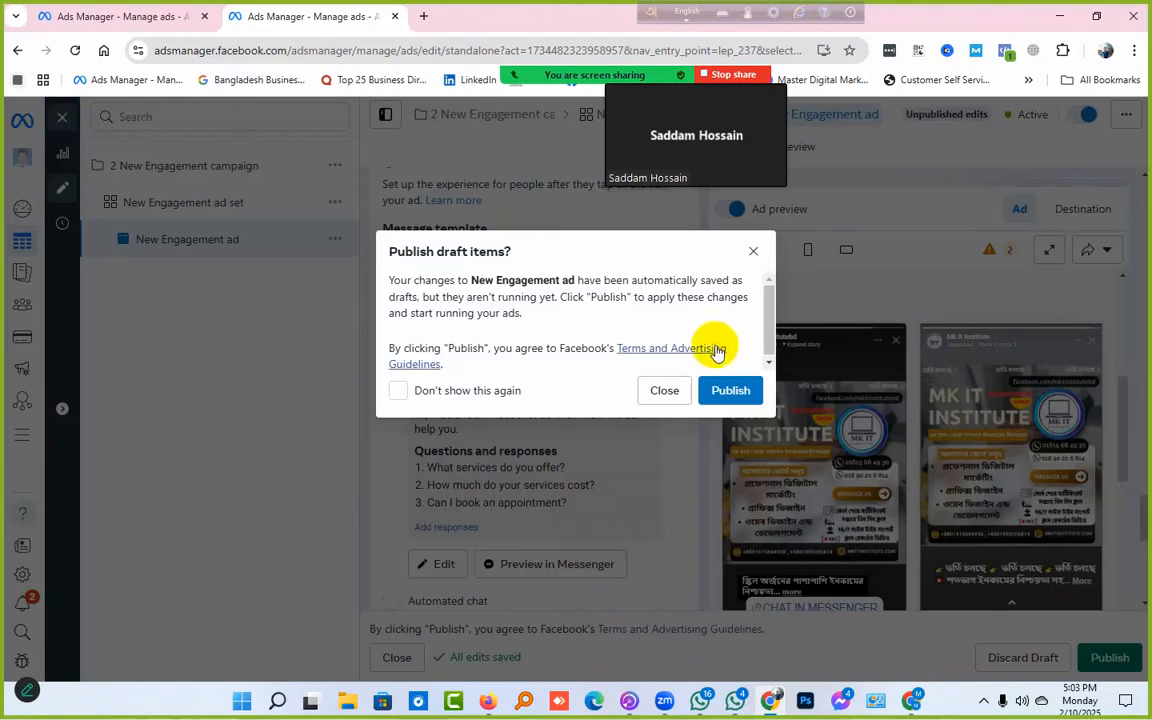
click(665, 391)
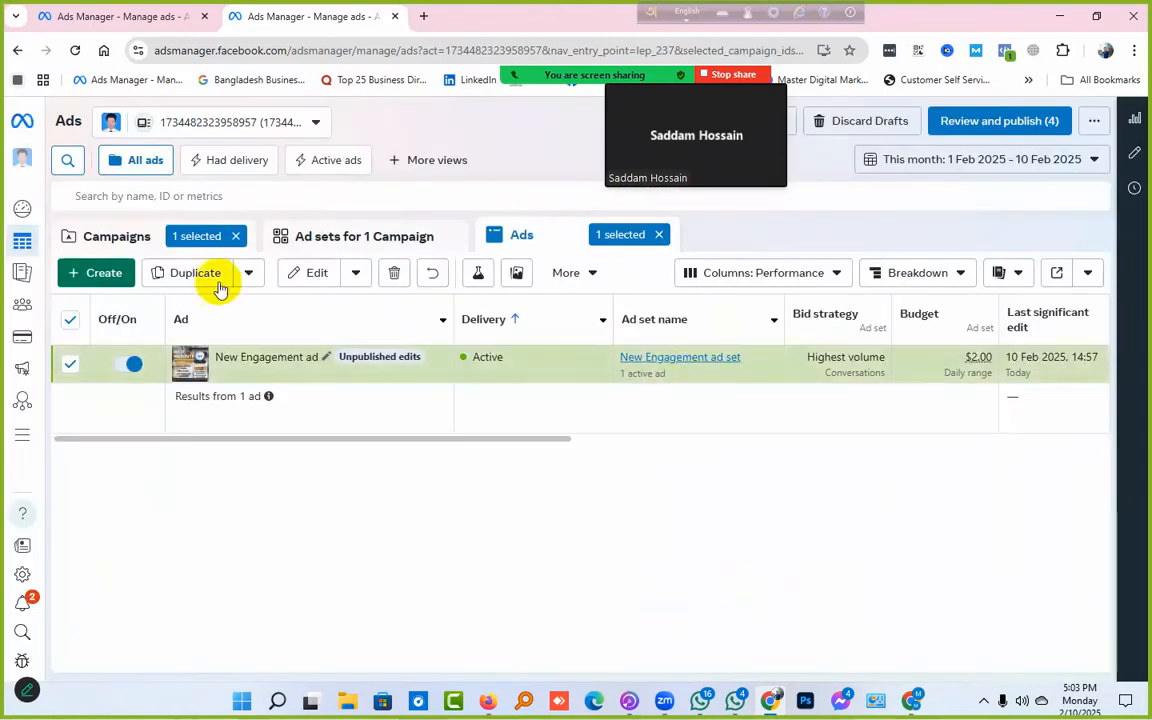
click(238, 235)
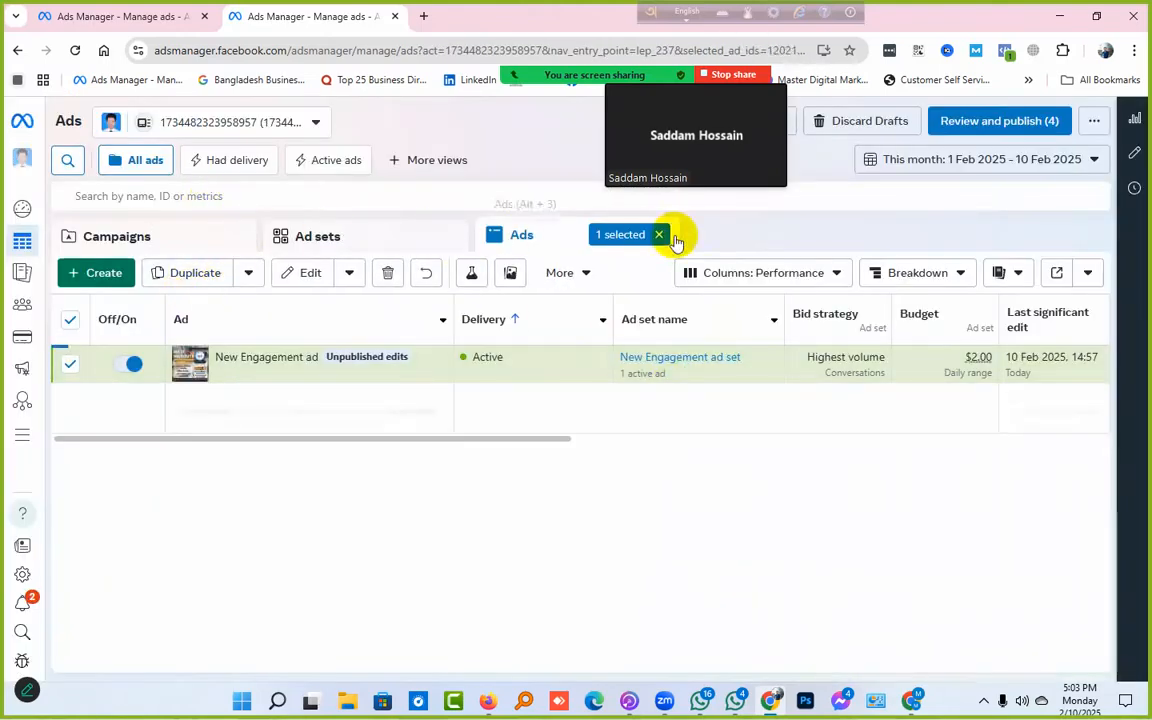
click(658, 235)
click(76, 50)
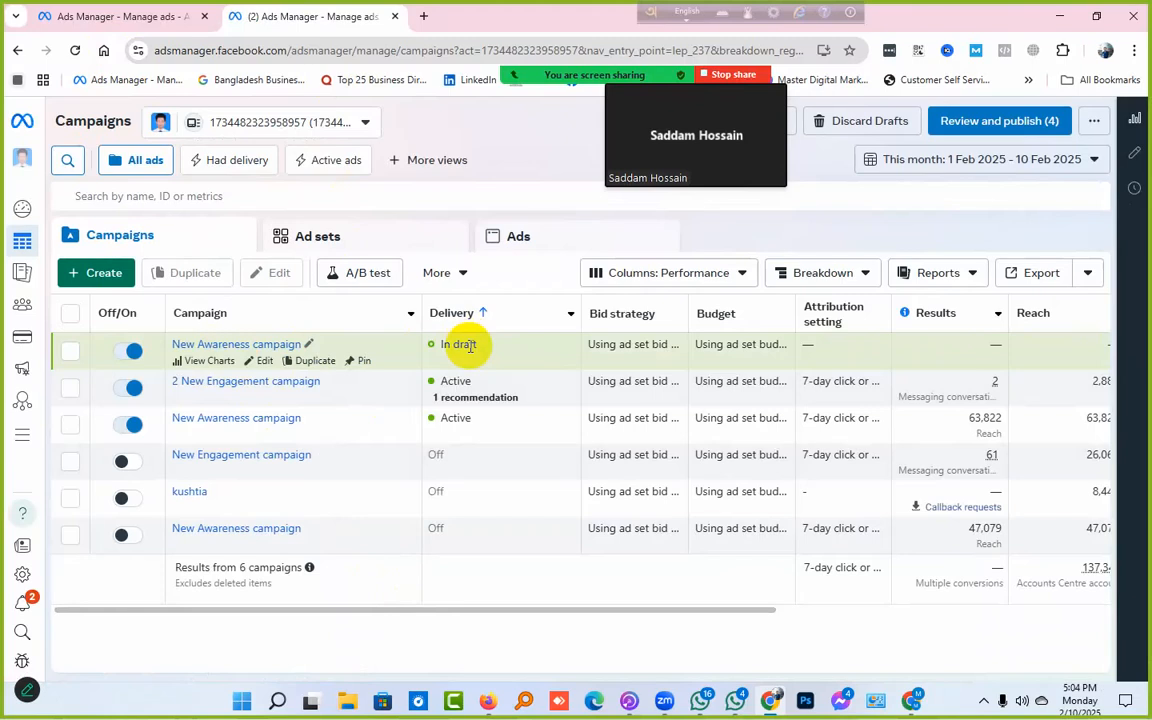
Step: Highlight the delivery statuses of the first New Awareness campaign and 2 New Engagement campaign, and clear the resulting campaign selection
drag(443, 344, 487, 349)
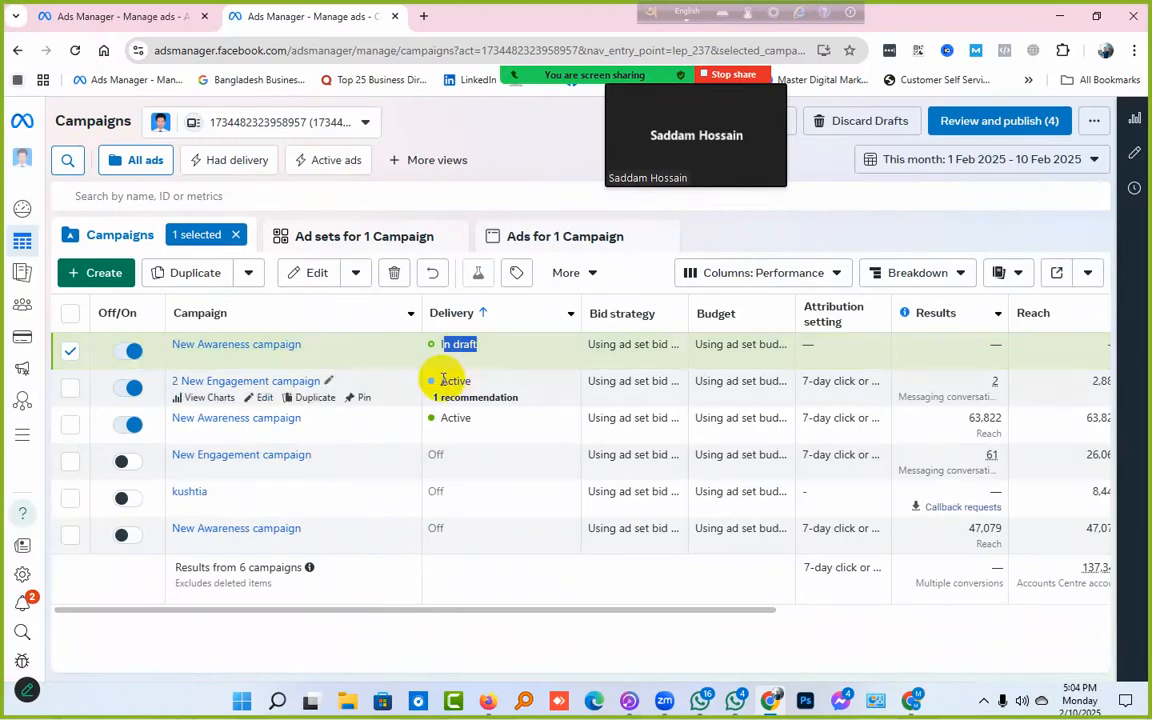
drag(443, 380, 472, 382)
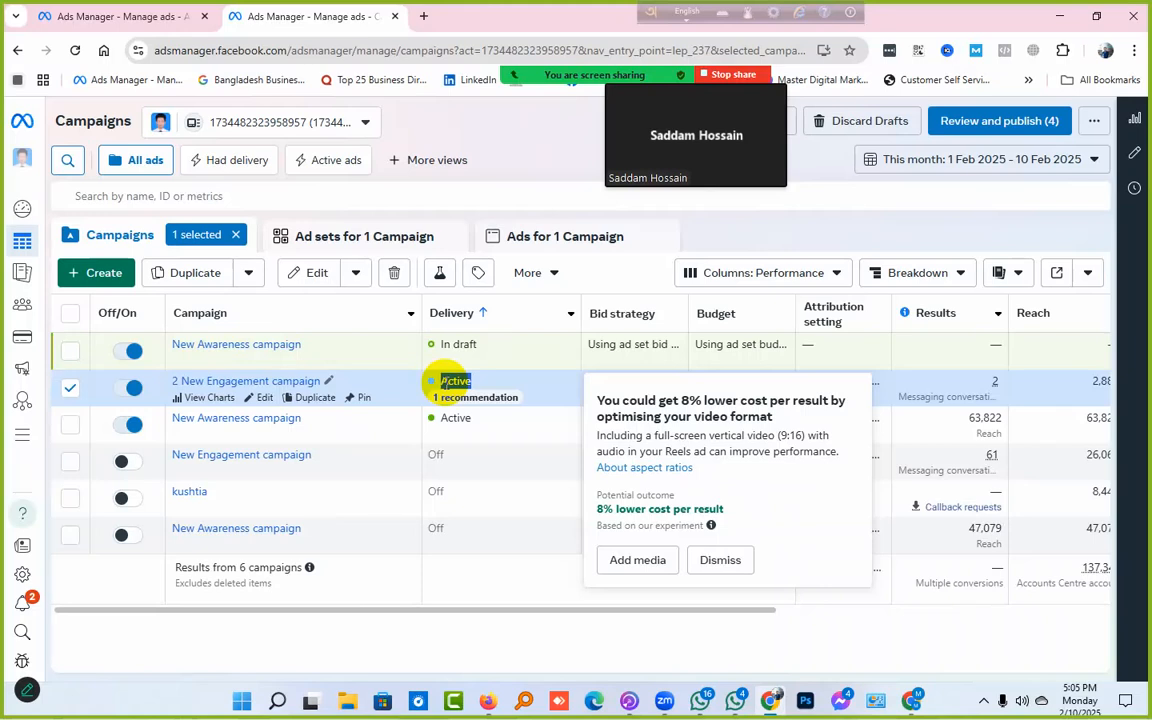
click(237, 234)
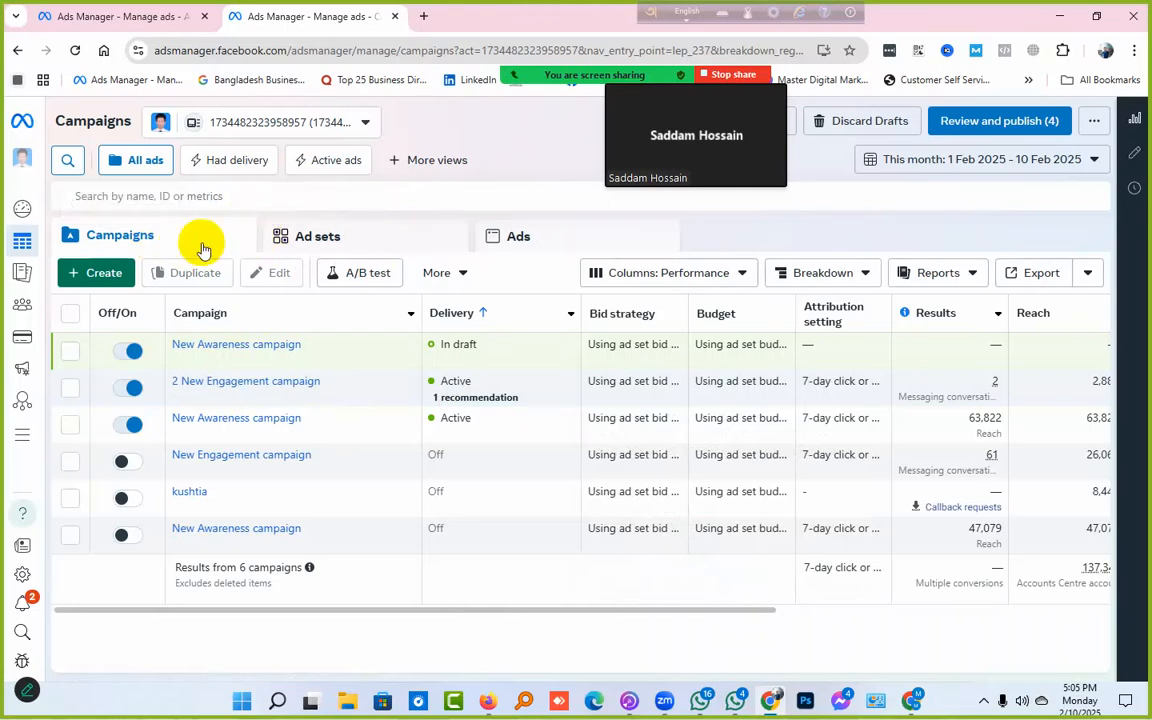
Step: Look through the campaign, ad set and ad levels, briefly selecting the draft New Awareness ad set, and return to the campaigns
click(355, 237)
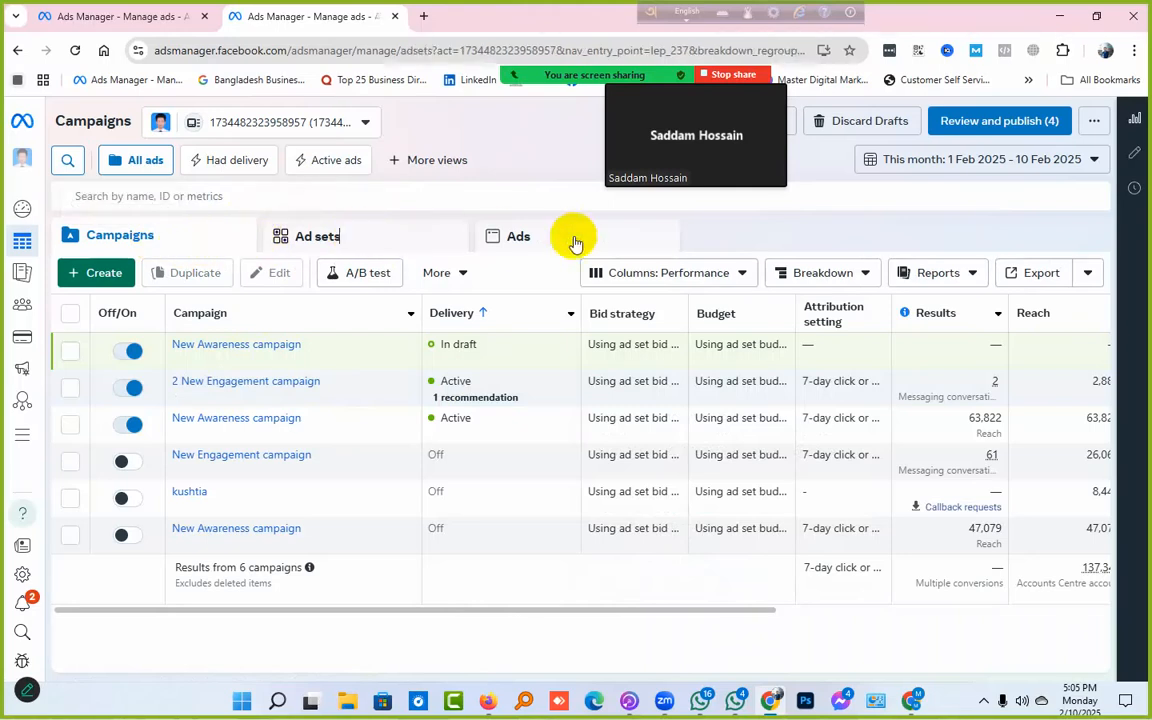
click(575, 240)
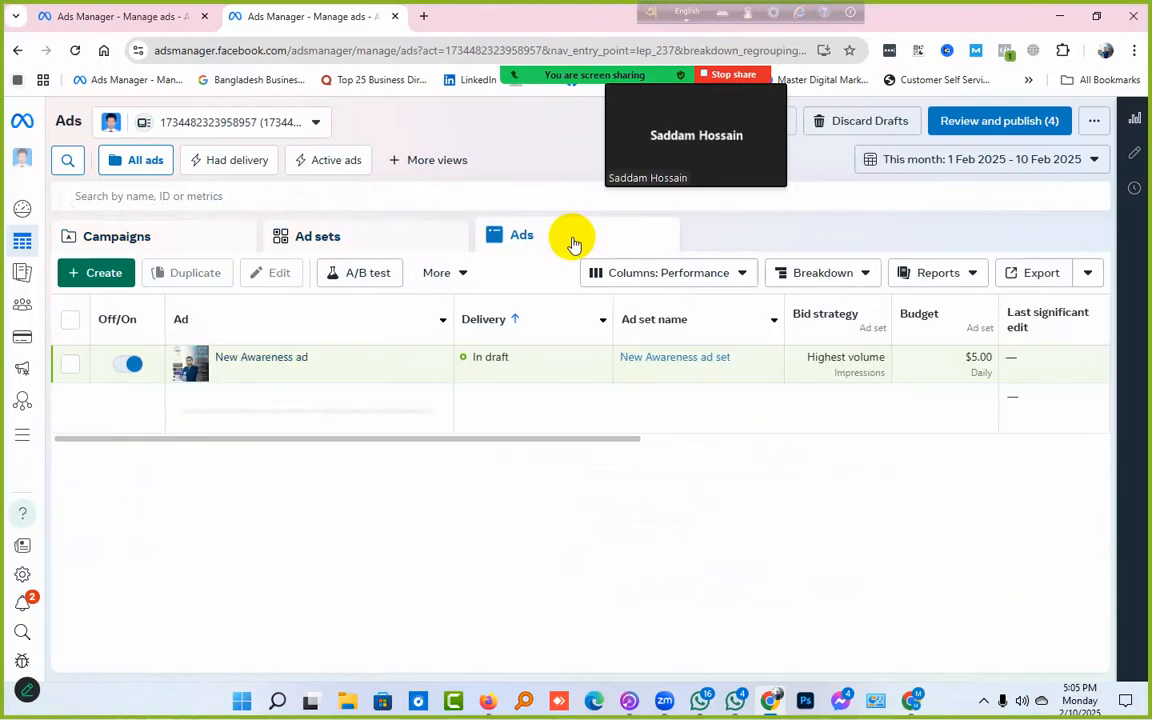
click(239, 238)
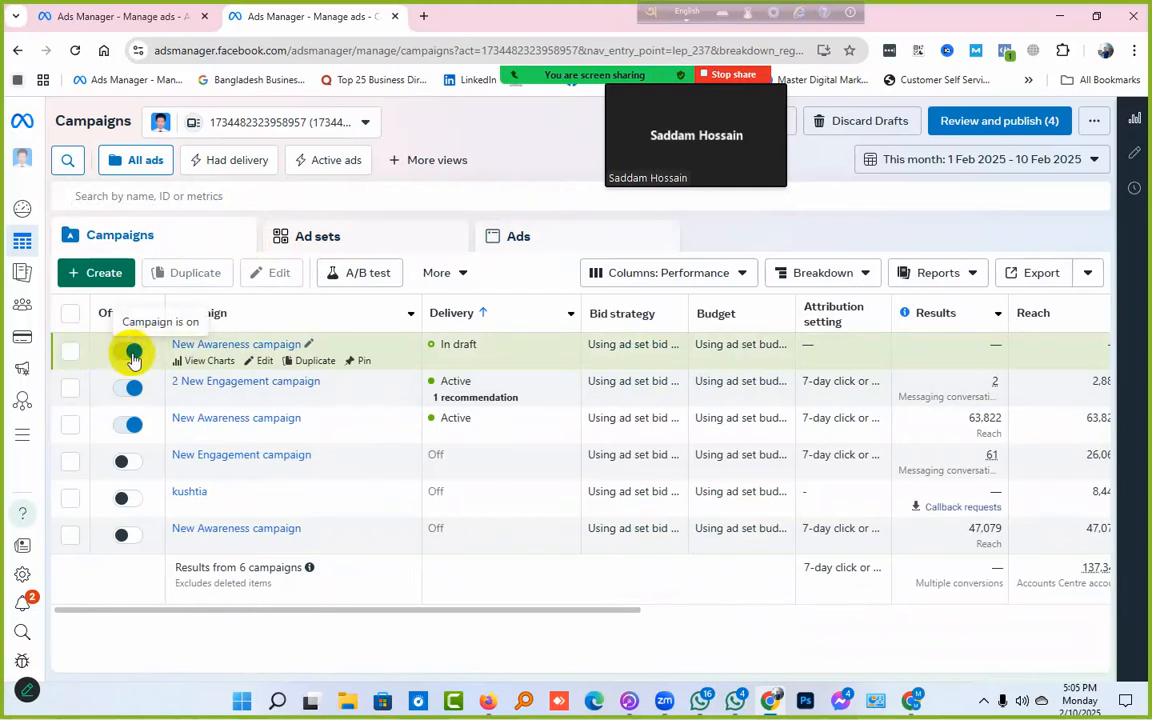
click(394, 238)
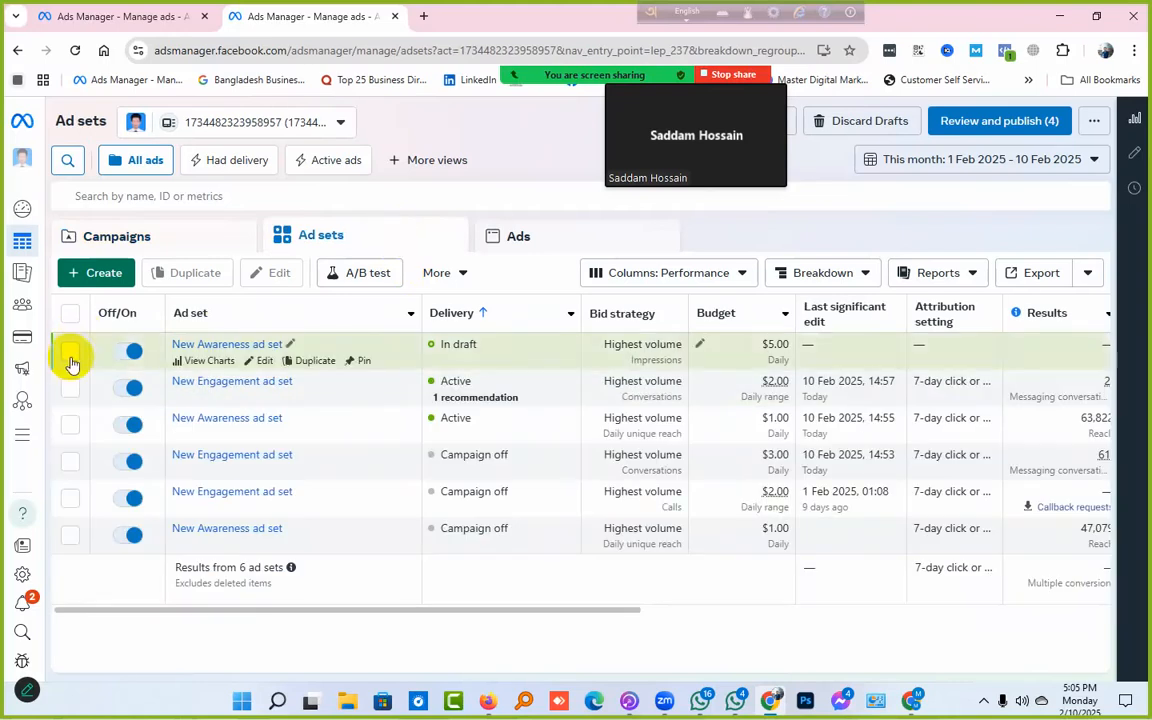
click(70, 354)
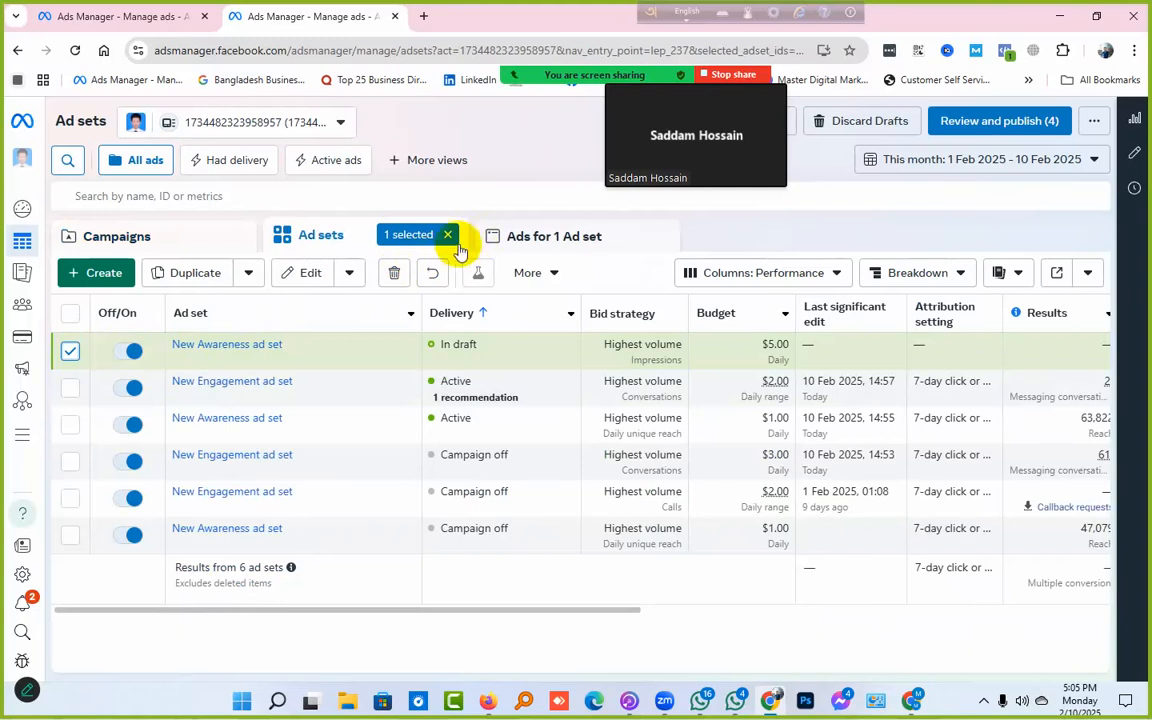
click(449, 236)
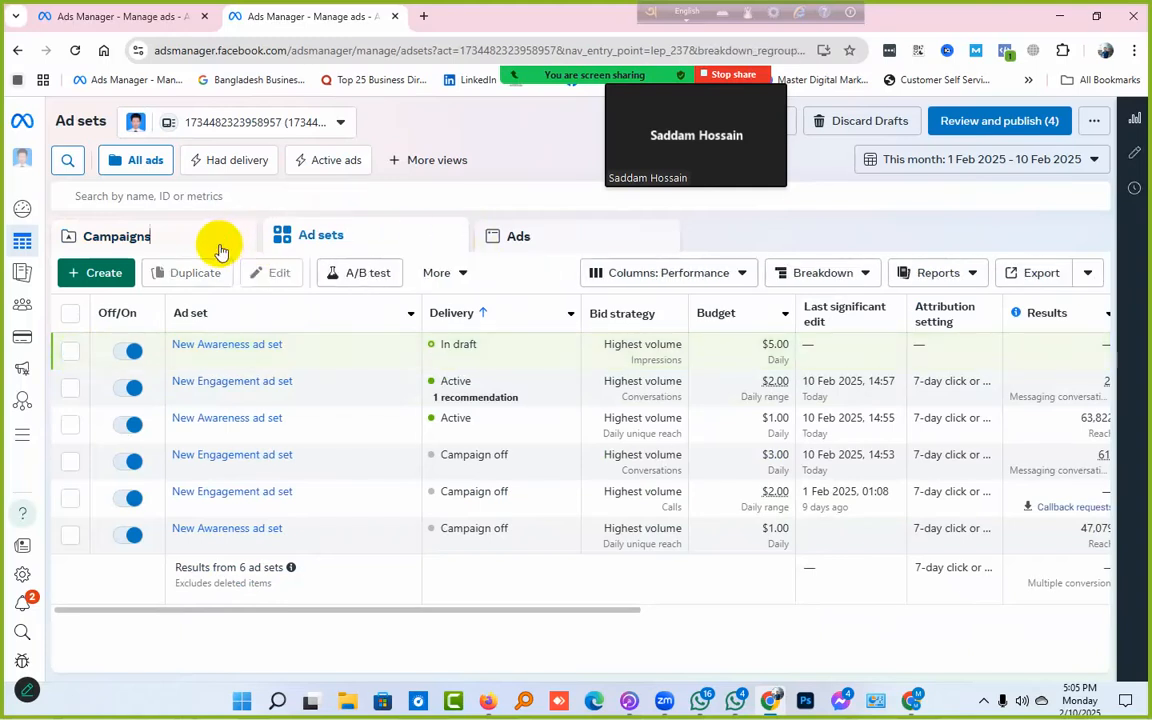
click(221, 244)
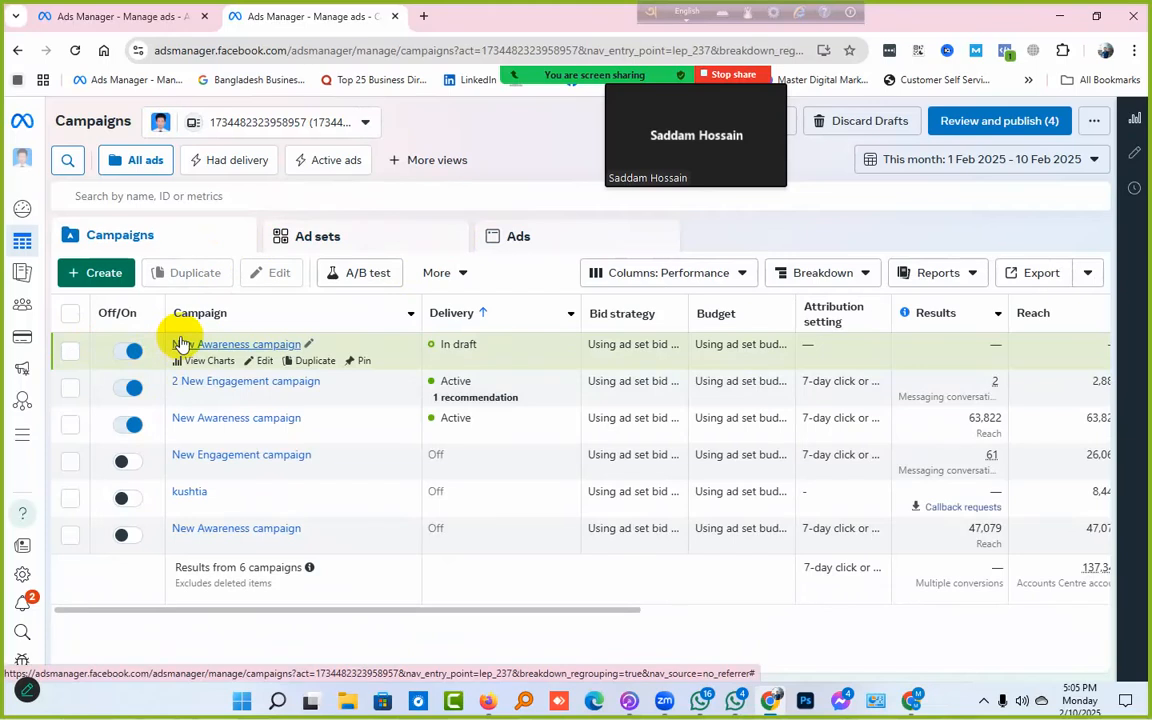
Step: Compare the ad set list with the ad list once more and go back to the campaign list
click(311, 240)
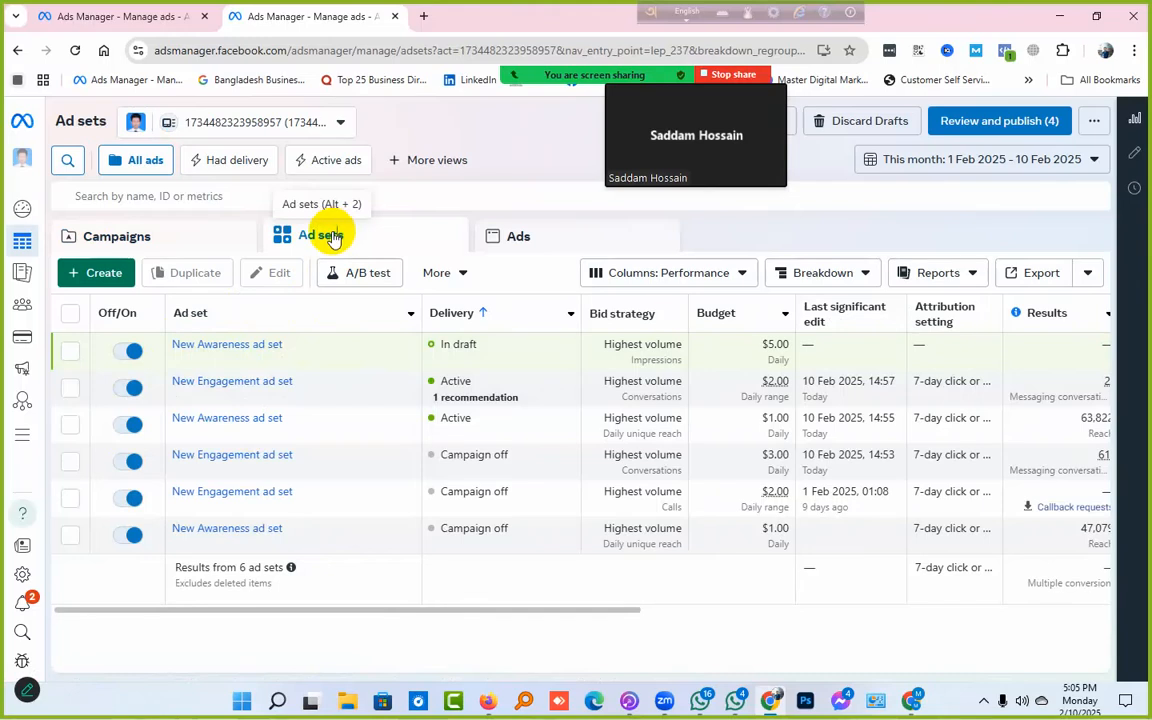
click(519, 237)
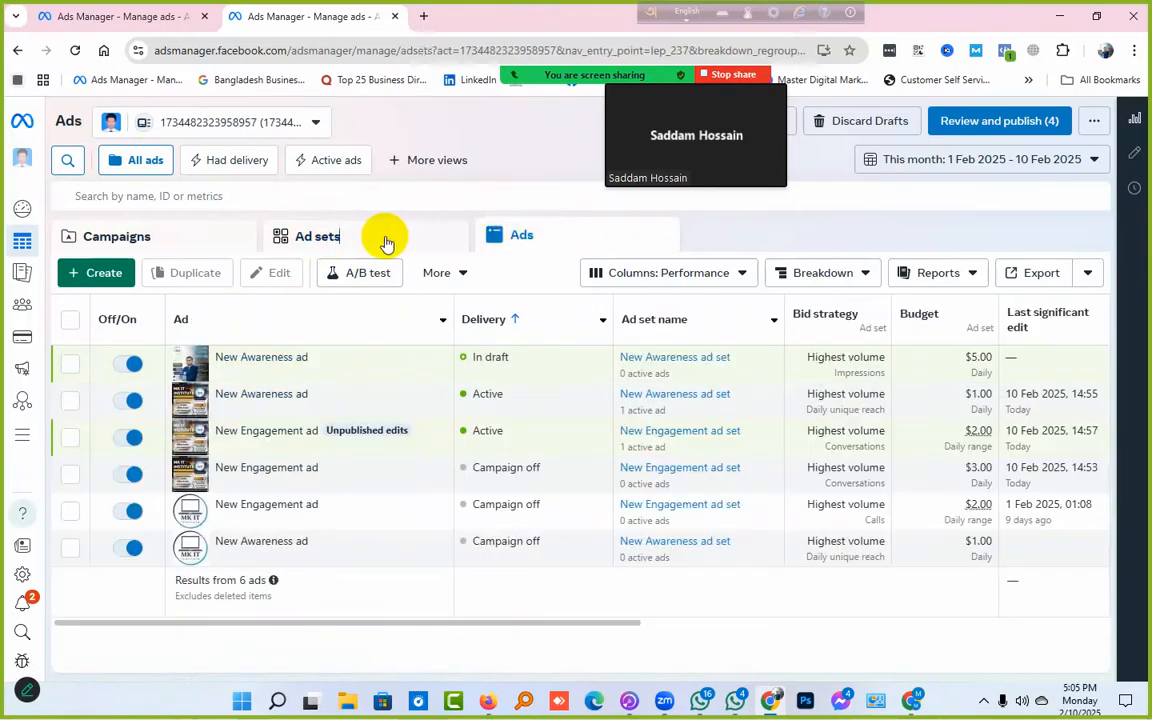
click(386, 243)
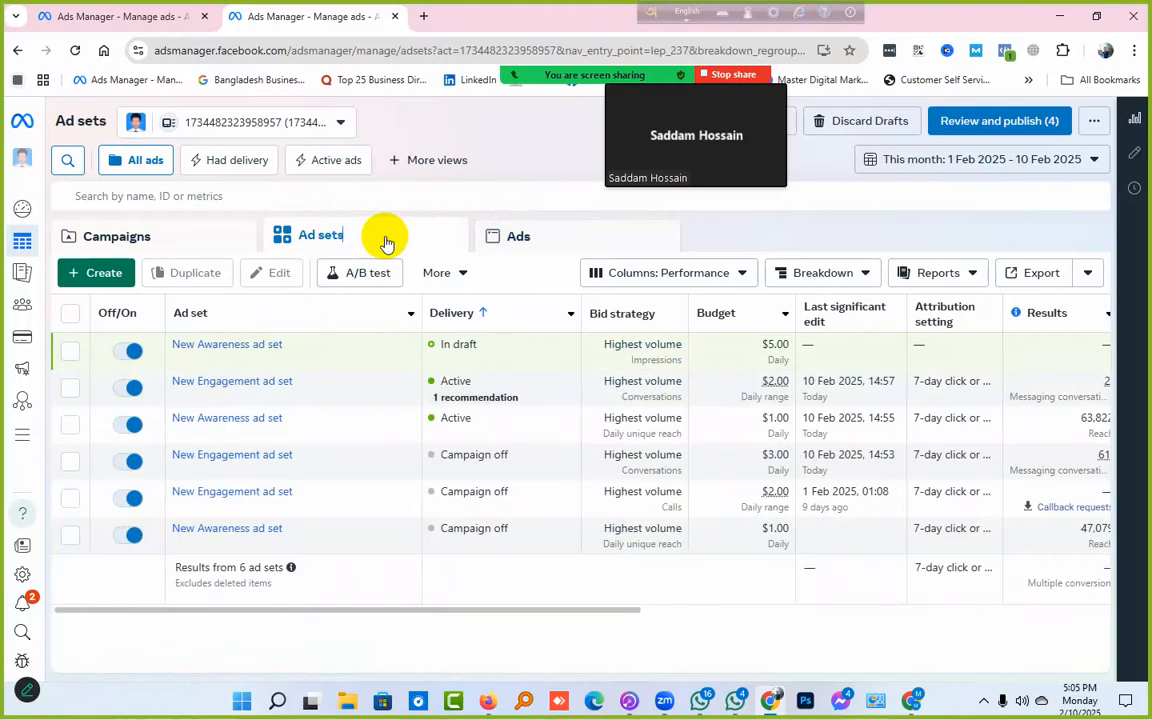
click(598, 240)
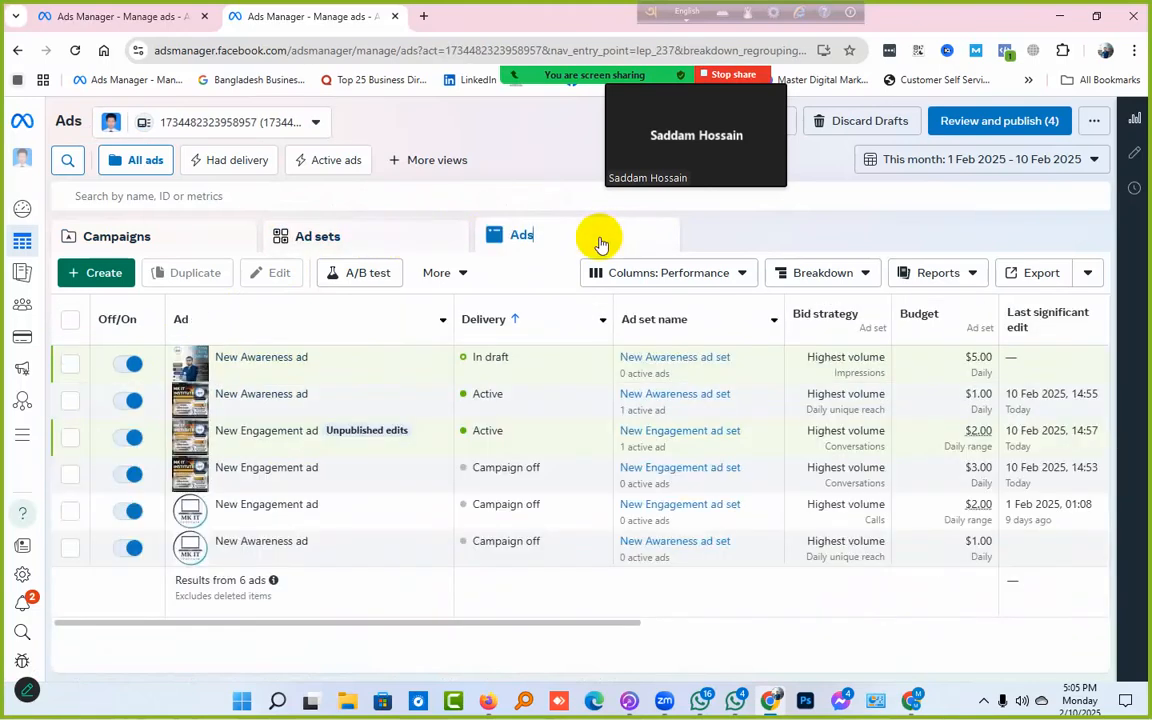
click(180, 240)
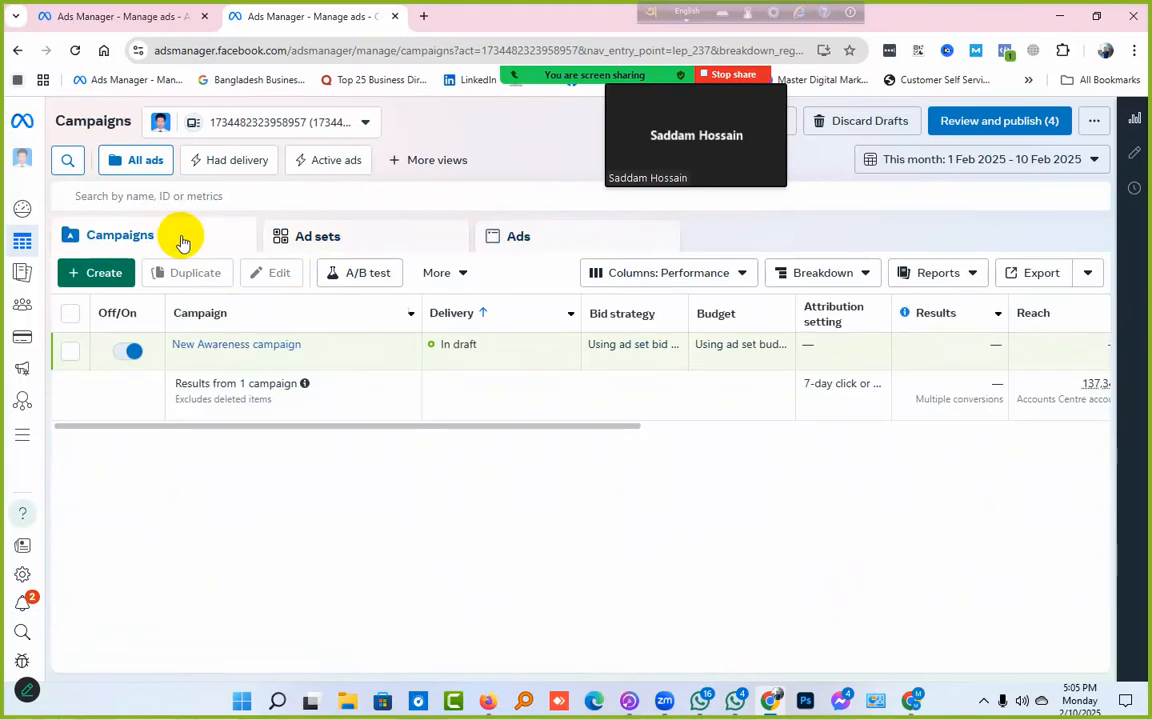
Step: Switch the draft New Awareness campaign off and back on, clearing its selection in between
click(125, 349)
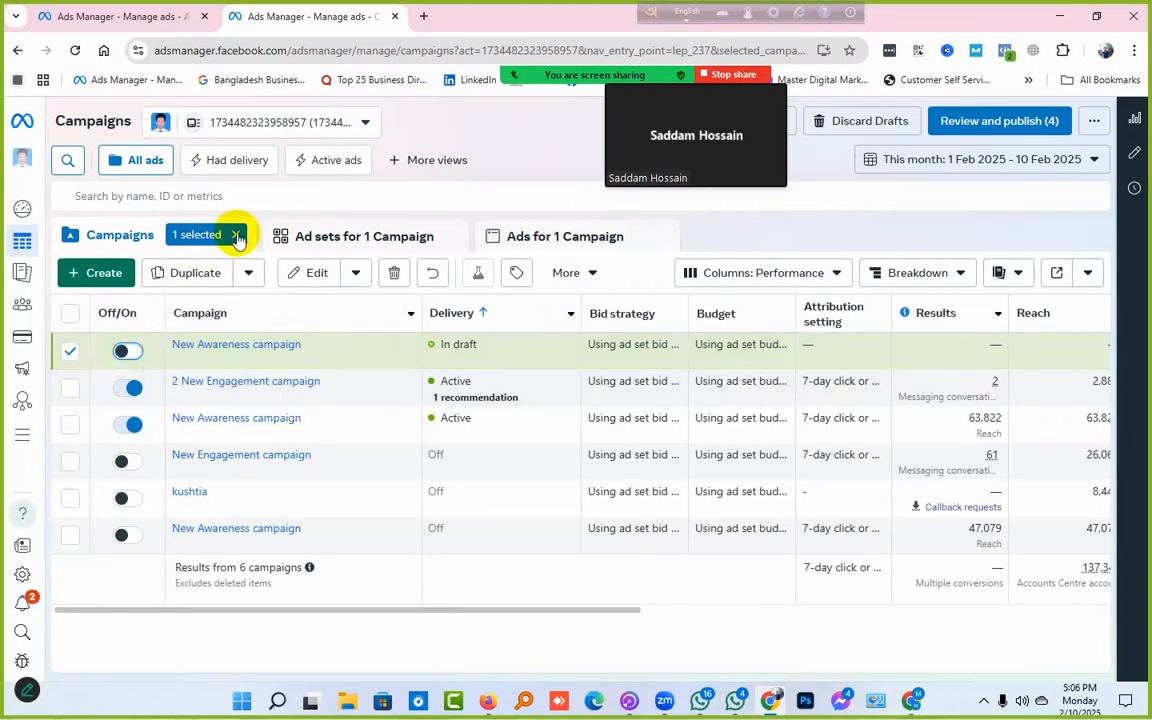
click(237, 236)
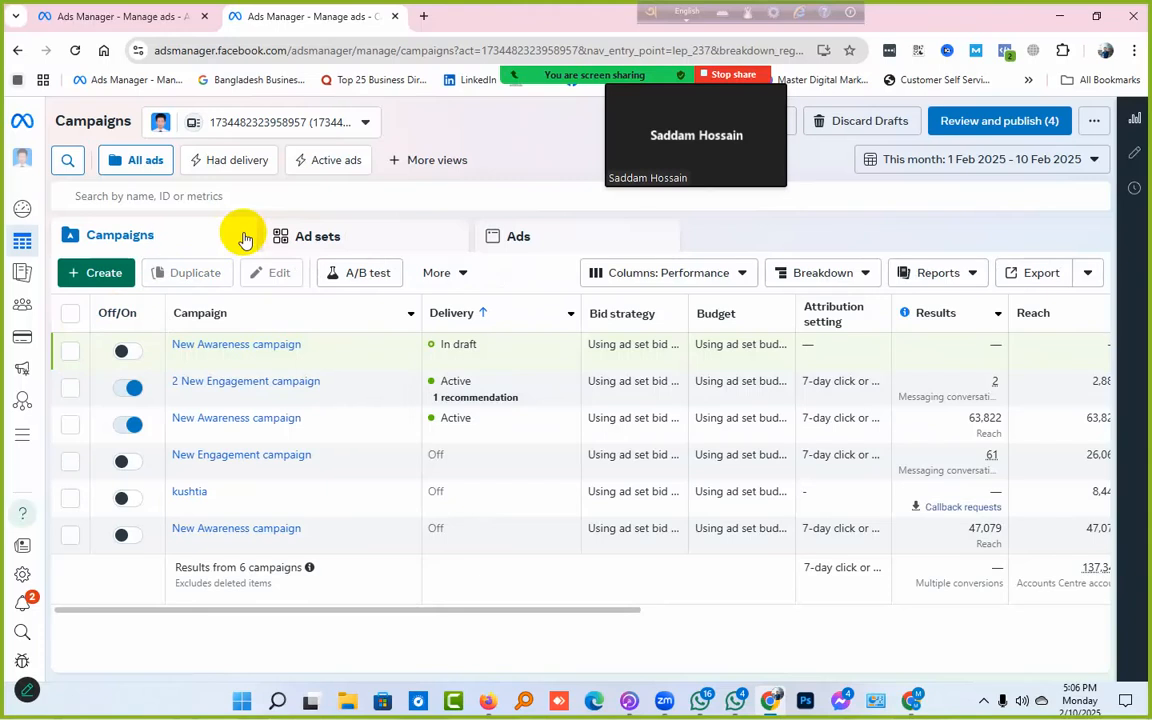
click(129, 351)
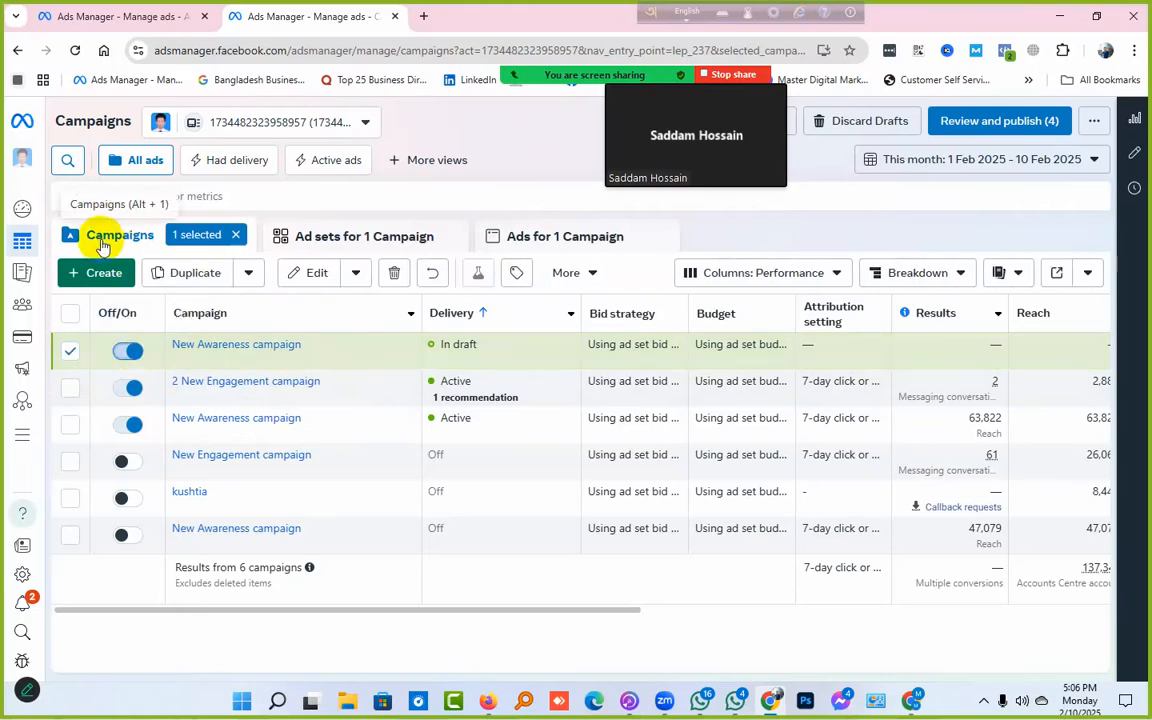
Step: View the ad set of the draft New Awareness campaign, clear the campaign selection to list all ad sets, and return to the campaigns
click(348, 238)
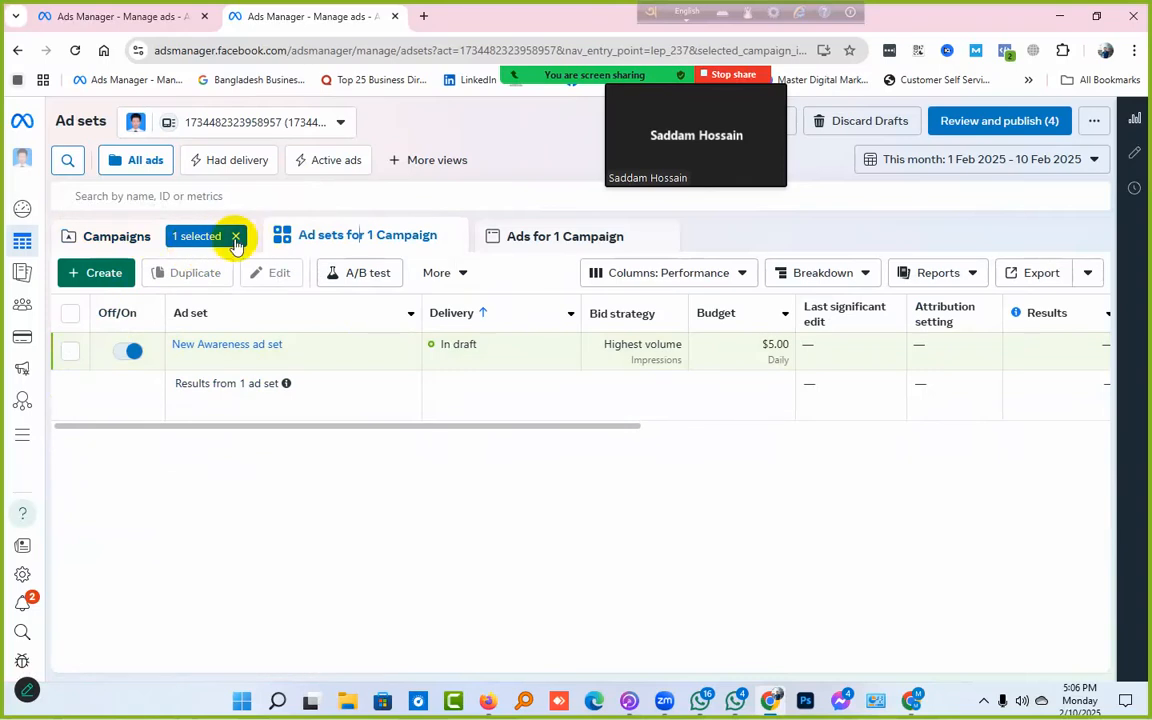
click(235, 237)
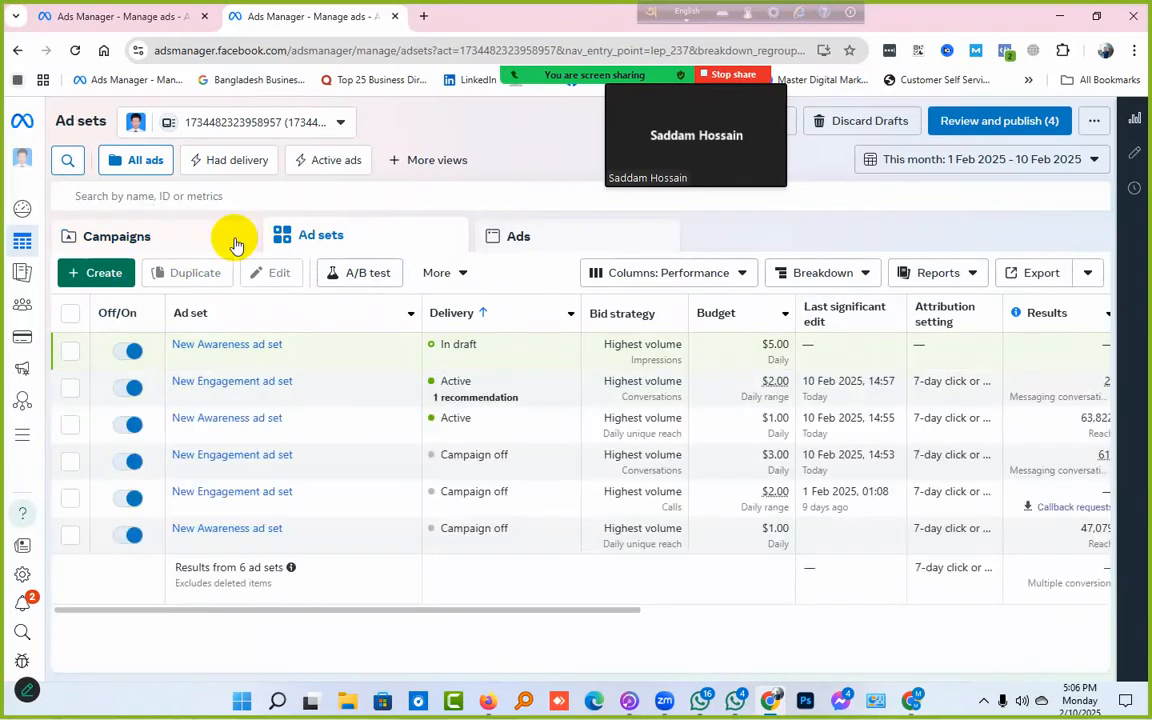
click(166, 238)
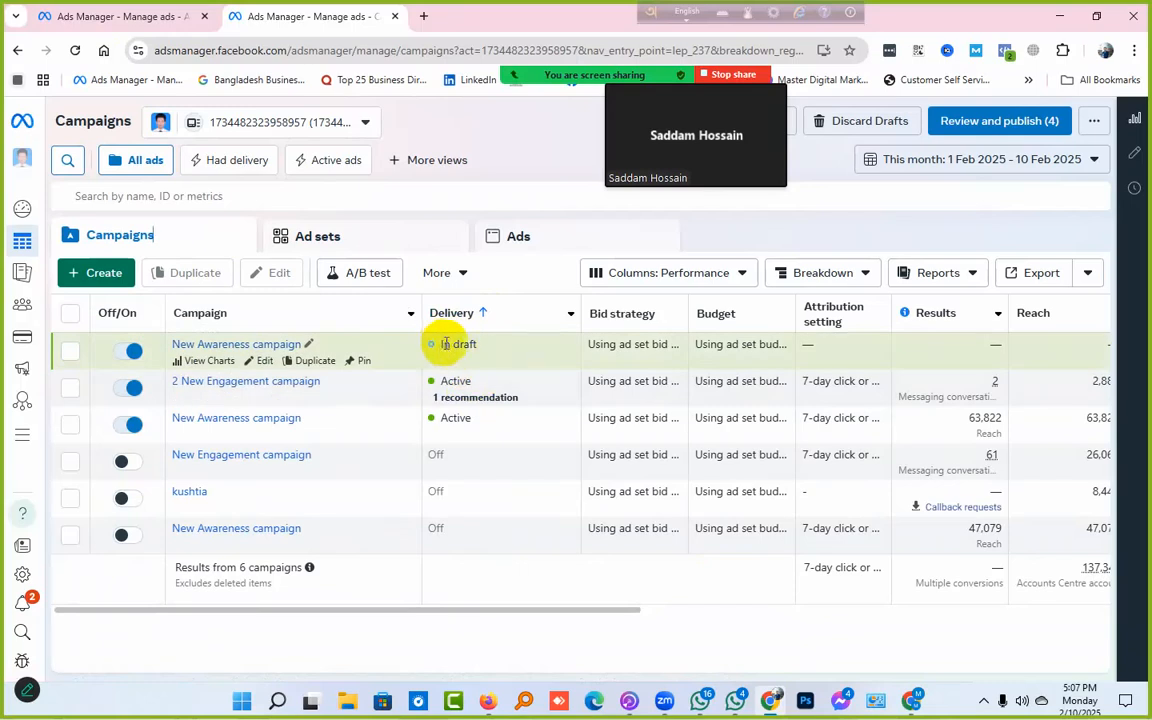
Step: Highlight the draft New Awareness campaign's delivery status and review the bid strategy, budget and attribution setting columns
drag(433, 344, 487, 348)
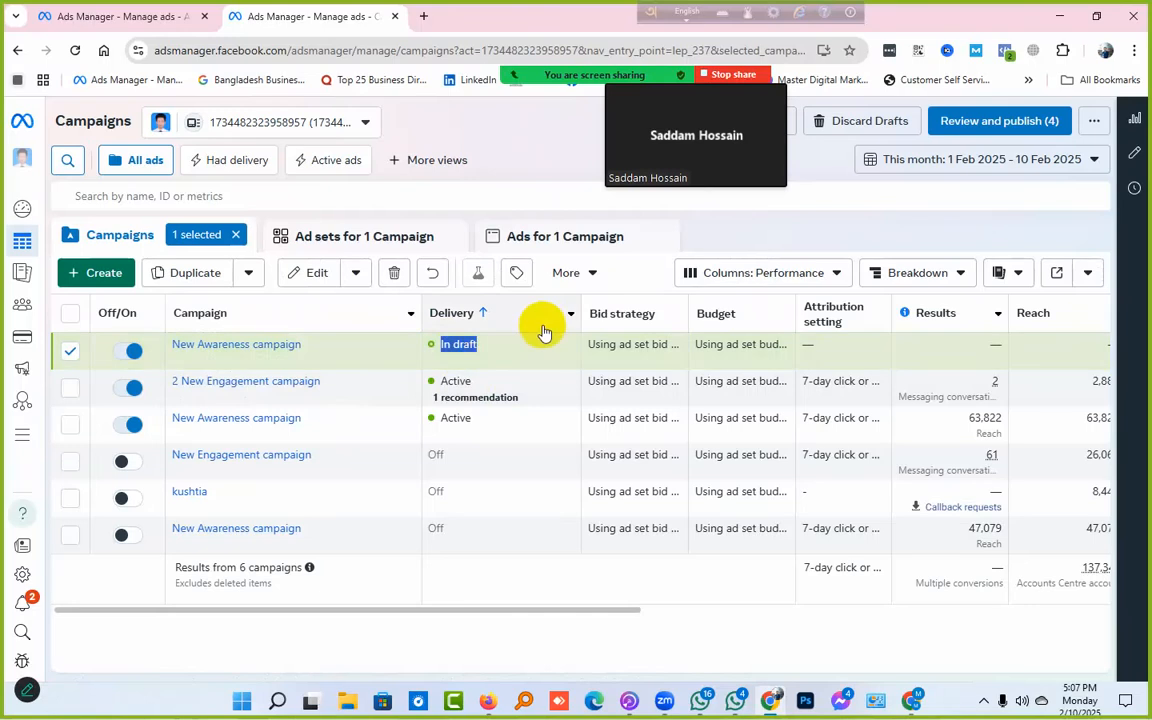
mouse_move(631, 317)
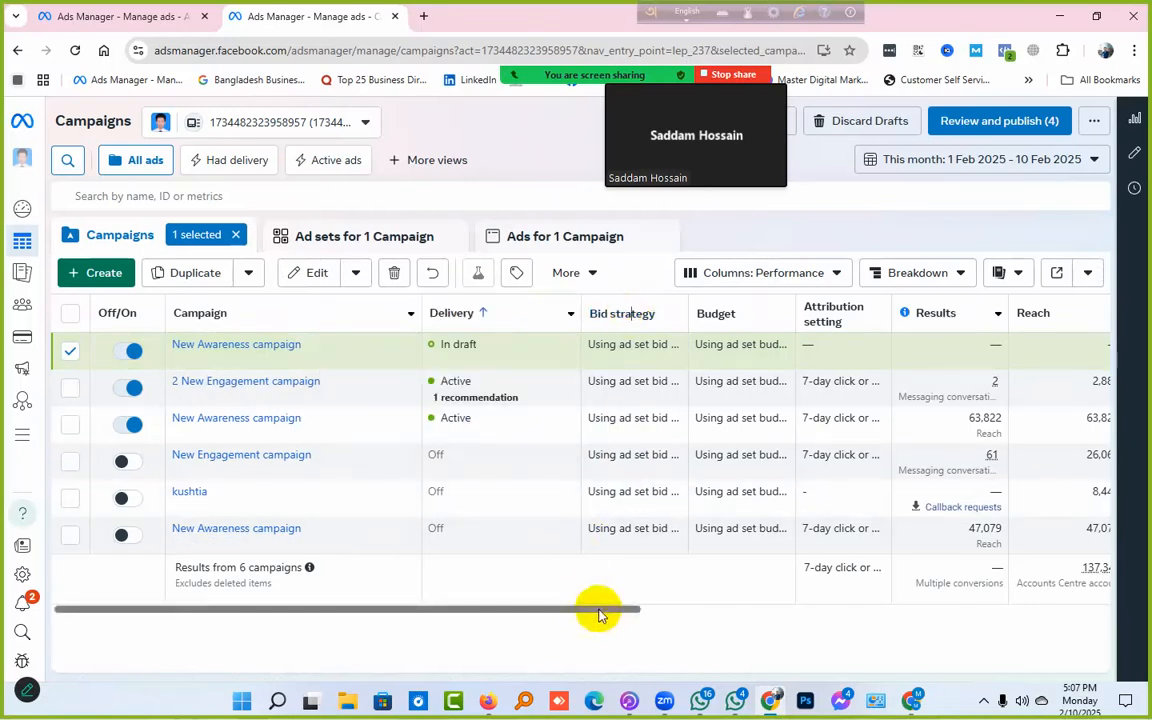
drag(597, 611, 810, 607)
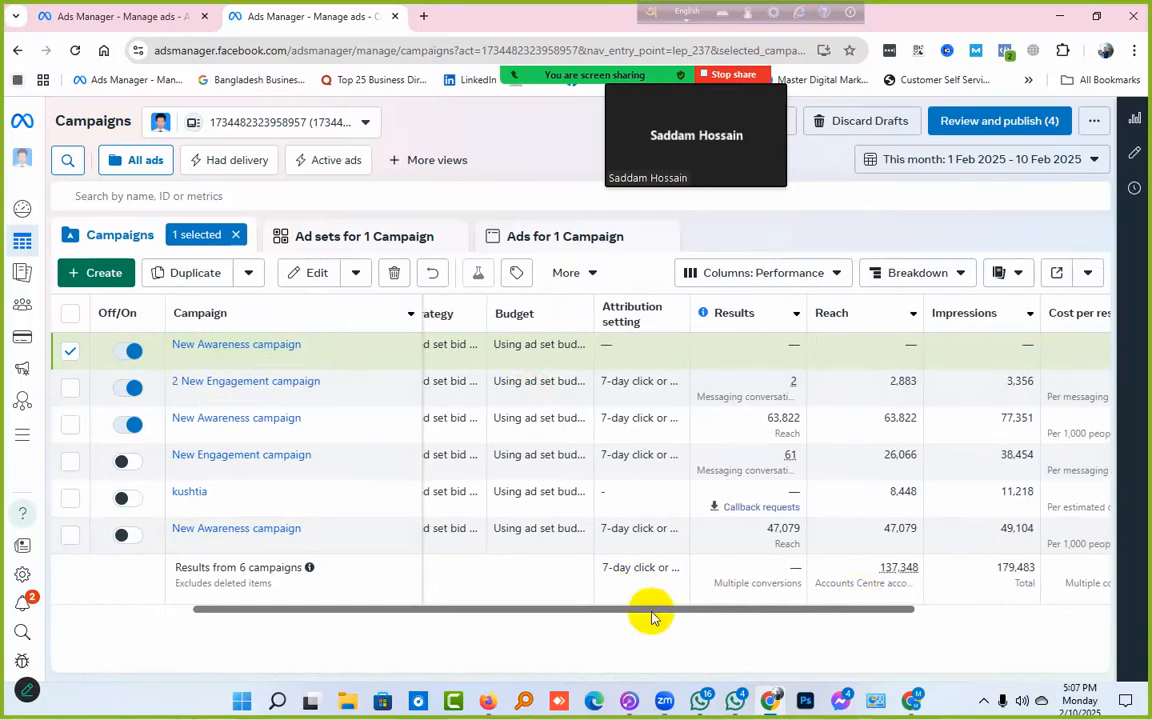
drag(651, 612, 585, 613)
mouse_move(532, 309)
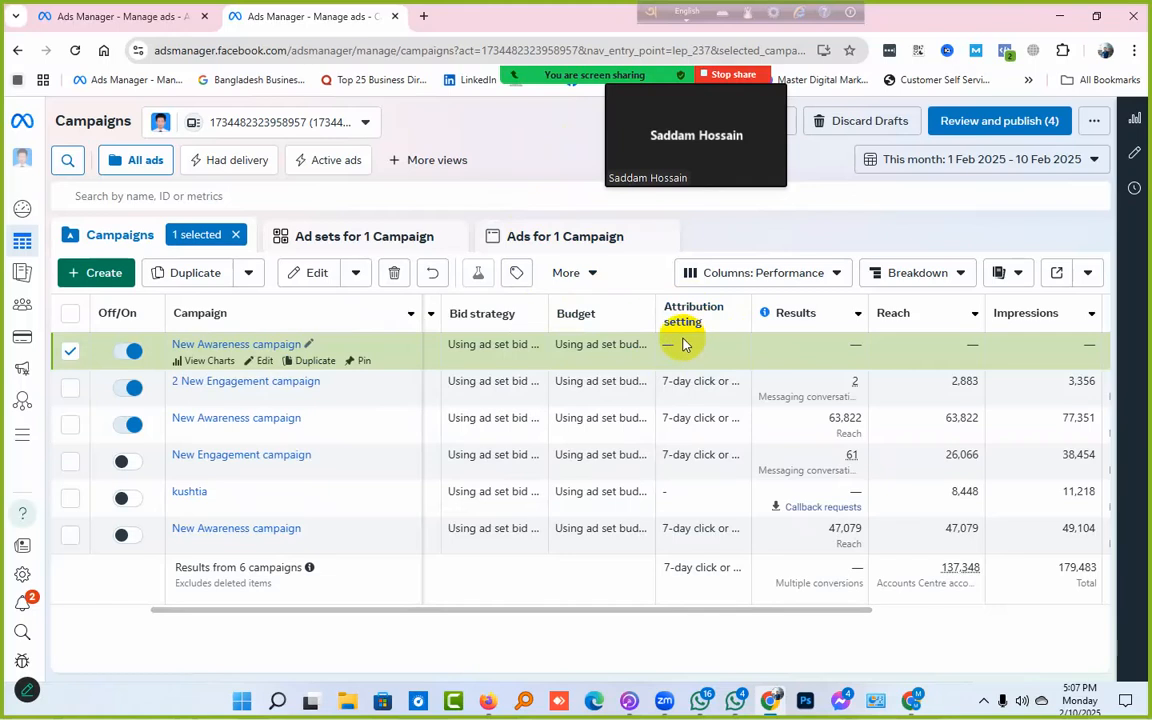
mouse_move(700, 315)
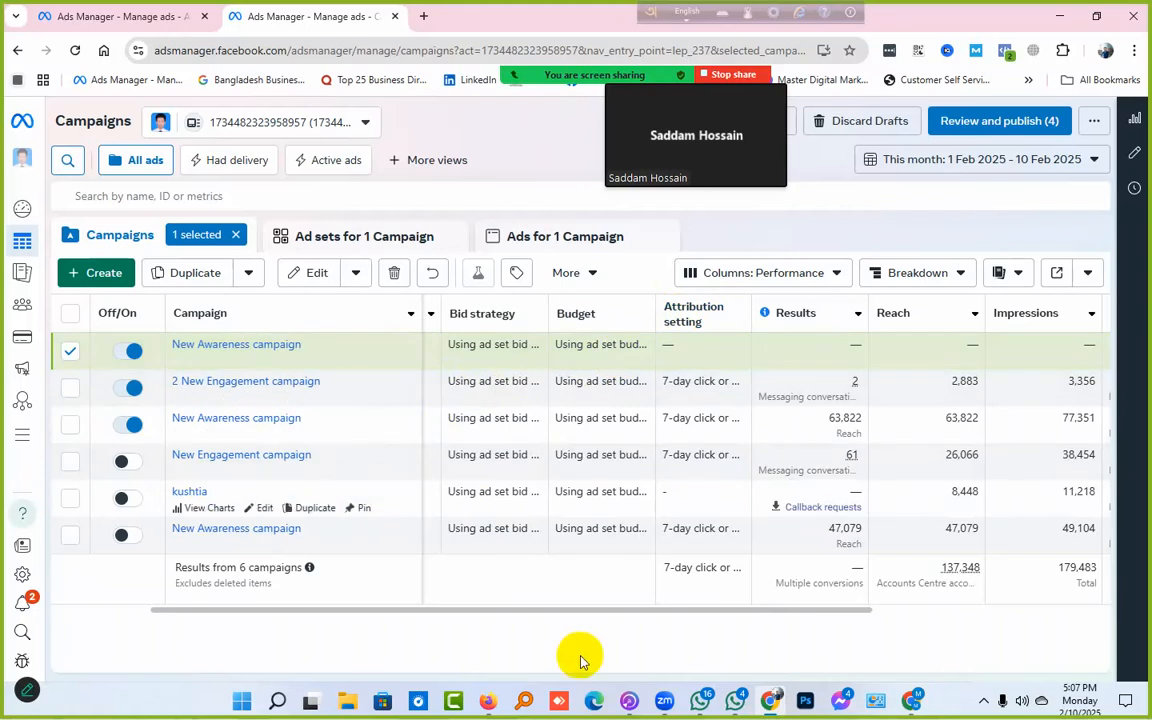
Step: Read the Results metric's explanation and highlight the active New Awareness campaign's result and the result type of 2 New Engagement campaign
drag(586, 612, 628, 630)
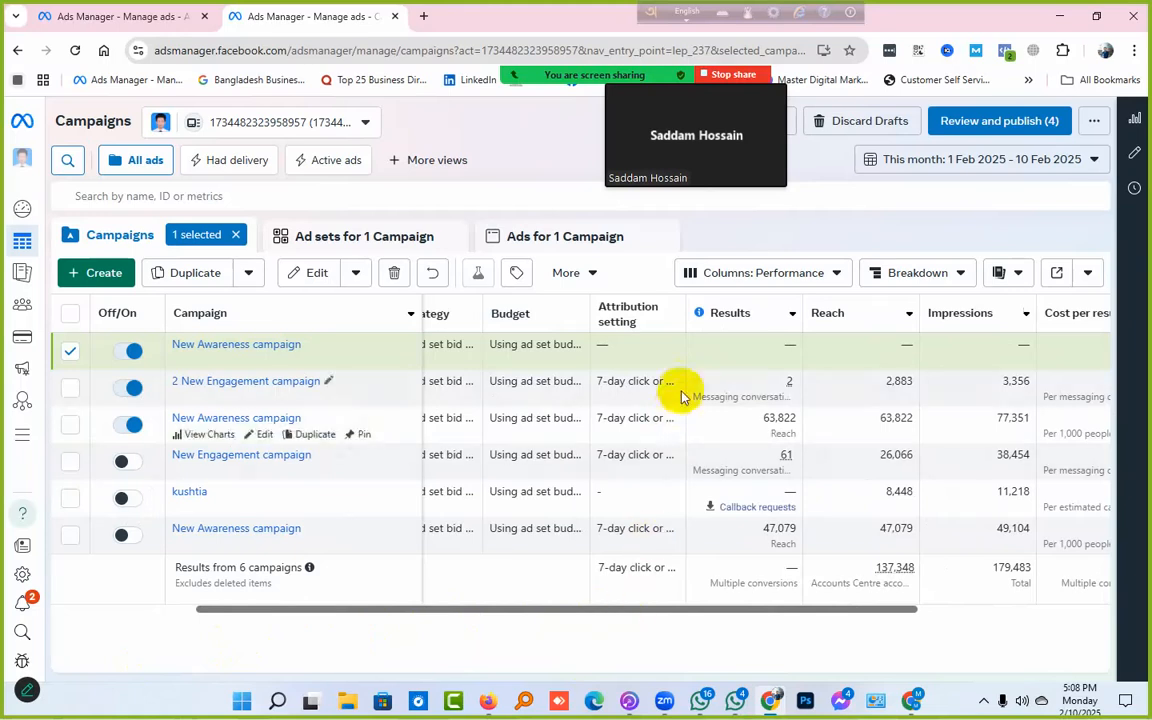
mouse_move(716, 325)
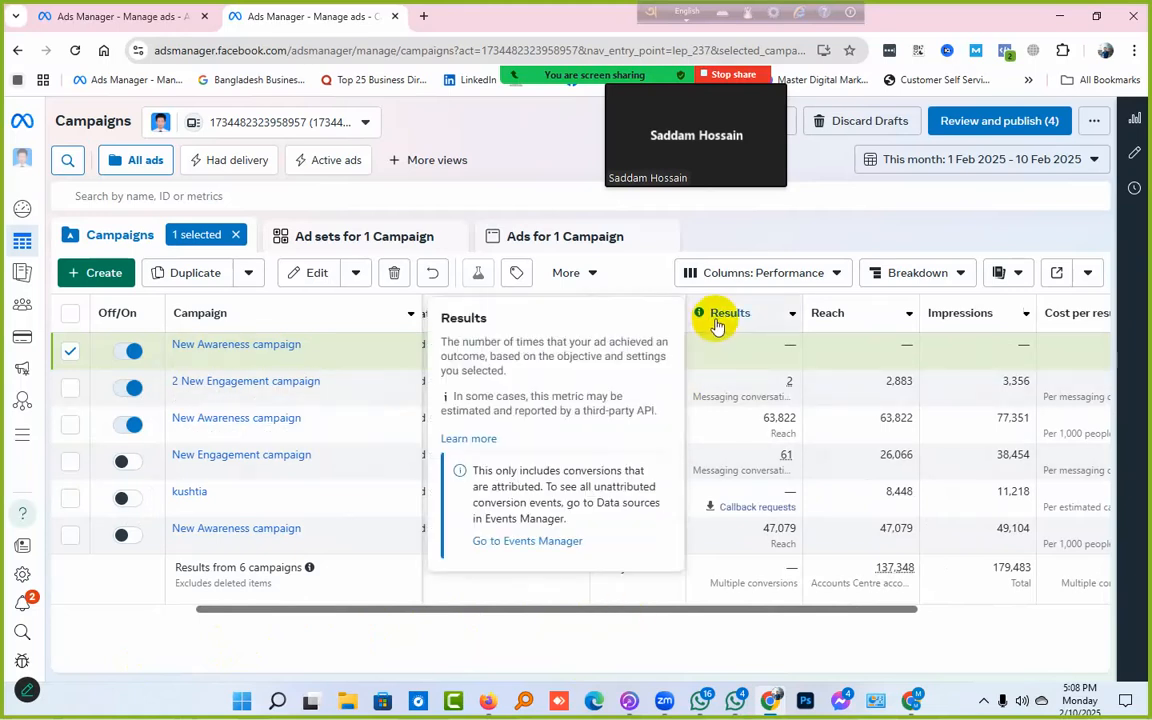
double_click(768, 418)
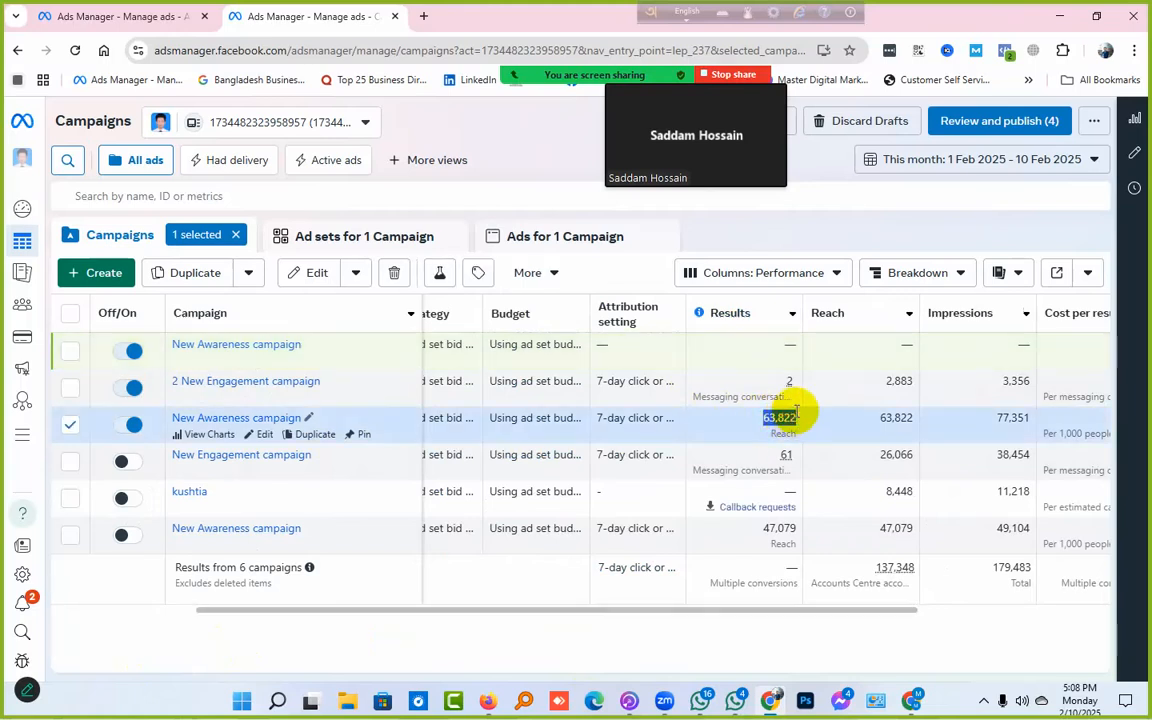
mouse_move(771, 390)
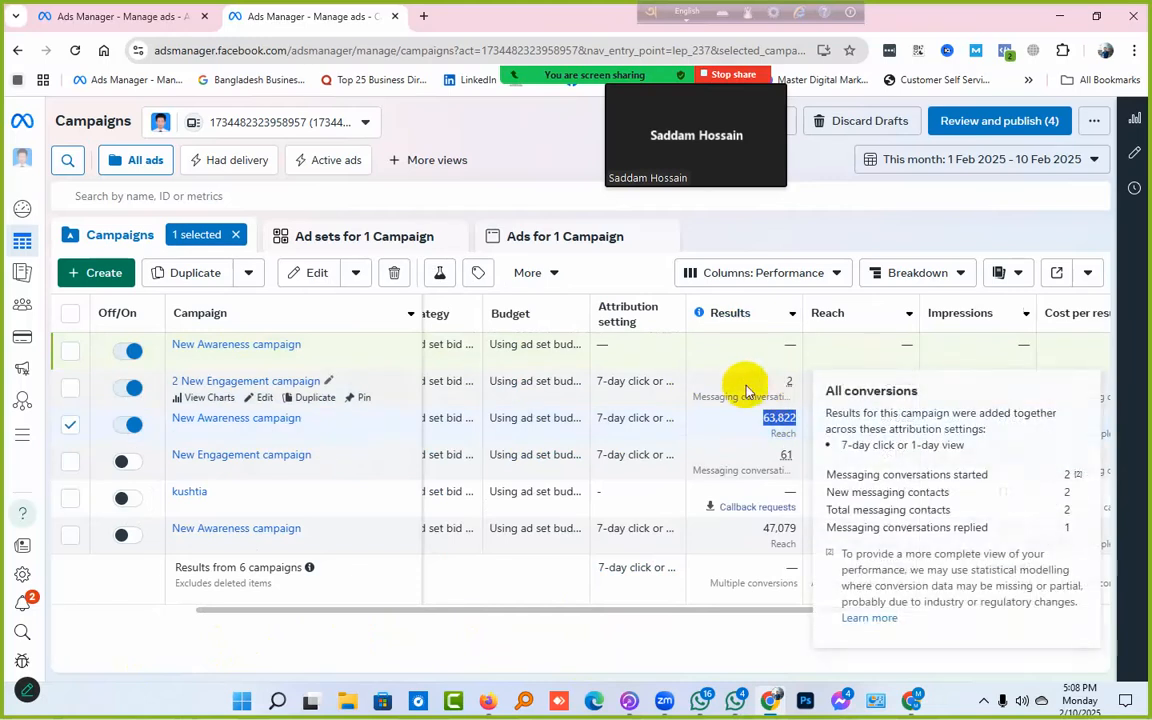
drag(695, 394, 791, 396)
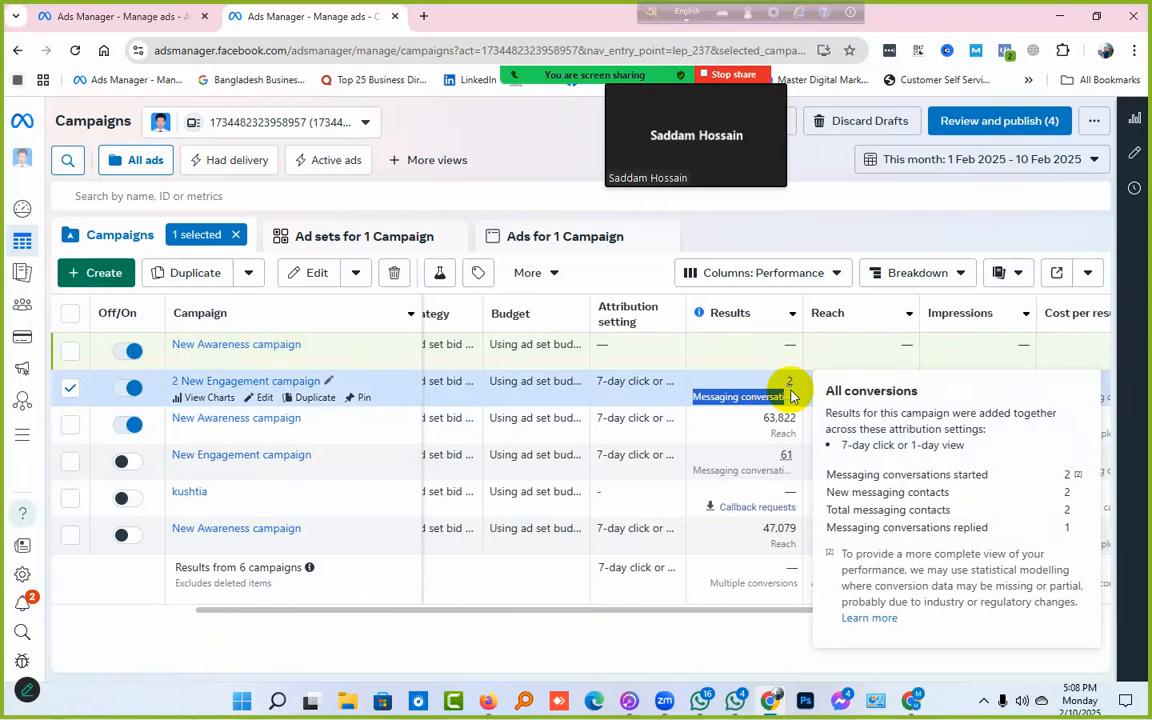
Step: Compare the campaigns' delivery statuses with their results and check the full result type name of 2 New Engagement campaign
drag(645, 610, 108, 625)
mouse_move(481, 383)
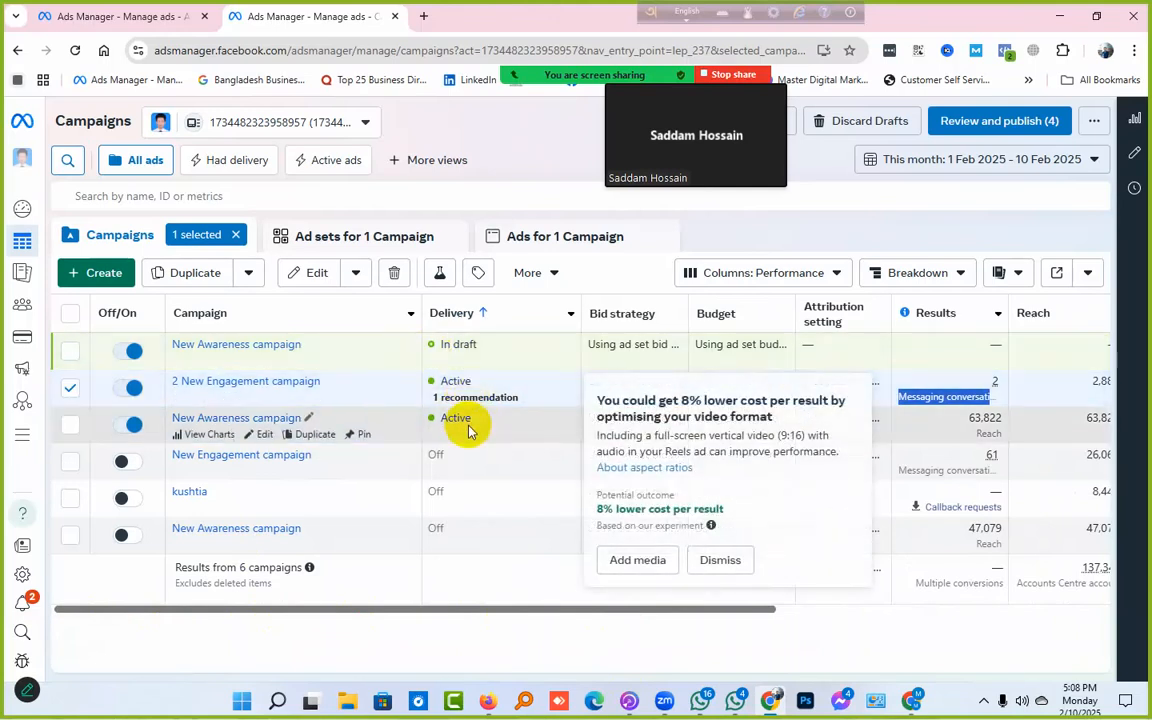
drag(663, 609, 880, 613)
mouse_move(738, 408)
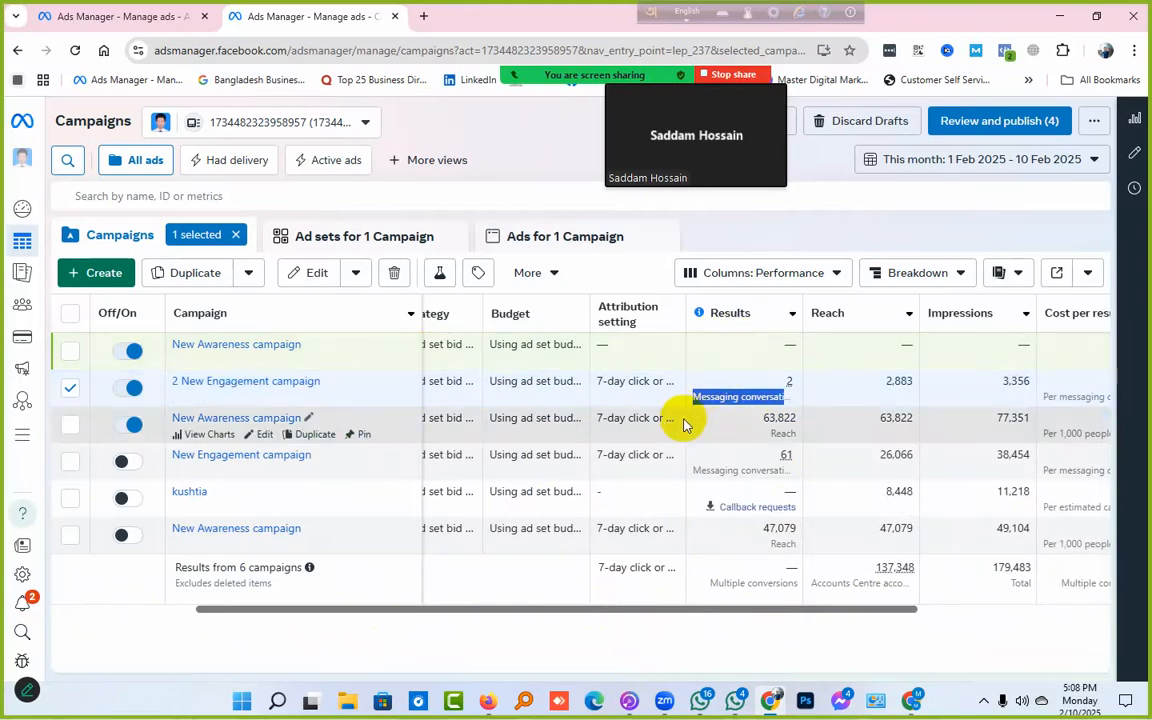
click(751, 398)
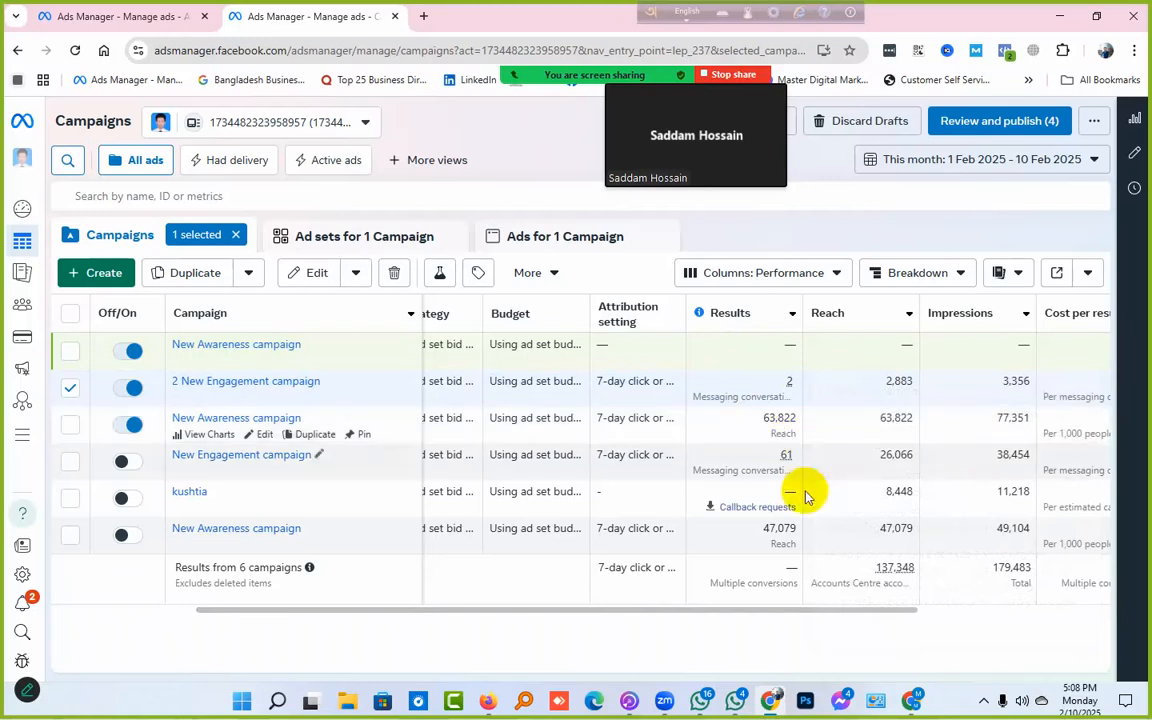
drag(913, 609, 964, 600)
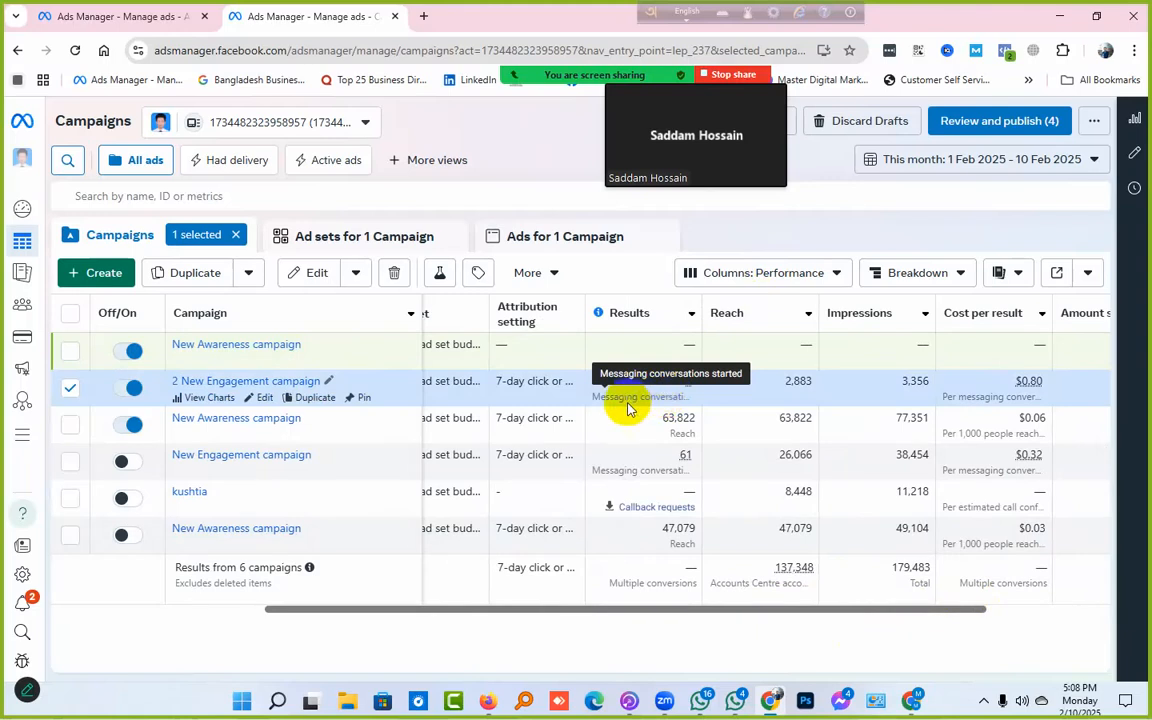
mouse_move(663, 408)
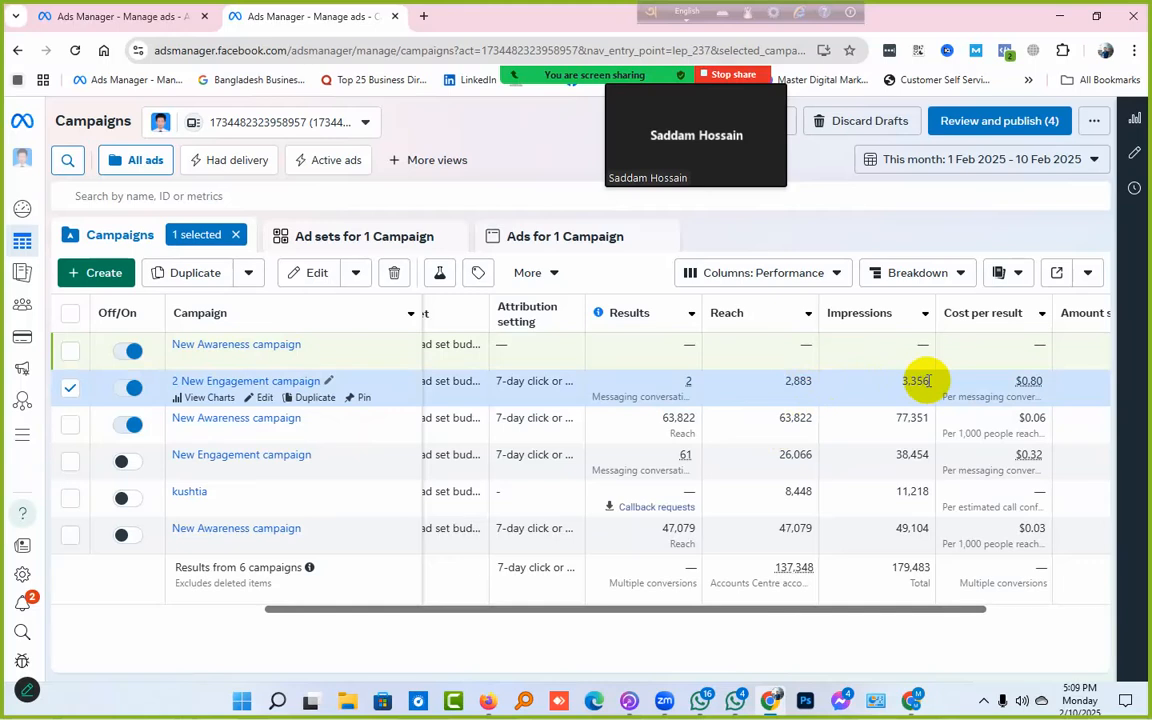
Step: Highlight the reach of 2 New Engagement campaign, view its conversion breakdown, and examine the cost, amount spent and end columns
click(789, 381)
drag(789, 381, 813, 383)
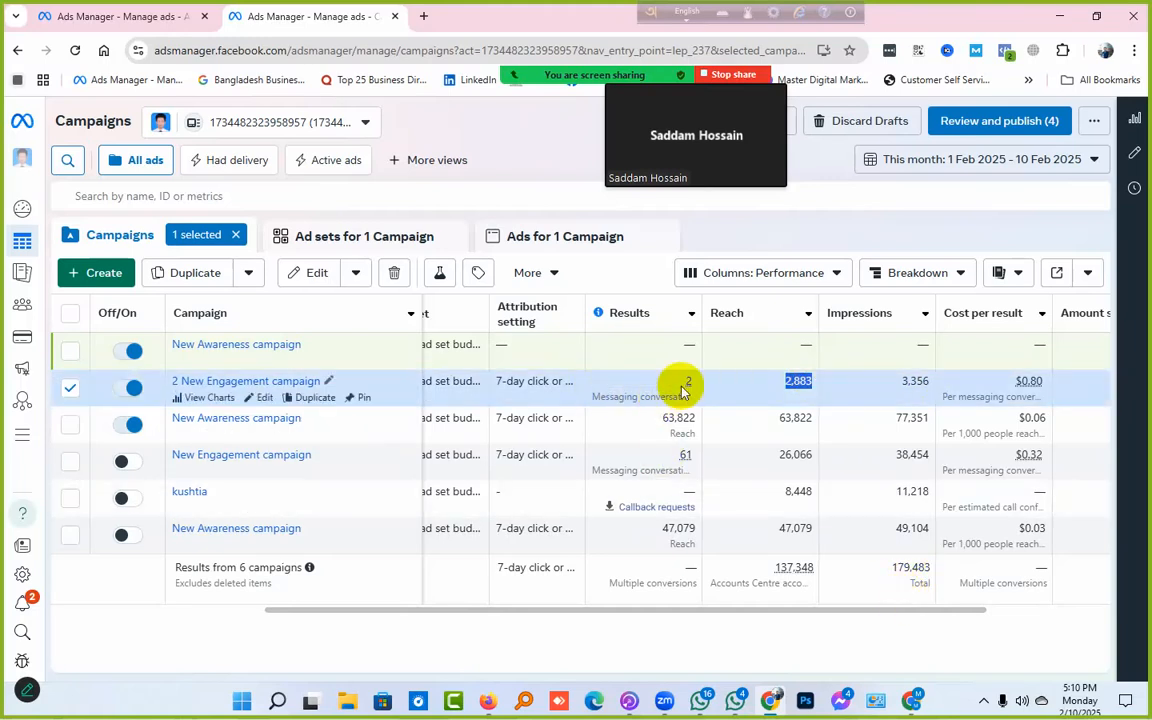
mouse_move(686, 384)
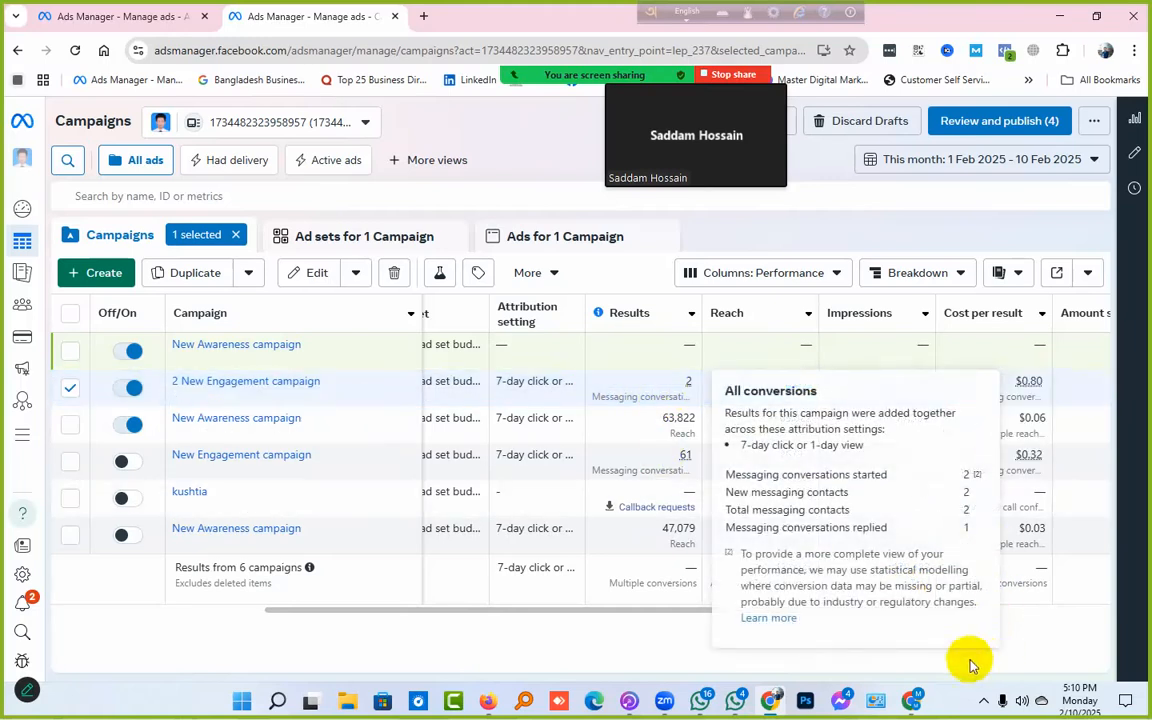
drag(661, 612, 795, 614)
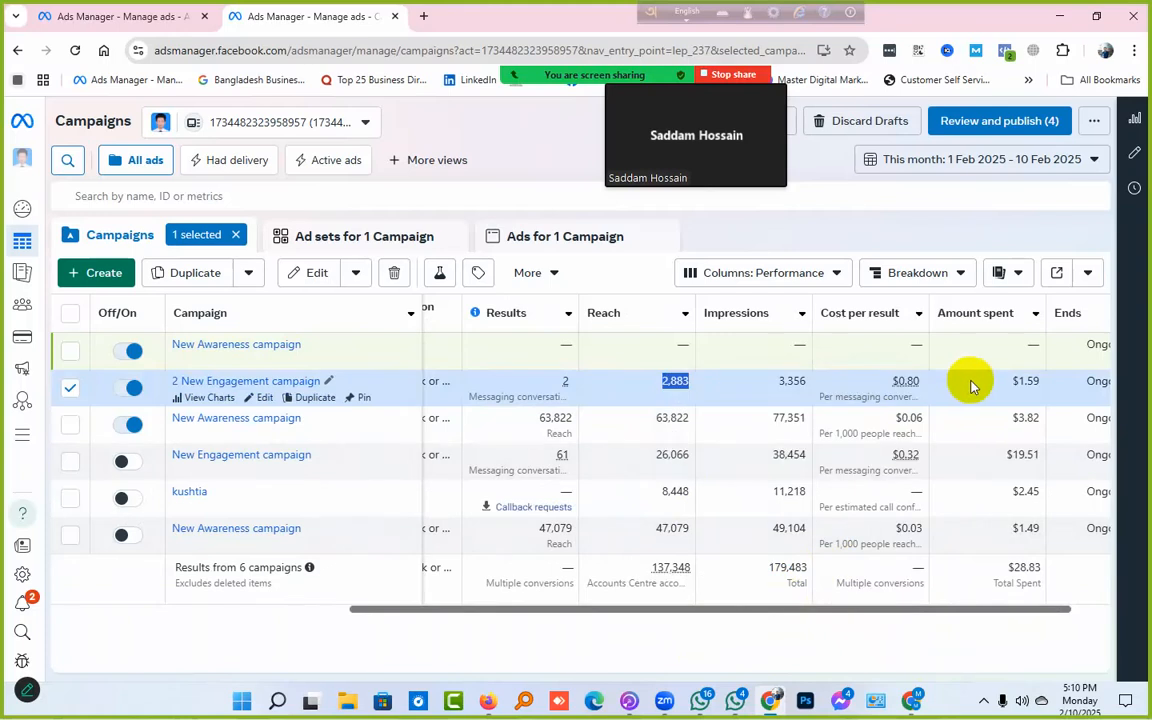
drag(920, 612, 957, 610)
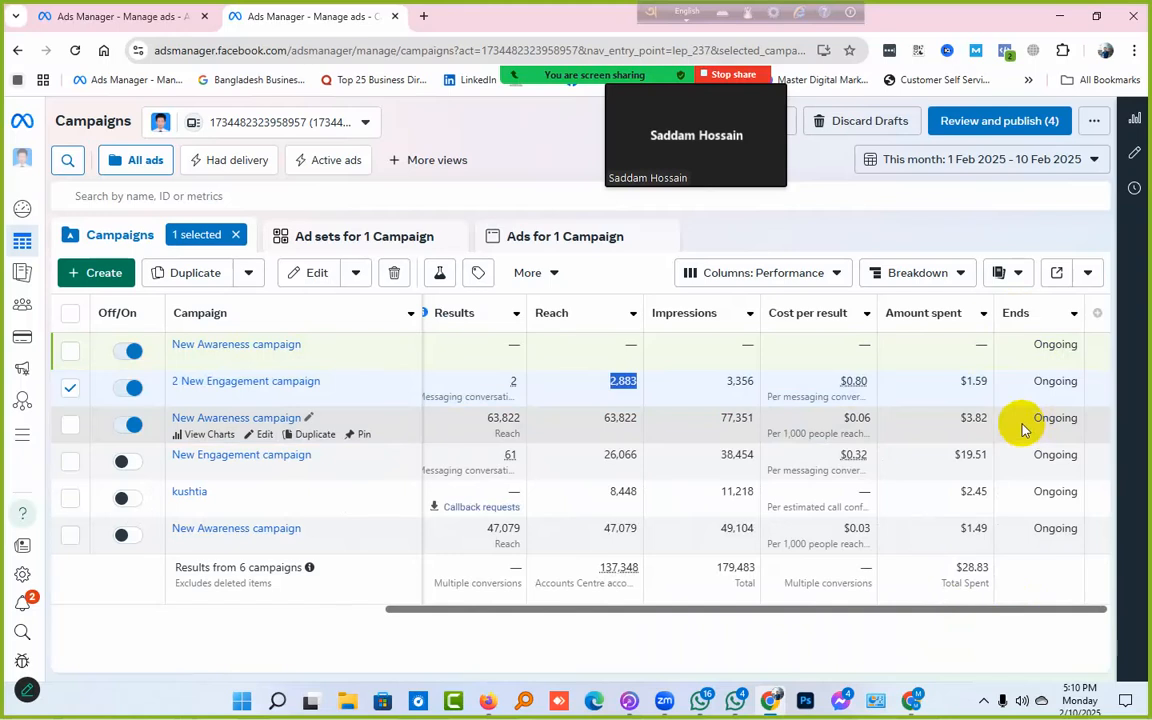
mouse_move(70, 385)
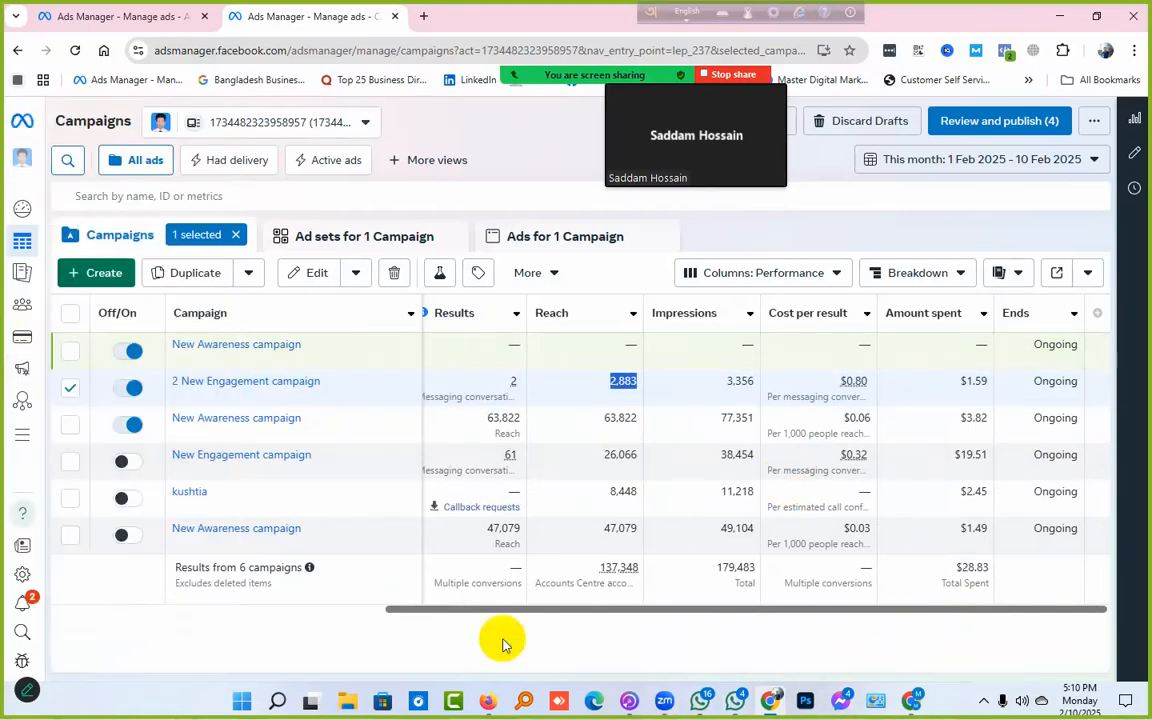
Step: Highlight the active New Awareness campaign's result and compare its cost-per-result basis with that of 2 New Engagement campaign
click(577, 630)
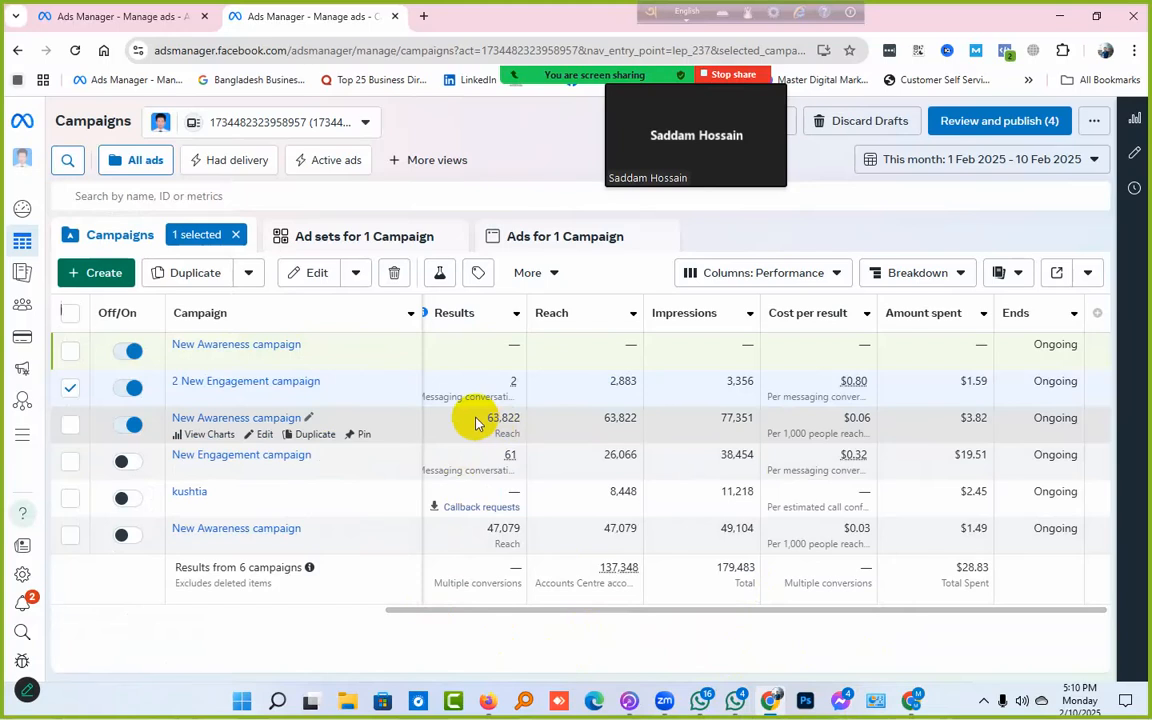
double_click(500, 418)
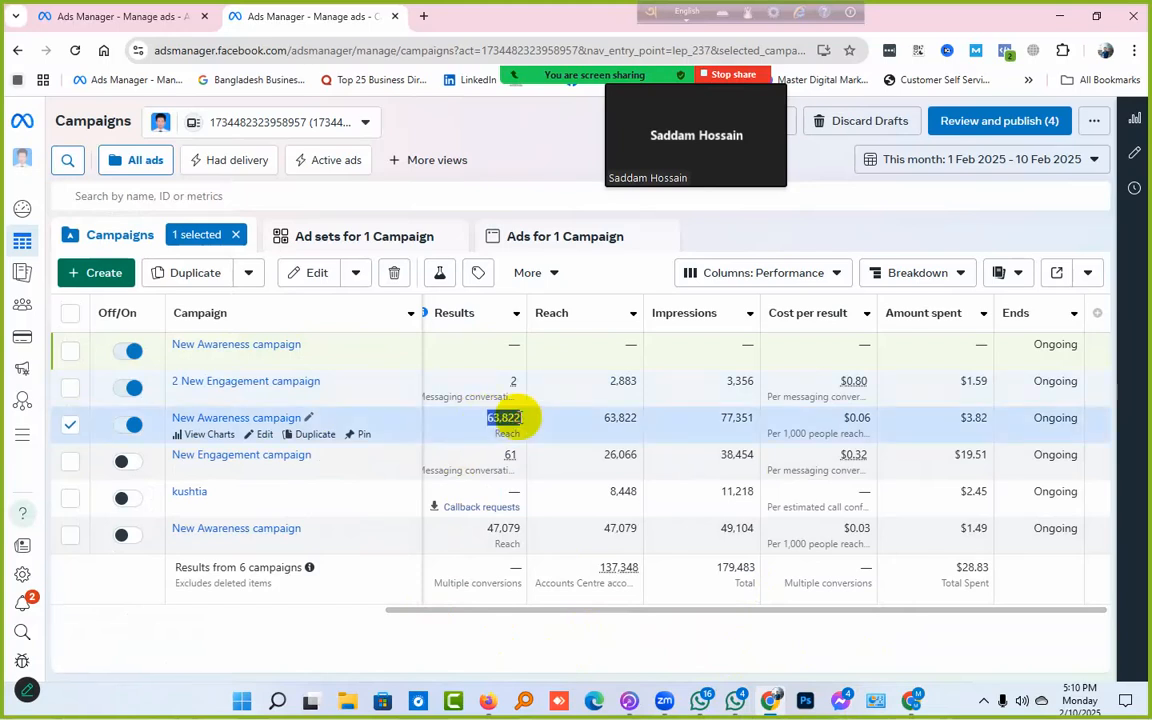
click(767, 441)
drag(767, 441, 848, 433)
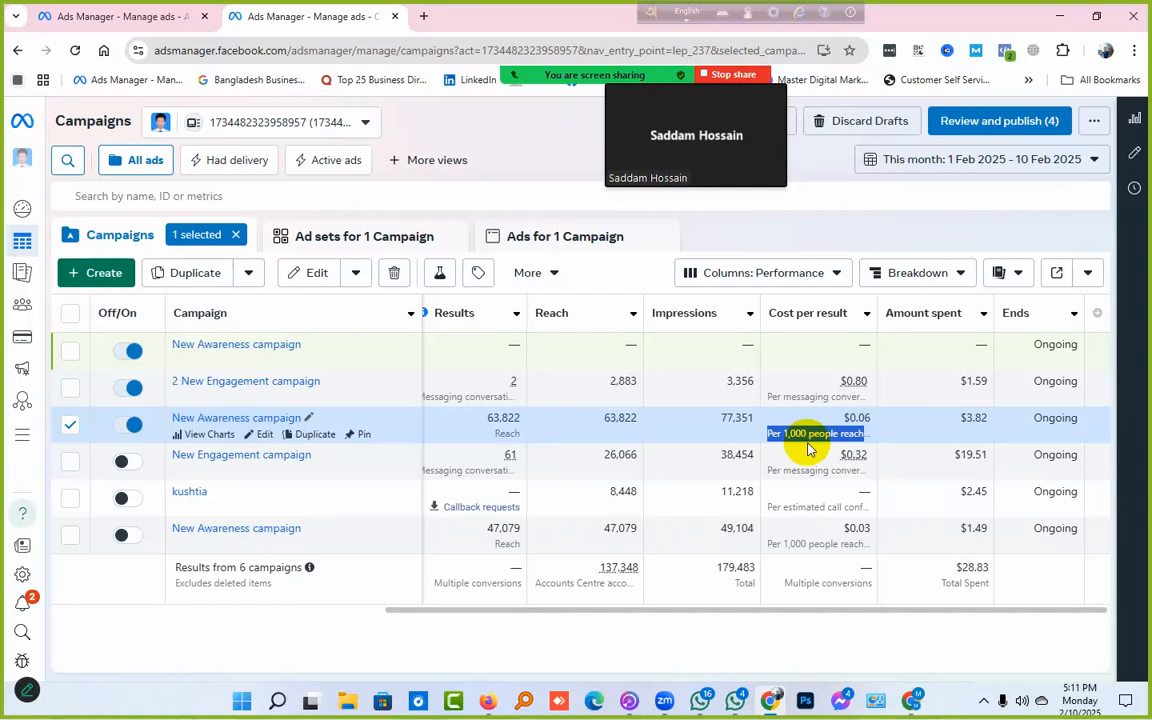
click(781, 444)
drag(767, 434, 857, 423)
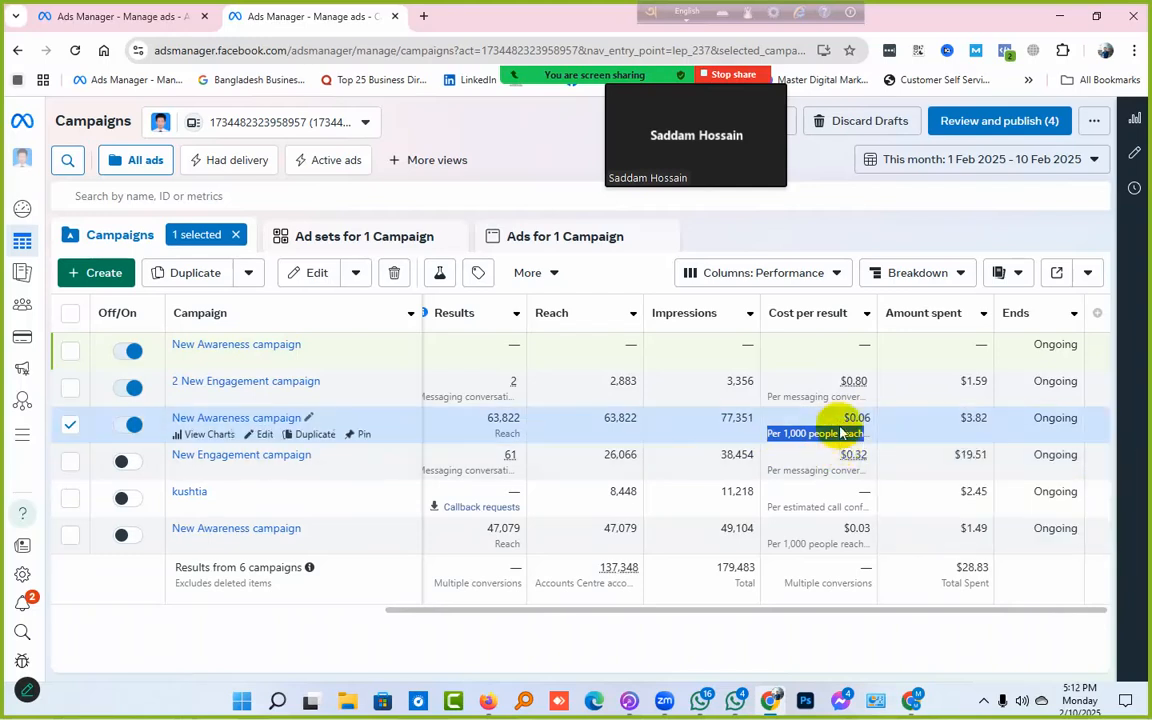
click(755, 400)
drag(755, 400, 868, 401)
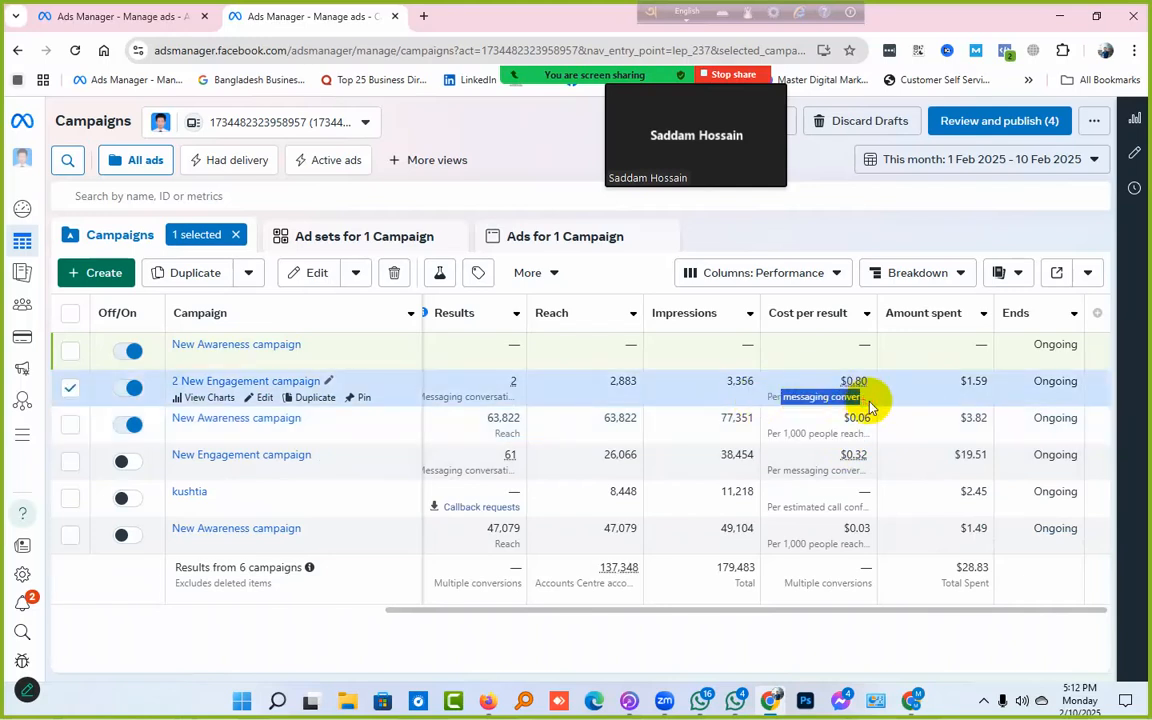